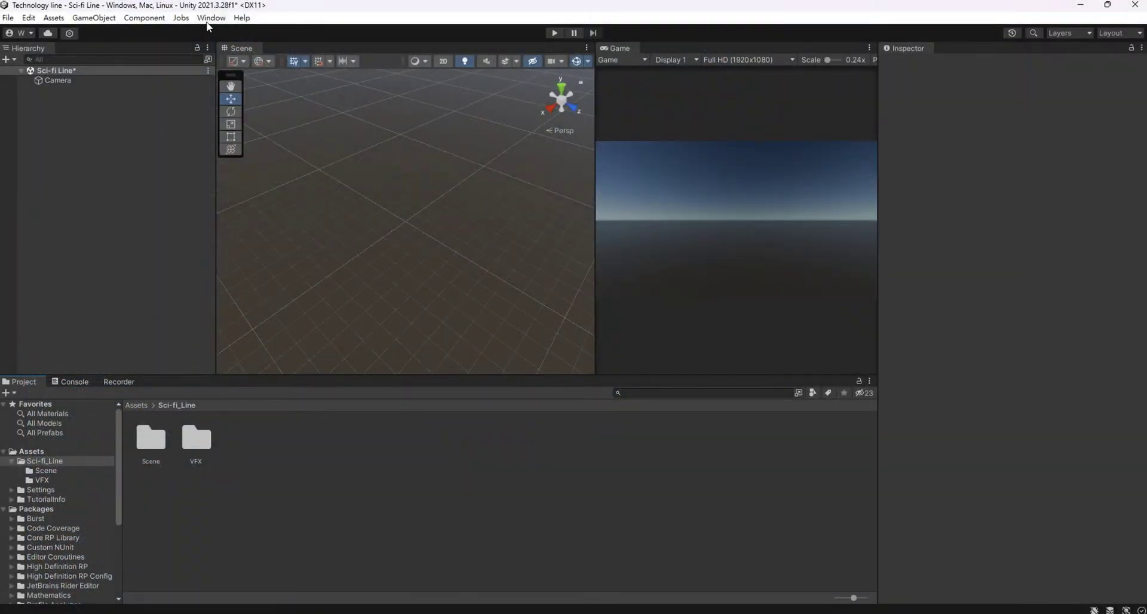
# Check the installed Visual Effect Graph package in the Package Manager.
pyautogui.click(209, 18)
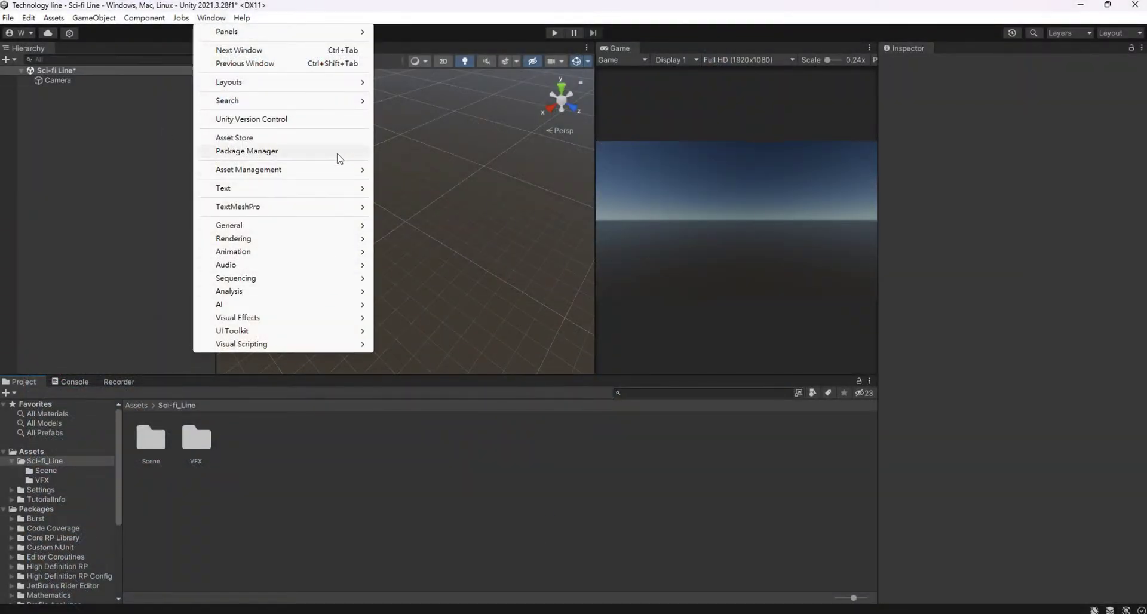
pyautogui.click(338, 154)
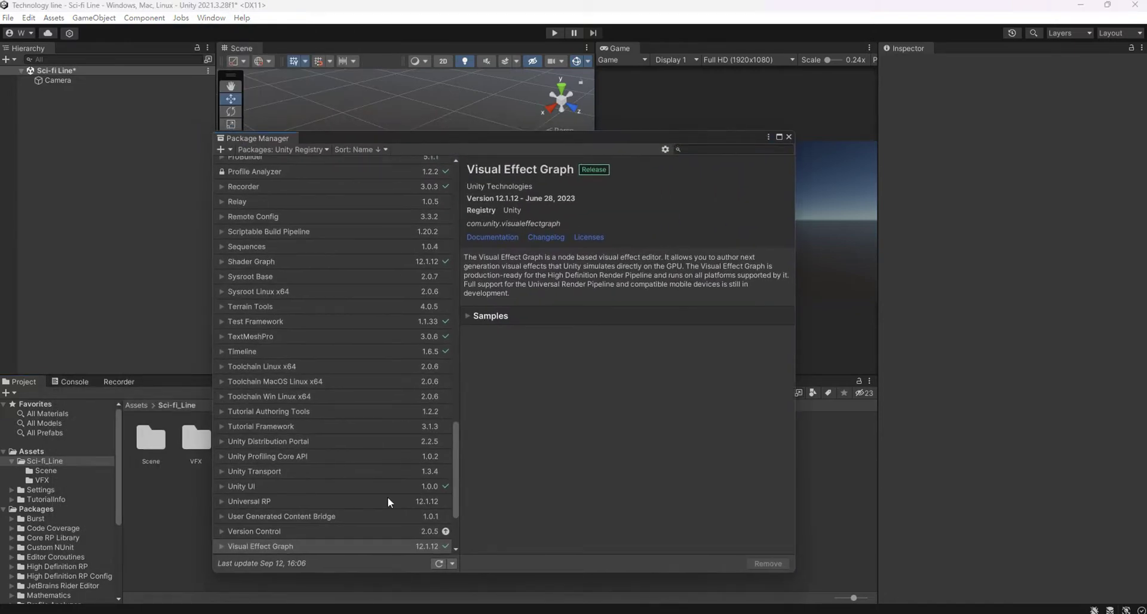
pyautogui.scroll(-5, 388, 497)
pyautogui.click(307, 422)
pyautogui.click(246, 442)
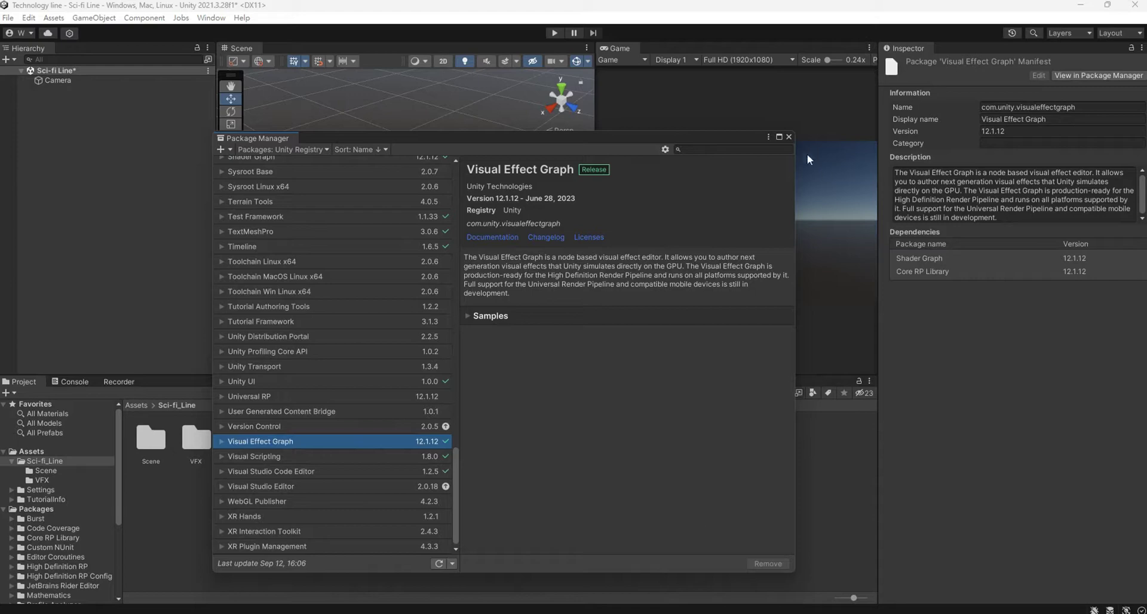
pyautogui.click(789, 138)
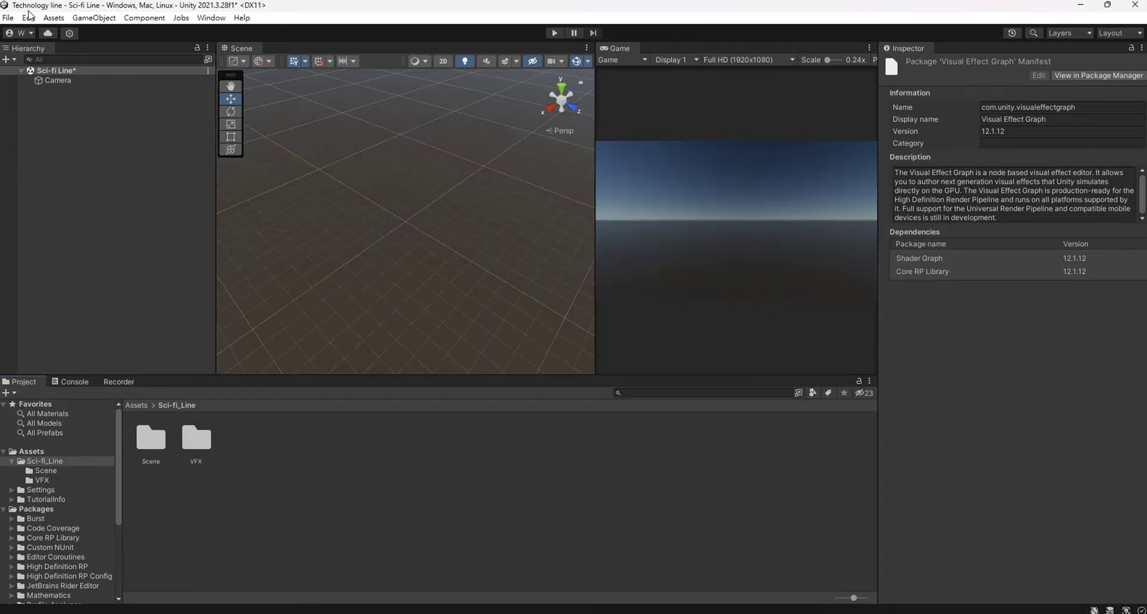
# Review the Experimental Operators/Blocks setting in the Visual Effects preferences.
pyautogui.click(29, 17)
pyautogui.click(128, 424)
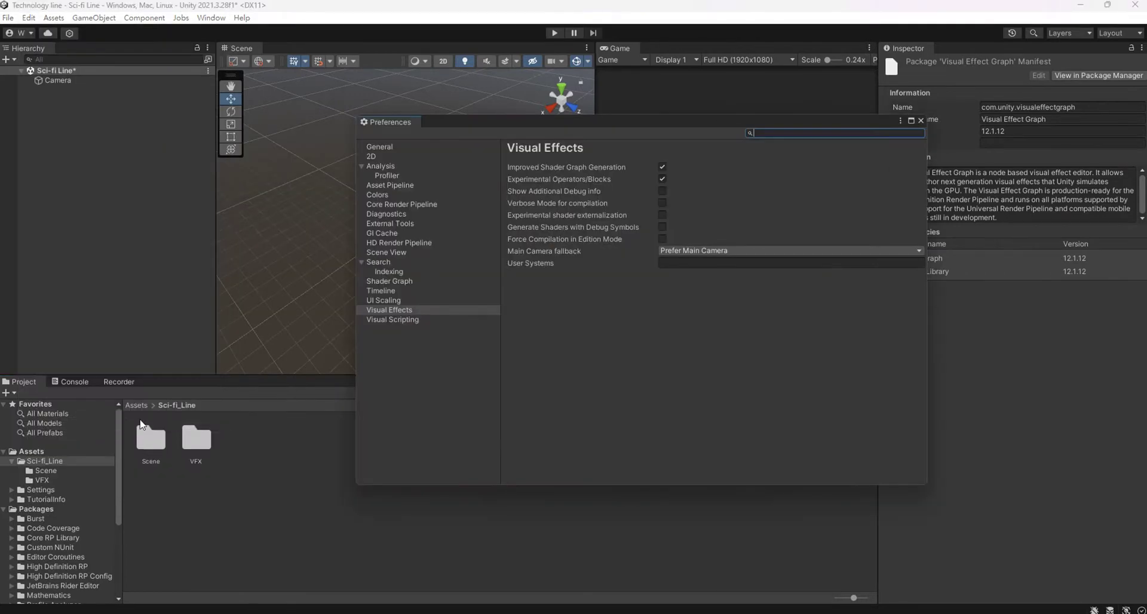
pyautogui.click(432, 300)
pyautogui.click(432, 310)
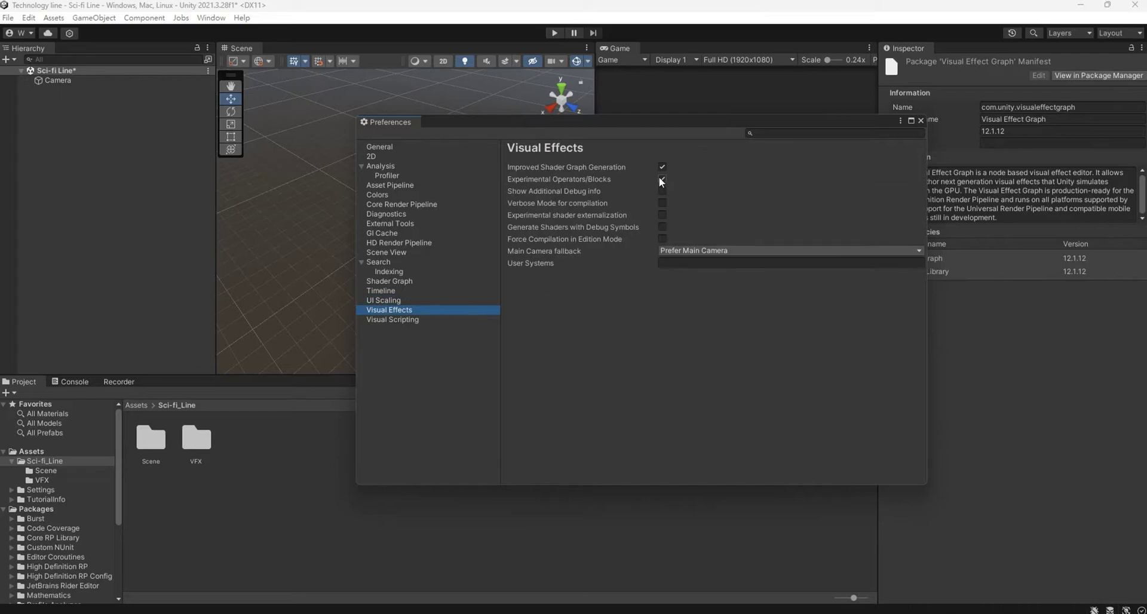
pyautogui.click(920, 120)
# Set the camera background type to Color, keeping it solid black.
pyautogui.click(82, 81)
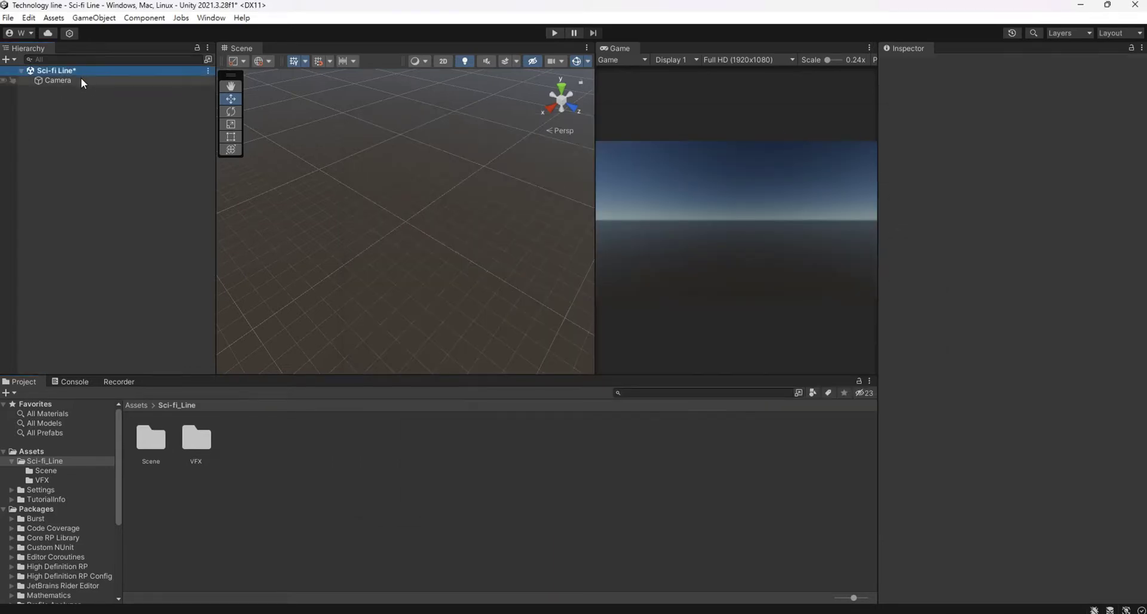
pyautogui.click(1036, 387)
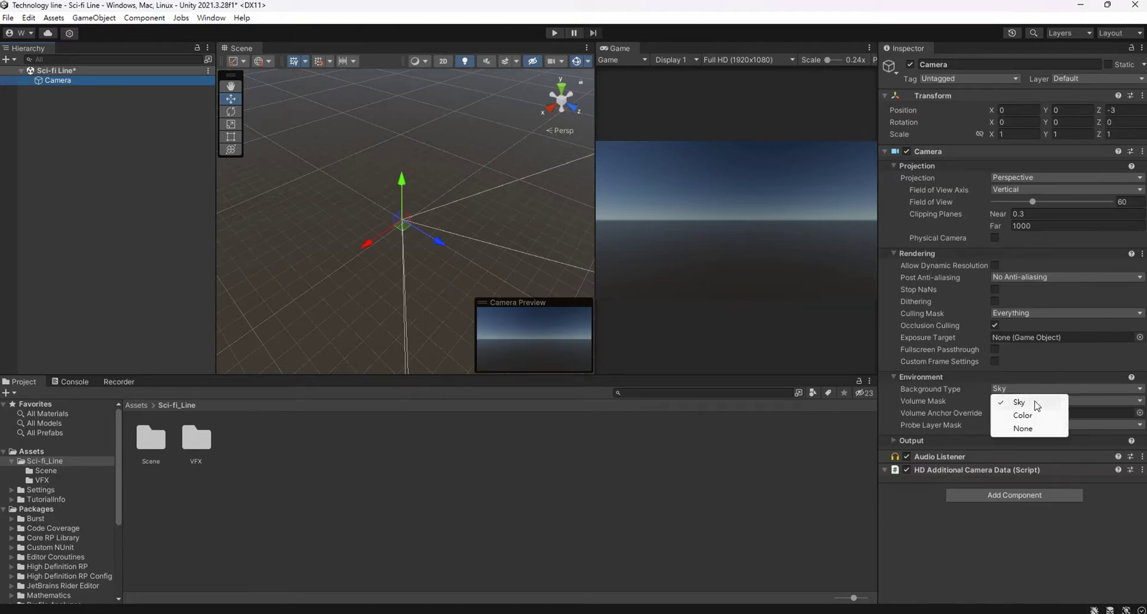
pyautogui.click(1039, 413)
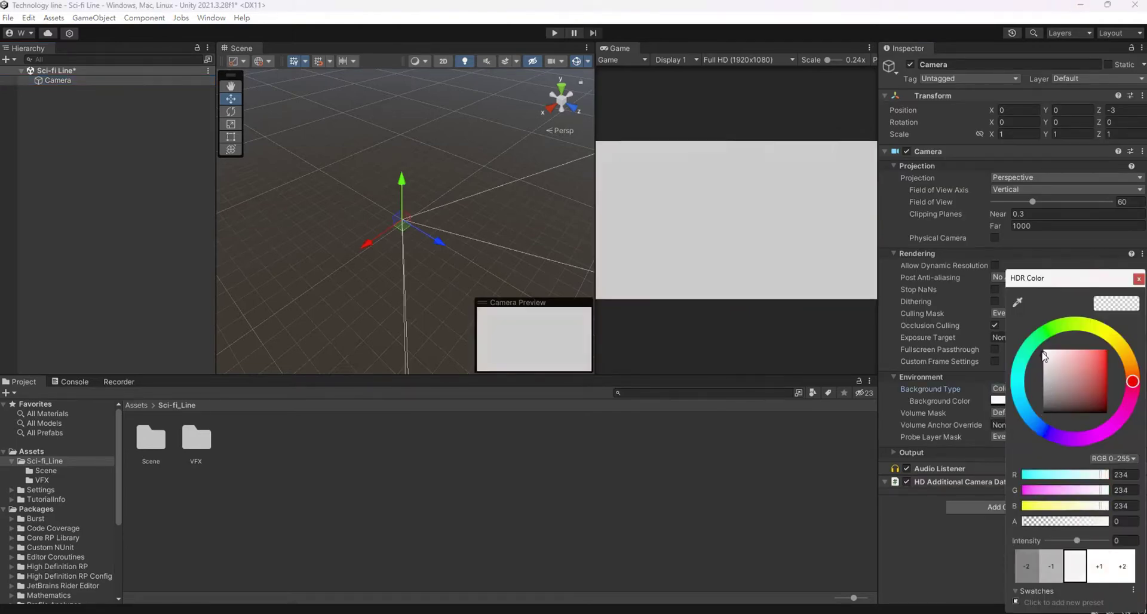
pyautogui.click(780, 21)
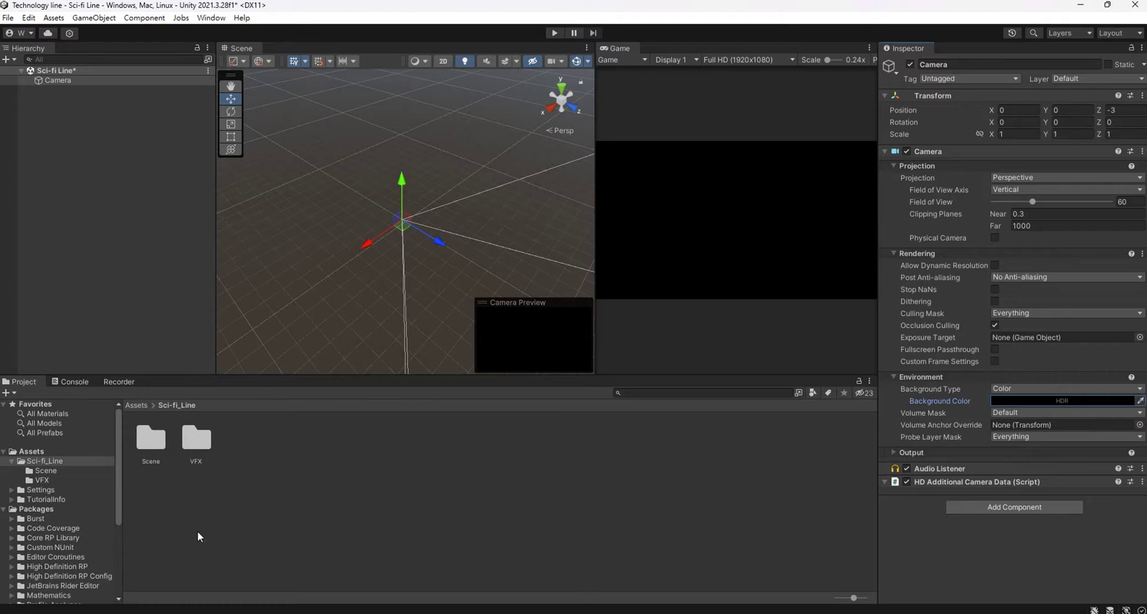
# Create the 'Sci-fi line' Visual Effect Graph in the VFX folder, place it in the scene and open it.
pyautogui.click(42, 479)
pyautogui.rightClick(304, 452)
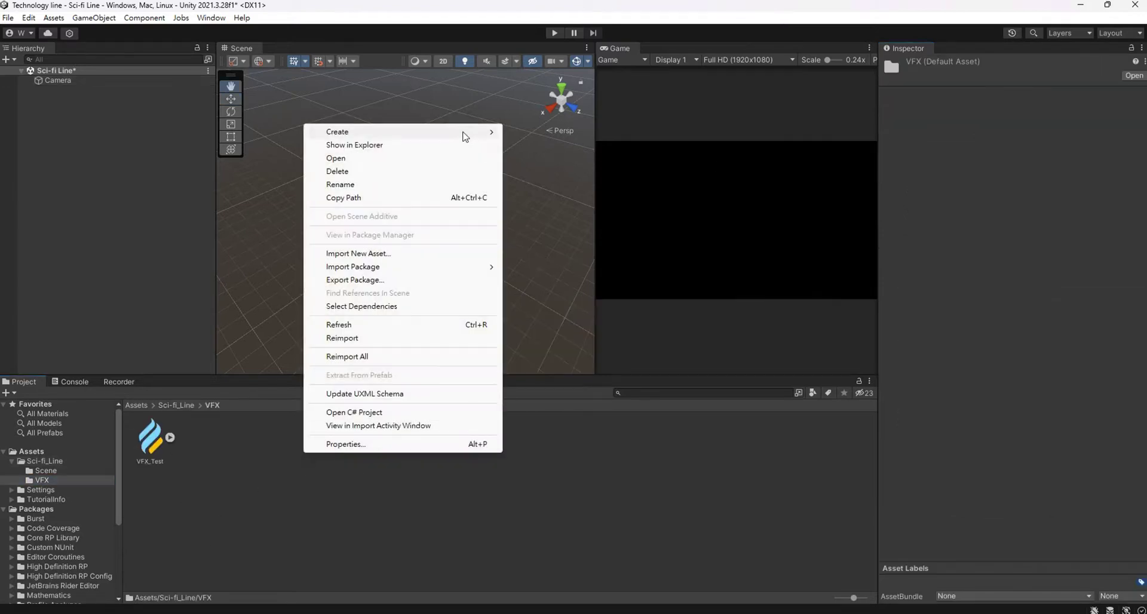
pyautogui.moveTo(459, 133)
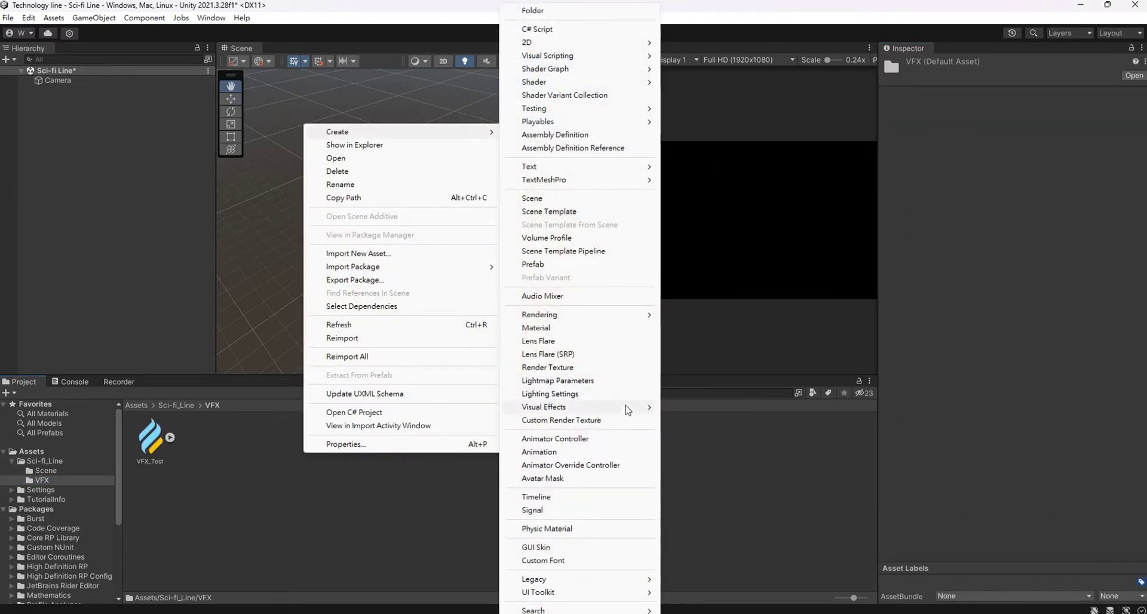
pyautogui.moveTo(625, 412)
pyautogui.click(684, 411)
pyautogui.write('Sci-fi l')
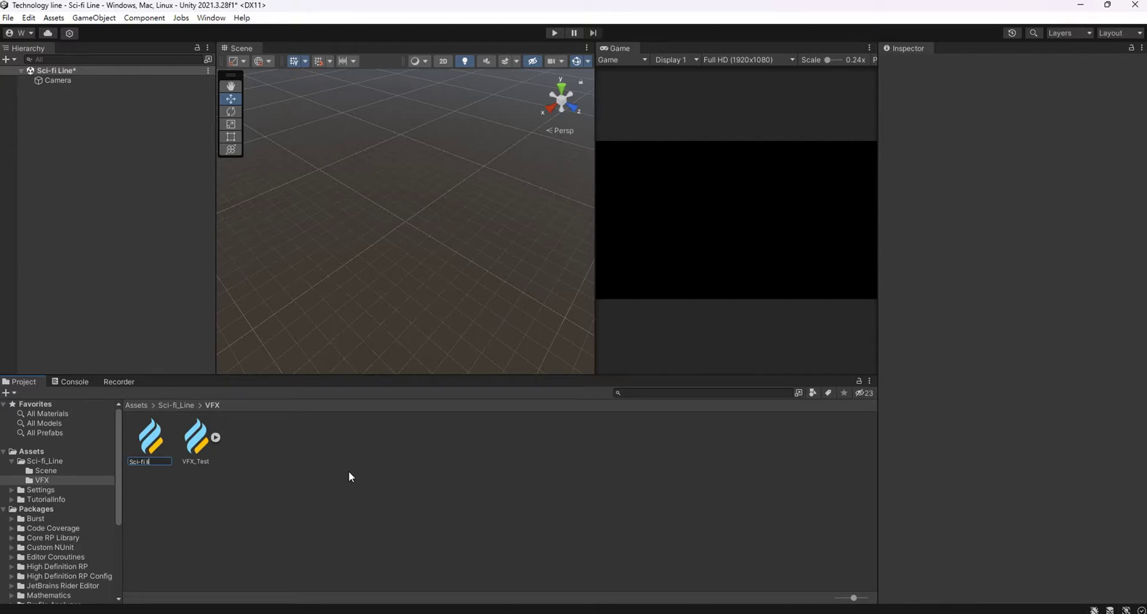
pyautogui.write('ne')
pyautogui.press('Return')
pyautogui.moveTo(157, 445); pyautogui.dragTo(148, 281)
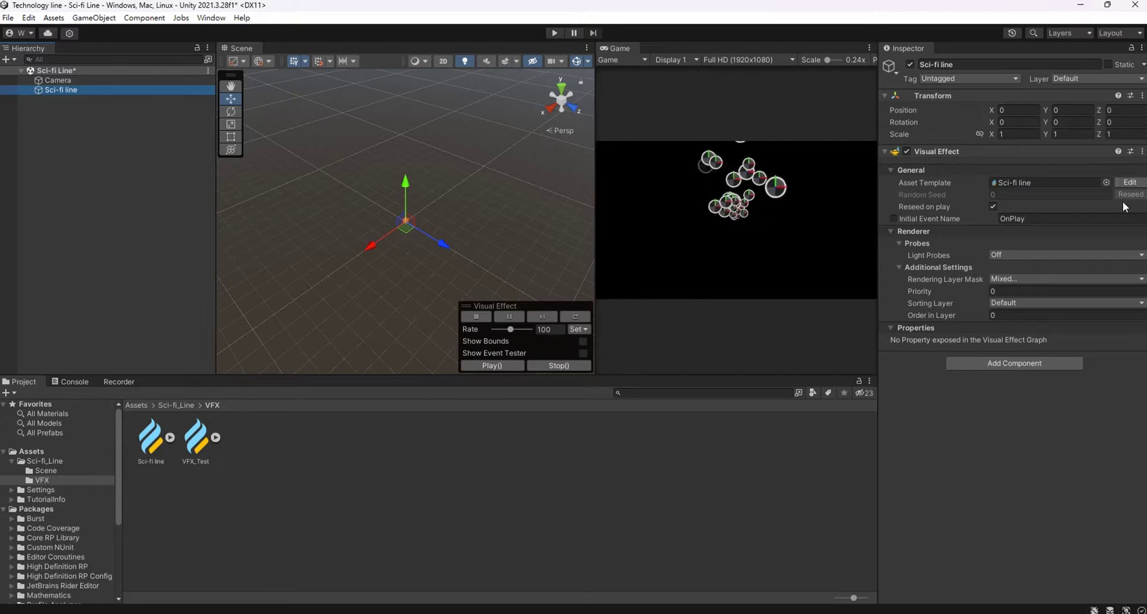
pyautogui.click(1129, 182)
# Arrange the graph window beside the scene and set the bounds mode to Manual.
pyautogui.moveTo(388, 75); pyautogui.dragTo(458, 64)
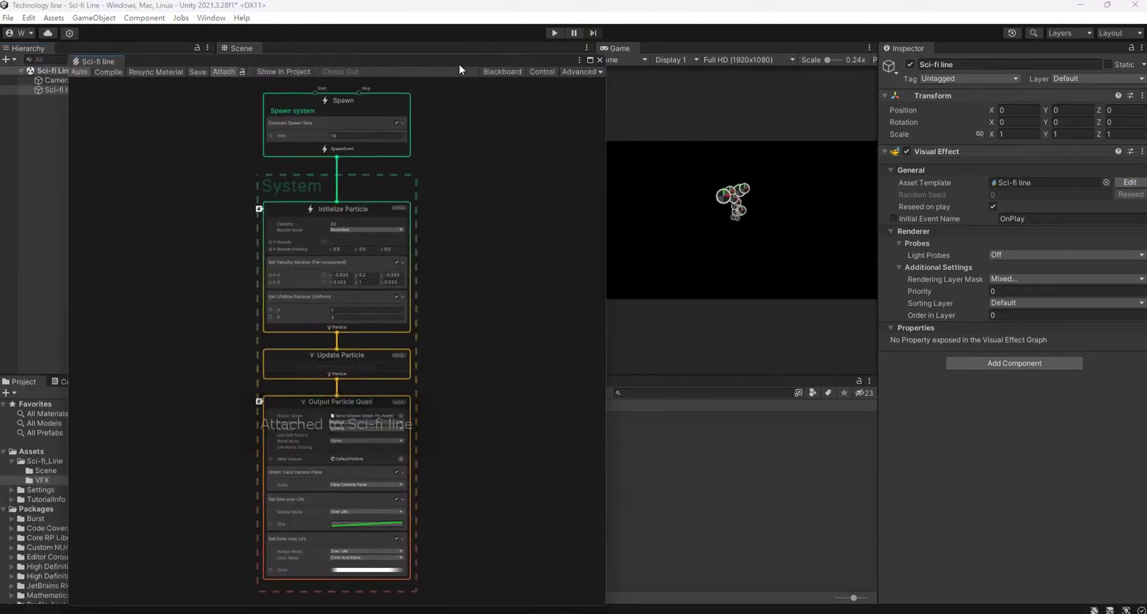
pyautogui.moveTo(604, 106); pyautogui.dragTo(535, 106)
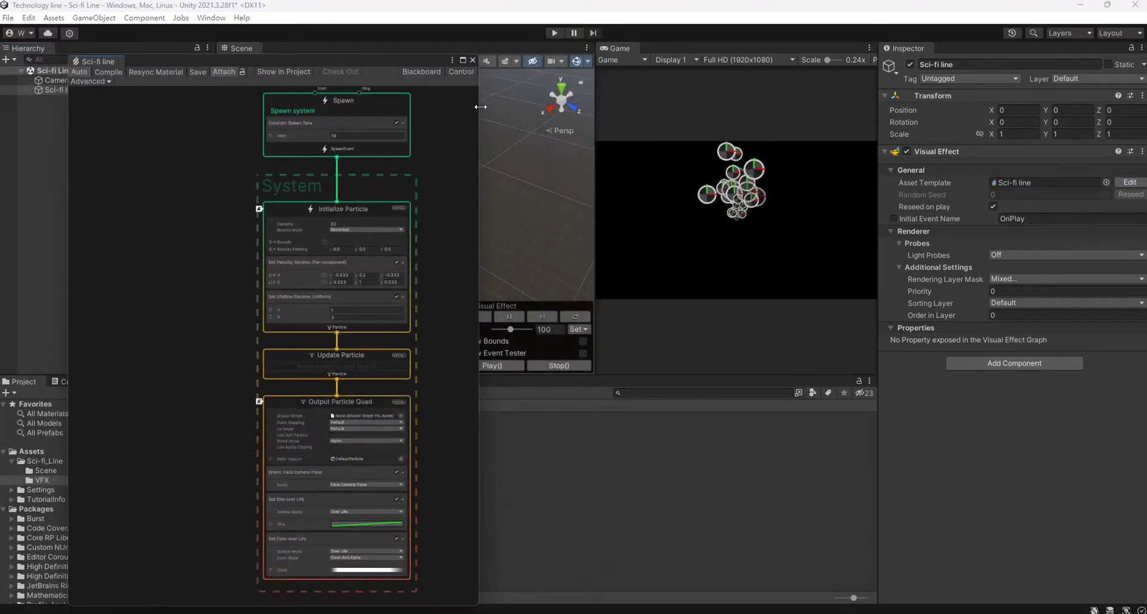
pyautogui.moveTo(399, 59); pyautogui.dragTo(527, 55)
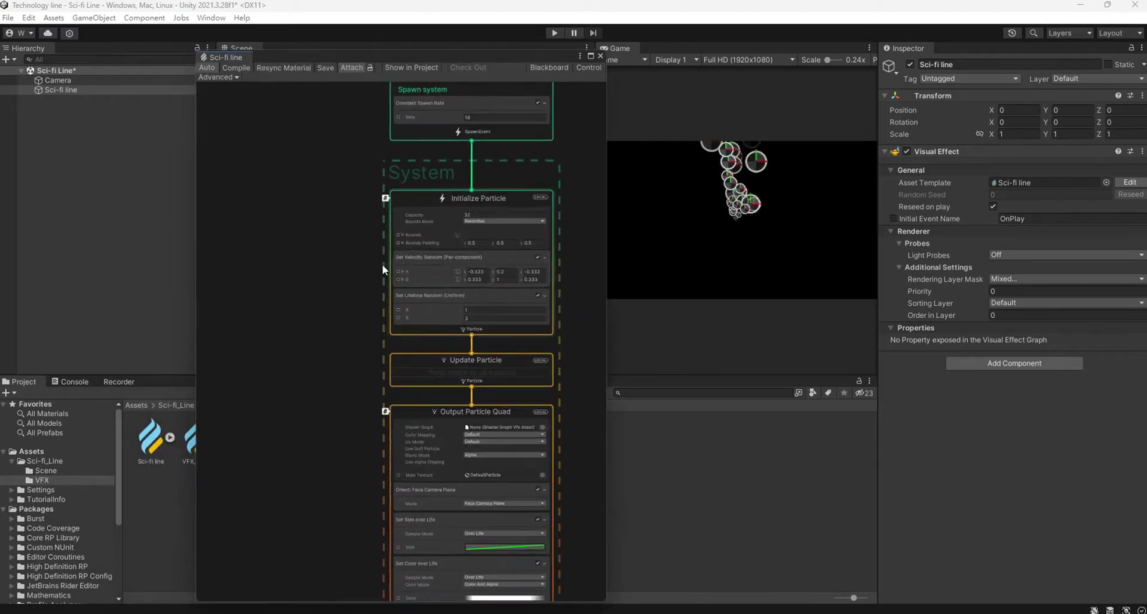
pyautogui.scroll(2, 244, 230)
pyautogui.scroll(1, 292, 264)
pyautogui.scroll(3, 317, 260)
pyautogui.scroll(-2, 448, 274)
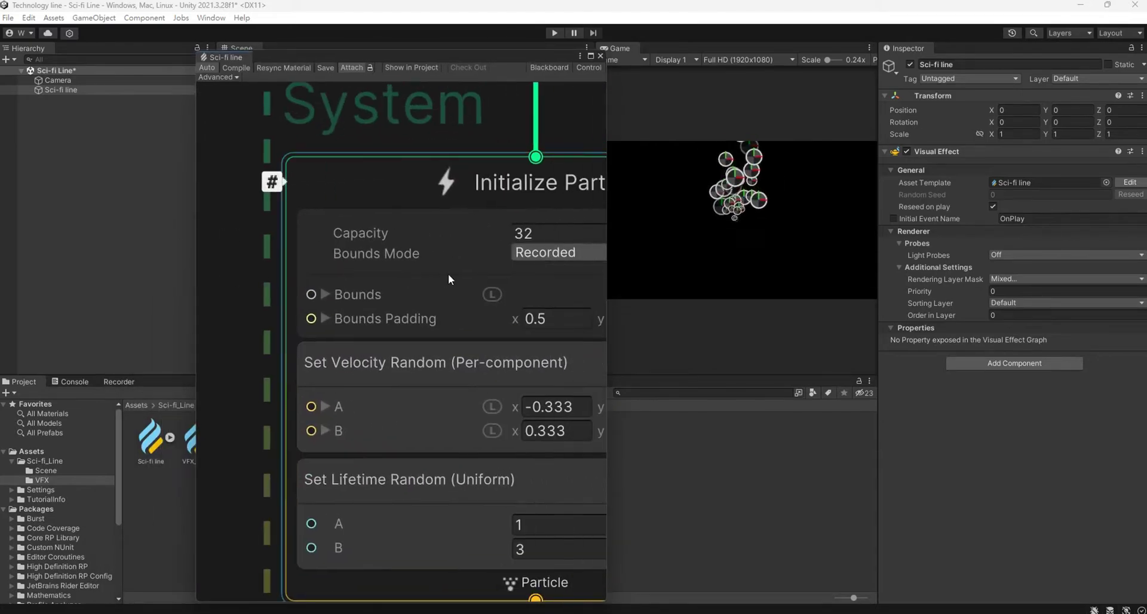
pyautogui.scroll(-1, 448, 273)
pyautogui.scroll(-1, 448, 274)
pyautogui.click(518, 267)
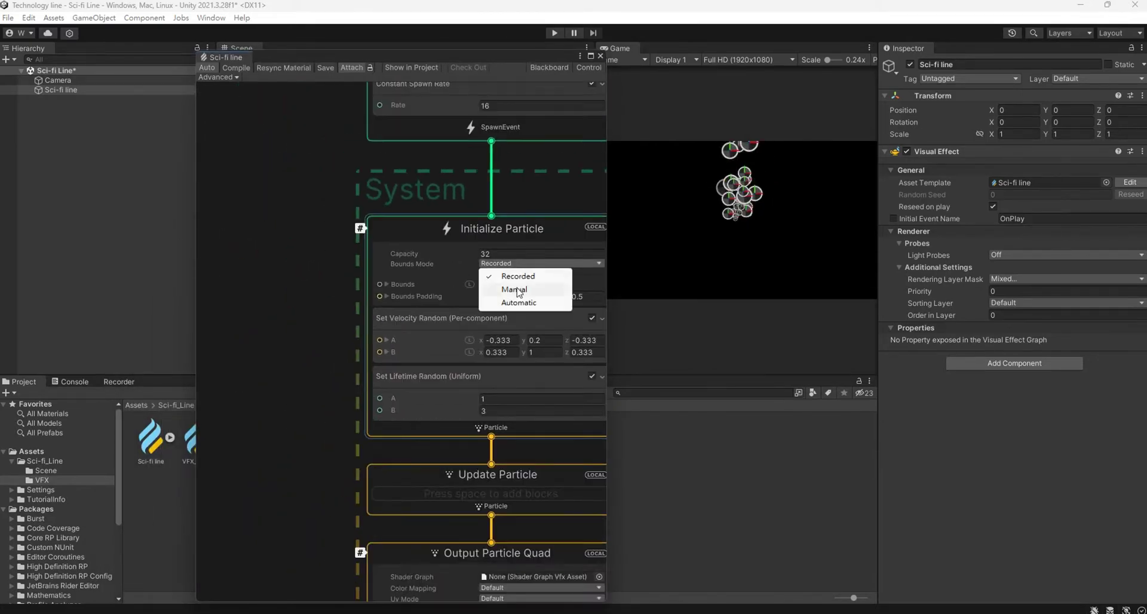
pyautogui.click(521, 289)
# Replace Set Velocity Random with a Set Velocity block whose x component is 1.
pyautogui.scroll(-1, 317, 315)
pyautogui.click(501, 307)
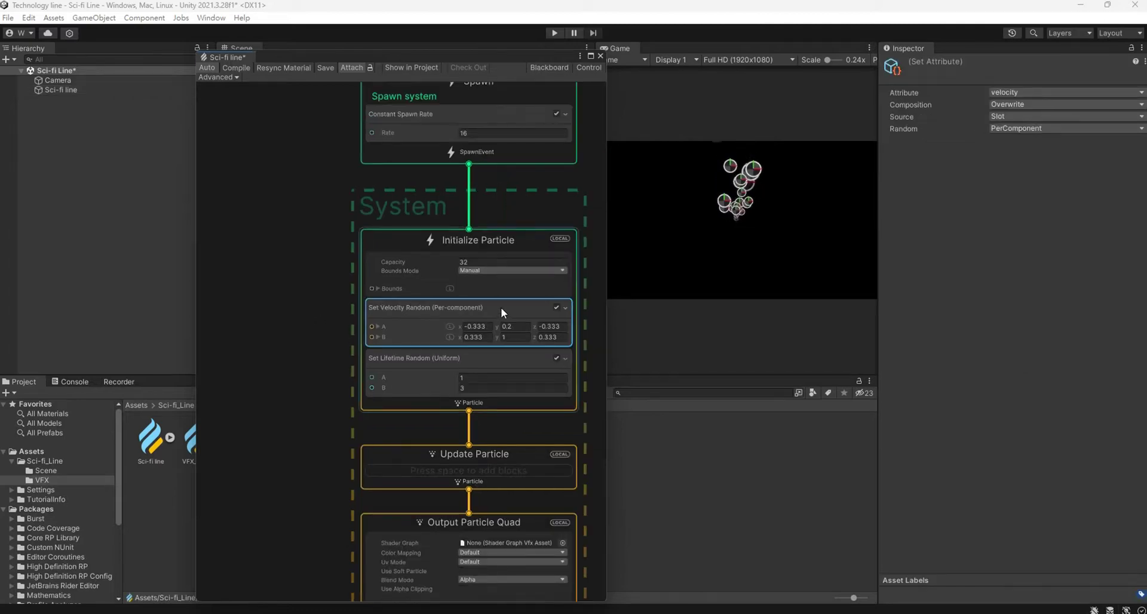
pyautogui.press('Delete')
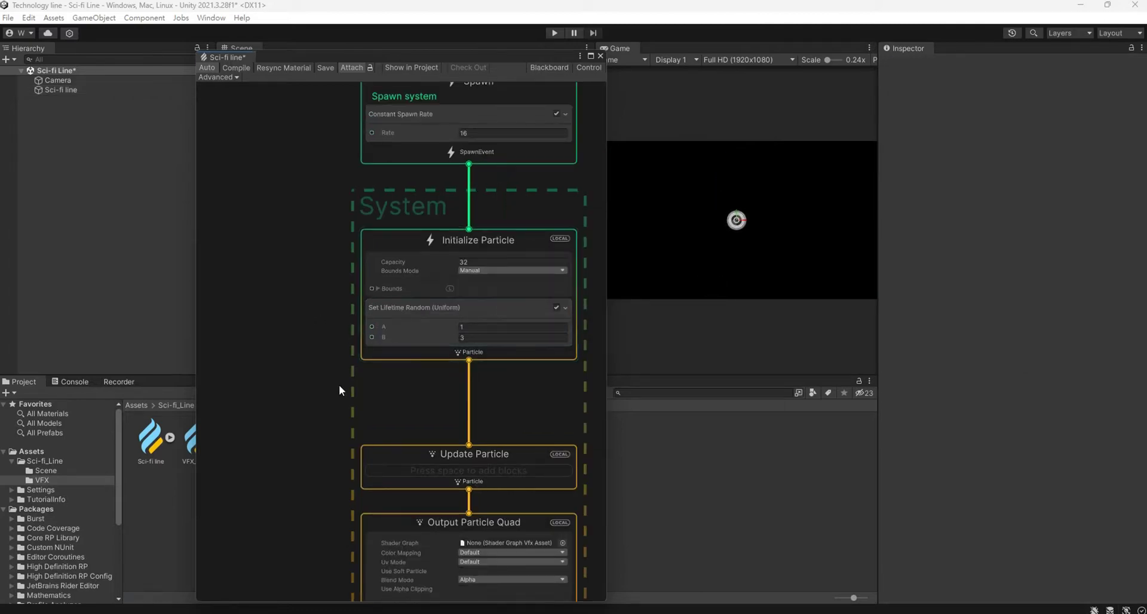
pyautogui.click(440, 353)
pyautogui.rightClick(439, 353)
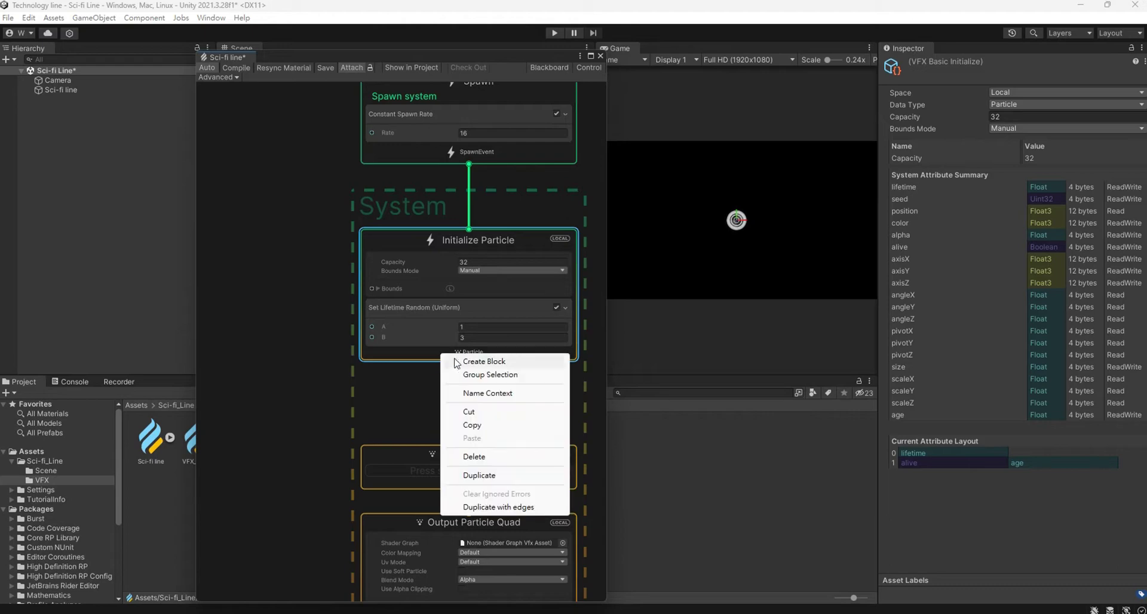
pyautogui.click(462, 360)
pyautogui.write('set velo')
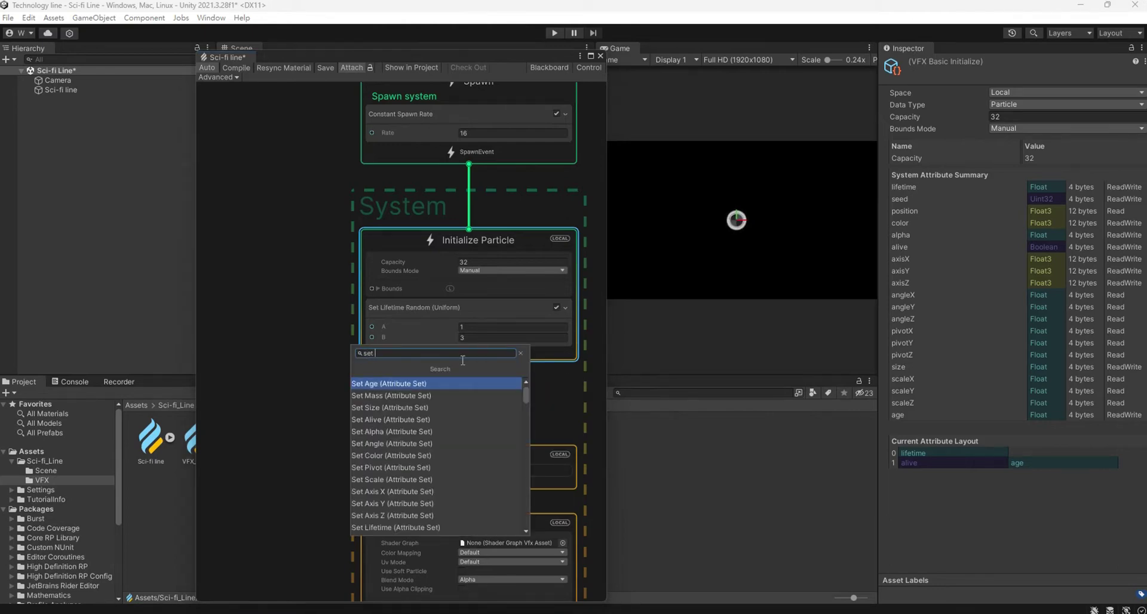
pyautogui.press('Return')
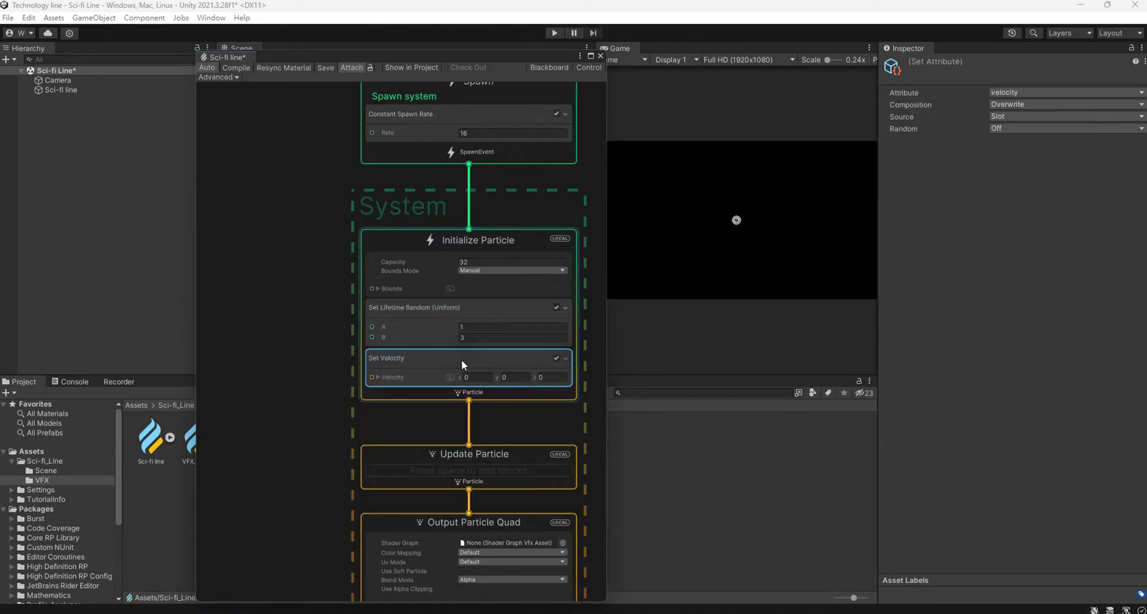
pyautogui.click(477, 376)
pyautogui.write('1')
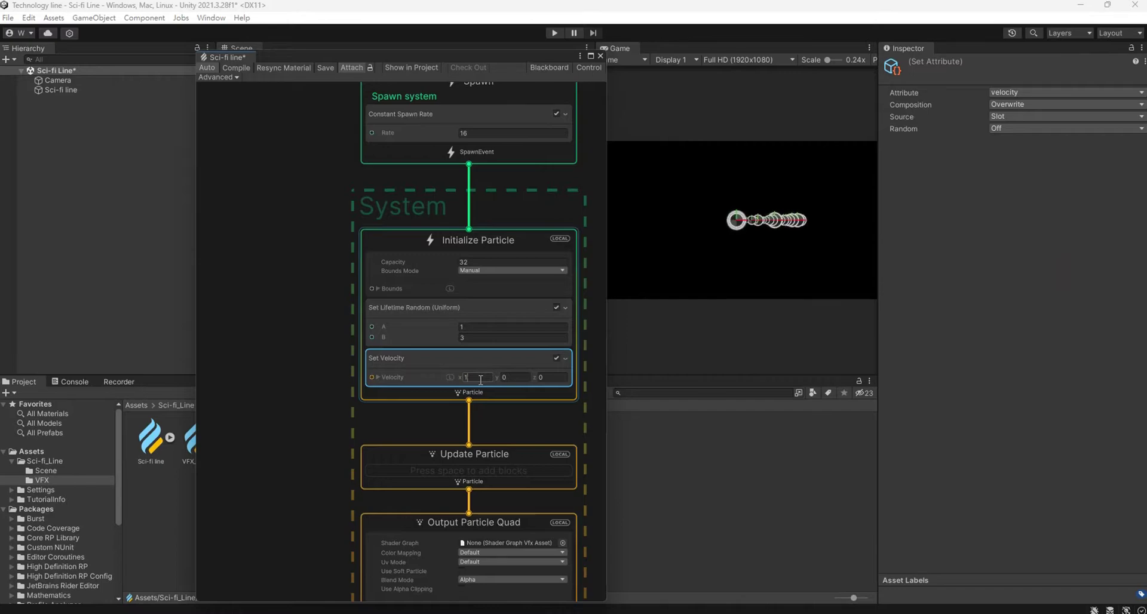
# Add a Set Position Random (Per-component) block to Initialize Particle.
pyautogui.click(489, 390)
pyautogui.rightClick(488, 389)
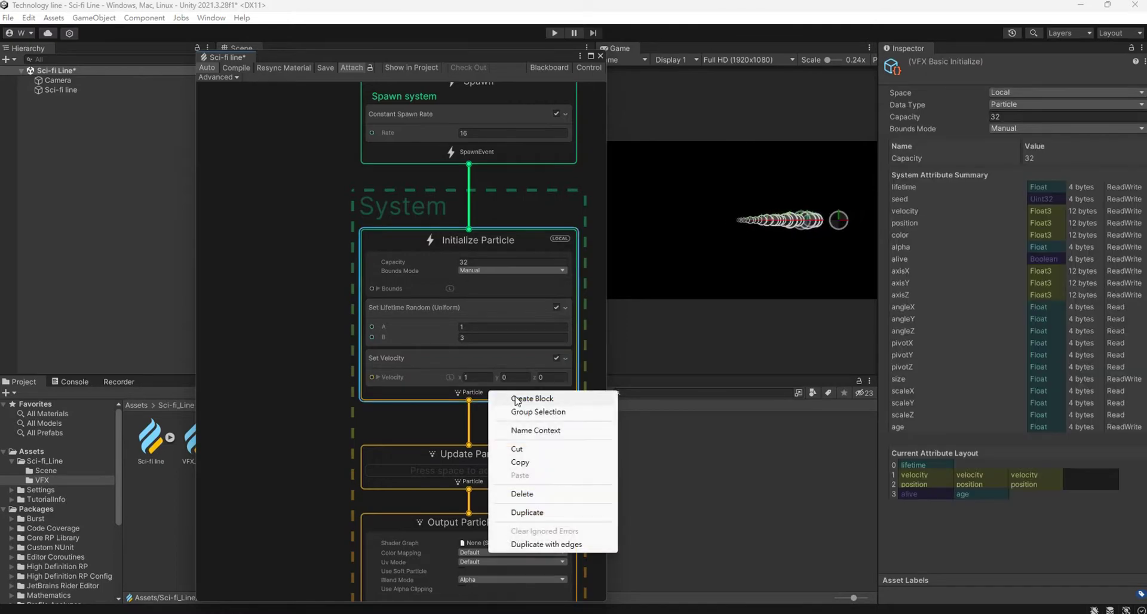
pyautogui.click(508, 395)
pyautogui.write('set ')
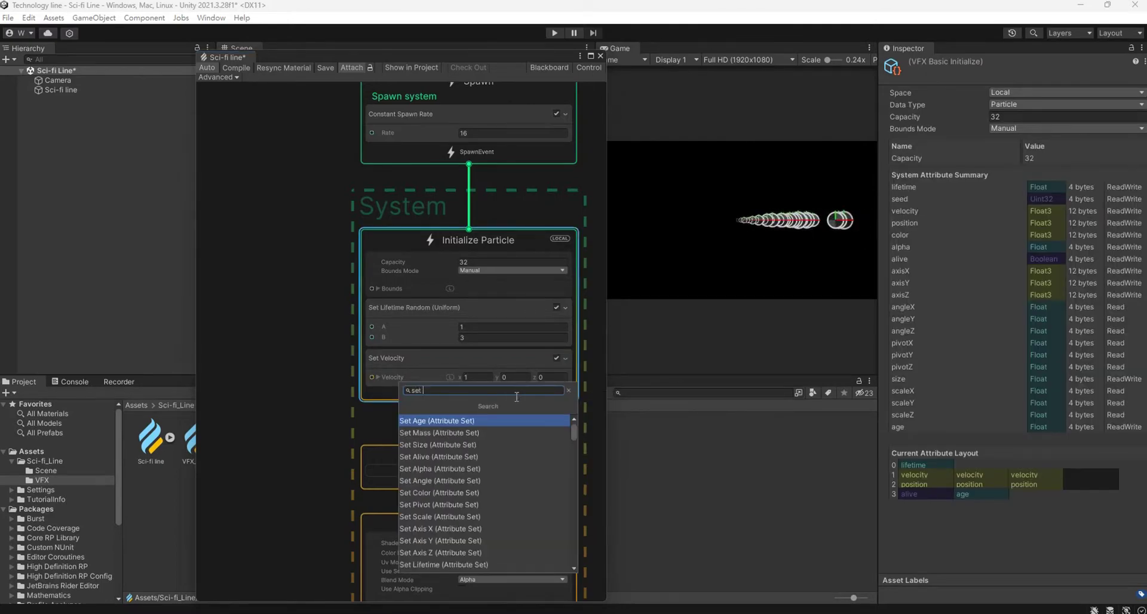
pyautogui.write('posit ran')
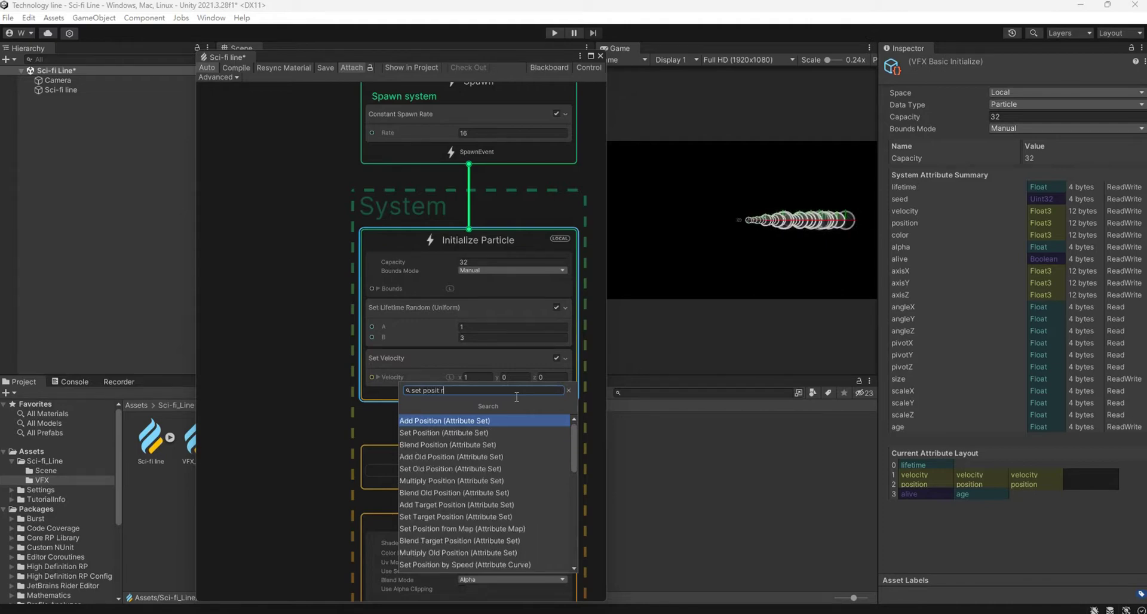
pyautogui.press('Down')
pyautogui.press('Down')
pyautogui.press('Return')
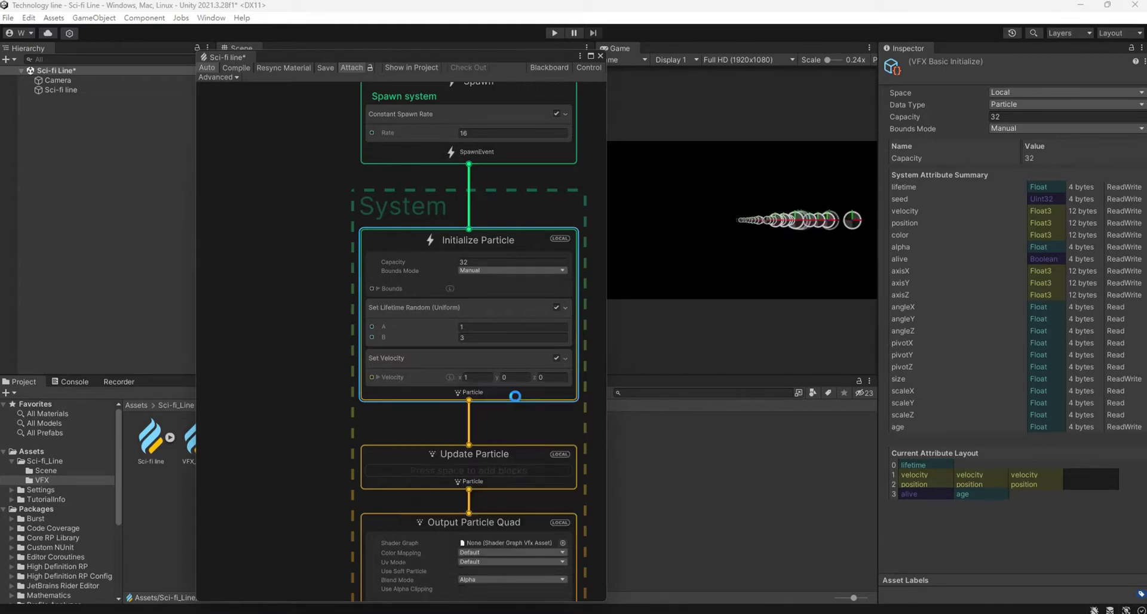
# Set the quad main texture to Default-ParticleSystem and delete the Set Size over Life block.
pyautogui.moveTo(310, 492); pyautogui.dragTo(302, 313, button='middle')
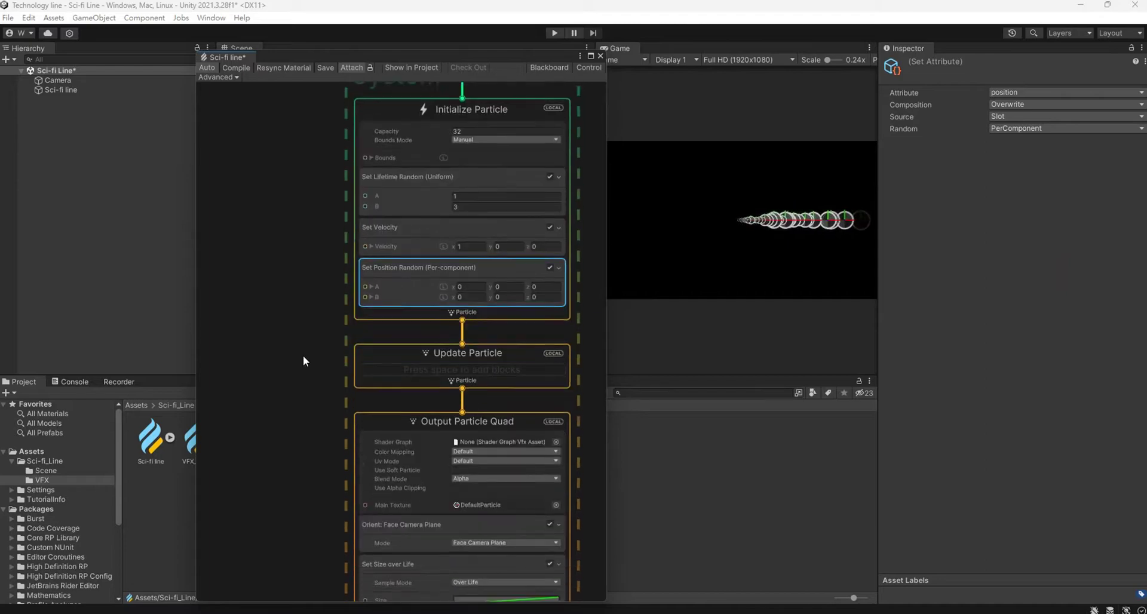
pyautogui.moveTo(311, 497); pyautogui.dragTo(313, 470, button='middle')
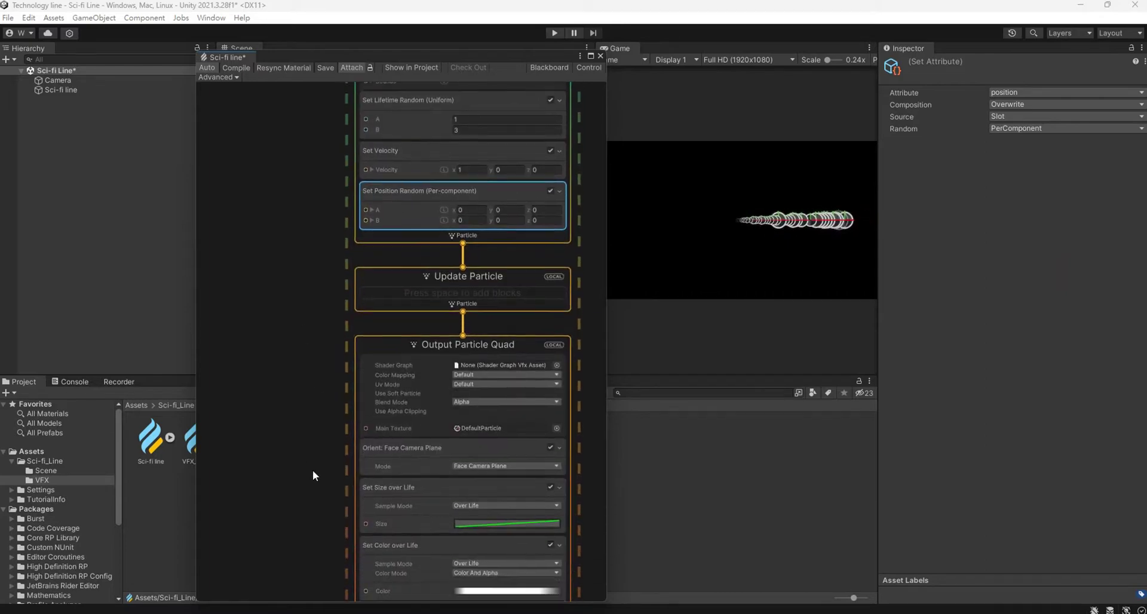
pyautogui.click(556, 428)
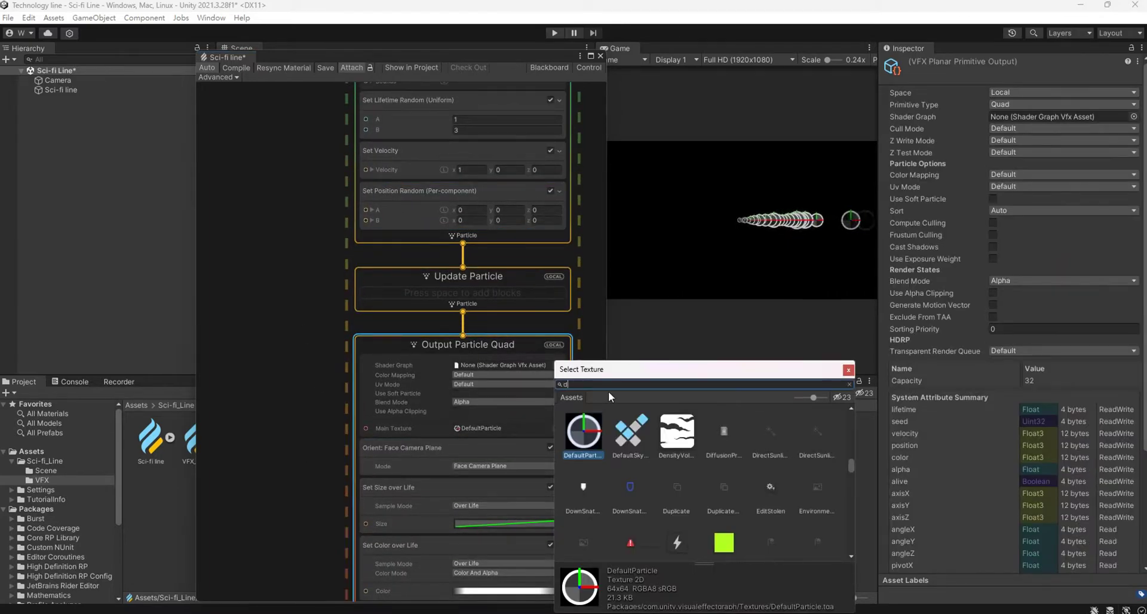
pyautogui.write('def')
pyautogui.doubleClick(737, 494)
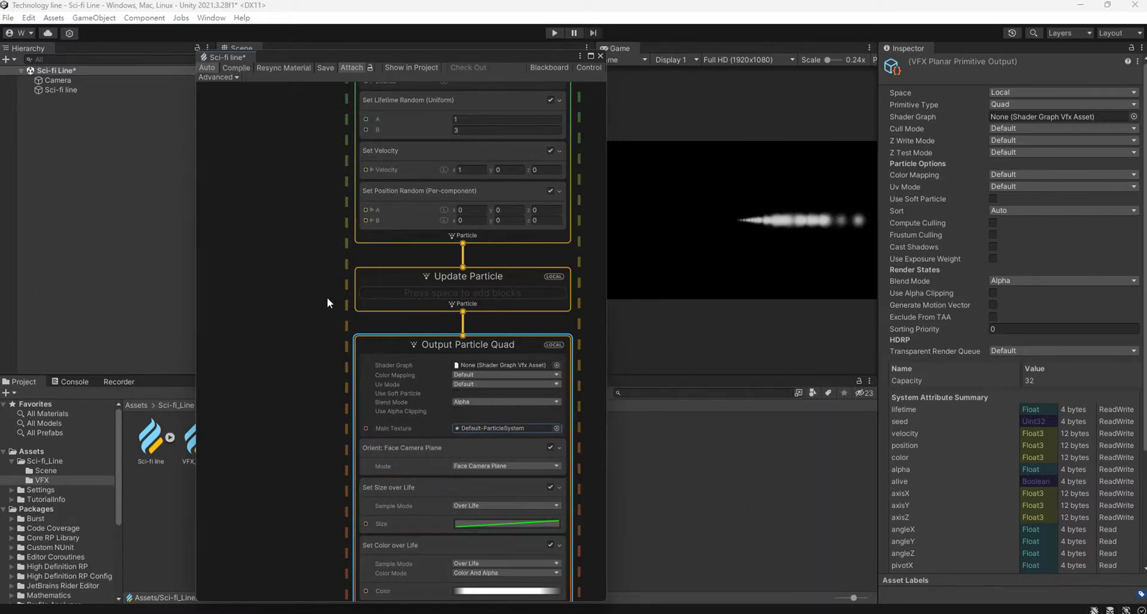
pyautogui.click(442, 485)
pyautogui.press('Delete')
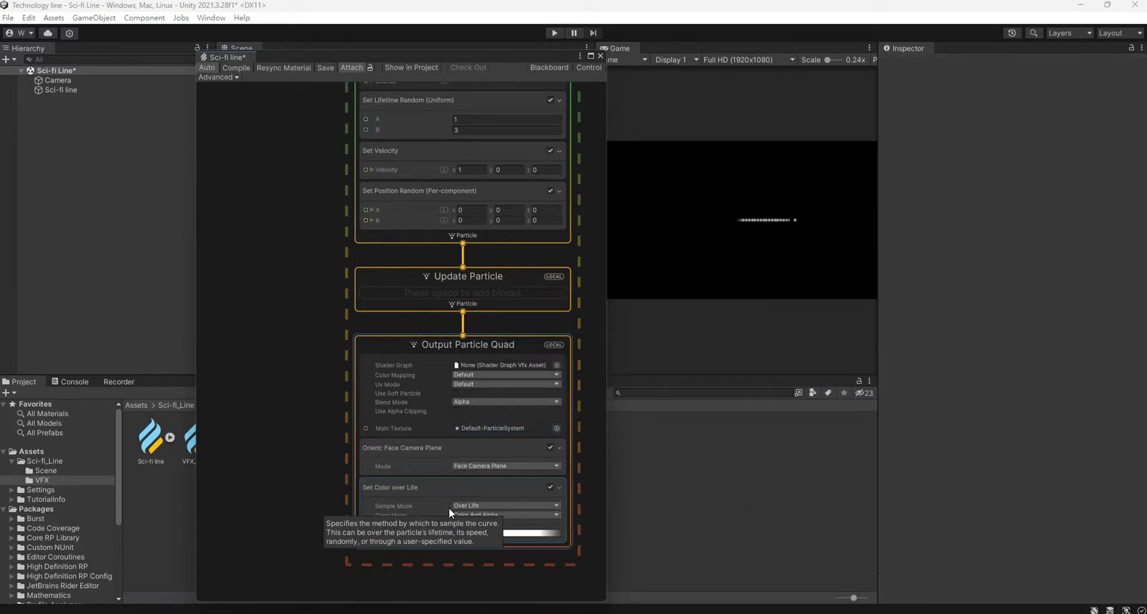
# Add a Set Velocity block to Update Particle and widen the graph window.
pyautogui.moveTo(315, 273); pyautogui.dragTo(359, 330, button='middle')
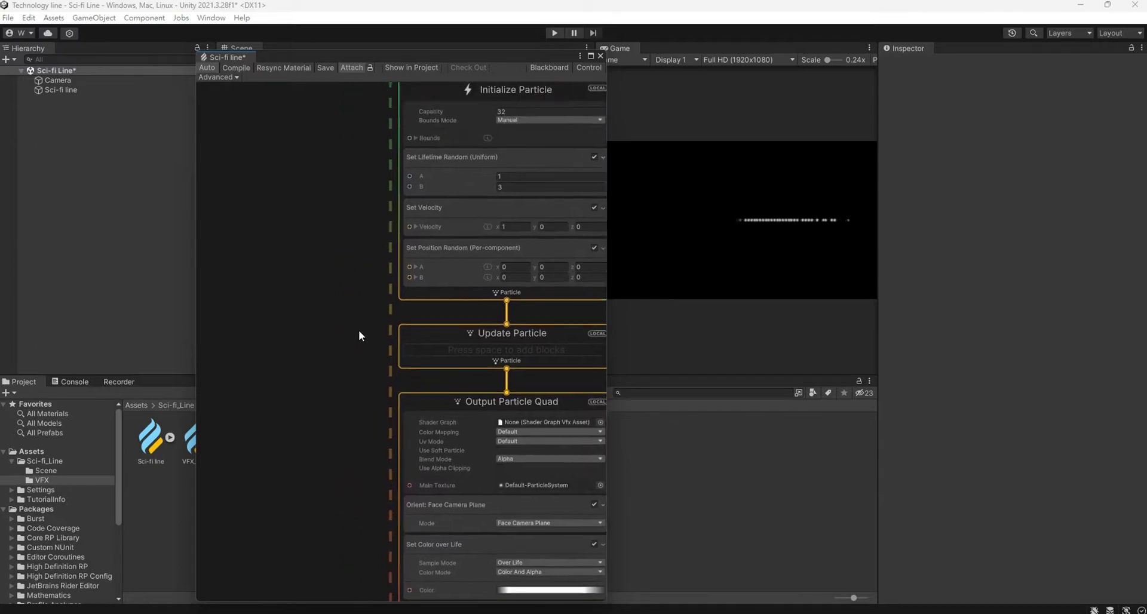
pyautogui.click(453, 374)
pyautogui.rightClick(456, 370)
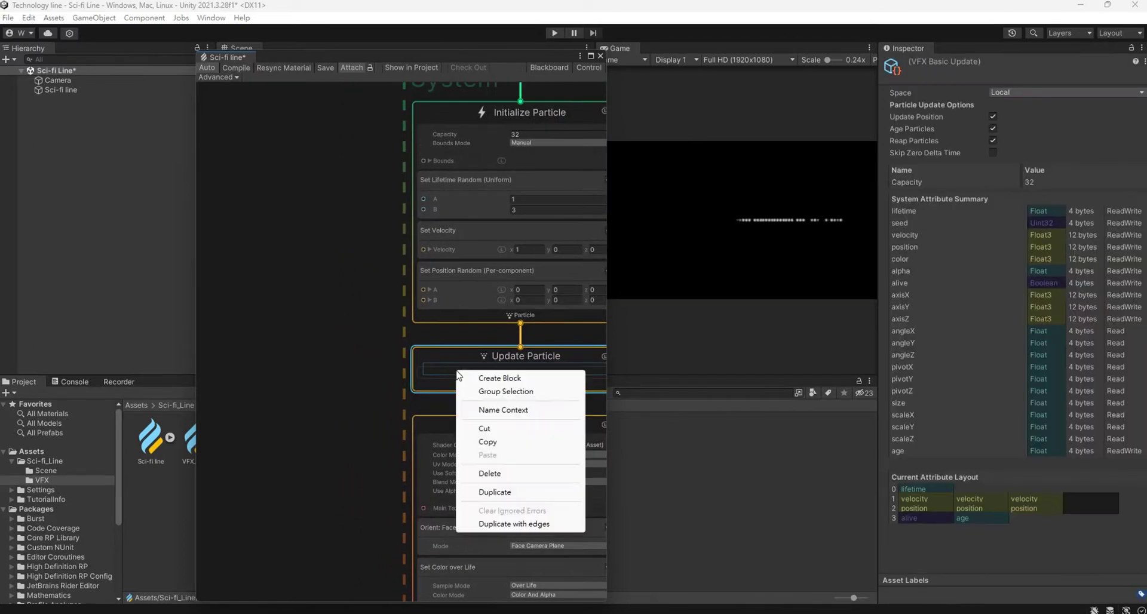
pyautogui.click(476, 379)
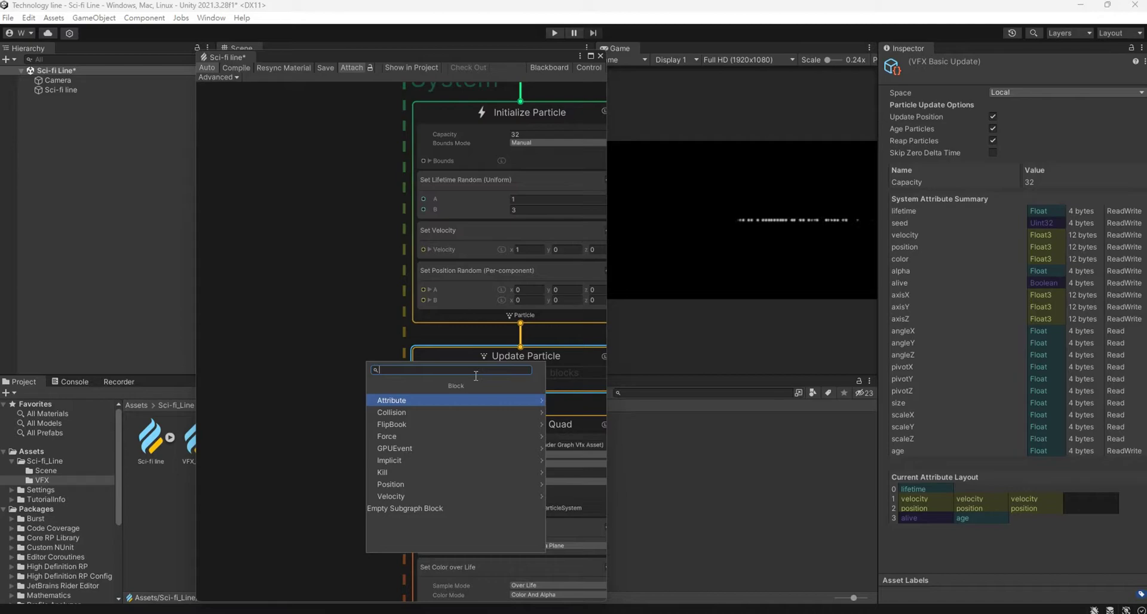
pyautogui.write('setvelocity')
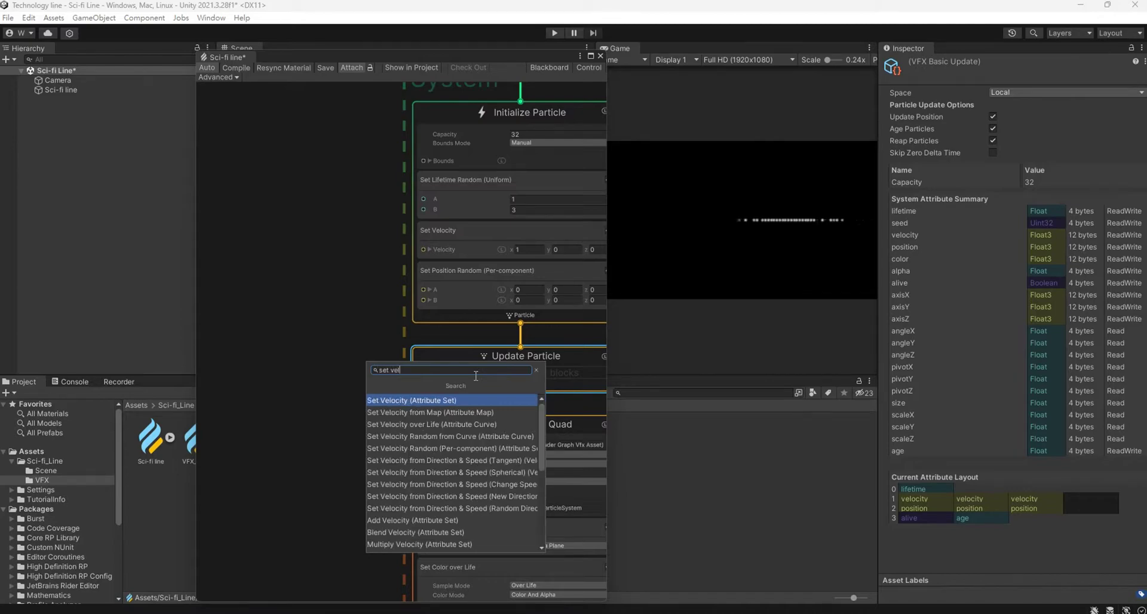
pyautogui.press('Return')
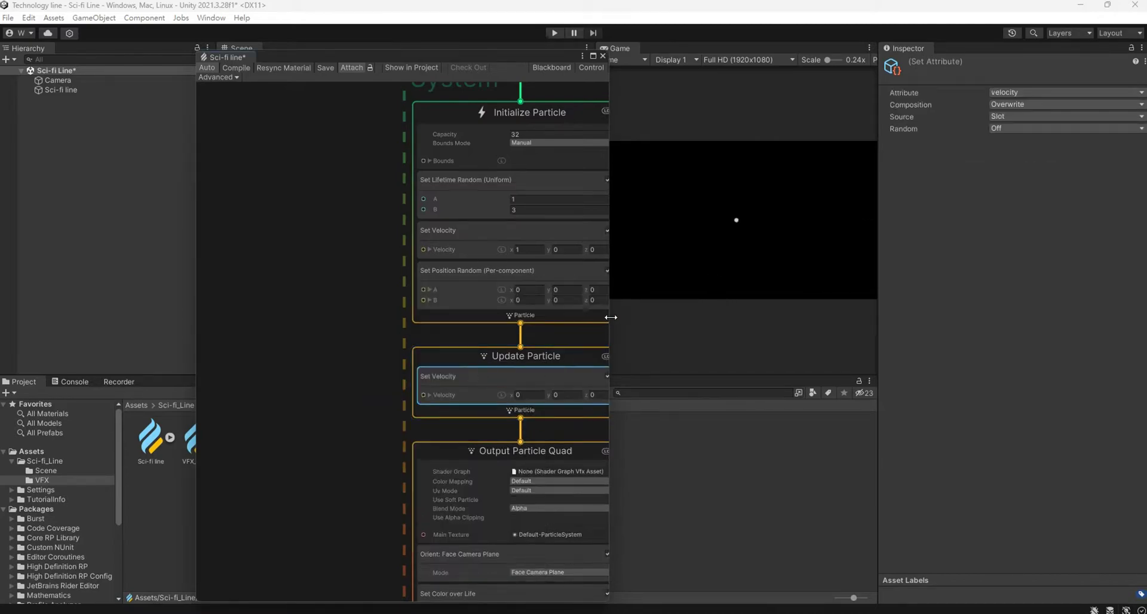
pyautogui.moveTo(608, 319); pyautogui.dragTo(648, 317)
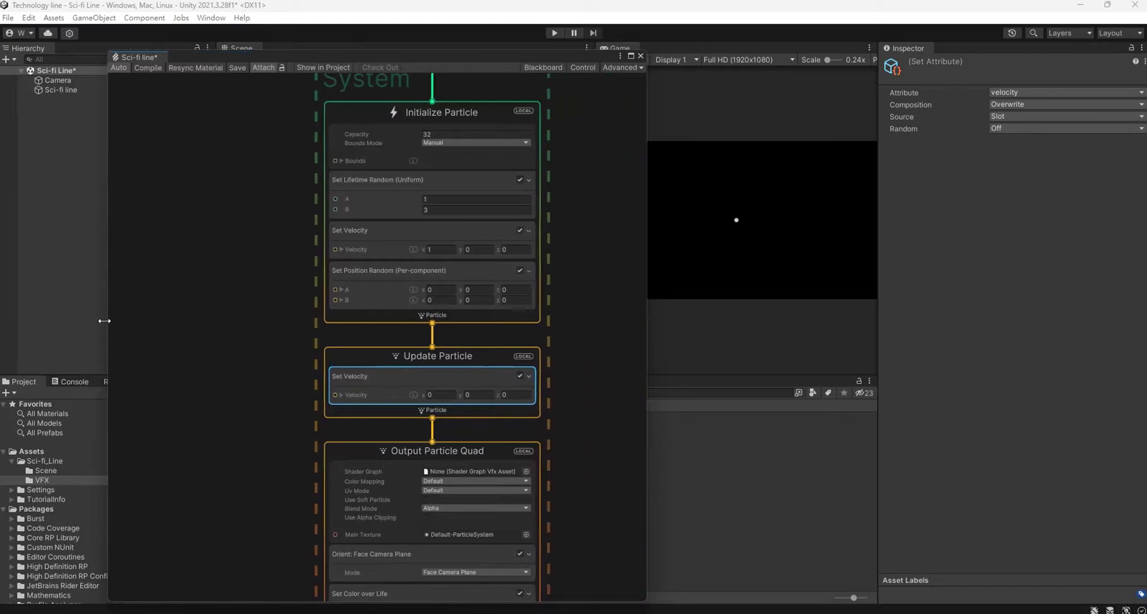
pyautogui.moveTo(194, 310); pyautogui.dragTo(59, 321)
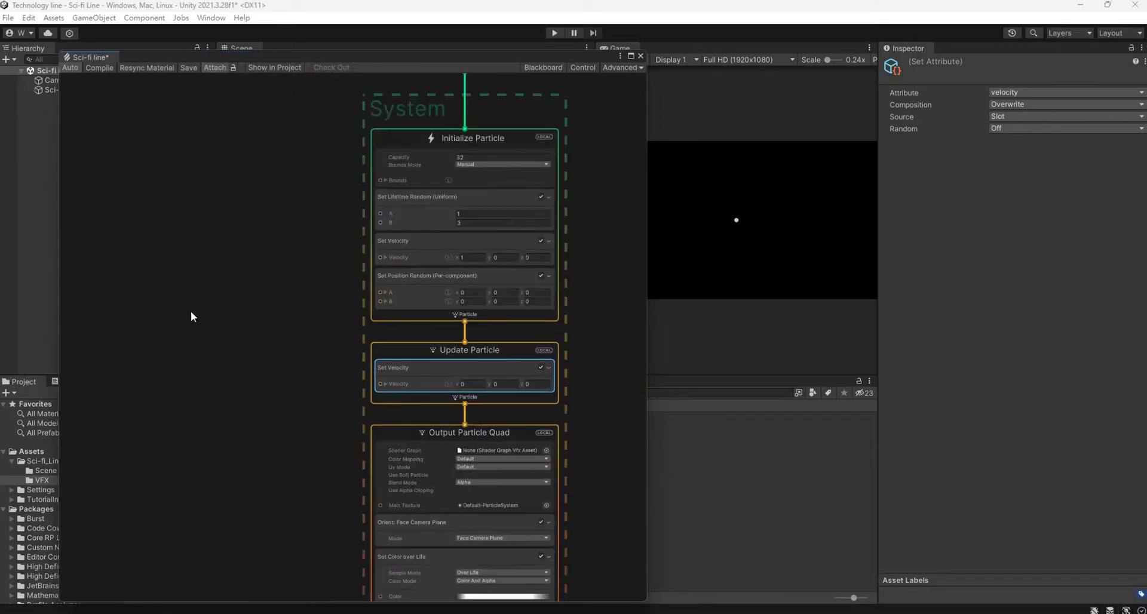
pyautogui.moveTo(192, 317); pyautogui.dragTo(286, 332, button='middle')
# Add a non-constant Random Number node on the left side of the graph.
pyautogui.rightClick(141, 327)
pyautogui.click(153, 332)
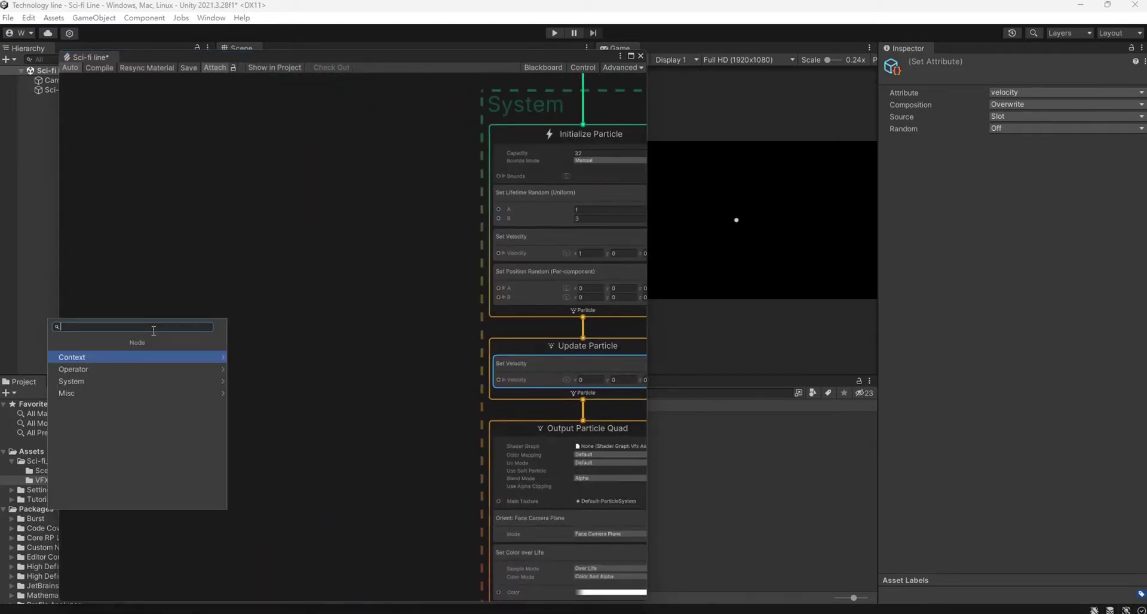
pyautogui.write('ra')
pyautogui.press('Return')
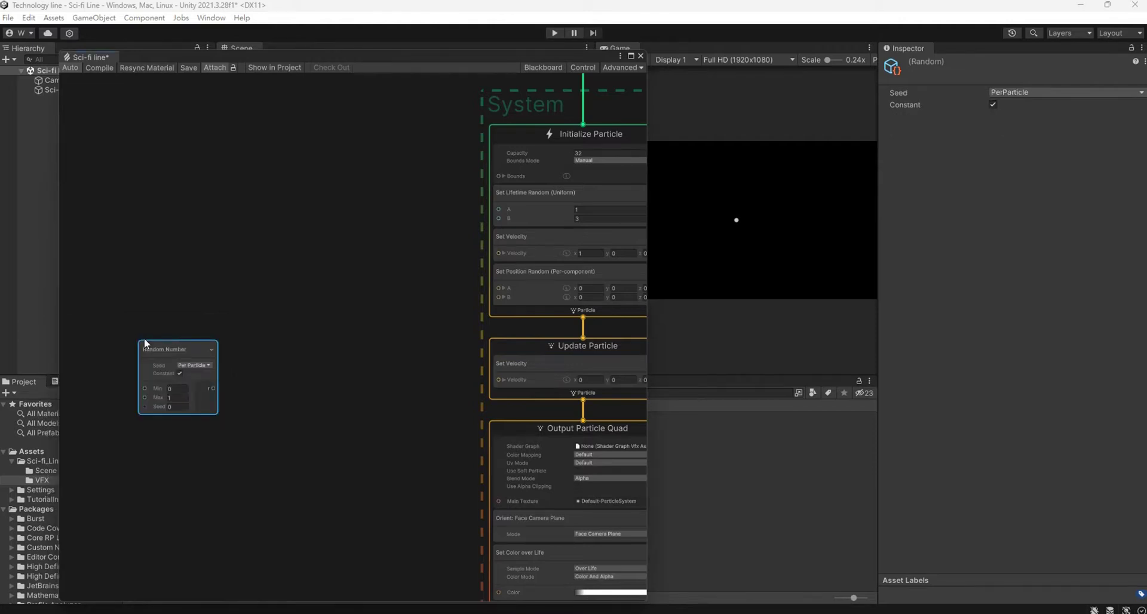
pyautogui.click(168, 375)
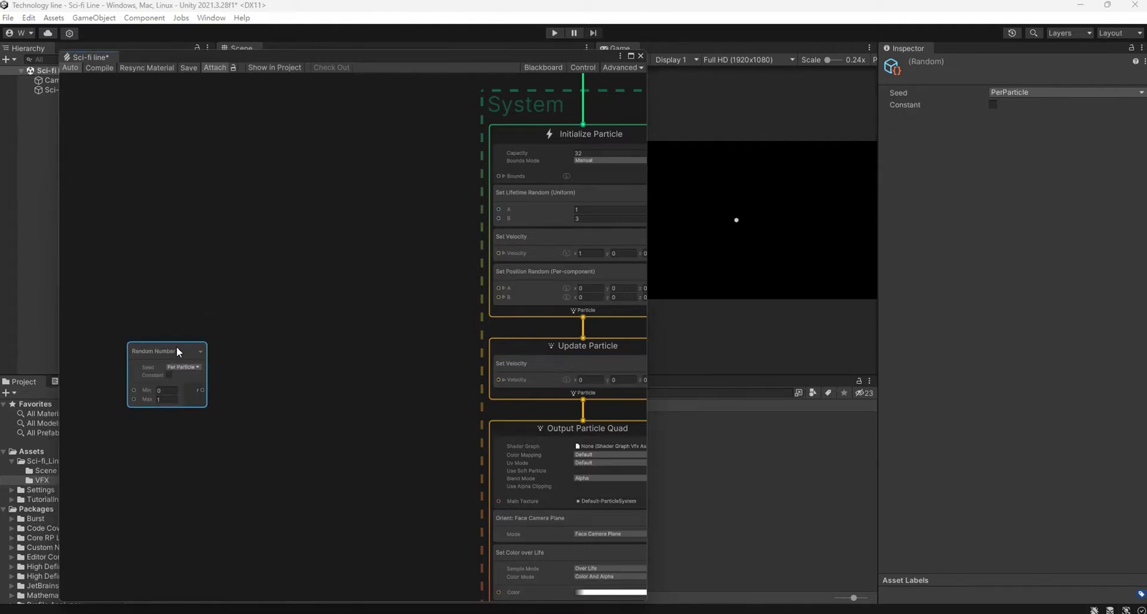
pyautogui.moveTo(176, 347); pyautogui.dragTo(167, 355)
pyautogui.rightClick(233, 345)
pyautogui.click(246, 348)
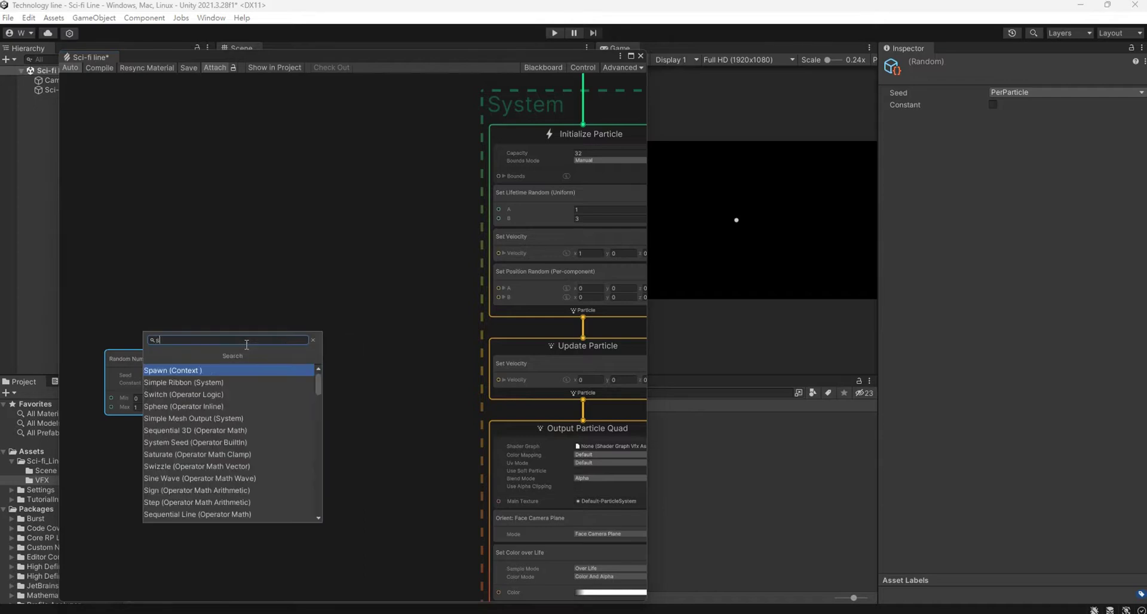
# Create a Vector3 Switch node and feed the Random Number into its Test Value.
pyautogui.write('sw')
pyautogui.click(250, 371)
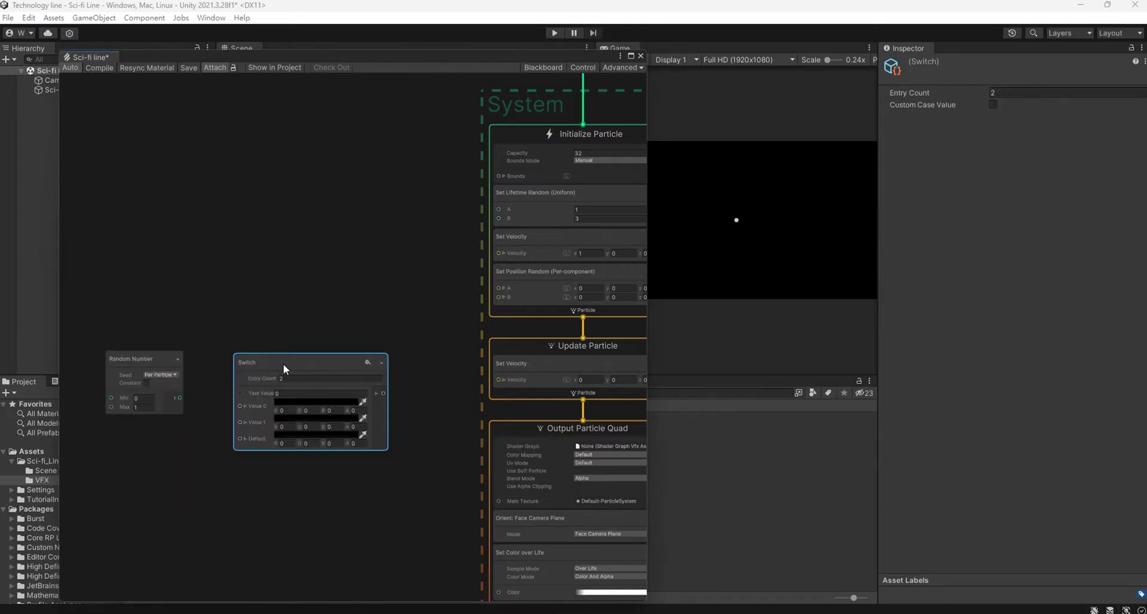
pyautogui.moveTo(284, 364); pyautogui.dragTo(261, 346)
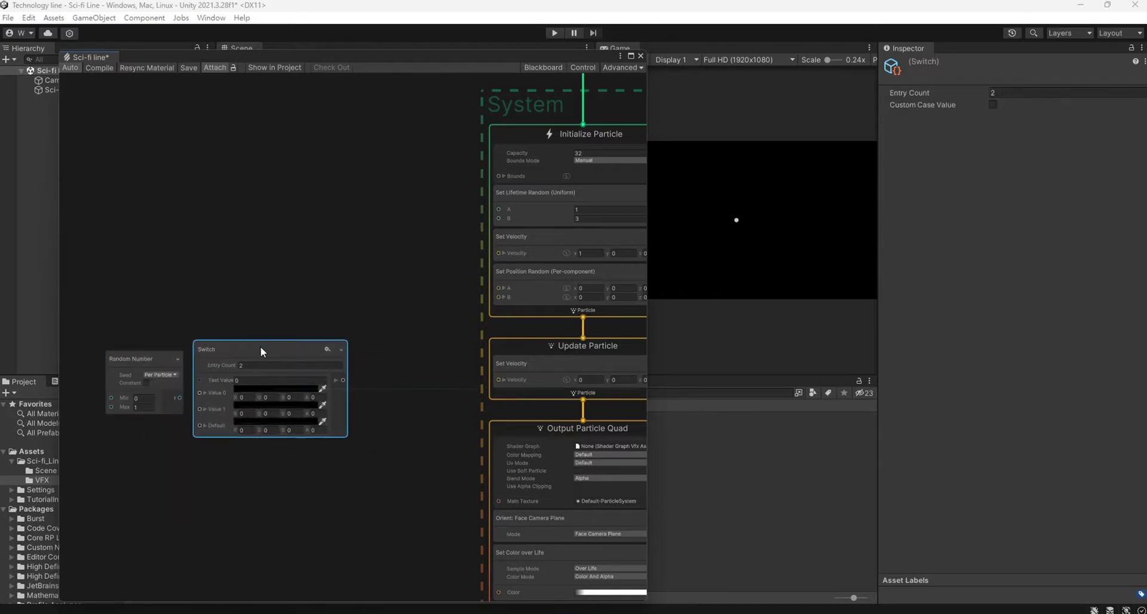
pyautogui.click(324, 348)
pyautogui.click(291, 400)
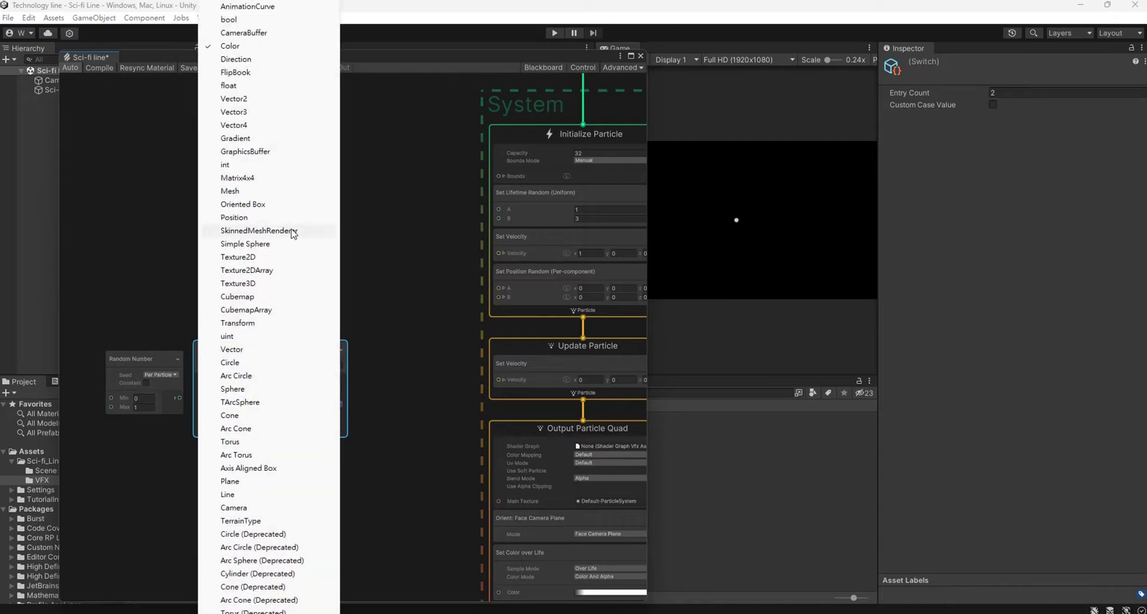
pyautogui.click(295, 113)
pyautogui.scroll(2, 239, 305)
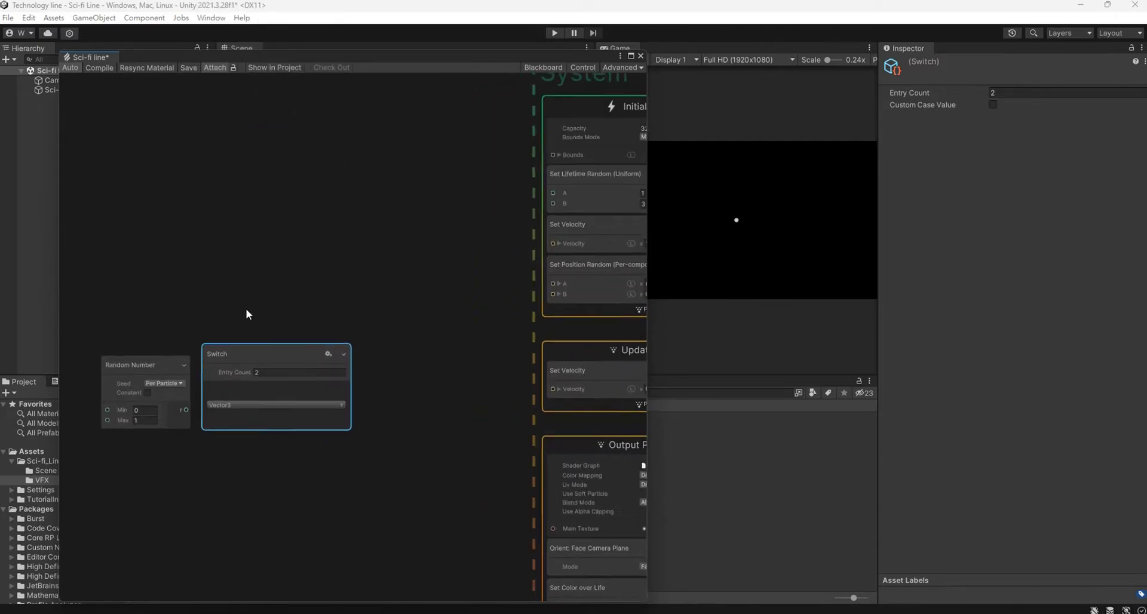
pyautogui.click(357, 341)
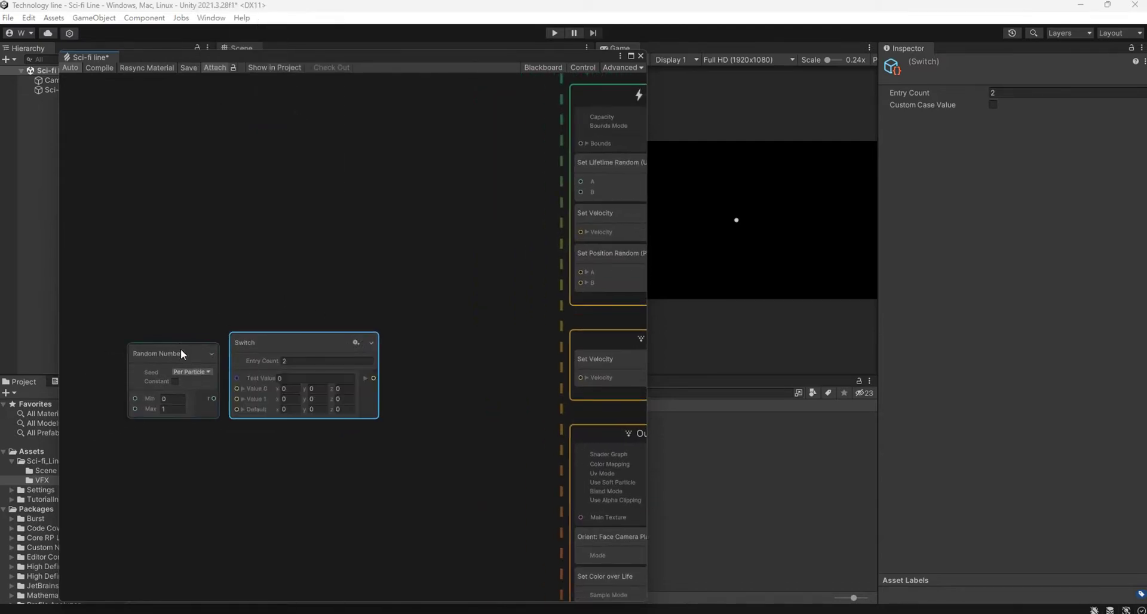
pyautogui.moveTo(180, 349); pyautogui.dragTo(142, 348)
pyautogui.moveTo(174, 399); pyautogui.dragTo(236, 378)
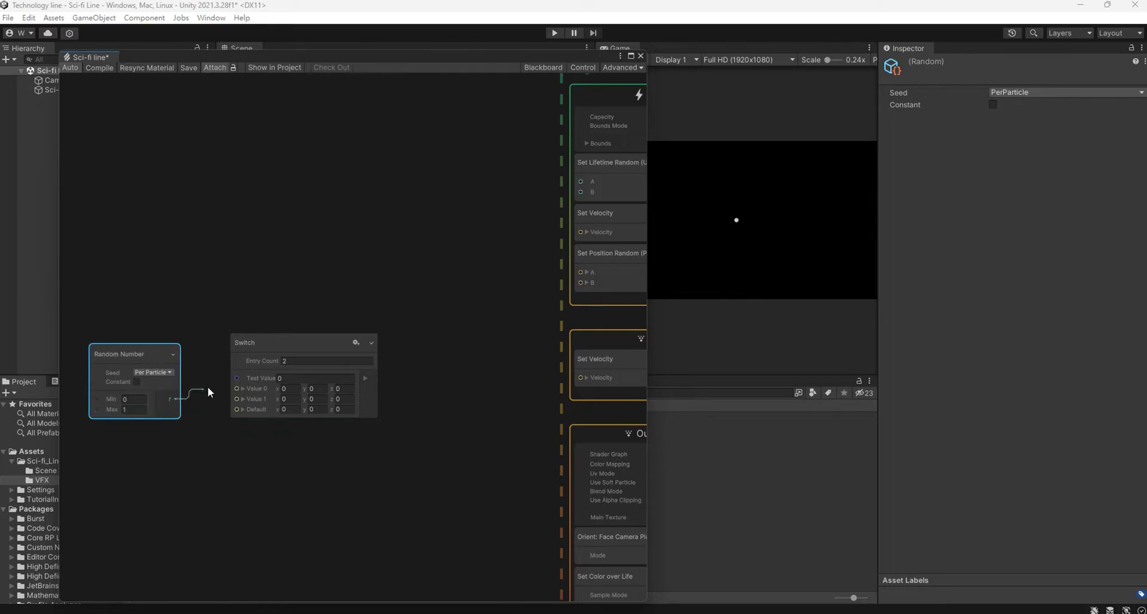
# Shift the Switch and Random Number left and add a second Random Number below the Switch.
pyautogui.click(284, 381)
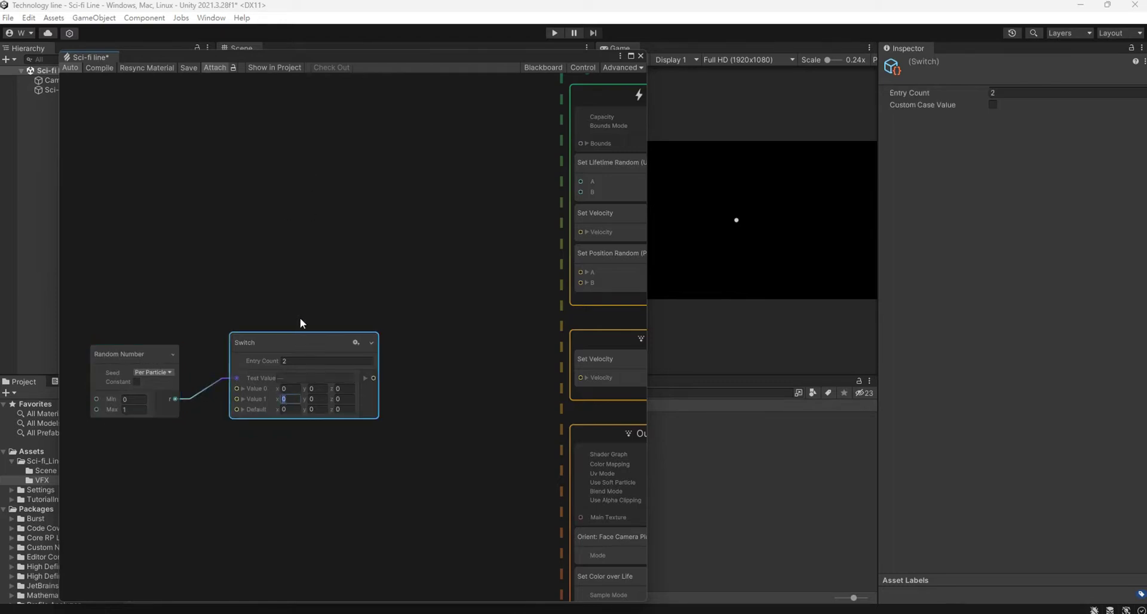
pyautogui.moveTo(299, 407); pyautogui.dragTo(292, 360, button='middle')
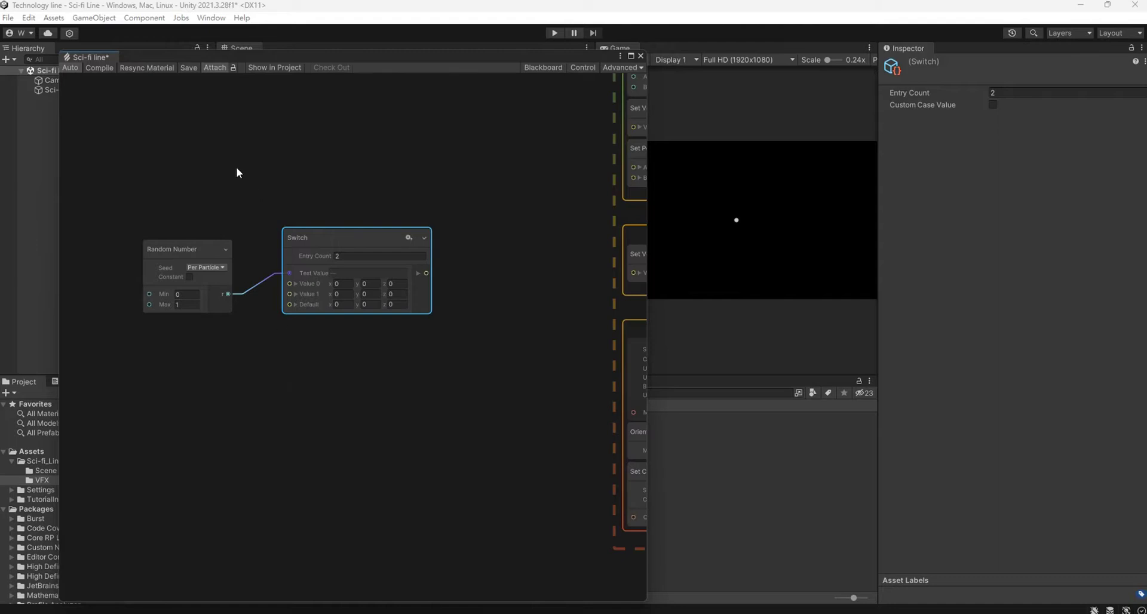
pyautogui.moveTo(236, 167); pyautogui.dragTo(321, 280)
pyautogui.moveTo(338, 237); pyautogui.dragTo(250, 236)
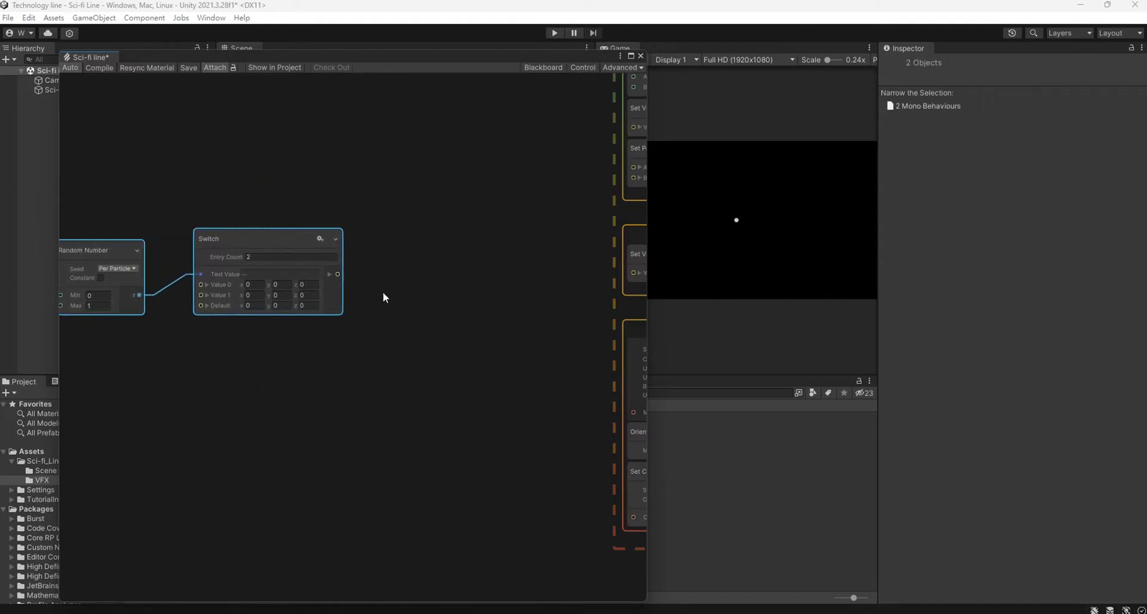
pyautogui.click(383, 297)
pyautogui.rightClick(237, 378)
pyautogui.click(255, 387)
pyautogui.write('ra')
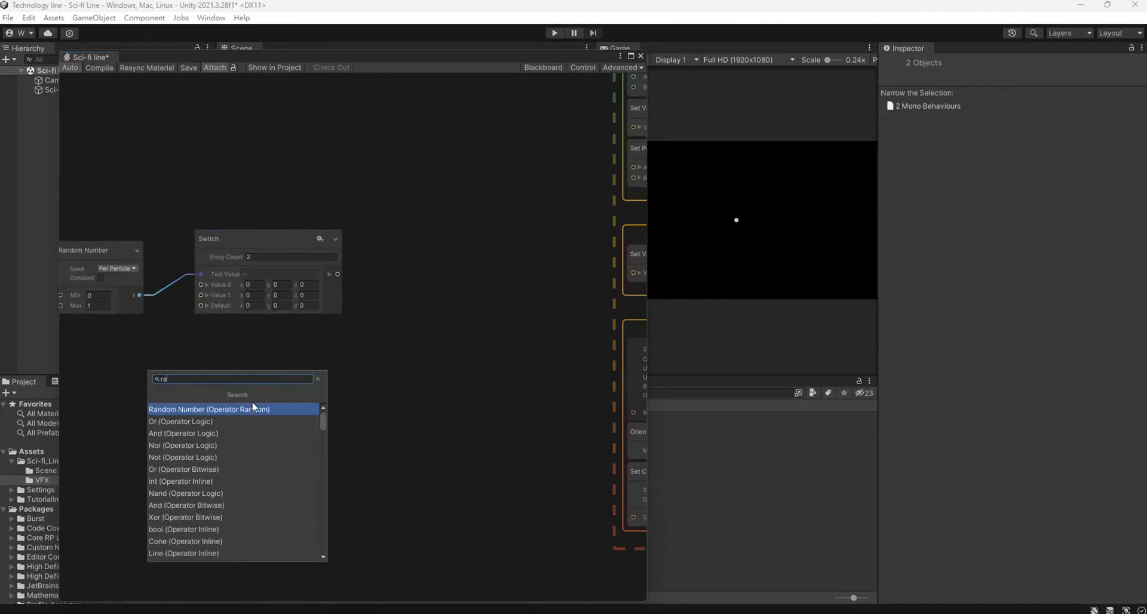
pyautogui.click(252, 408)
pyautogui.moveTo(283, 398); pyautogui.dragTo(237, 356)
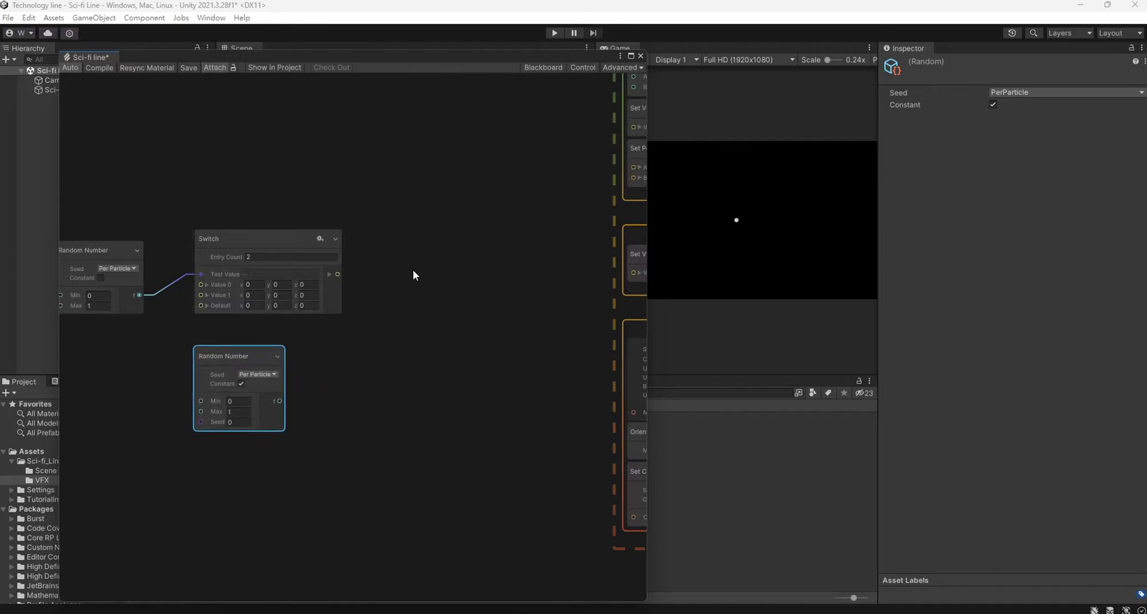
# Create a Multiply taking the Switch output in A and the second Random Number in C.
pyautogui.rightClick(398, 282)
pyautogui.click(420, 289)
pyautogui.write('mu')
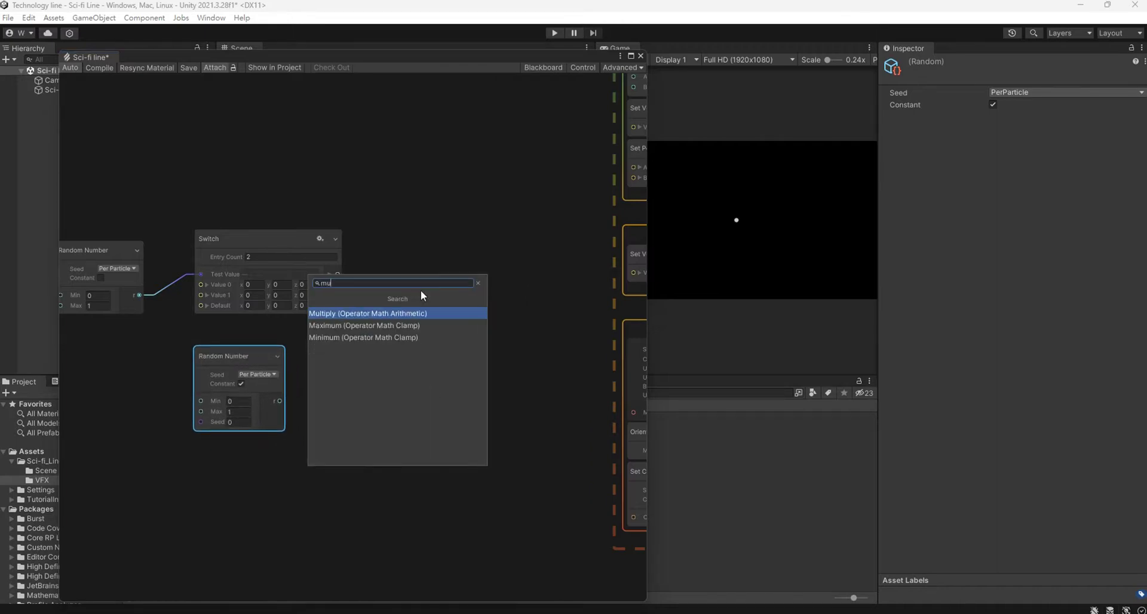
pyautogui.press('Return')
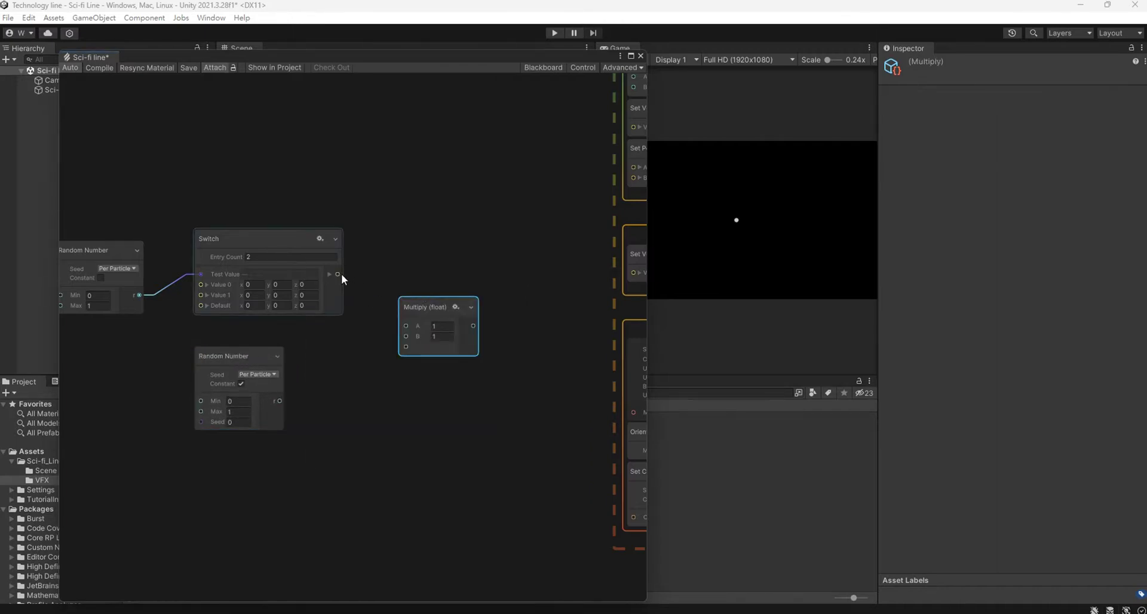
pyautogui.moveTo(337, 274); pyautogui.dragTo(405, 326)
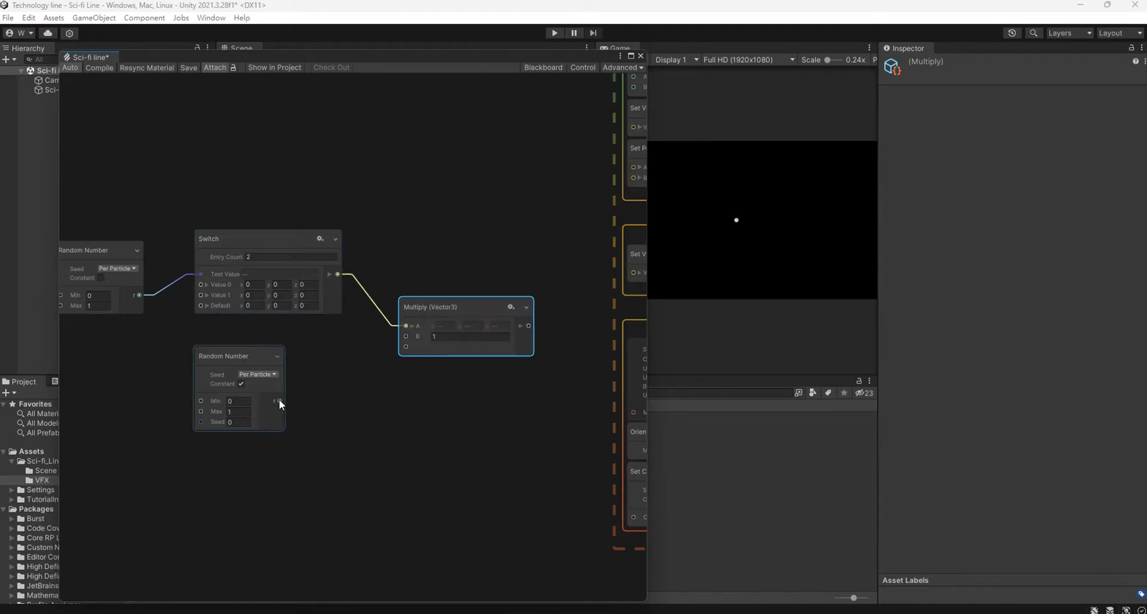
pyautogui.moveTo(280, 401); pyautogui.dragTo(406, 346)
pyautogui.moveTo(243, 364); pyautogui.dragTo(263, 399)
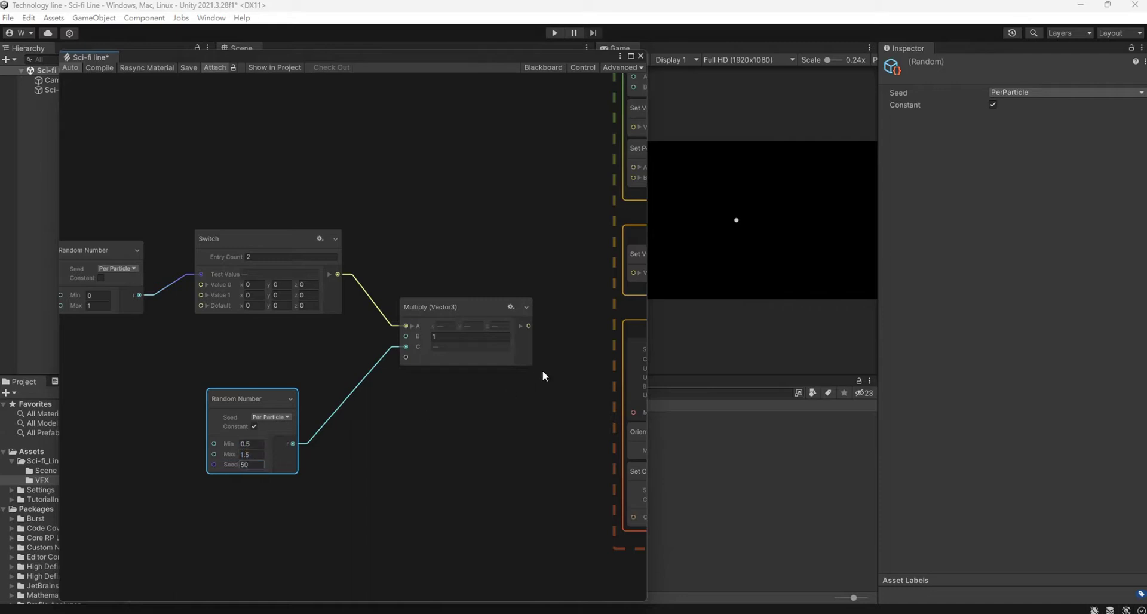
# Select all four nodes and reposition them lower in the graph.
pyautogui.scroll(-3, 408, 214)
pyautogui.moveTo(408, 213); pyautogui.dragTo(485, 216, button='middle')
pyautogui.hotkey('ctrl', 'a')
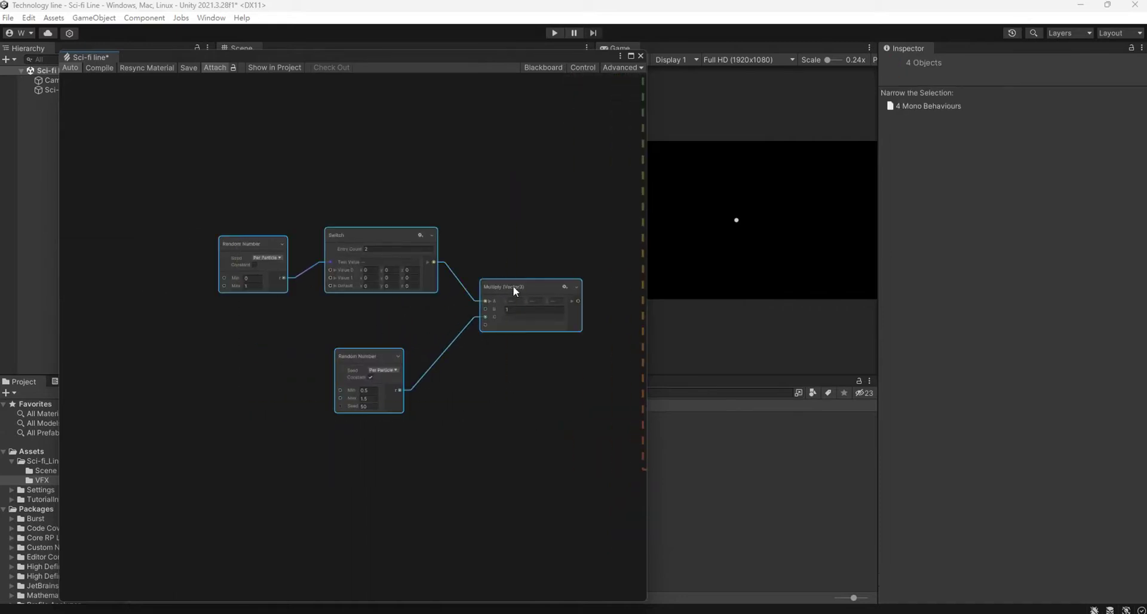
pyautogui.moveTo(513, 288); pyautogui.dragTo(393, 297)
pyautogui.moveTo(364, 175); pyautogui.dragTo(409, 221, button='middle')
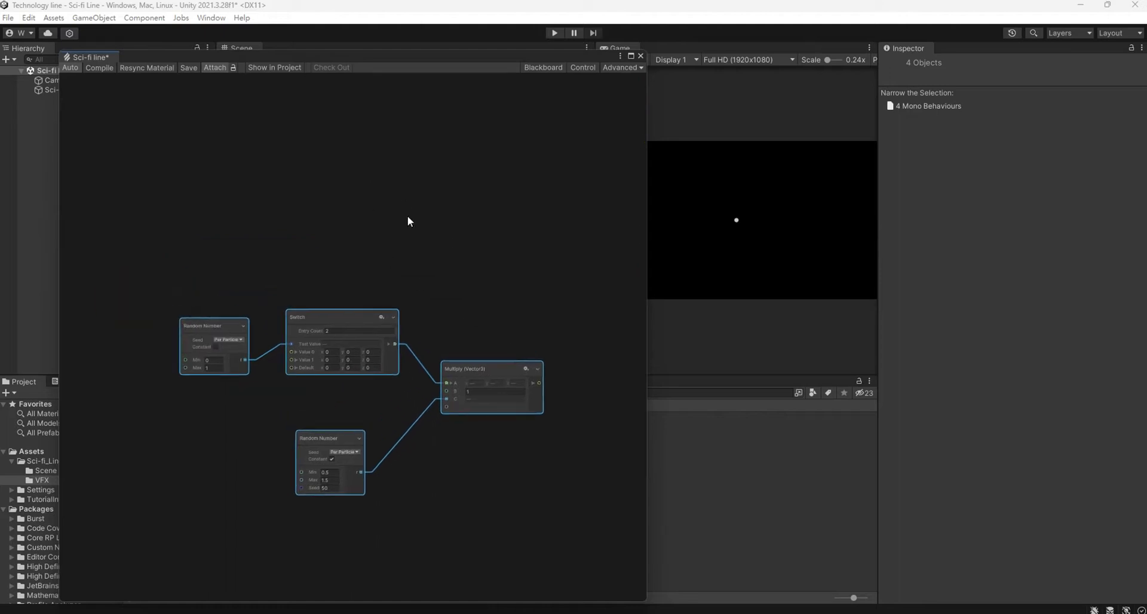
# Multiply a Delta Time (VFX) node by 3 using a float Multiply node.
pyautogui.press('space')
pyautogui.write('de')
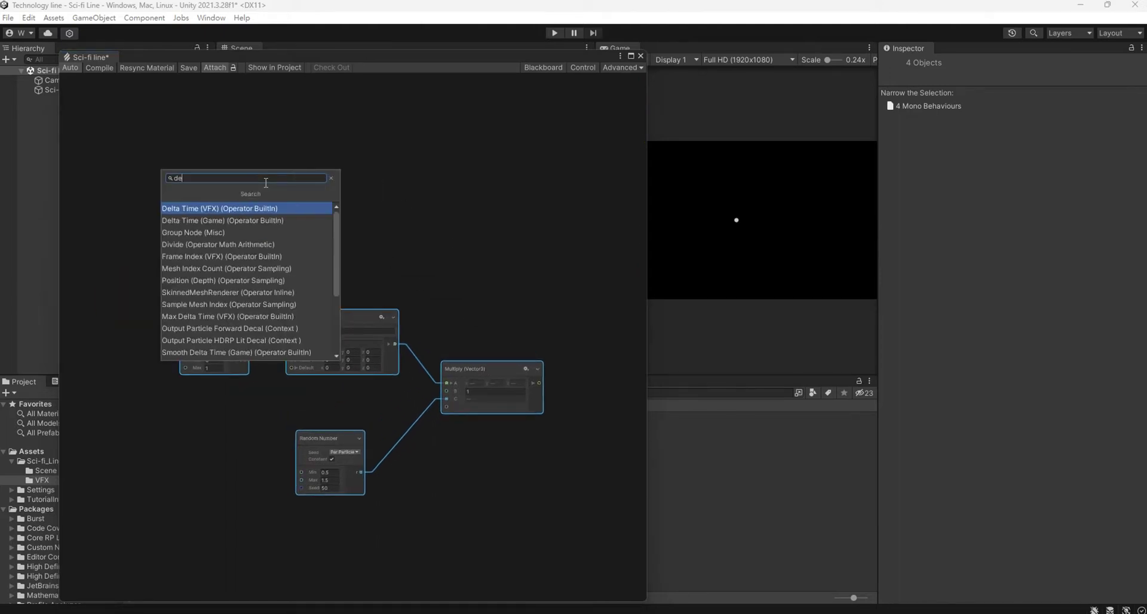
pyautogui.click(252, 208)
pyautogui.scroll(1, 281, 200)
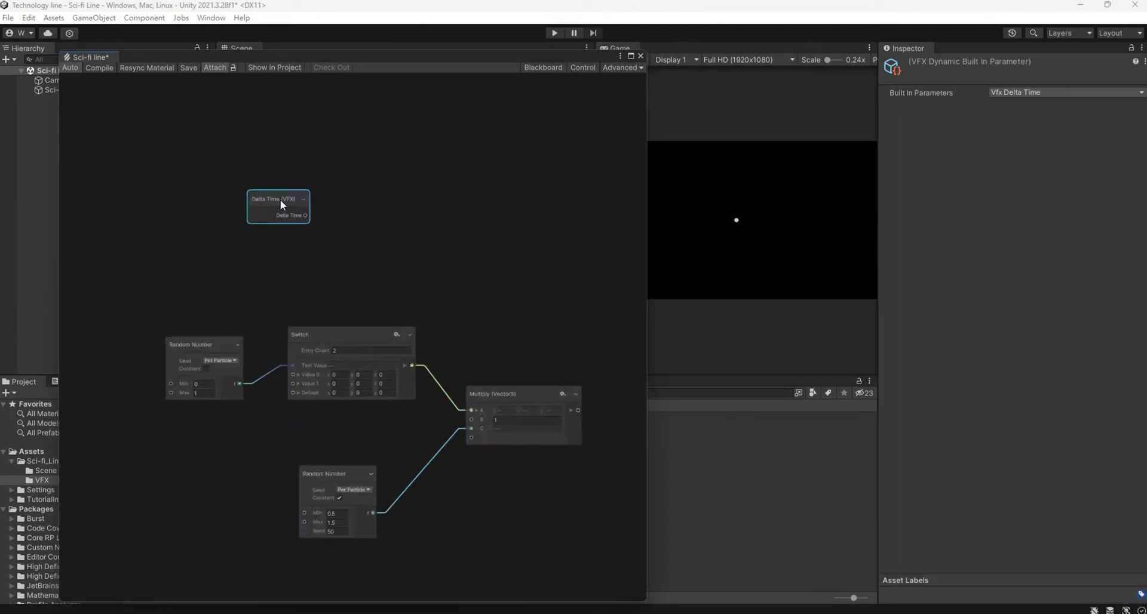
pyautogui.scroll(1, 311, 200)
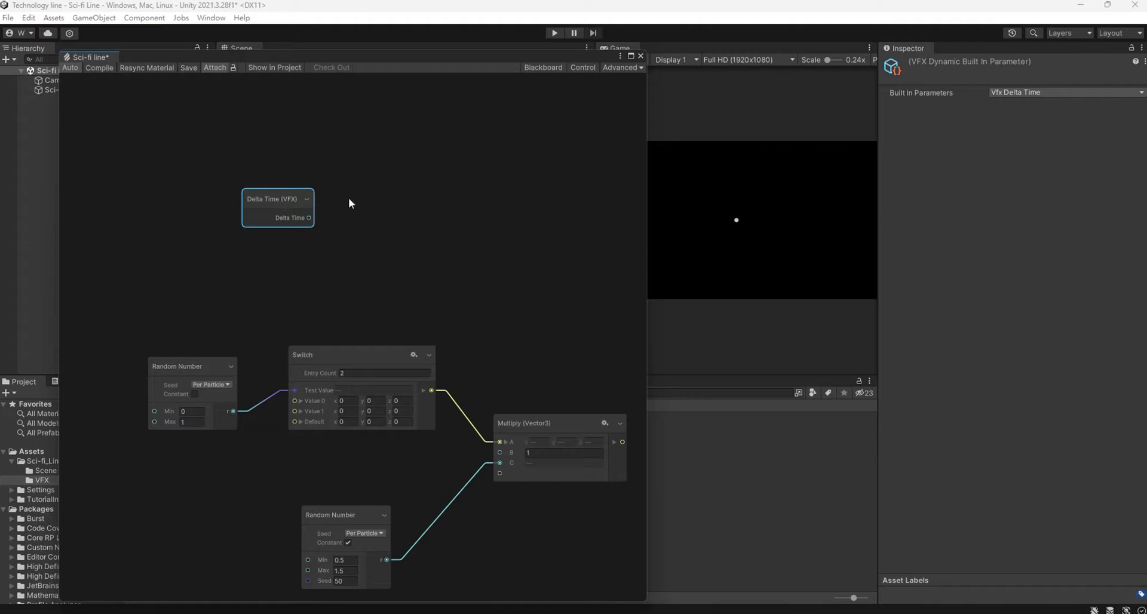
pyautogui.rightClick(384, 217)
pyautogui.click(396, 222)
pyautogui.write('mu')
pyautogui.click(392, 245)
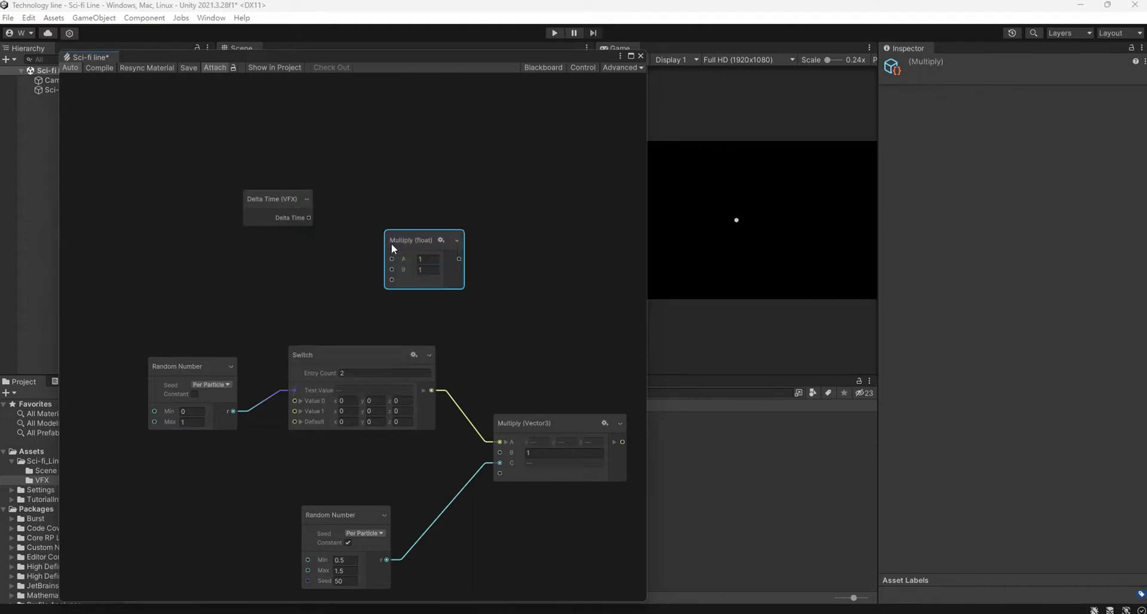
pyautogui.moveTo(310, 217)
pyautogui.mouseDown()
pyautogui.moveTo(366, 259)
pyautogui.moveTo(391, 259)
pyautogui.mouseUp()
pyautogui.write('3')
pyautogui.moveTo(274, 199); pyautogui.dragTo(258, 220)
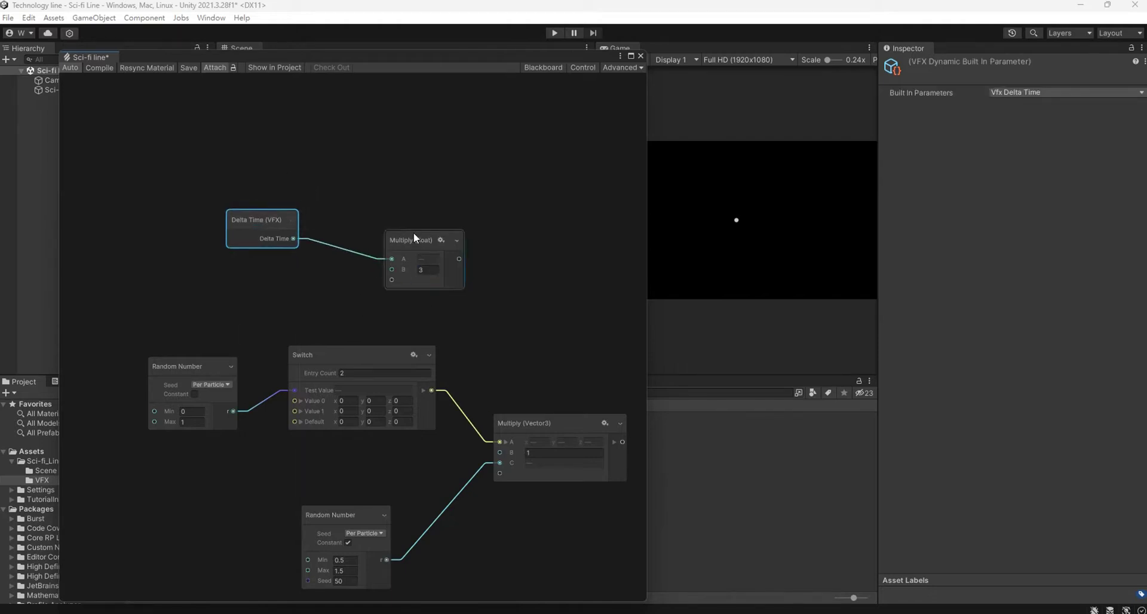
pyautogui.moveTo(414, 233); pyautogui.dragTo(377, 254)
# Add a 0–1 Random Number node above the Multiply.
pyautogui.rightClick(398, 141)
pyautogui.click(414, 142)
pyautogui.write('rand')
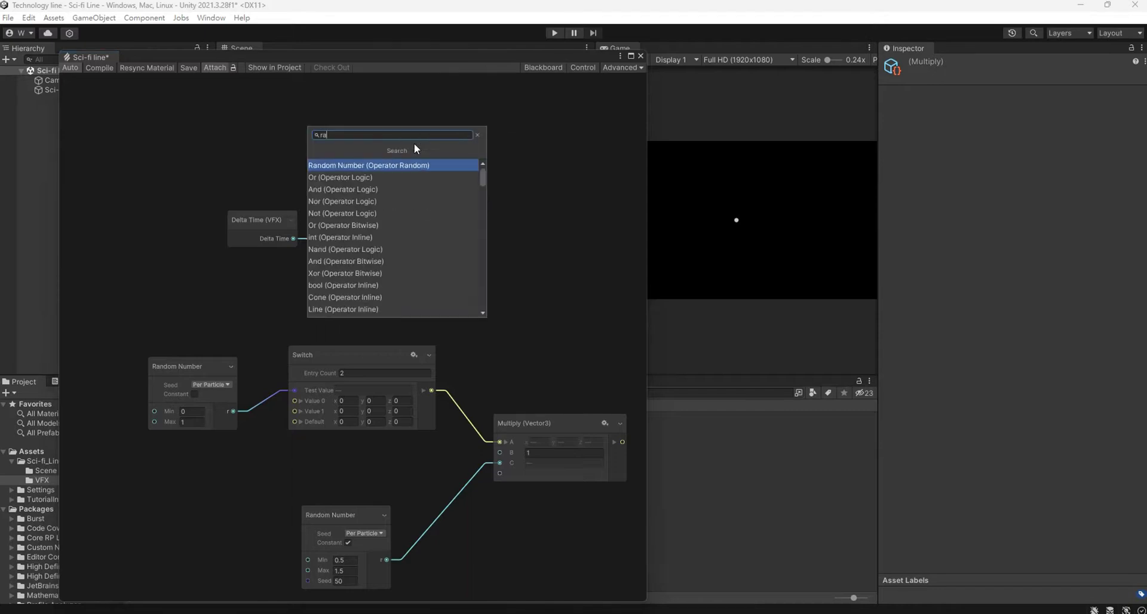
pyautogui.click(404, 165)
pyautogui.moveTo(384, 149); pyautogui.dragTo(373, 146)
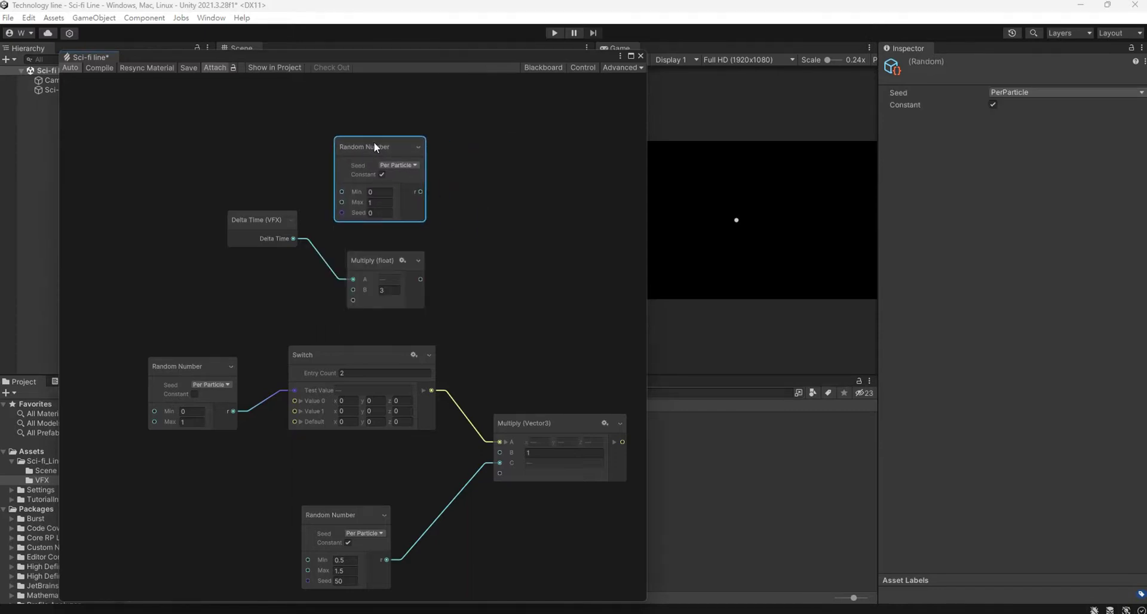
# Add a Compare node testing Random Number Less than the Delta Time × 3 result.
pyautogui.rightClick(468, 191)
pyautogui.click(493, 198)
pyautogui.write('c')
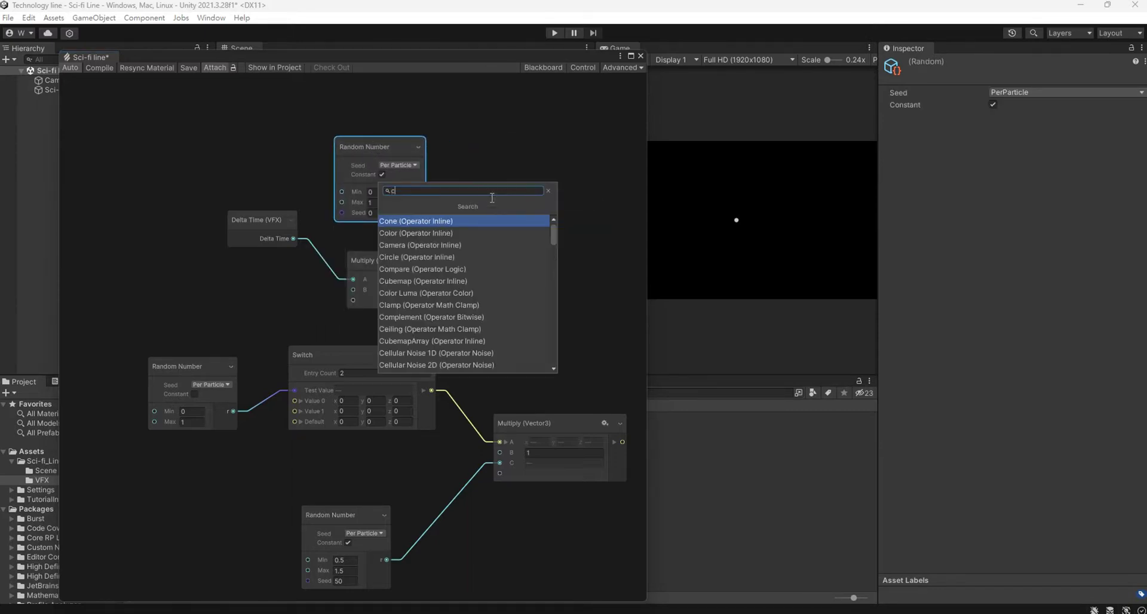
pyautogui.write('om')
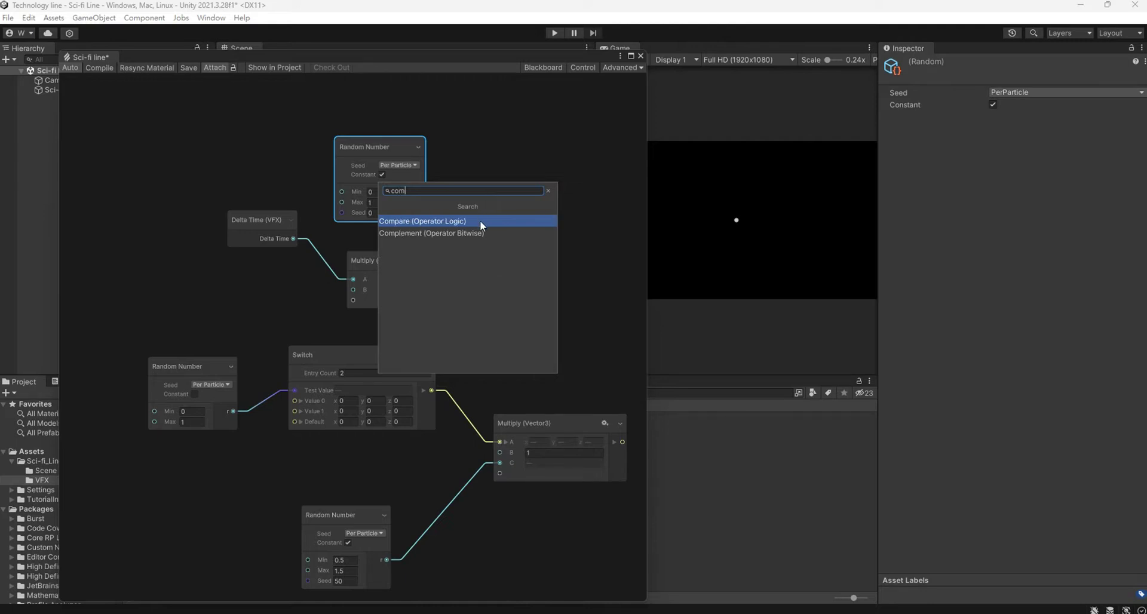
pyautogui.click(480, 221)
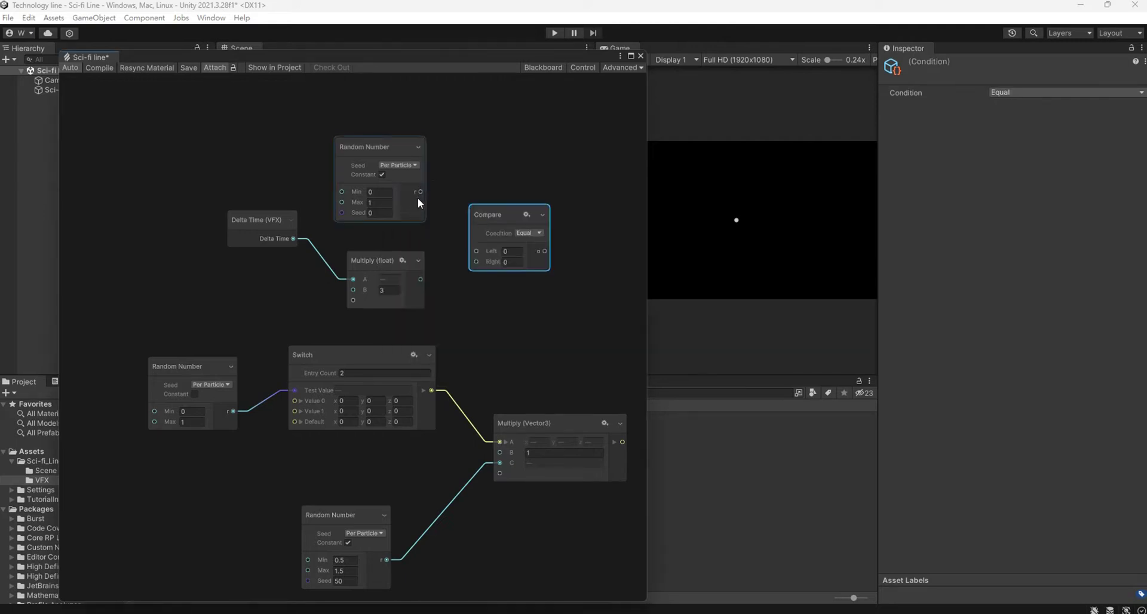
pyautogui.moveTo(421, 192); pyautogui.dragTo(476, 251)
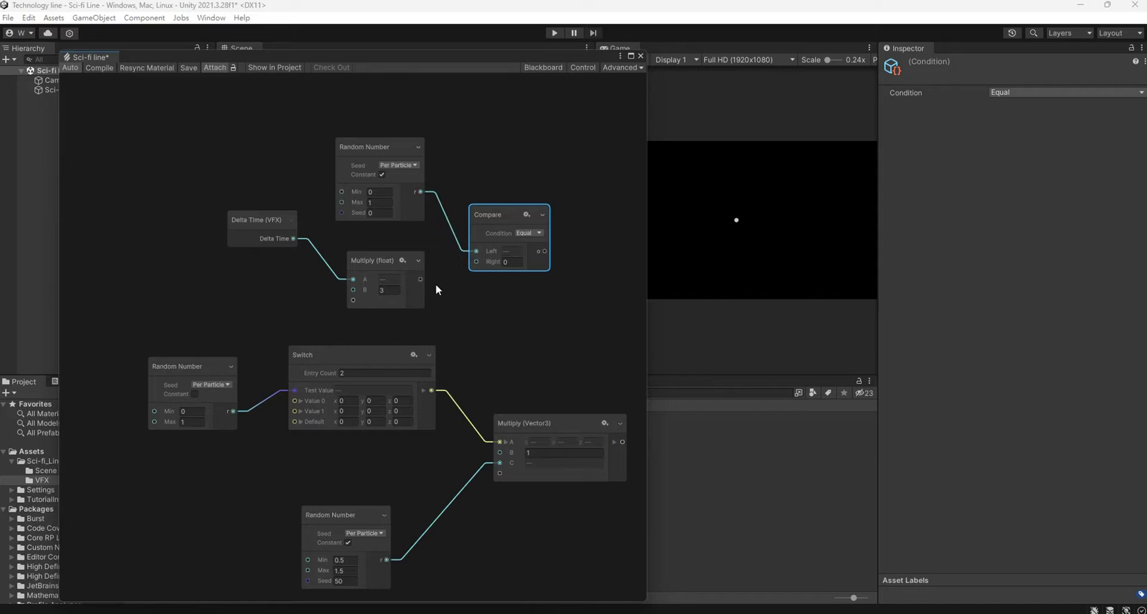
pyautogui.moveTo(421, 279); pyautogui.dragTo(476, 261)
pyautogui.click(529, 233)
pyautogui.click(537, 270)
pyautogui.moveTo(582, 352); pyautogui.dragTo(309, 289, button='middle')
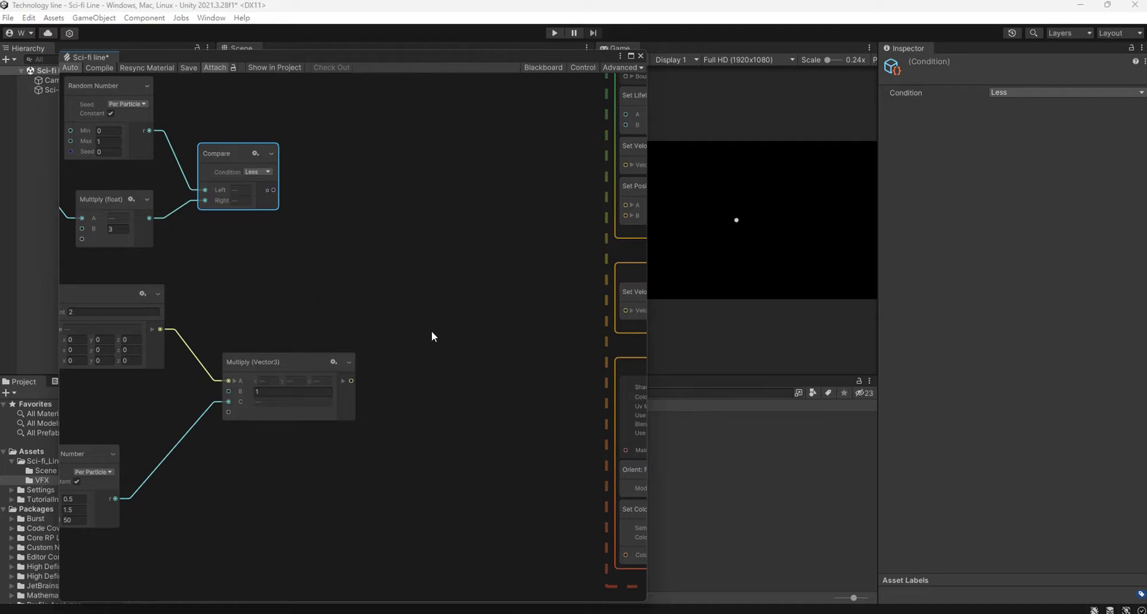
# Add a Branch node and set its type to Vector3.
pyautogui.rightClick(432, 336)
pyautogui.click(454, 334)
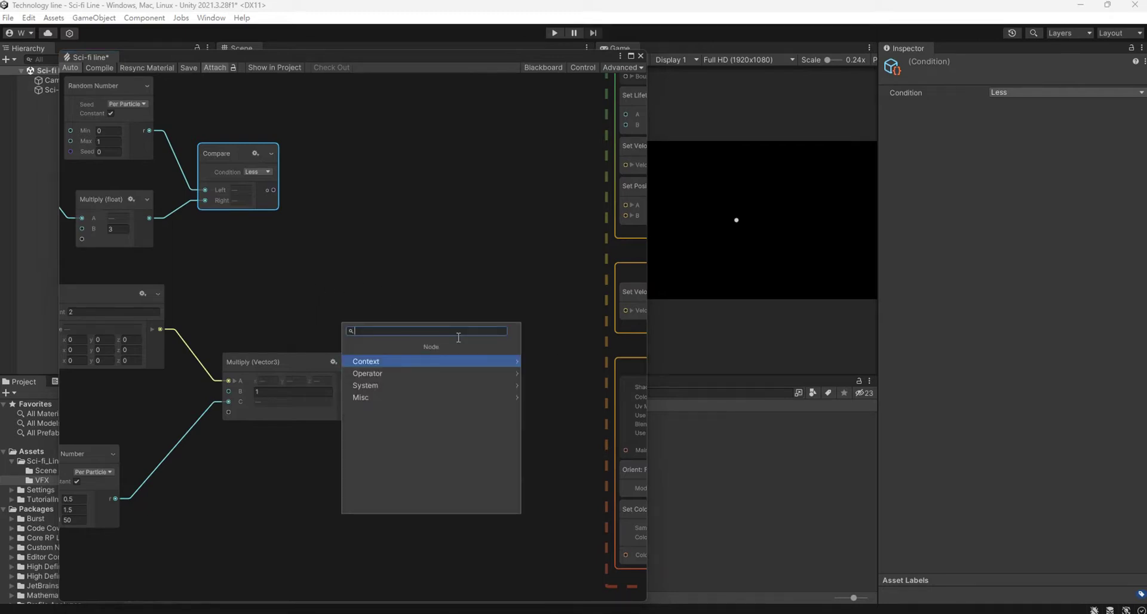
pyautogui.write('bra')
pyautogui.click(420, 362)
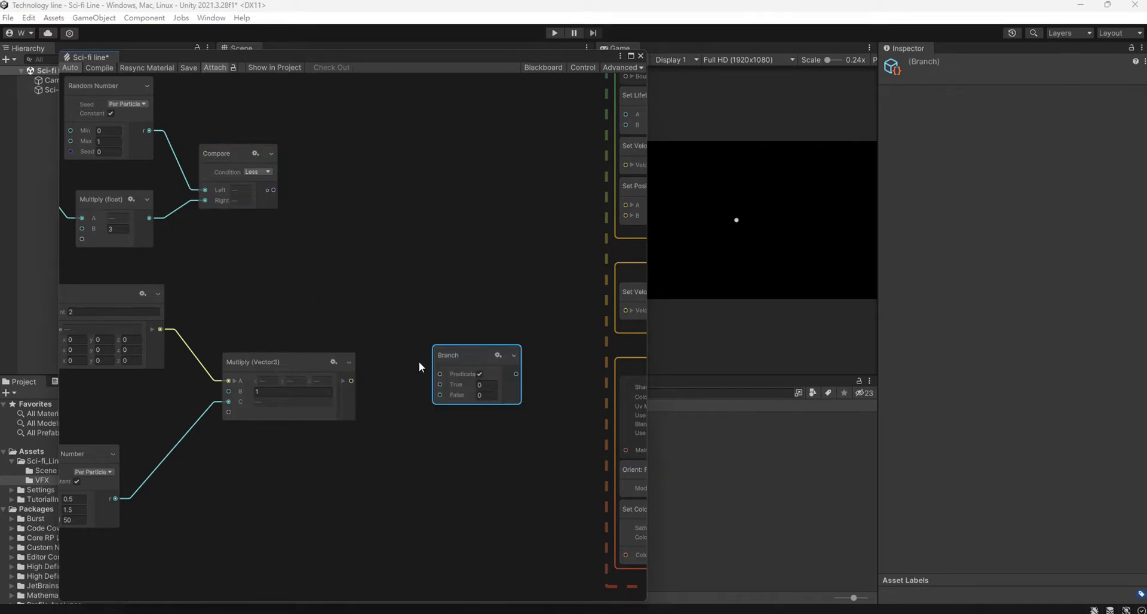
pyautogui.moveTo(468, 350); pyautogui.dragTo(436, 307)
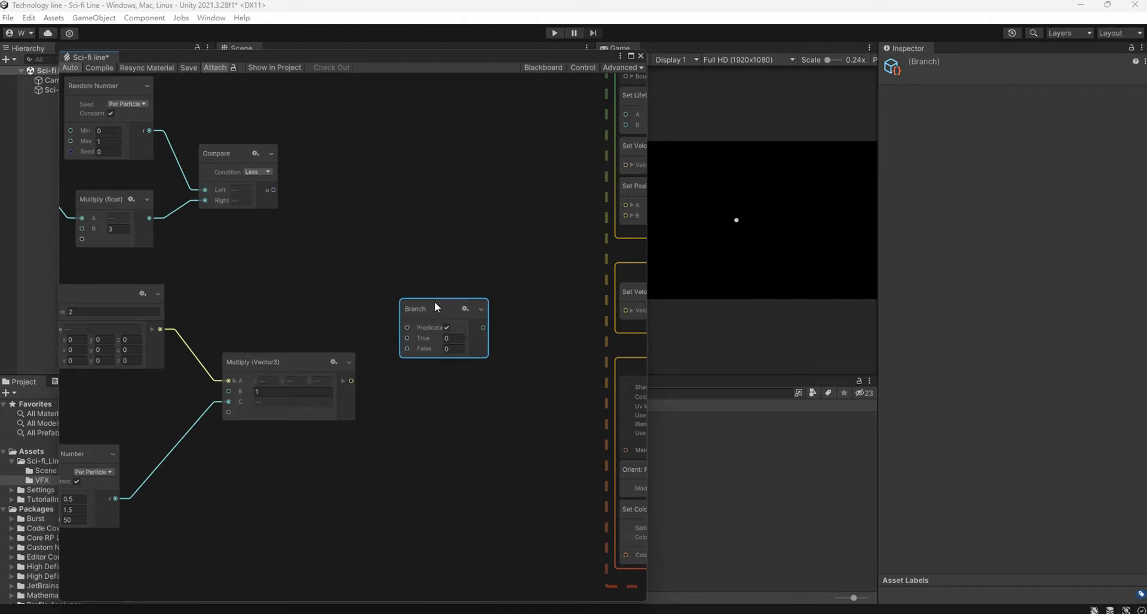
pyautogui.click(464, 309)
pyautogui.click(448, 330)
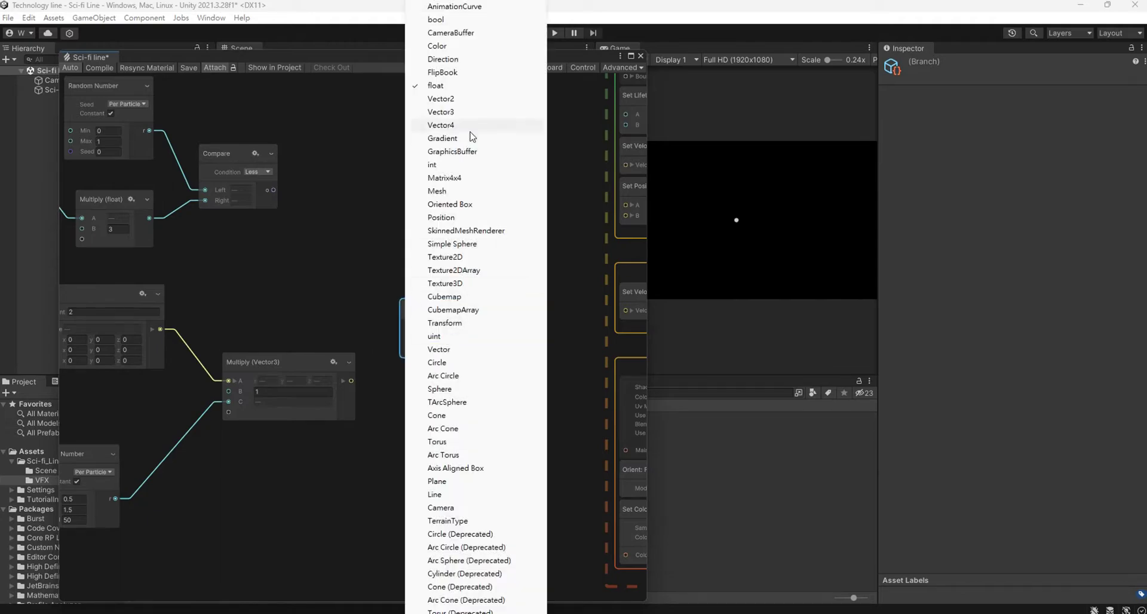
pyautogui.click(472, 112)
pyautogui.click(522, 309)
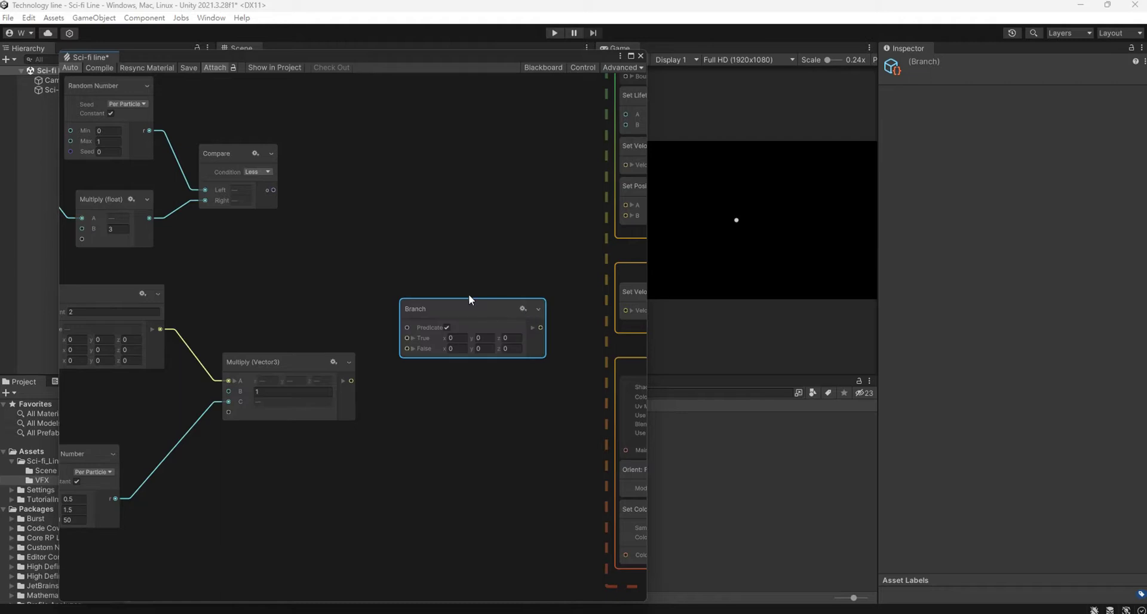
# Wire Compare into the Branch's Predicate and the Multiply (Vector3) result into True.
pyautogui.moveTo(274, 189)
pyautogui.mouseDown()
pyautogui.moveTo(352, 285)
pyautogui.moveTo(407, 328)
pyautogui.mouseUp()
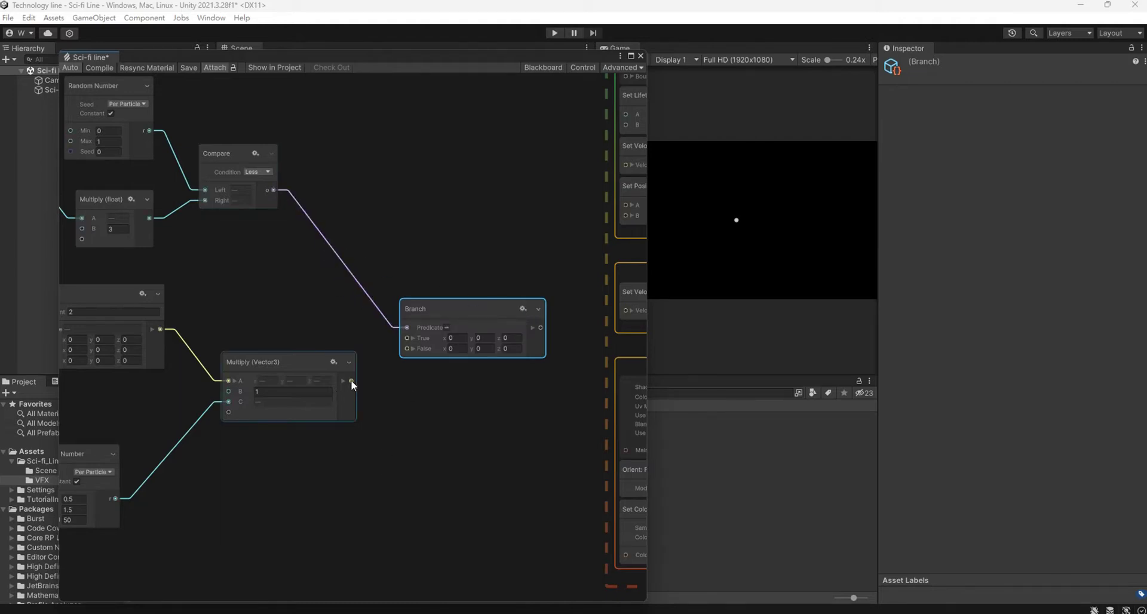
pyautogui.moveTo(351, 380); pyautogui.dragTo(402, 338)
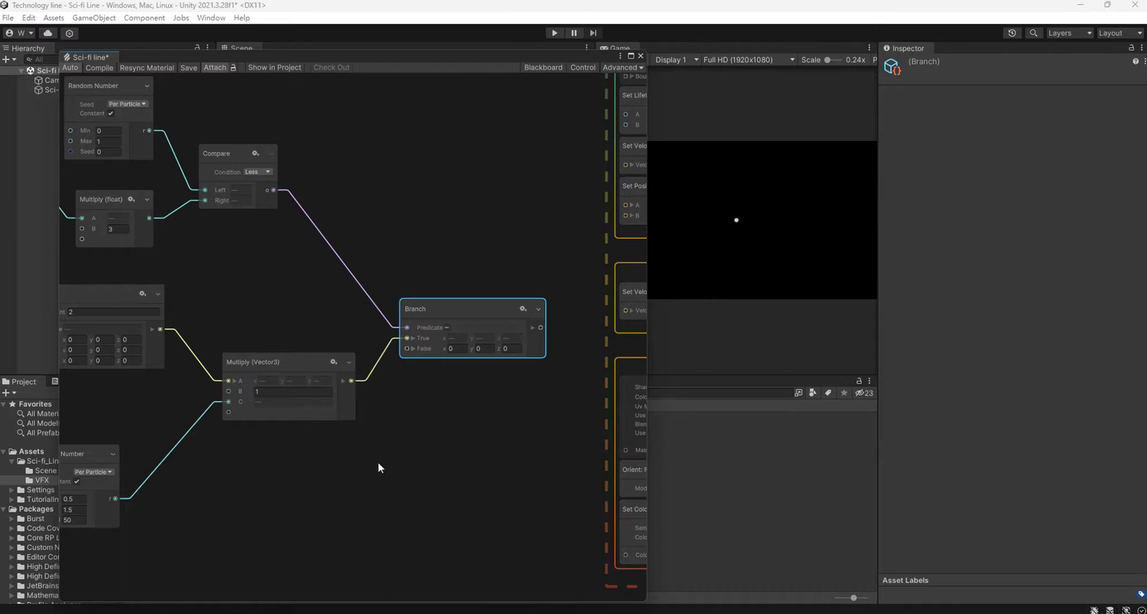
pyautogui.moveTo(378, 461); pyautogui.dragTo(391, 401, button='middle')
pyautogui.click(261, 412)
# Add a Get Attribute velocity node and connect it to the Branch's False input.
pyautogui.rightClick(269, 409)
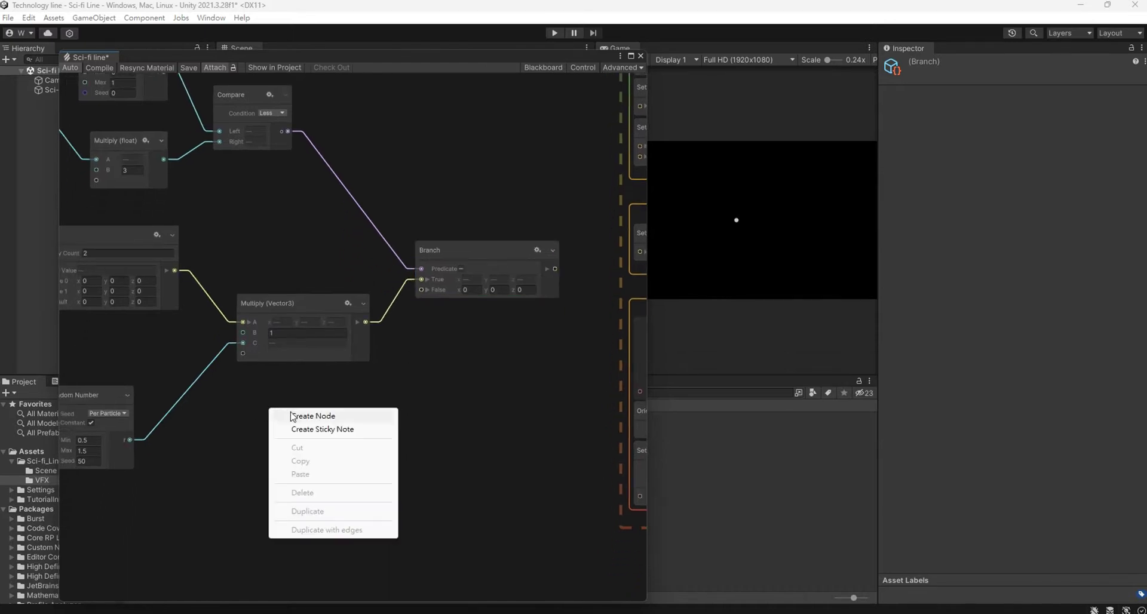
pyautogui.click(293, 413)
pyautogui.write('get att ')
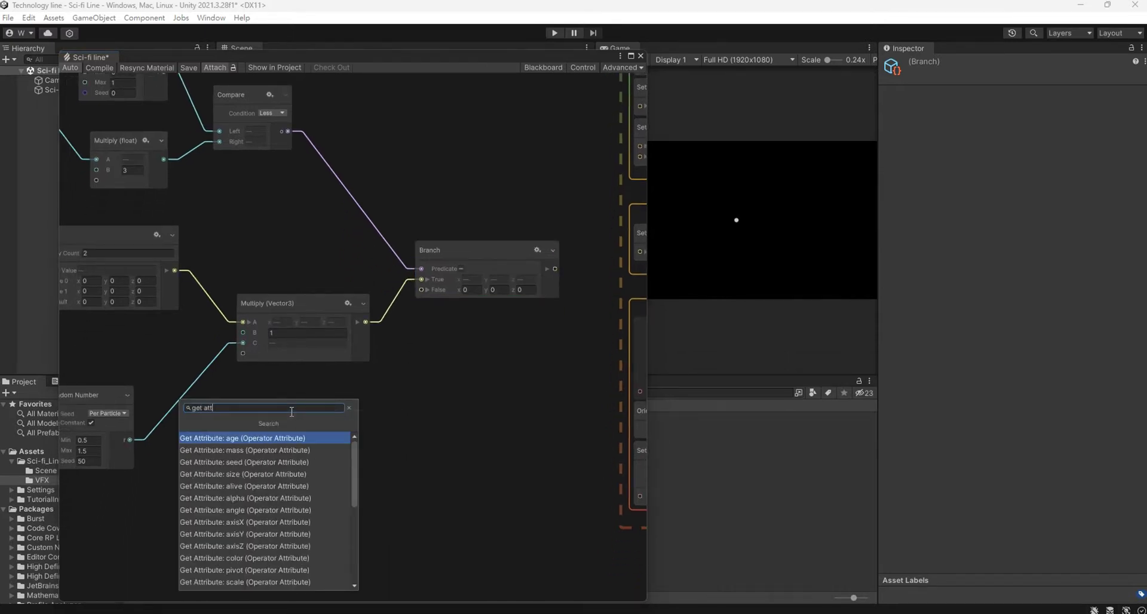
pyautogui.write('ve')
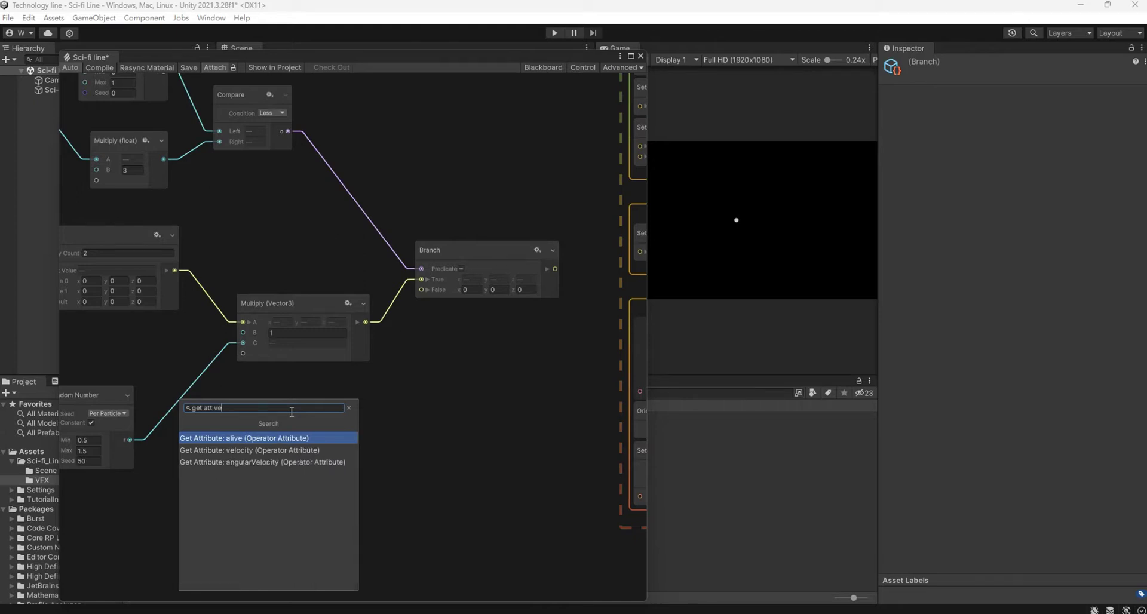
pyautogui.click(277, 449)
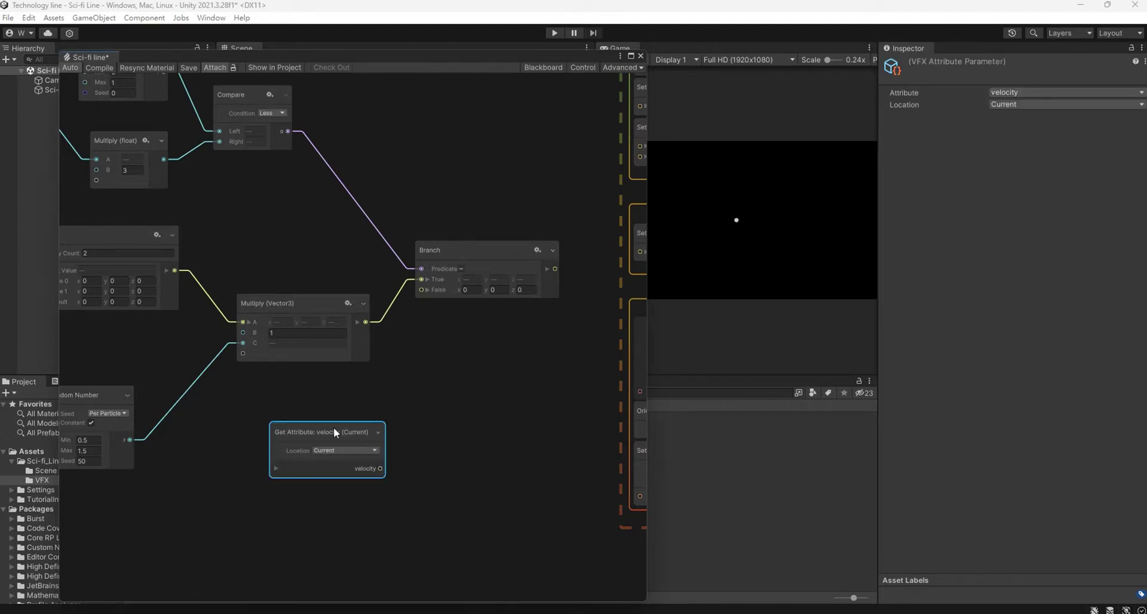
pyautogui.moveTo(379, 469); pyautogui.dragTo(420, 289)
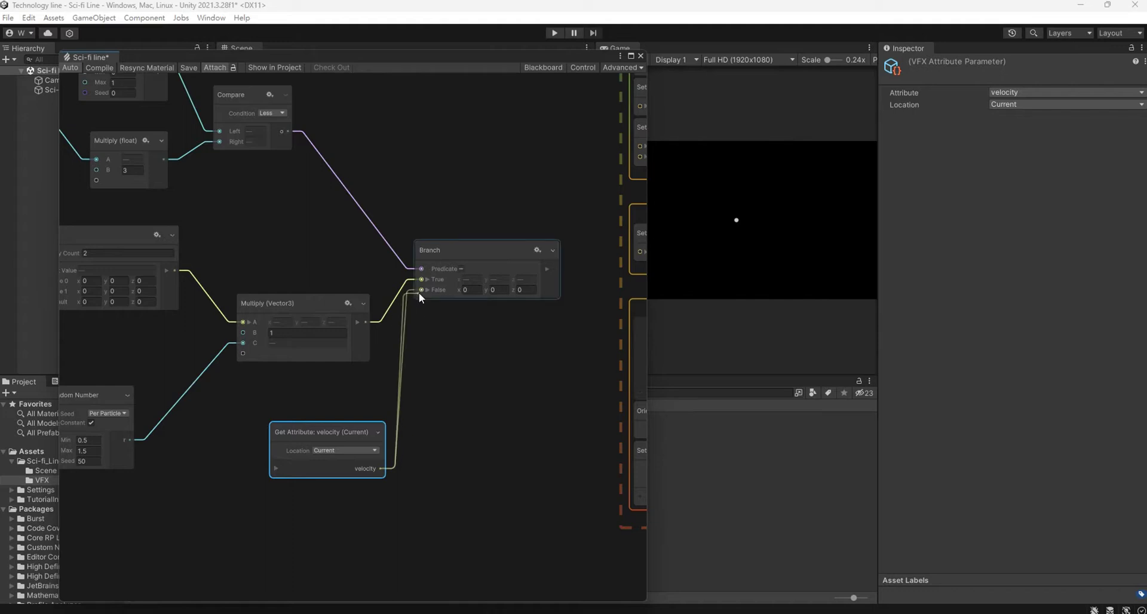
pyautogui.moveTo(457, 395); pyautogui.dragTo(264, 465, button='middle')
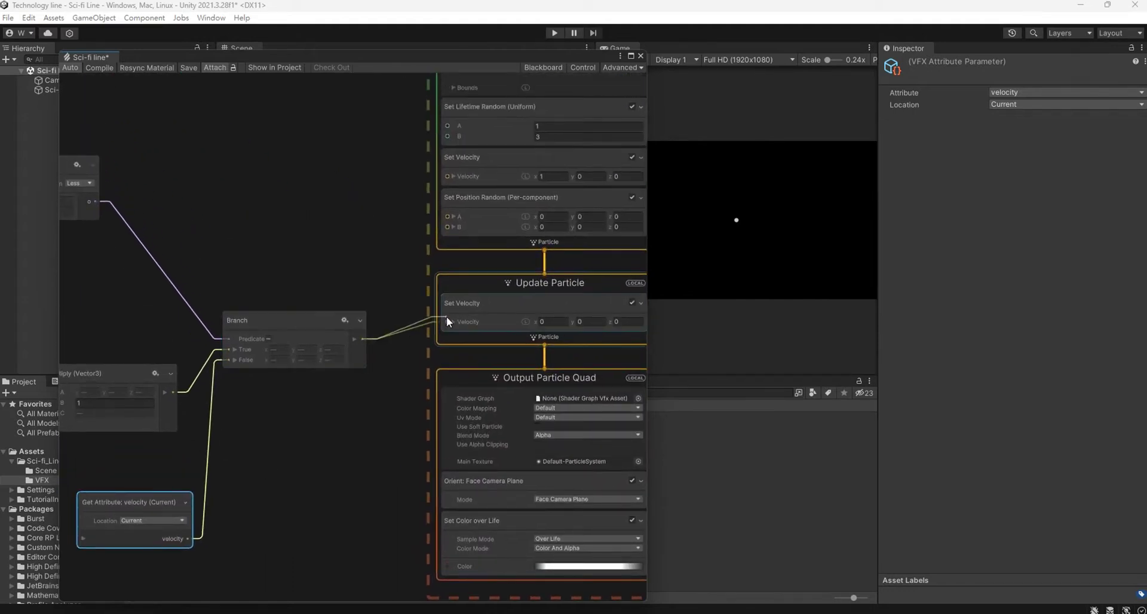
# Connect the Branch output to Set Velocity's Velocity port in Update Particle.
pyautogui.moveTo(361, 340); pyautogui.dragTo(447, 322)
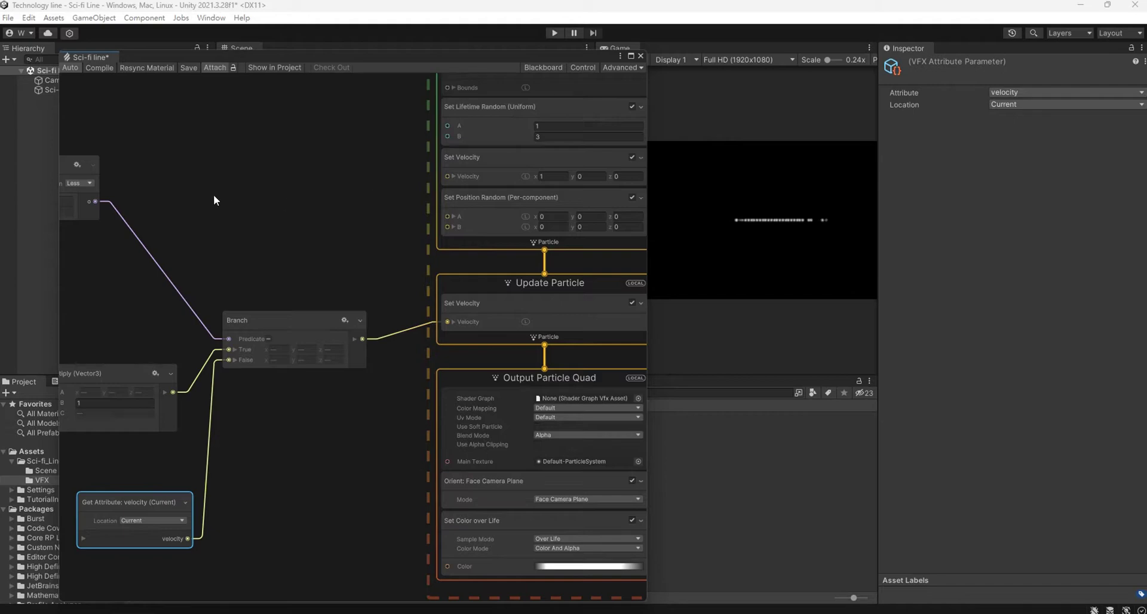
pyautogui.scroll(-2, 403, 263)
pyautogui.scroll(-2, 402, 263)
pyautogui.moveTo(402, 263); pyautogui.dragTo(481, 322, button='middle')
# Uncheck Constant on the top Random Number node and start editing Switch Value 0's x.
pyautogui.click(279, 234)
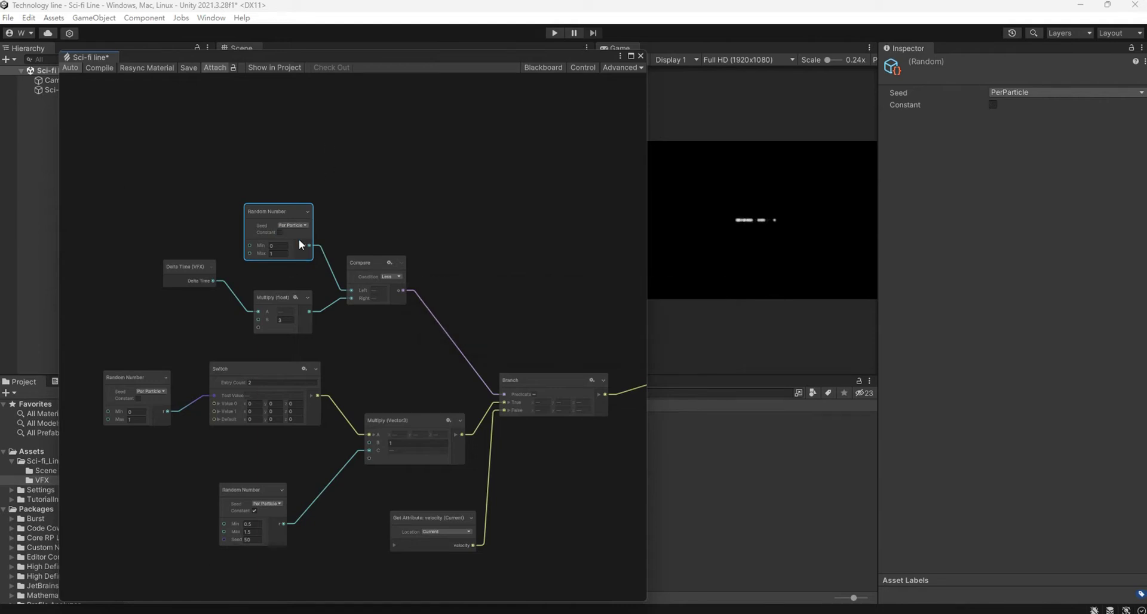
pyautogui.scroll(2, 274, 281)
pyautogui.scroll(1, 275, 281)
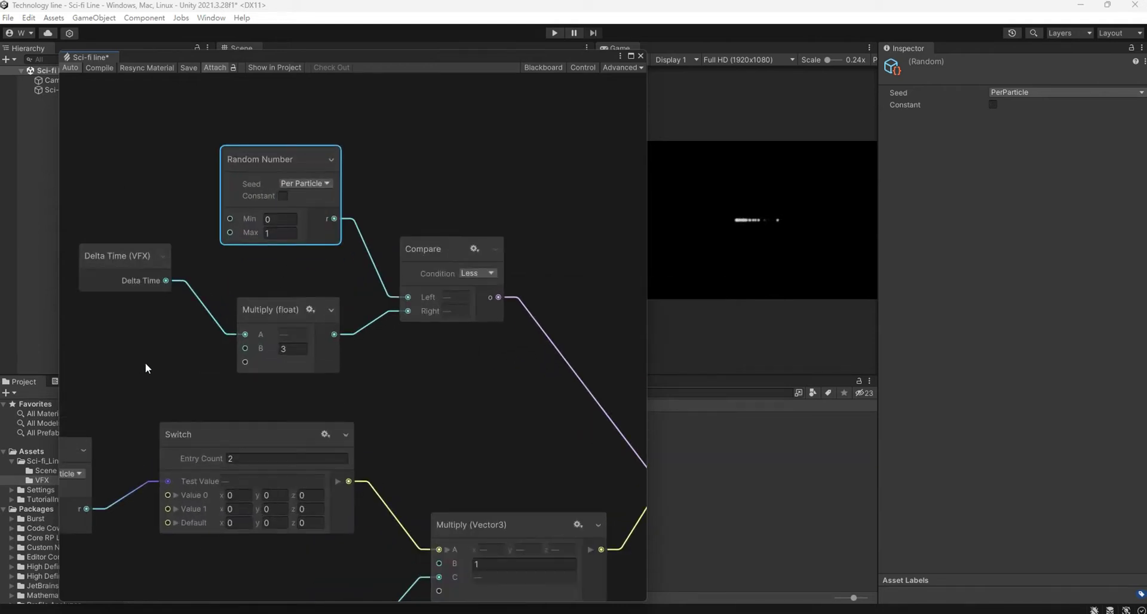
pyautogui.moveTo(149, 364); pyautogui.dragTo(291, 268, button='middle')
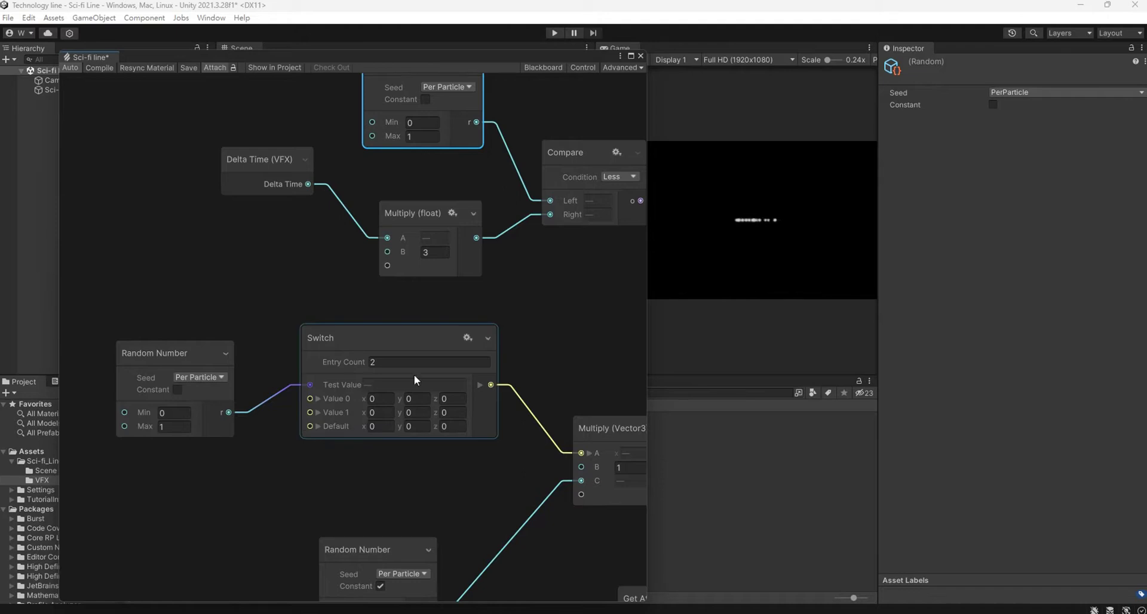
pyautogui.click(380, 399)
pyautogui.write('1')
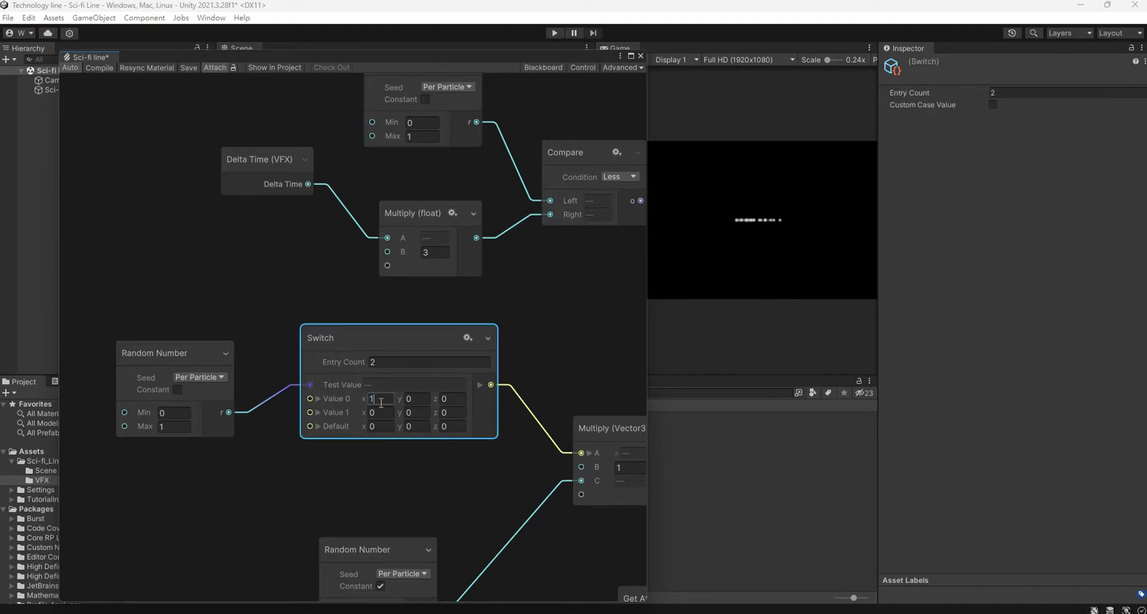
# Set the Switch values to (1,0,0), (1,-1,0) and Default (1,1,0).
pyautogui.click(377, 413)
pyautogui.write('1')
pyautogui.click(379, 426)
pyautogui.write('1')
pyautogui.click(415, 426)
pyautogui.write('1')
pyautogui.click(420, 412)
pyautogui.write('-')
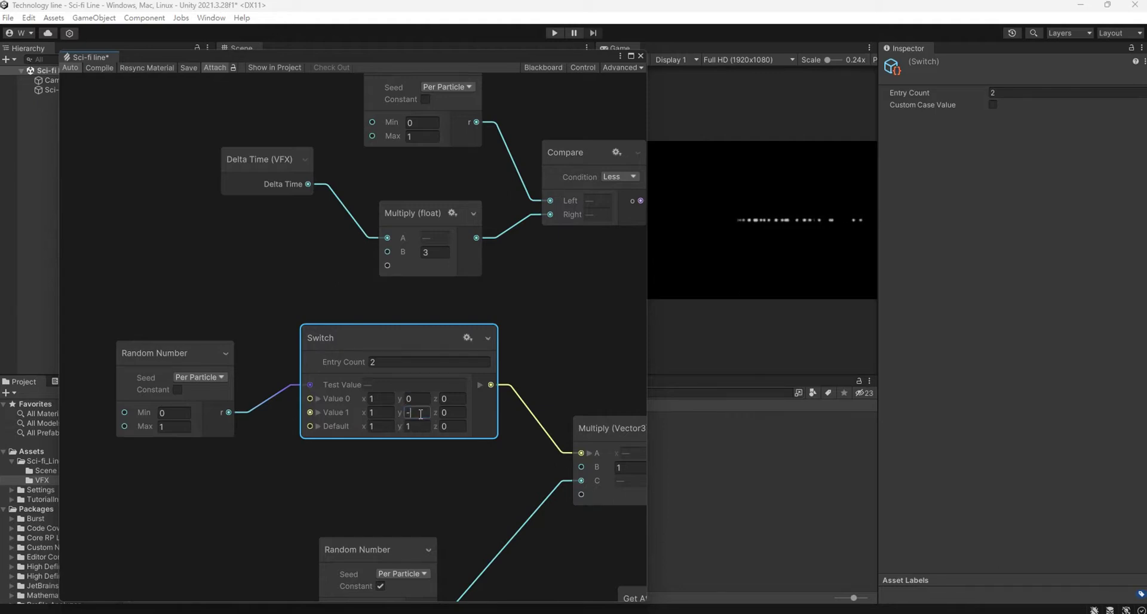
pyautogui.click(482, 460)
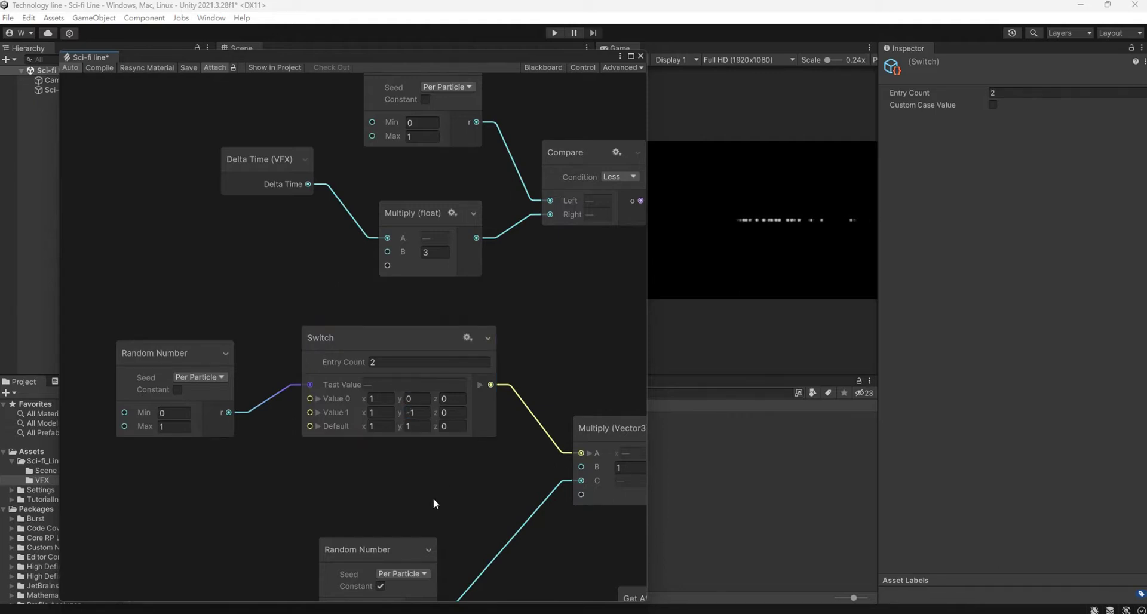
# Set the lower Random Number's range to Min 0.8 and Max 1.2.
pyautogui.moveTo(440, 492); pyautogui.dragTo(288, 427, button='middle')
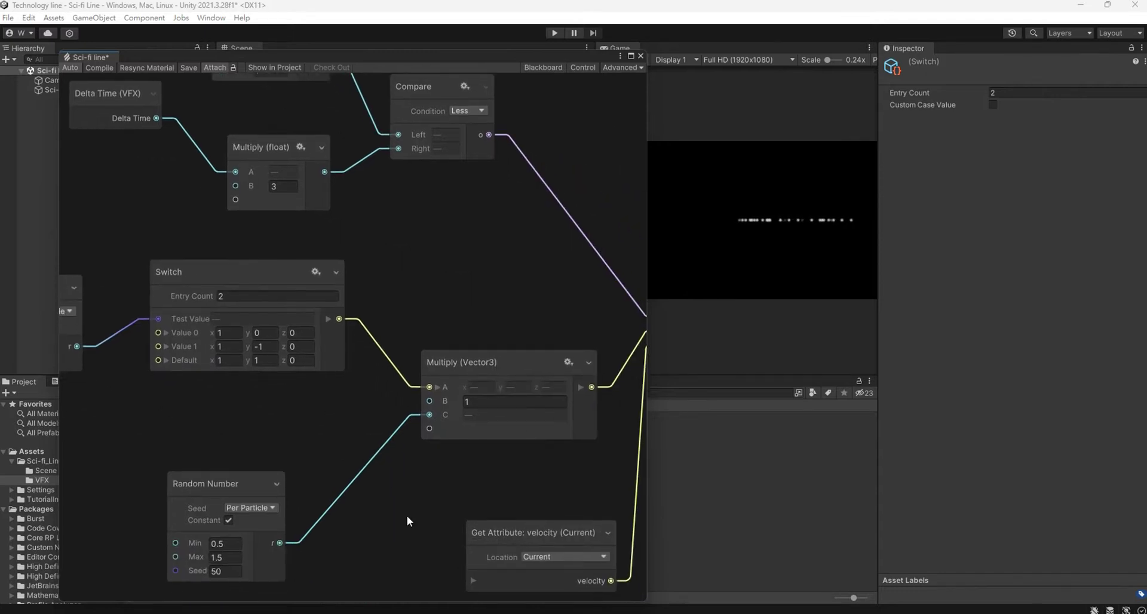
pyautogui.moveTo(407, 521); pyautogui.dragTo(396, 467, button='middle')
pyautogui.click(215, 489)
pyautogui.write('.8')
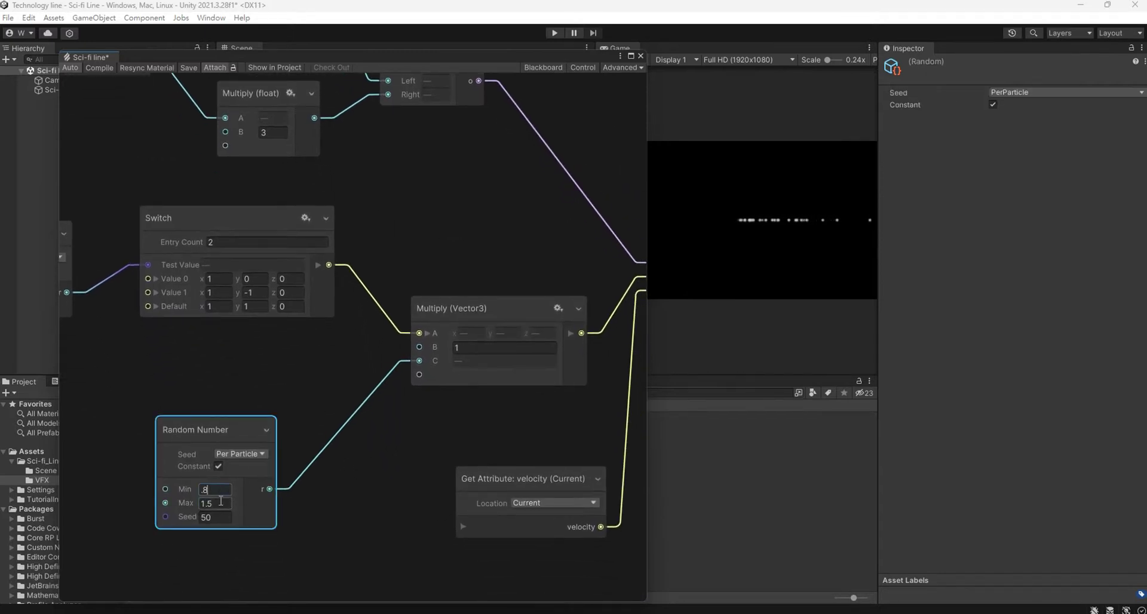
pyautogui.doubleClick(221, 500)
pyautogui.write('1.2')
# Set Max of the Random Number feeding the Switch to 3.
pyautogui.scroll(-3, 403, 382)
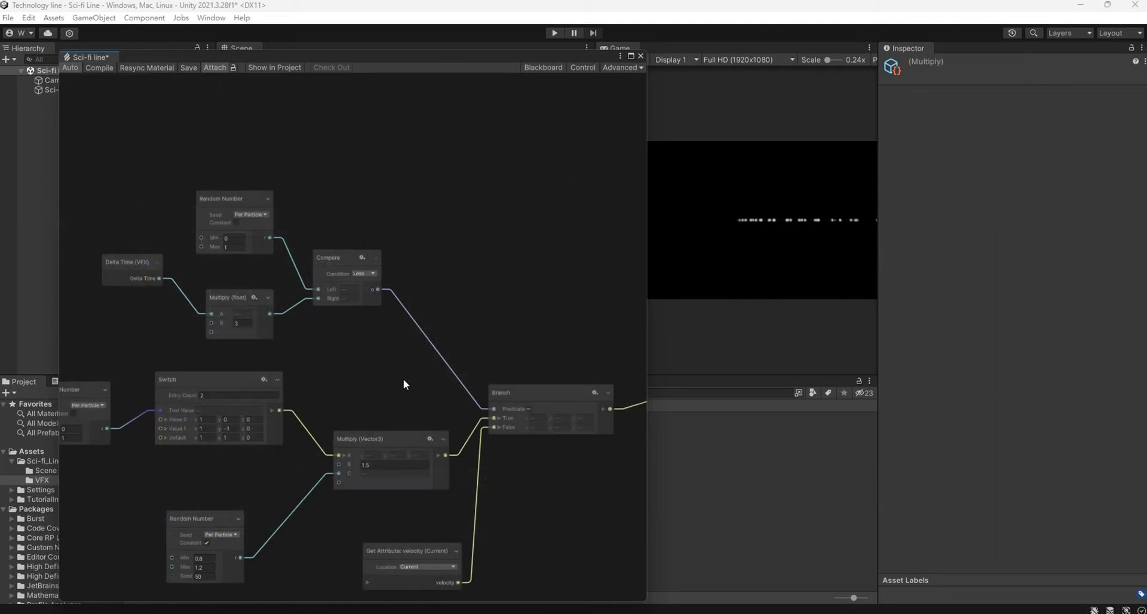
pyautogui.moveTo(319, 387); pyautogui.dragTo(418, 376, button='middle')
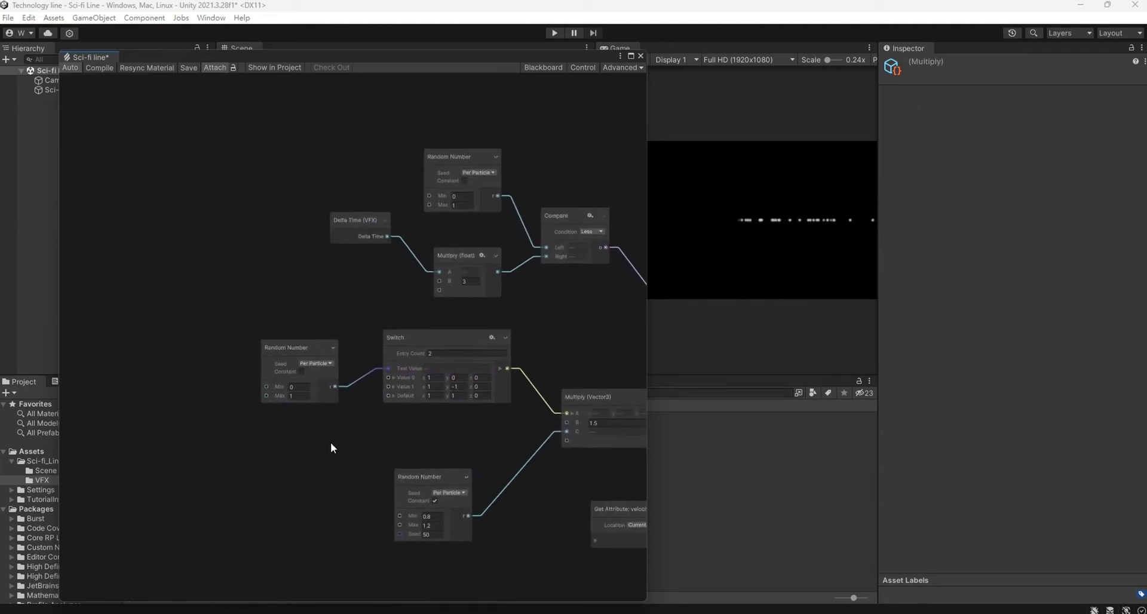
pyautogui.scroll(2, 301, 407)
pyautogui.click(283, 381)
pyautogui.write('2')
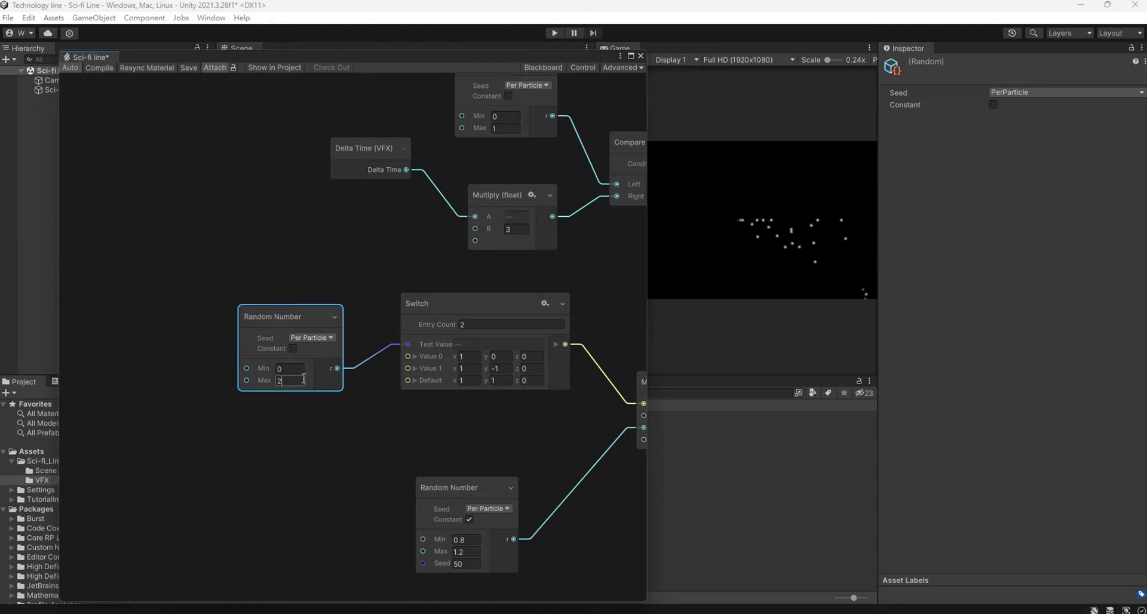
pyautogui.write('3')
# Add a Trigger Event Rate (Over Time) block with Rate 10 to the Update Particle context.
pyautogui.moveTo(485, 429)
pyautogui.mouseDown(button='middle')
pyautogui.moveTo(346, 384)
pyautogui.moveTo(117, 360)
pyautogui.mouseUp(button='middle')
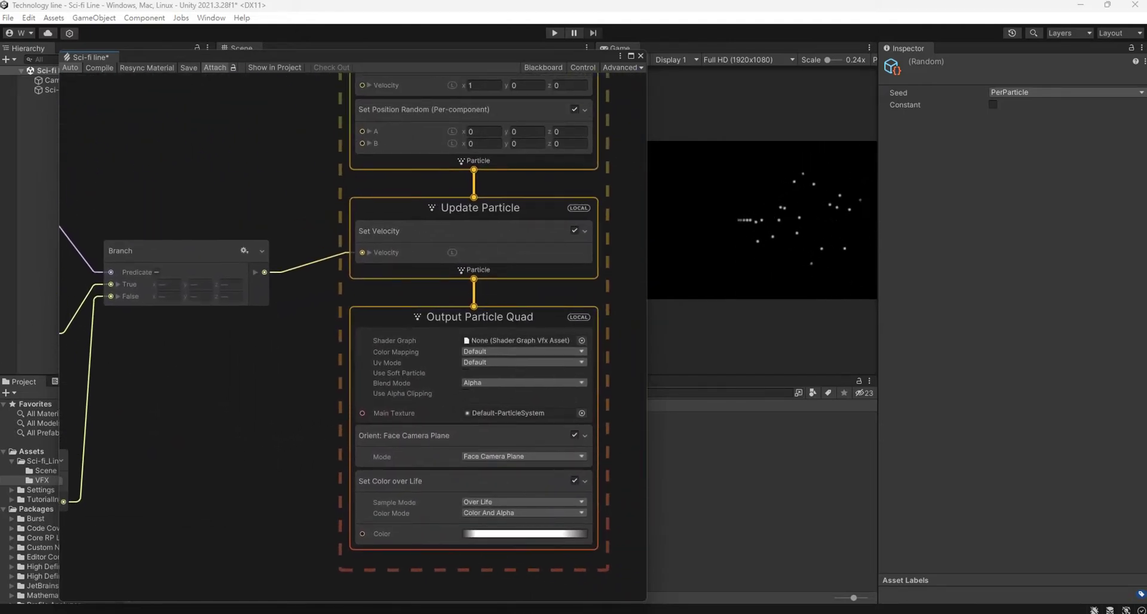
pyautogui.moveTo(421, 311); pyautogui.dragTo(302, 427, button='middle')
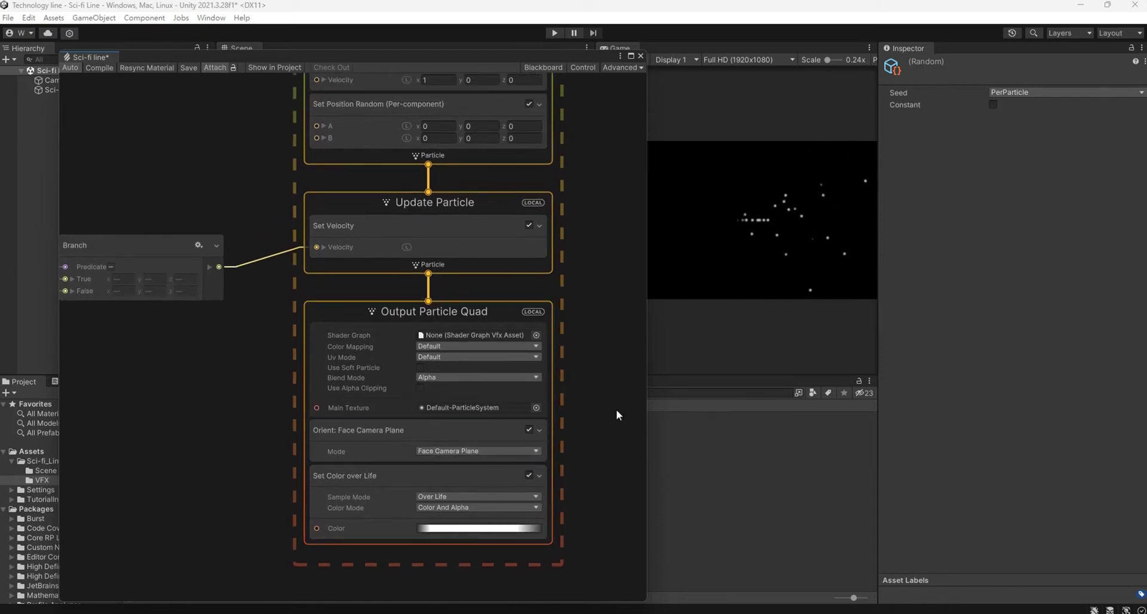
pyautogui.moveTo(612, 272); pyautogui.dragTo(566, 303, button='middle')
pyautogui.click(452, 294)
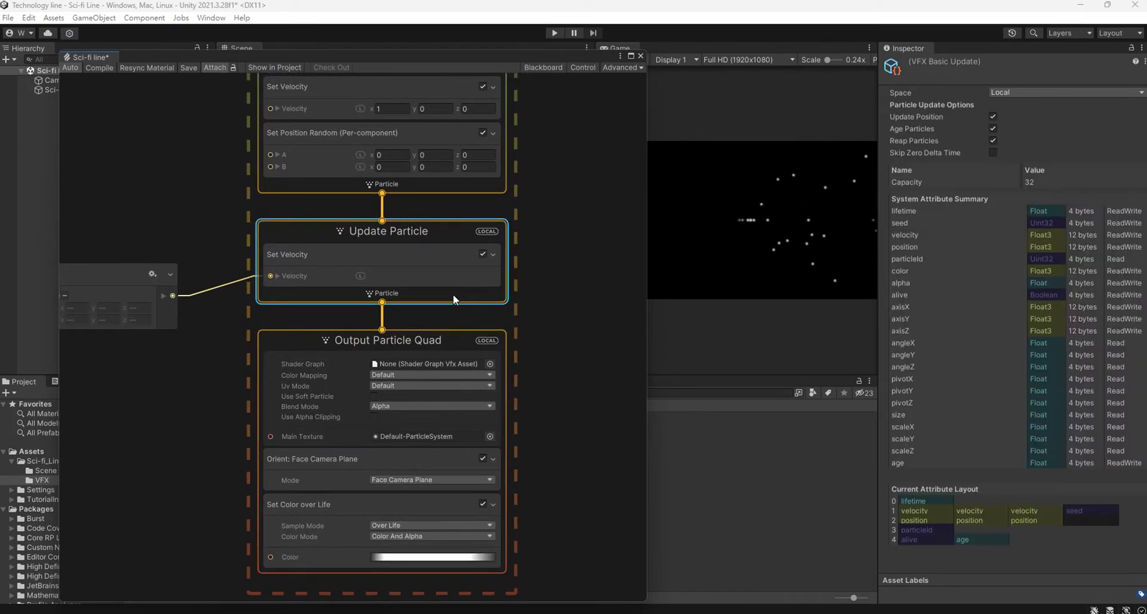
pyautogui.rightClick(452, 294)
pyautogui.click(476, 302)
pyautogui.write('tr')
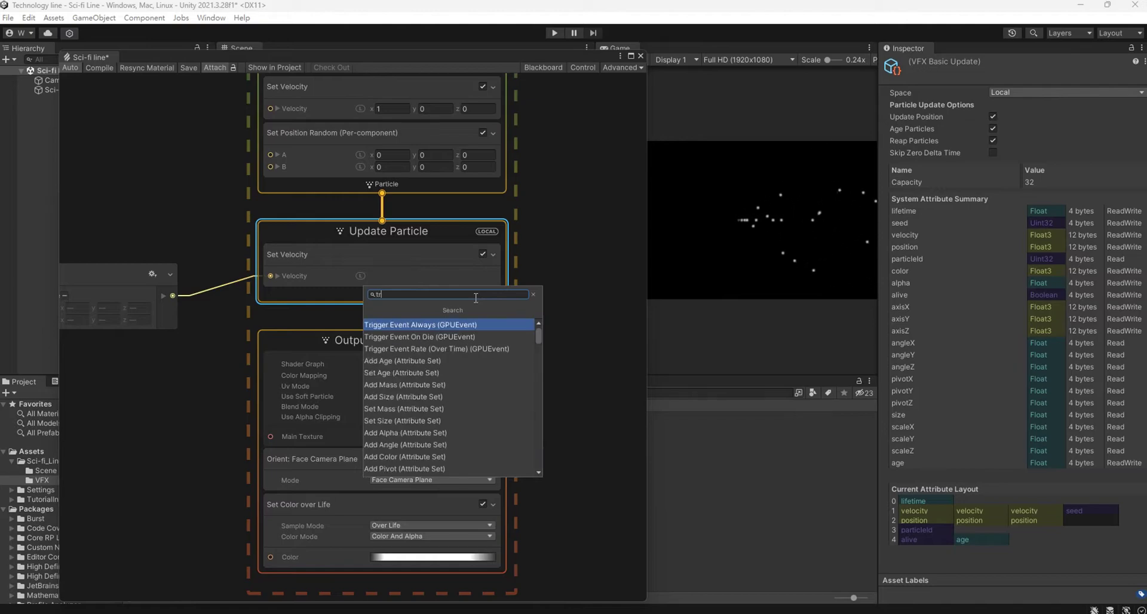
pyautogui.click(474, 348)
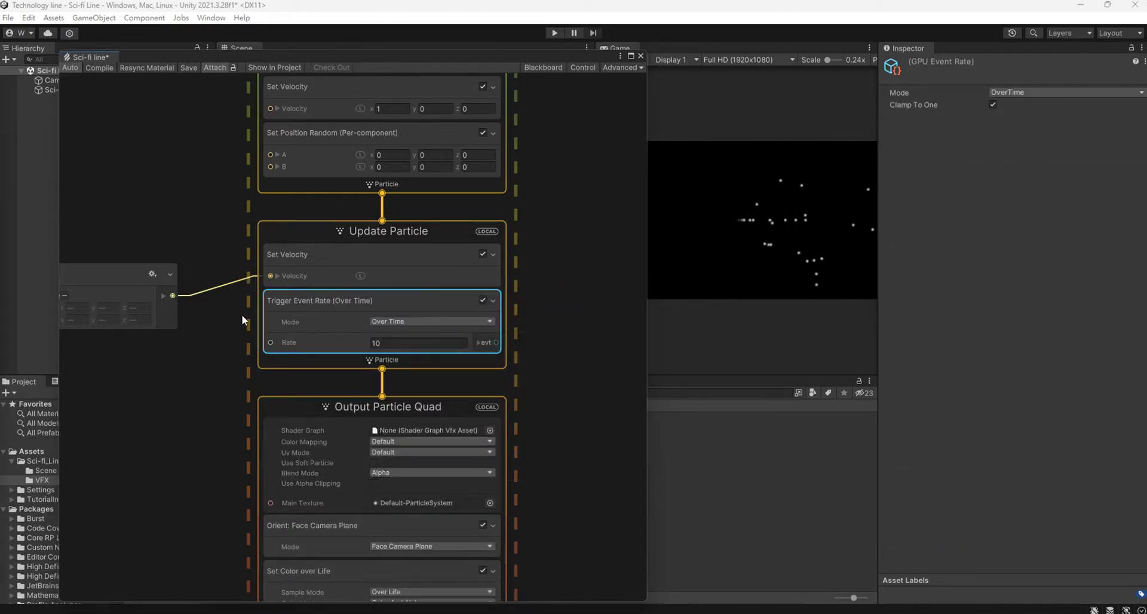
pyautogui.scroll(-2, 560, 377)
pyautogui.moveTo(560, 378); pyautogui.dragTo(437, 342, button='middle')
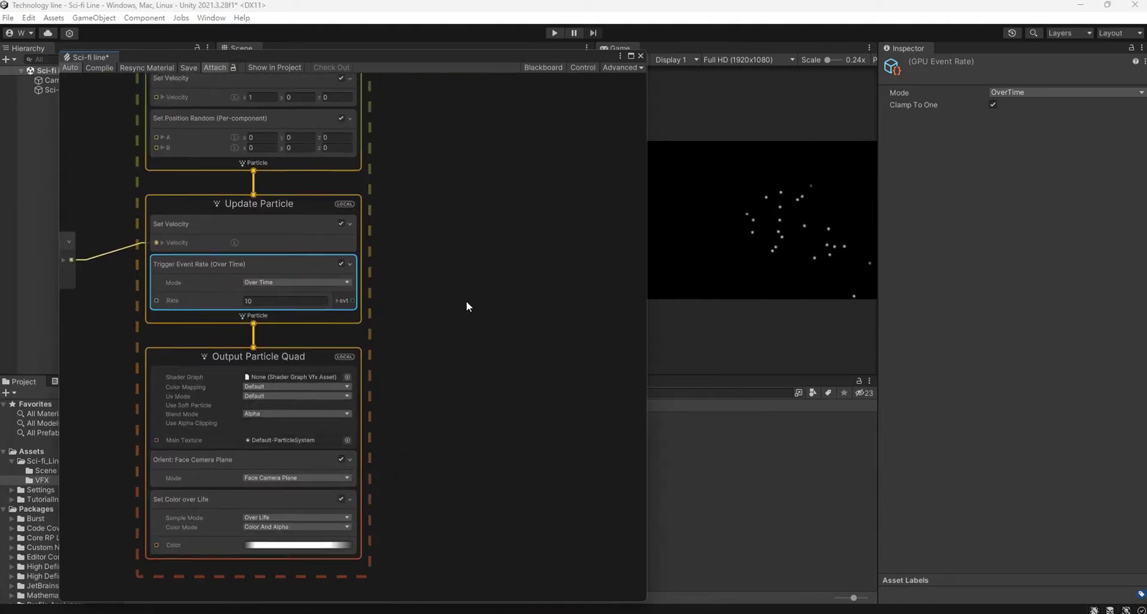
pyautogui.moveTo(465, 307); pyautogui.dragTo(405, 341, button='middle')
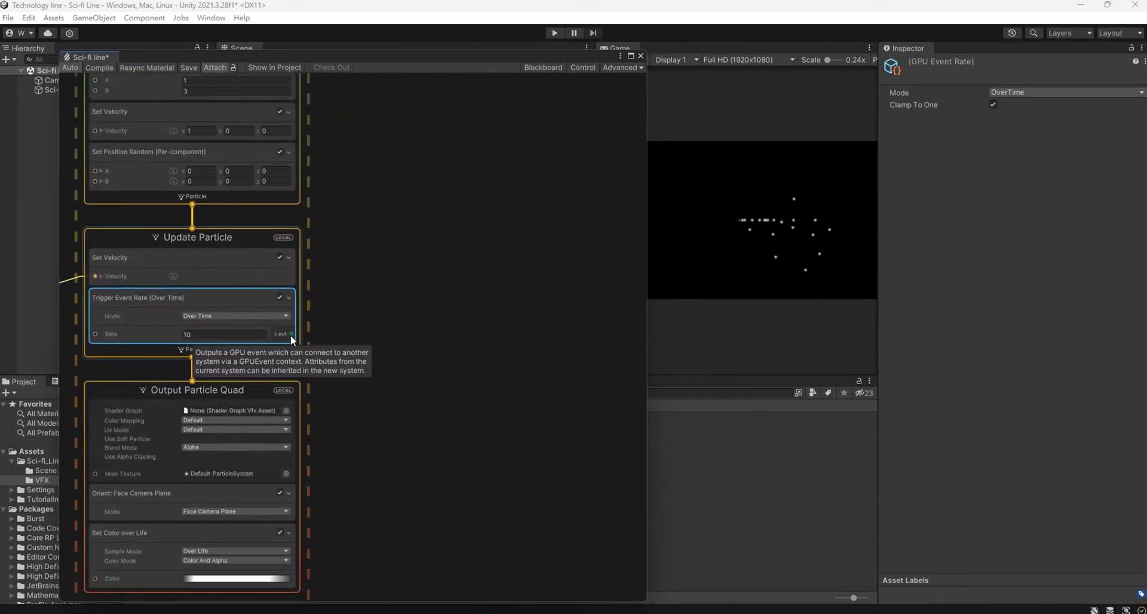
# Link a GPUEvent context to the trigger's event output beside Update Particle.
pyautogui.moveTo(291, 334); pyautogui.dragTo(412, 264)
pyautogui.click(405, 288)
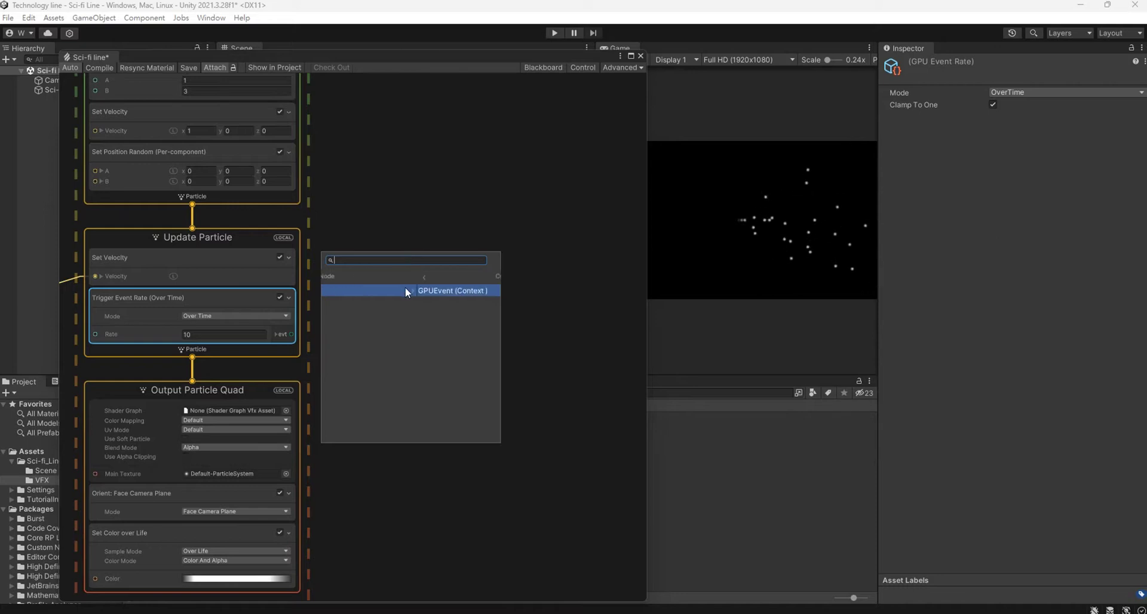
pyautogui.click(405, 288)
pyautogui.moveTo(498, 294); pyautogui.dragTo(457, 227)
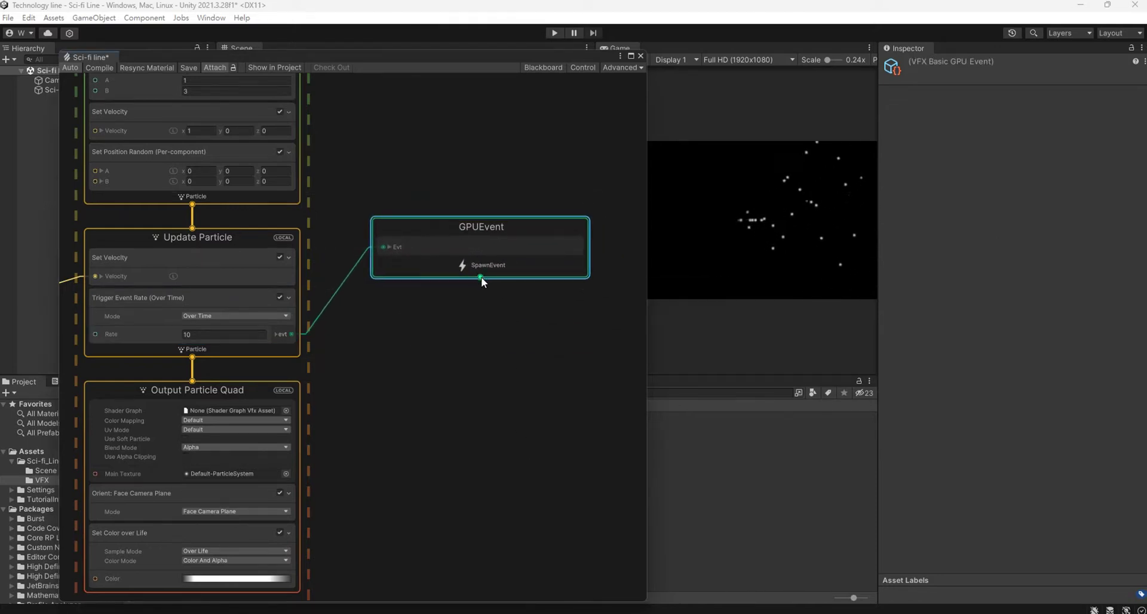
# Spawn an Initialize Particle Strip from the GPUEvent with Strip Capacity 128 and Manual bounds.
pyautogui.moveTo(480, 277); pyautogui.dragTo(473, 324)
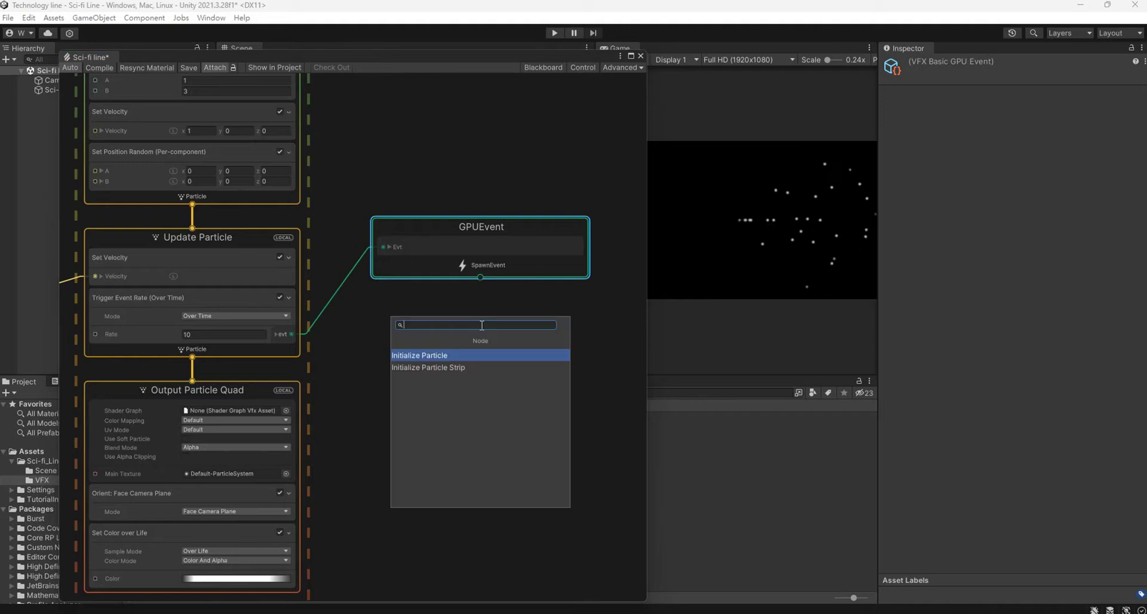
pyautogui.click(464, 370)
pyautogui.moveTo(539, 352); pyautogui.dragTo(530, 318)
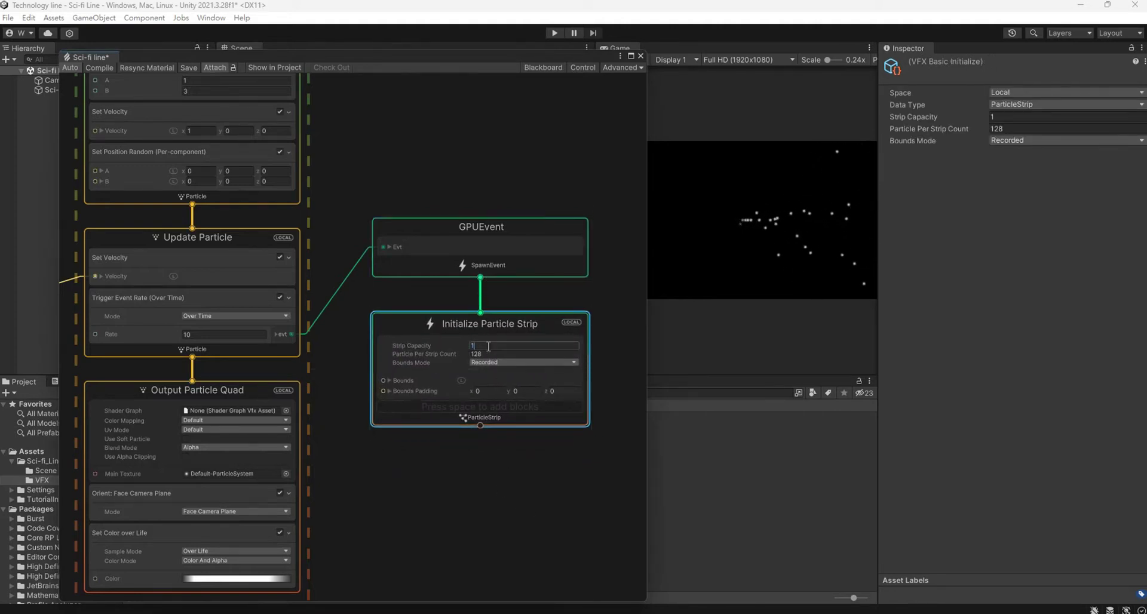
pyautogui.click(507, 471)
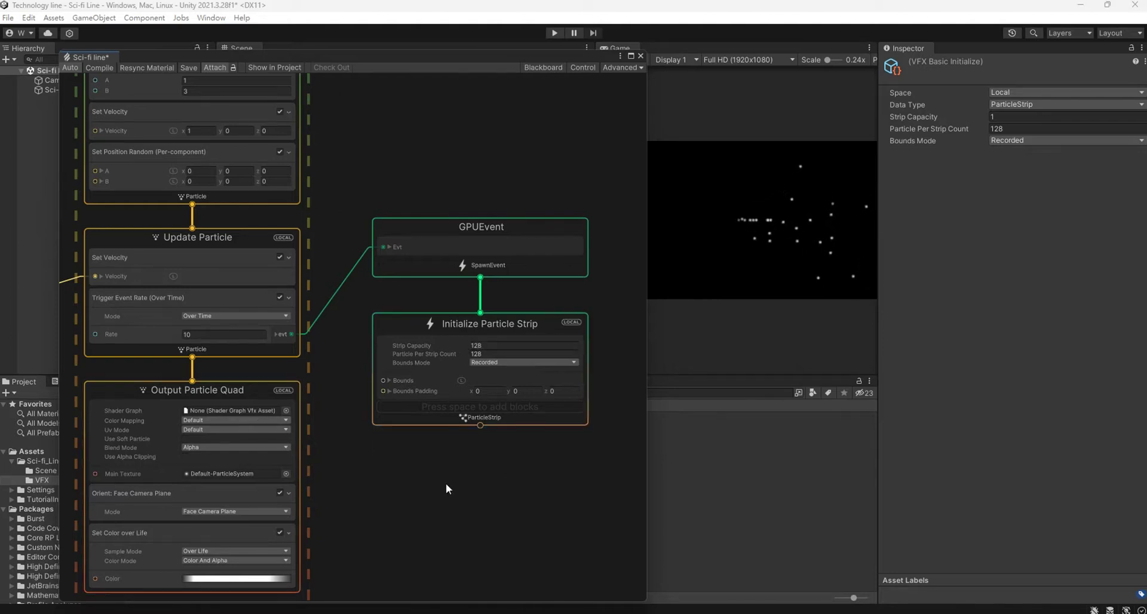
pyautogui.click(447, 354)
pyautogui.click(522, 361)
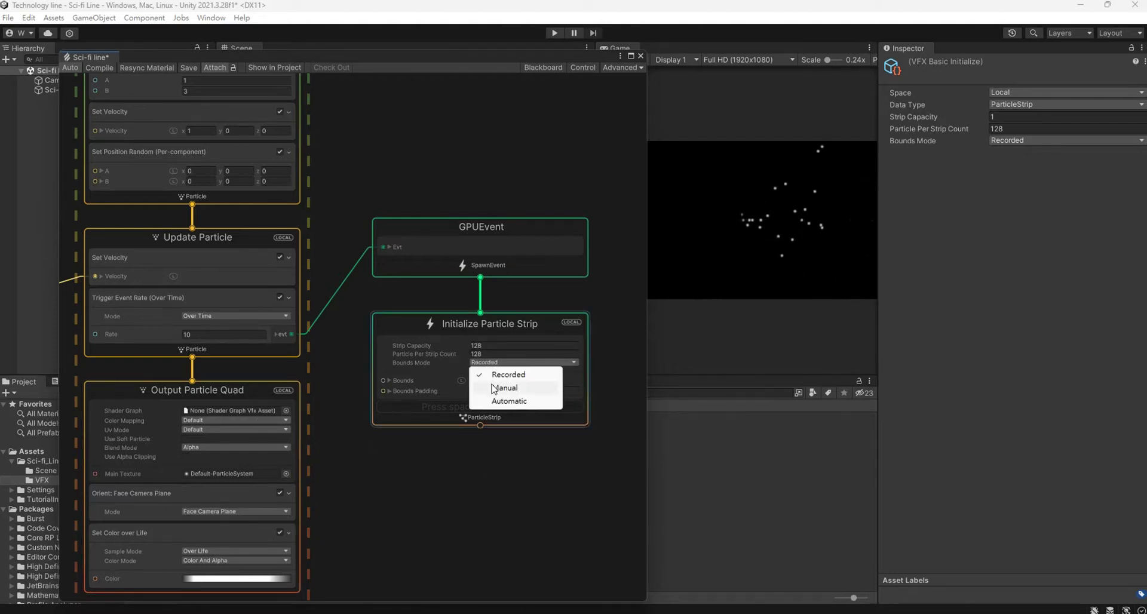
pyautogui.click(495, 389)
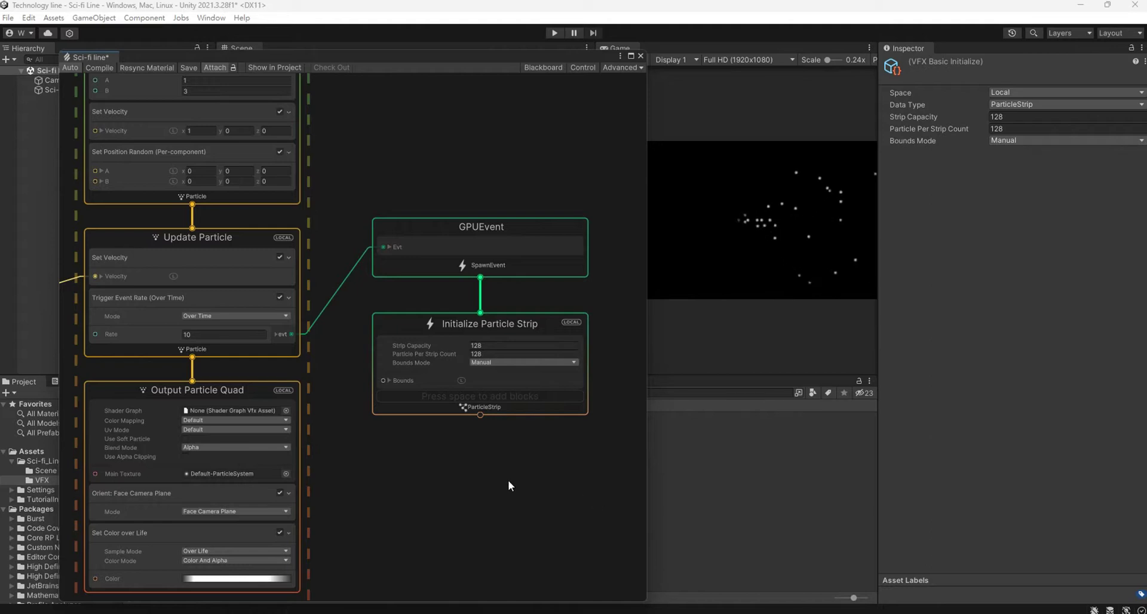
pyautogui.moveTo(508, 485); pyautogui.dragTo(517, 427, button='middle')
# Add Inherit Source Position and Set Lifetime blocks to the strip initializer.
pyautogui.rightClick(526, 347)
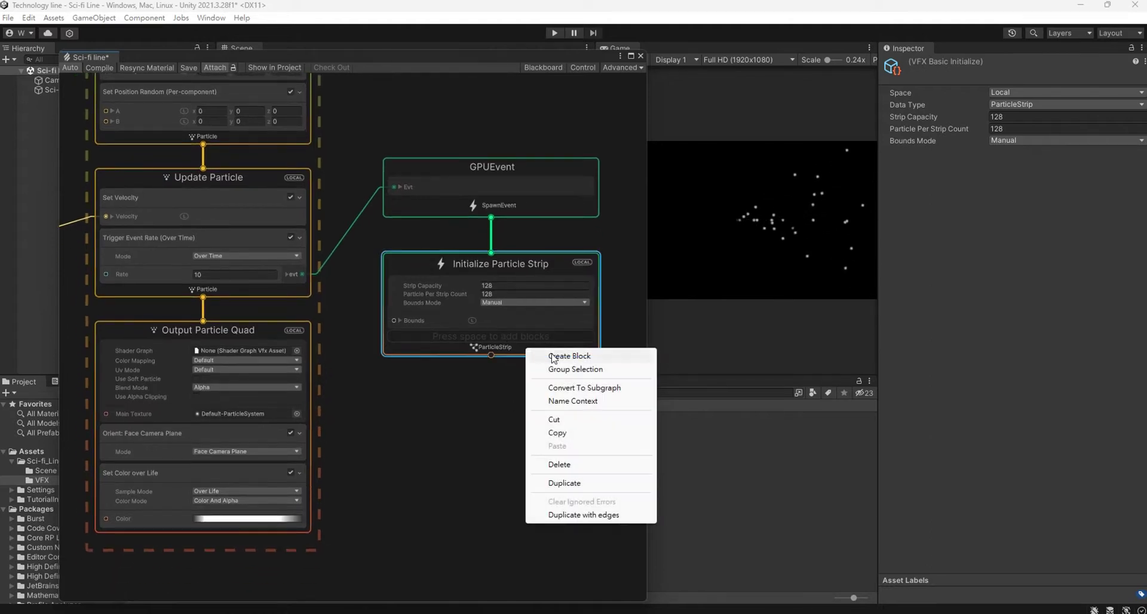
pyautogui.click(553, 357)
pyautogui.write('inh')
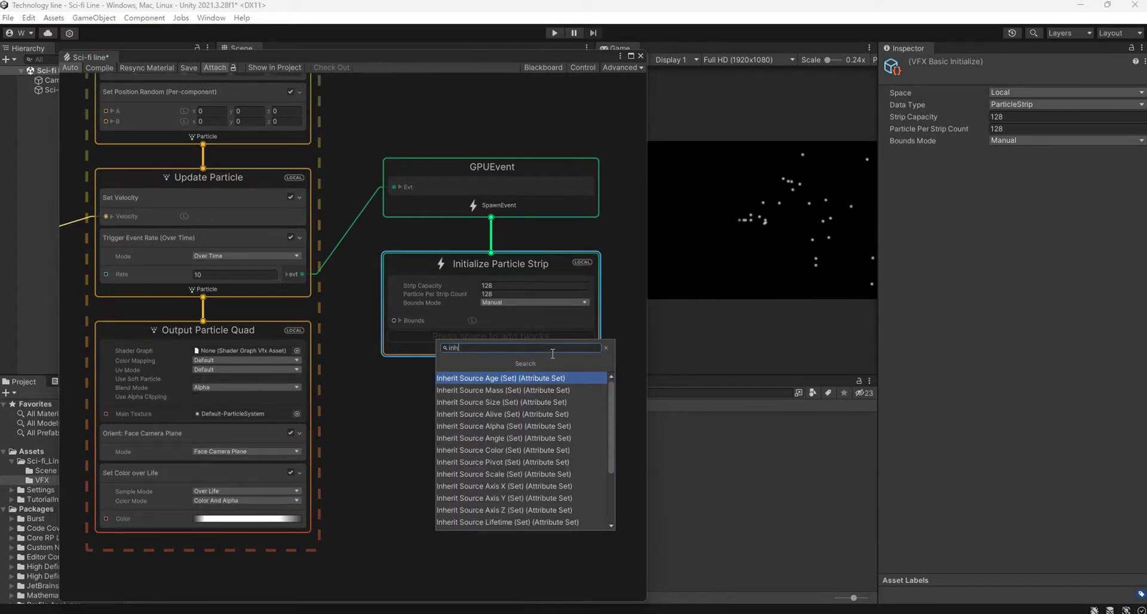
pyautogui.write('er sour p')
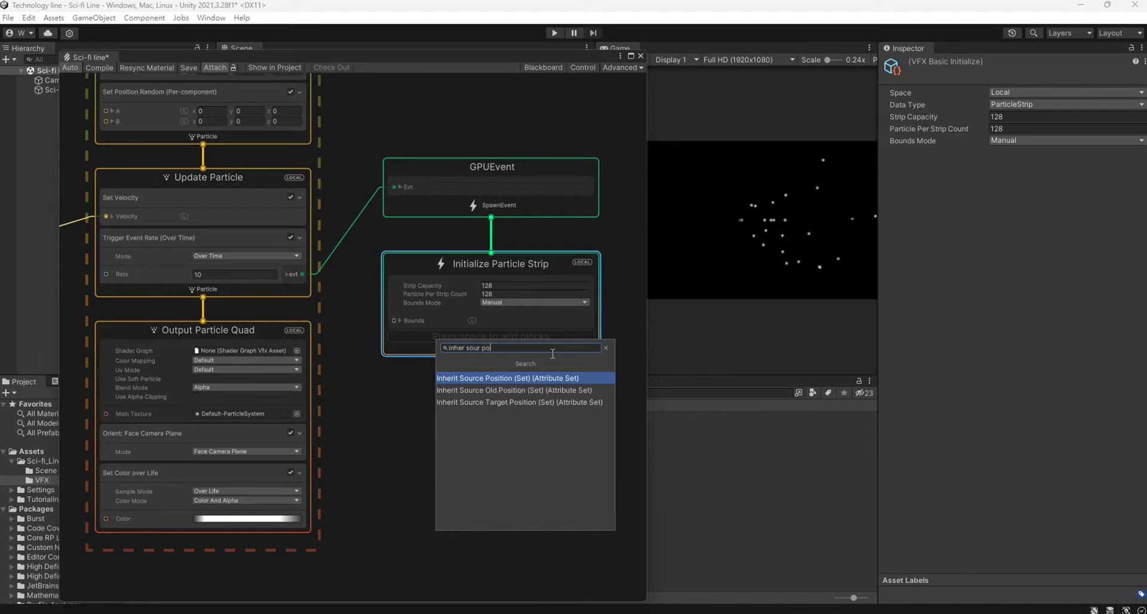
pyautogui.write('o')
pyautogui.press('Return')
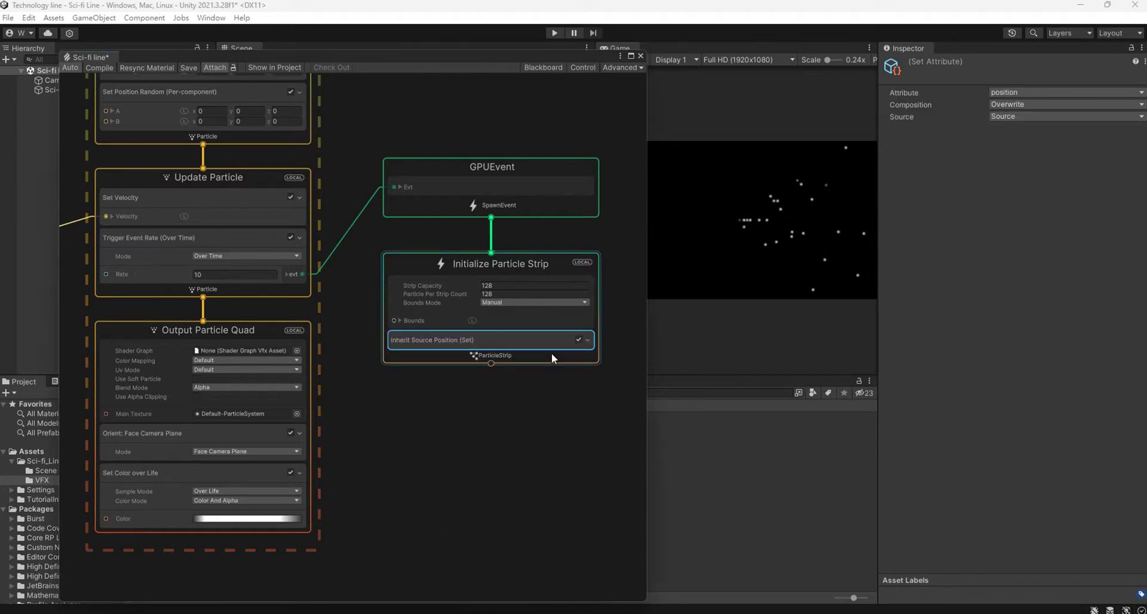
pyautogui.rightClick(552, 362)
pyautogui.click(595, 366)
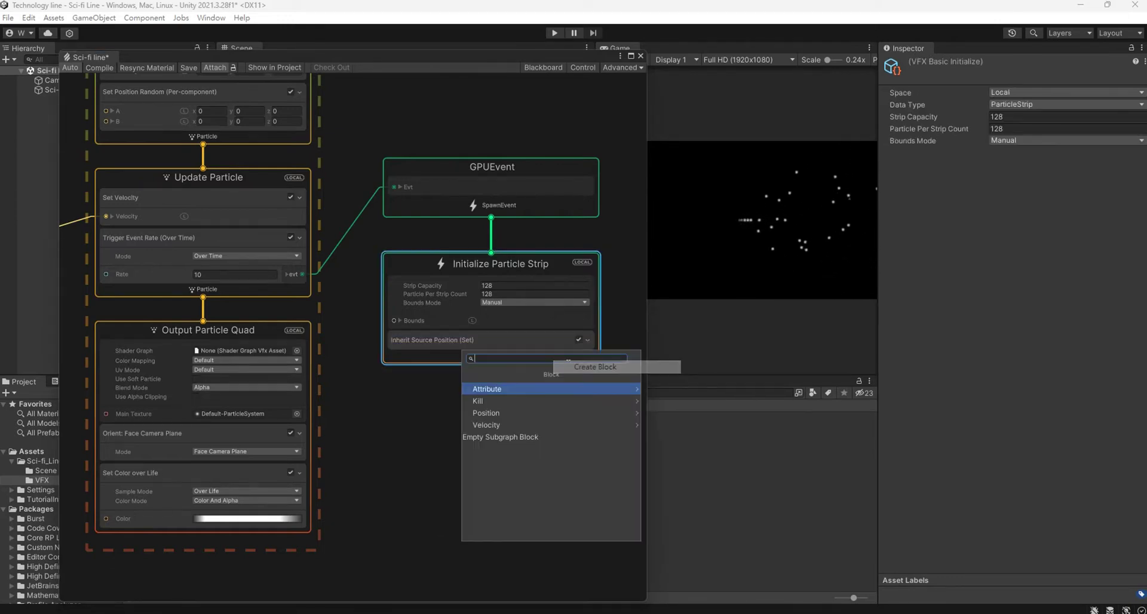
pyautogui.write('set lif')
pyautogui.press('Return')
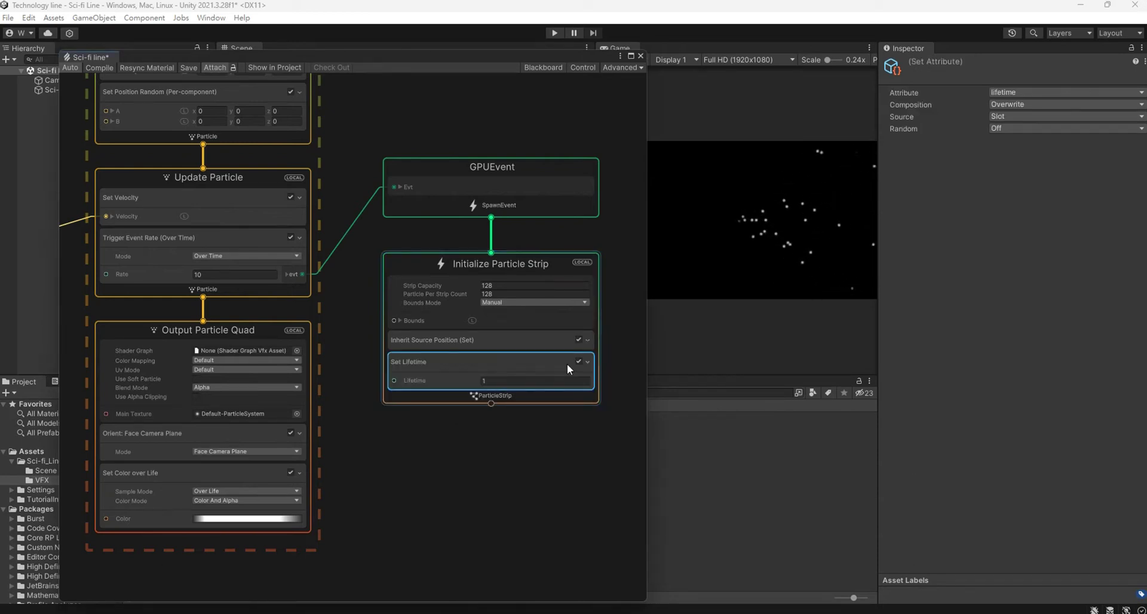
# Add an Inherit Source Alpha block to the strip initializer.
pyautogui.click(530, 395)
pyautogui.rightClick(536, 395)
pyautogui.click(560, 401)
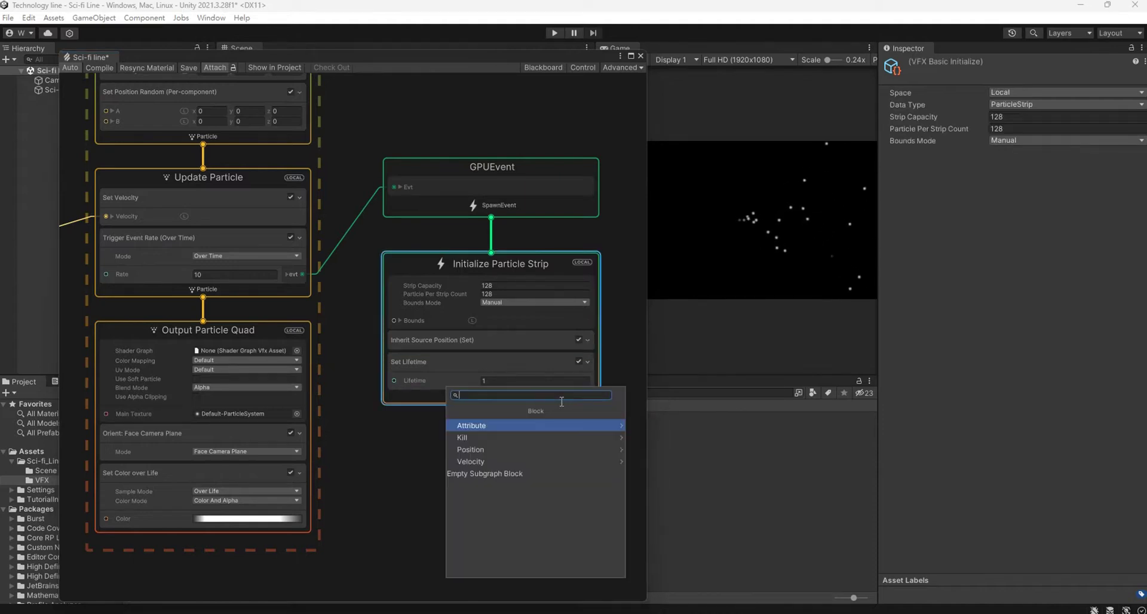
pyautogui.write('inher')
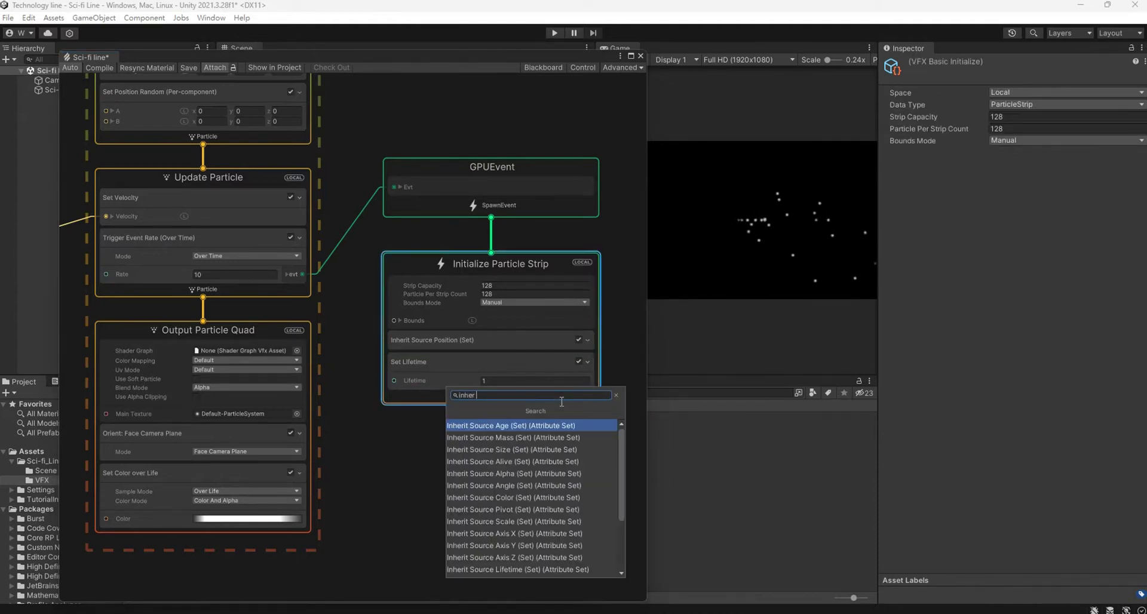
pyautogui.write('lpha')
pyautogui.press('Return')
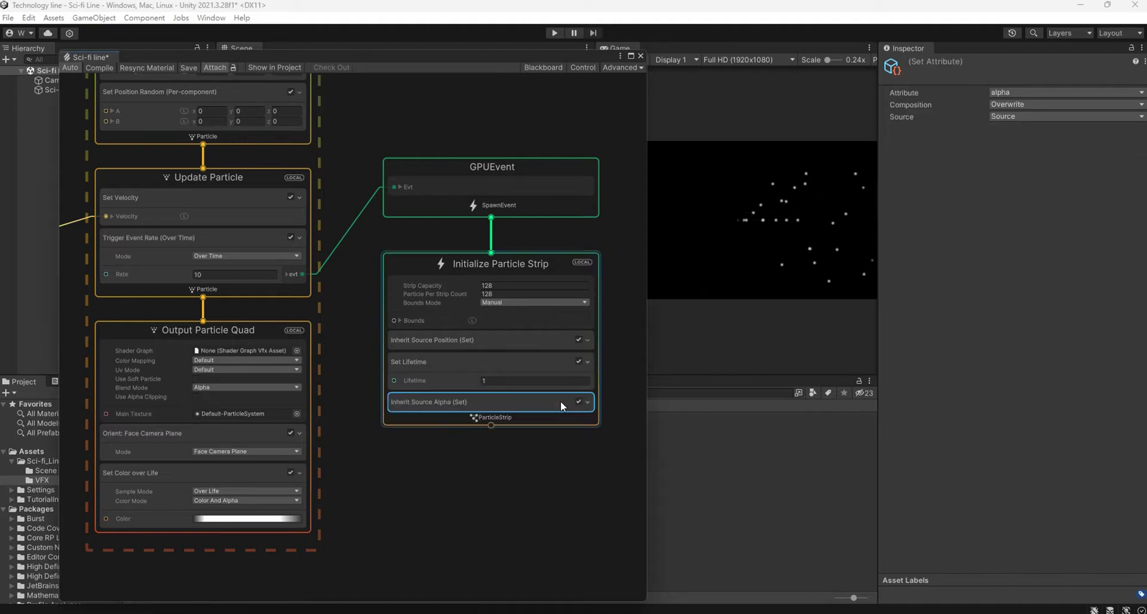
pyautogui.moveTo(392, 525); pyautogui.dragTo(480, 521, button='middle')
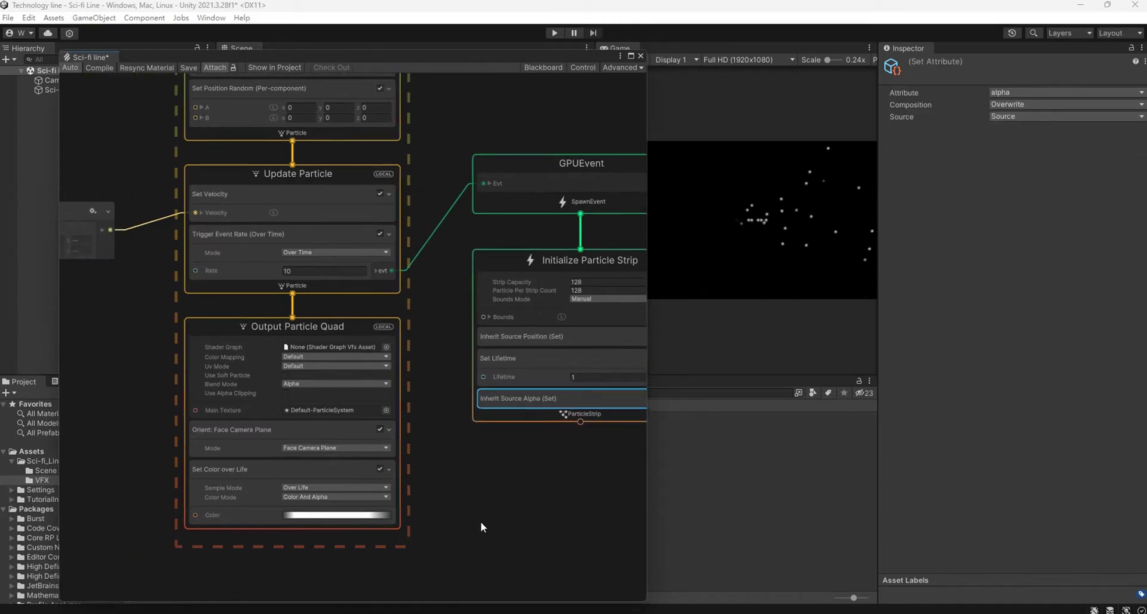
pyautogui.click(307, 468)
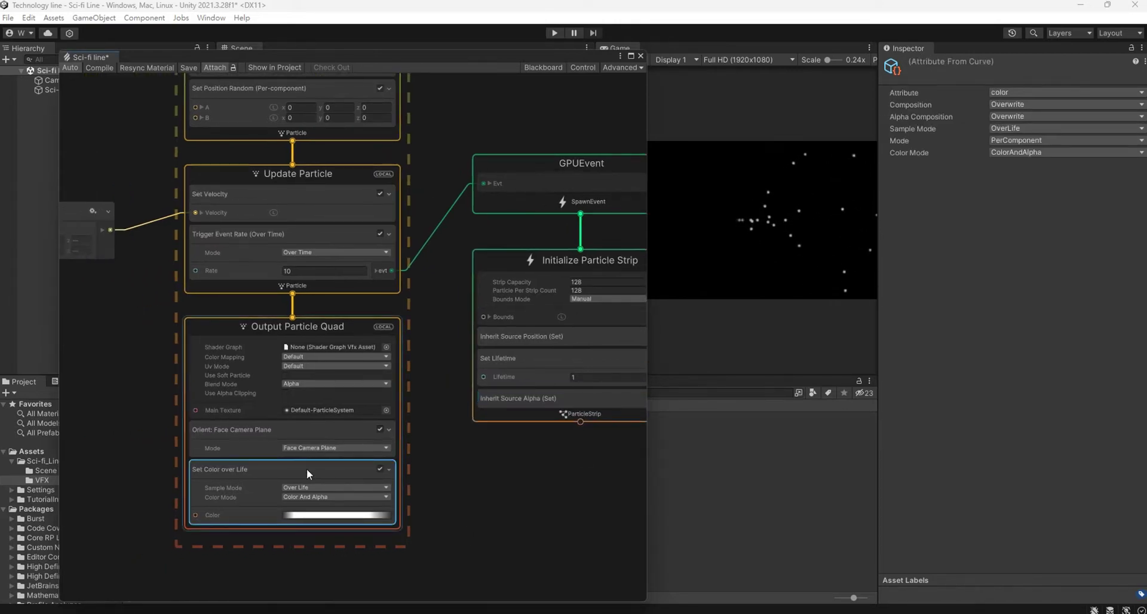
# Connect a new Update Particle Strip context after the strip initializer.
pyautogui.moveTo(476, 497); pyautogui.dragTo(344, 421, button='middle')
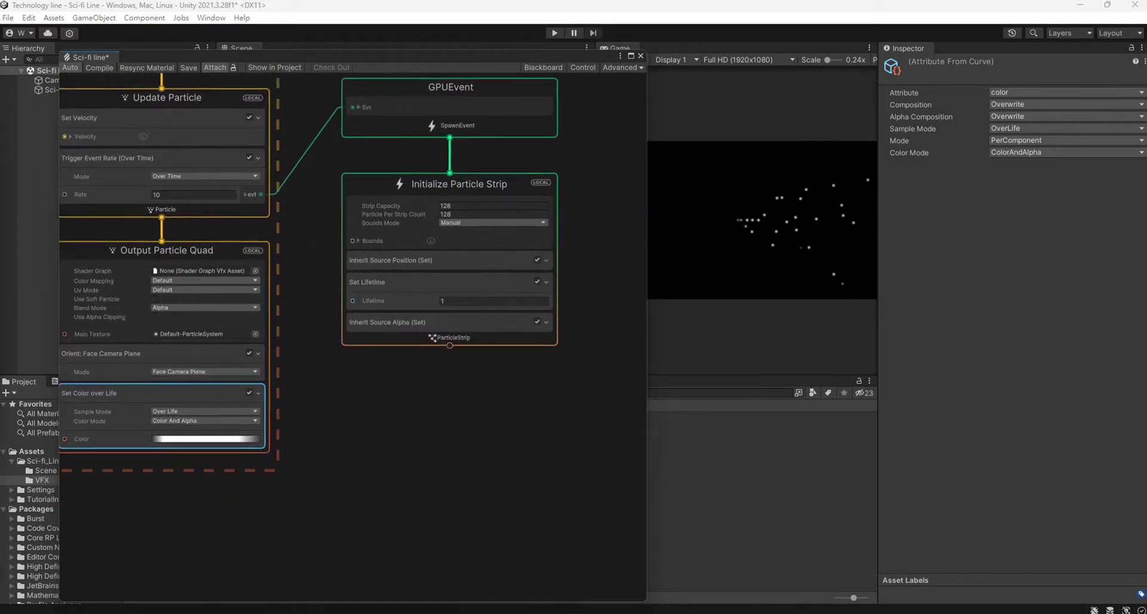
pyautogui.moveTo(450, 345); pyautogui.dragTo(453, 366)
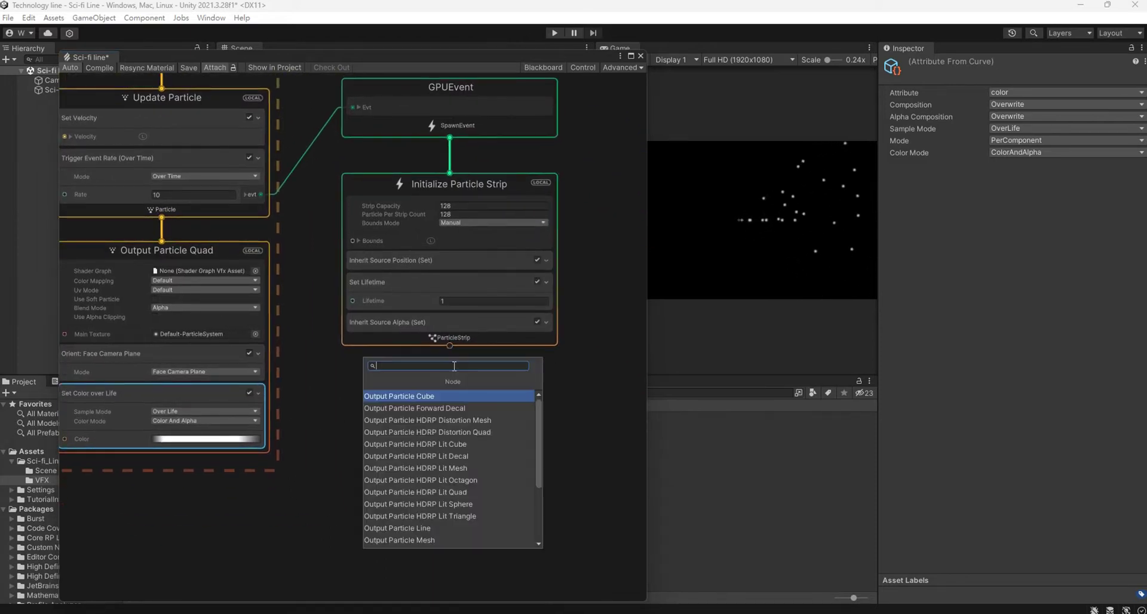
pyautogui.write('up')
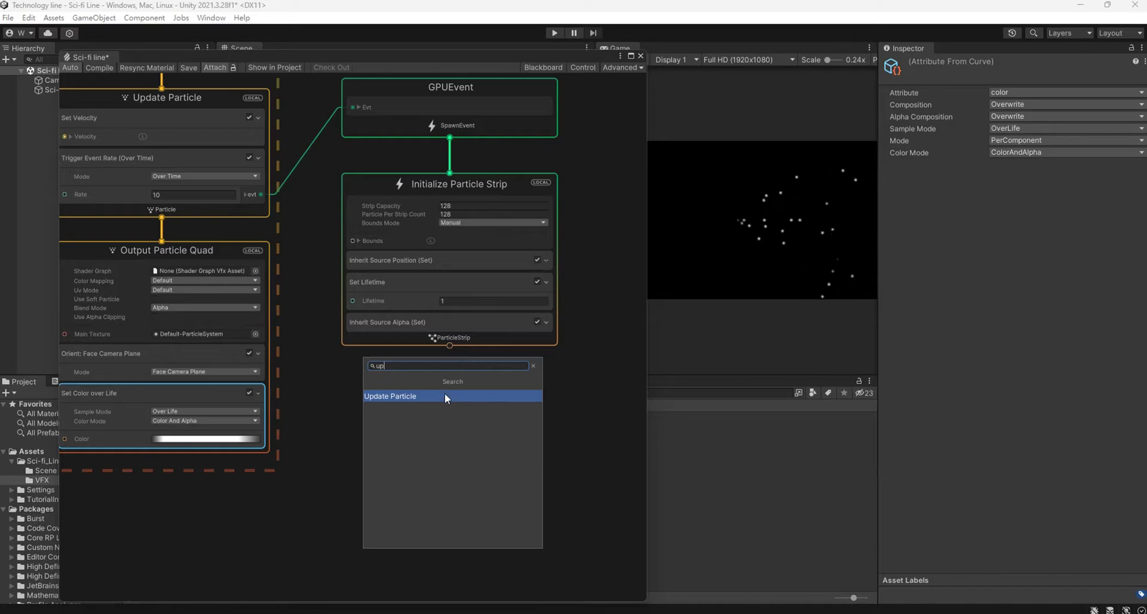
pyautogui.click(443, 395)
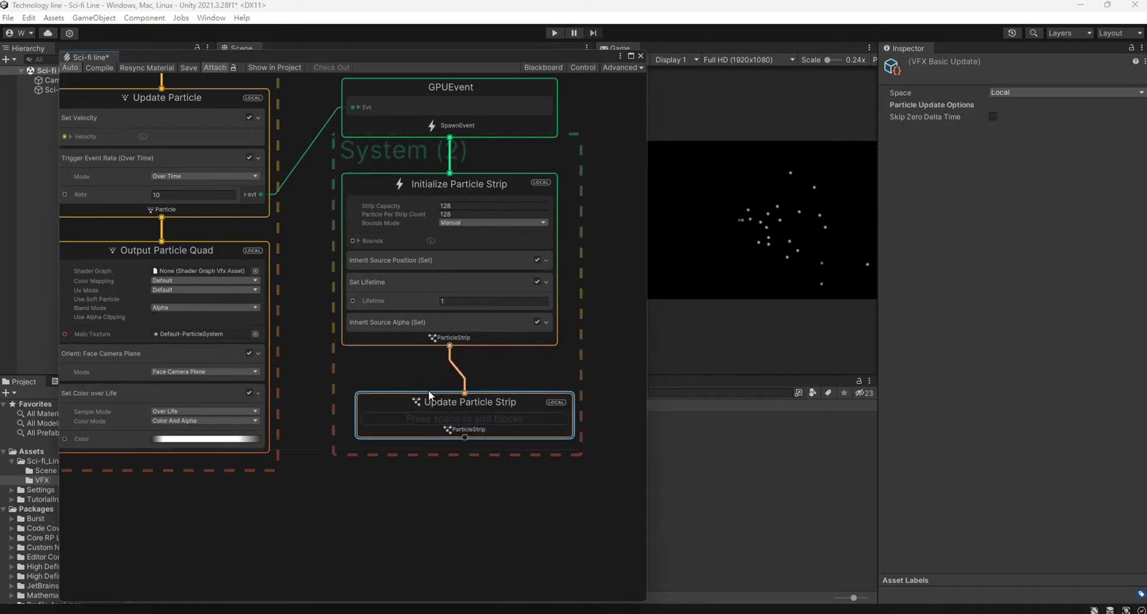
pyautogui.moveTo(428, 390); pyautogui.dragTo(412, 368)
# Add a Set Color over Life block to it with Color Mode set to Color.
pyautogui.rightClick(483, 402)
pyautogui.click(485, 404)
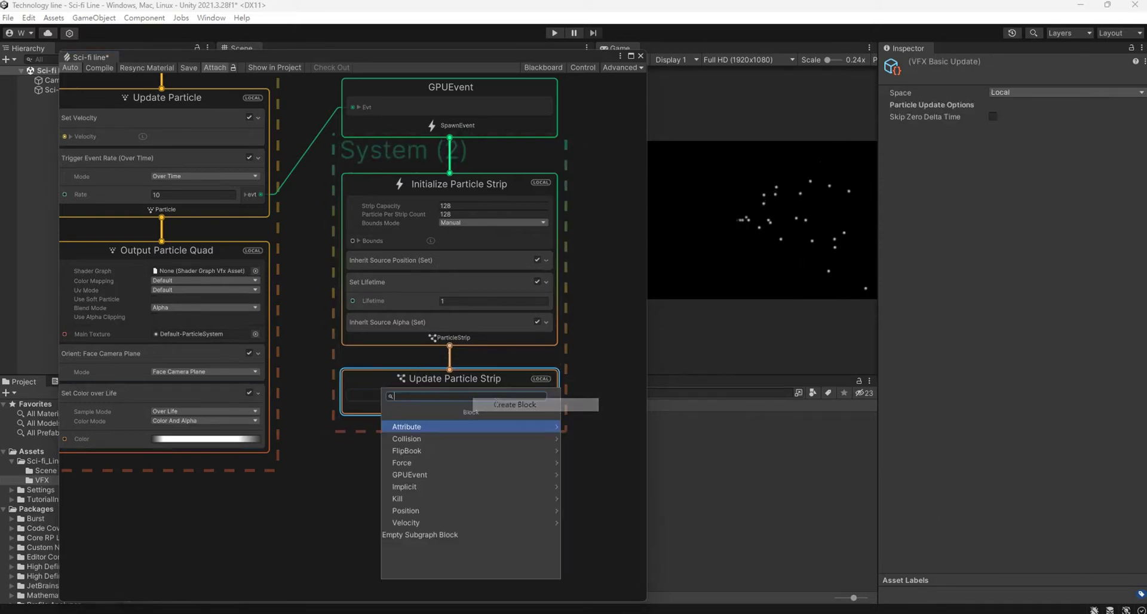
pyautogui.write('set colo ov')
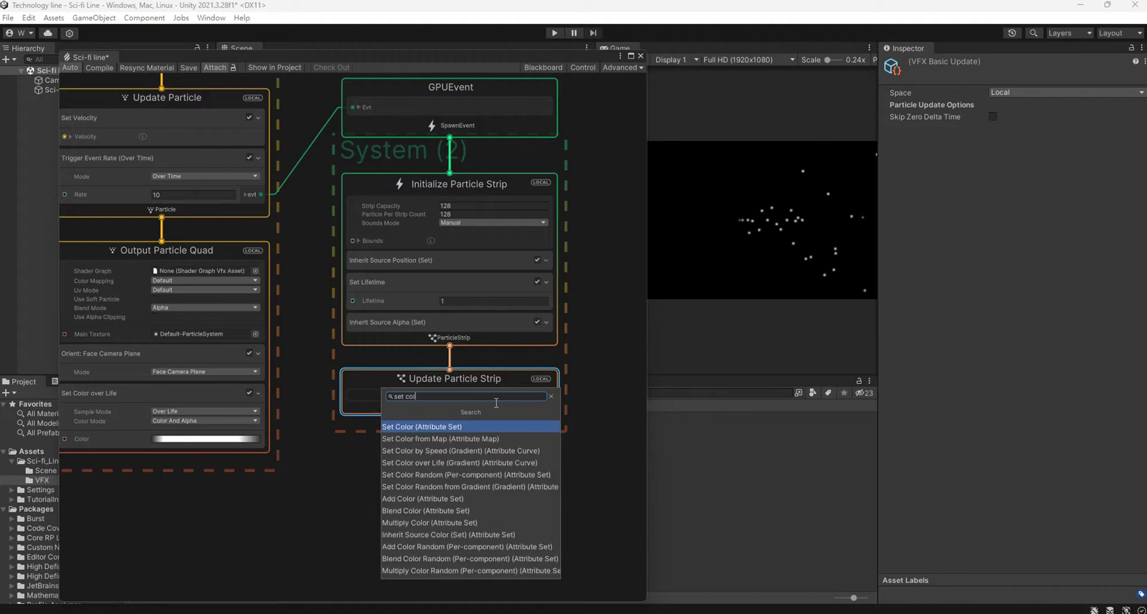
pyautogui.press('Return')
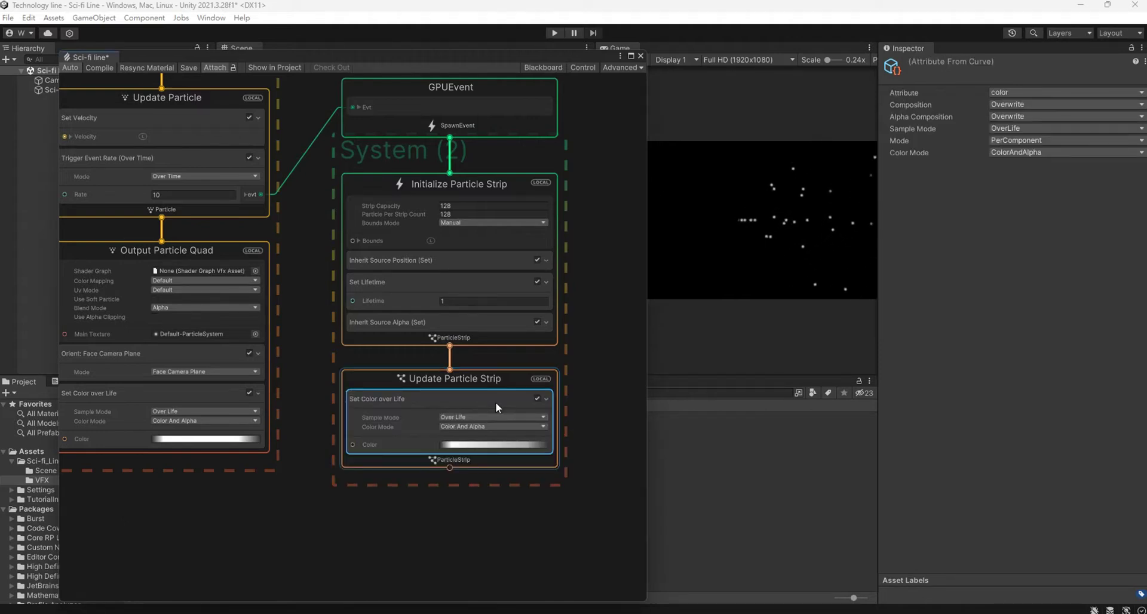
pyautogui.click(467, 426)
pyautogui.click(470, 440)
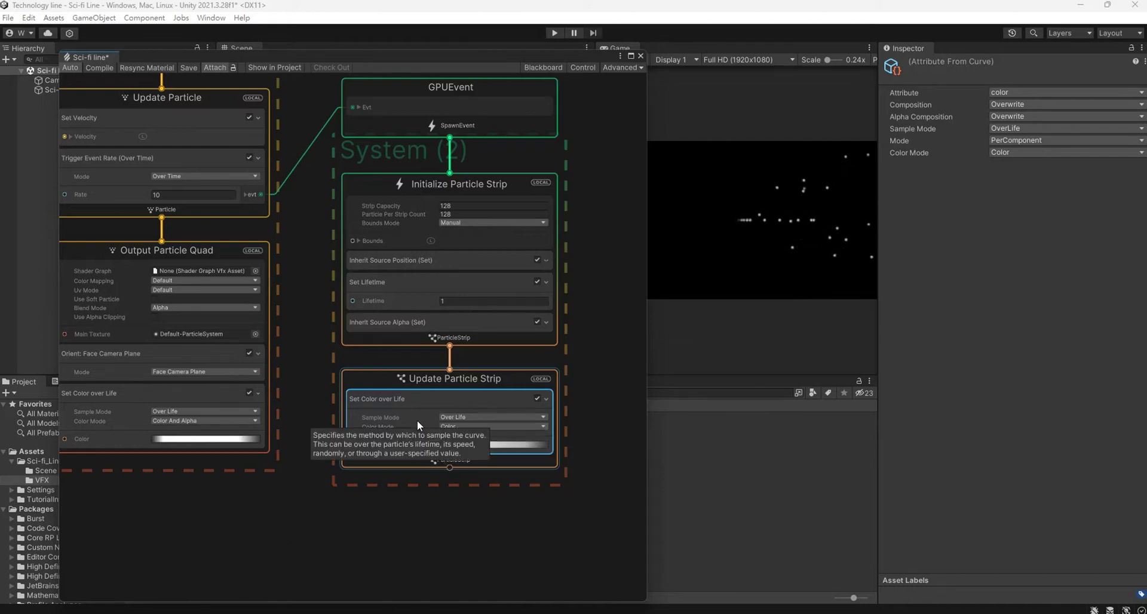
pyautogui.moveTo(442, 469); pyautogui.dragTo(438, 353, button='middle')
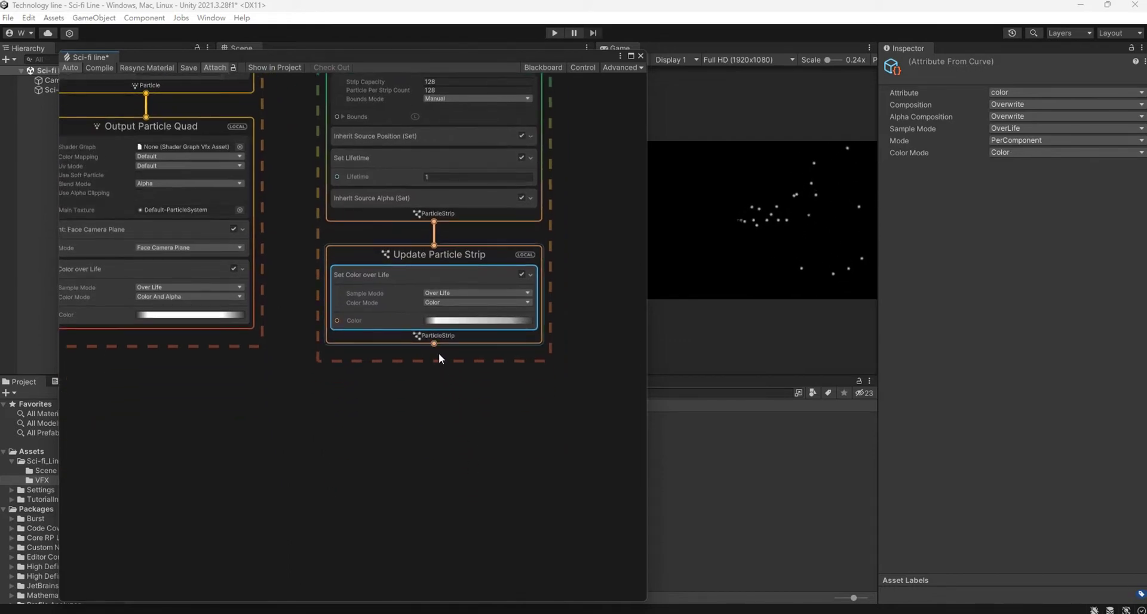
# Attach an Output ParticleStrip Line context after Update Particle Strip and begin editing the strip Lifetime.
pyautogui.moveTo(433, 343); pyautogui.dragTo(435, 374)
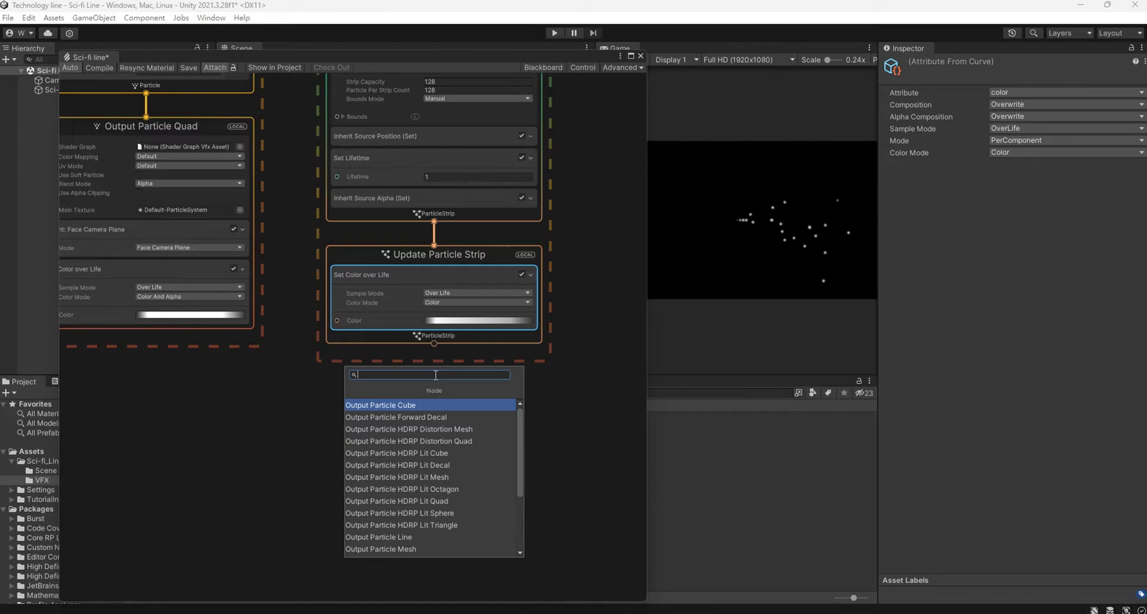
pyautogui.scroll(-5, 475, 473)
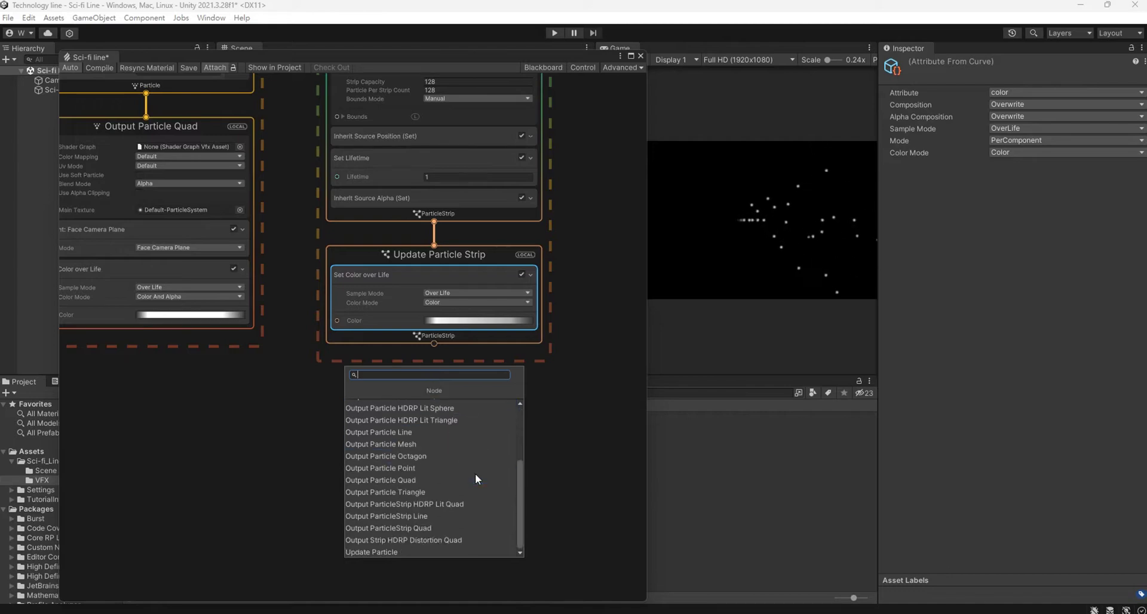
pyautogui.click(443, 516)
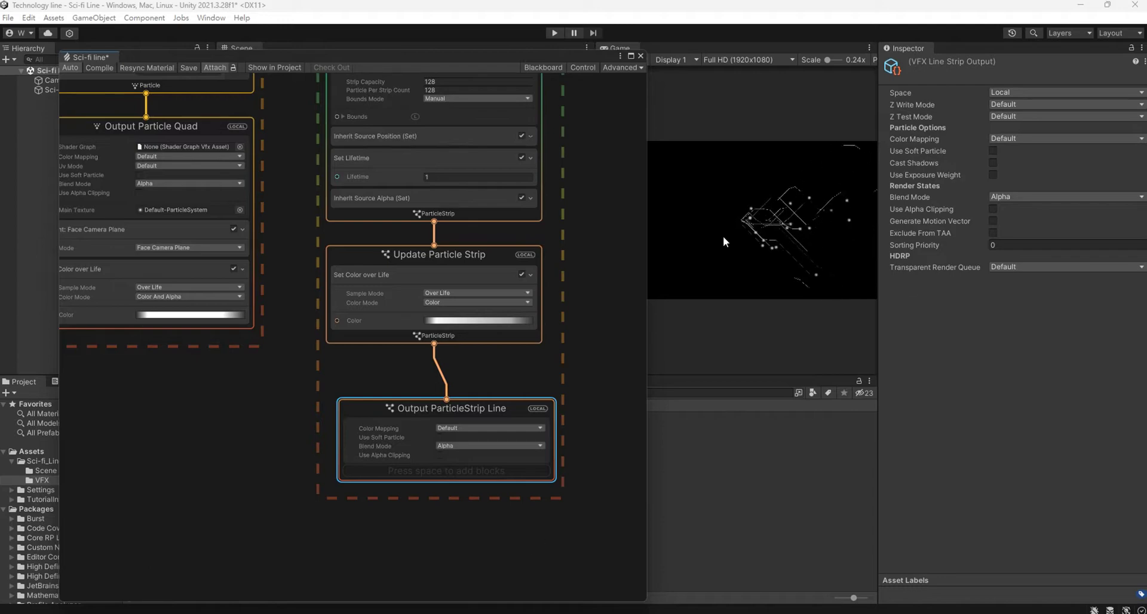
pyautogui.moveTo(593, 261); pyautogui.dragTo(610, 374, button='middle')
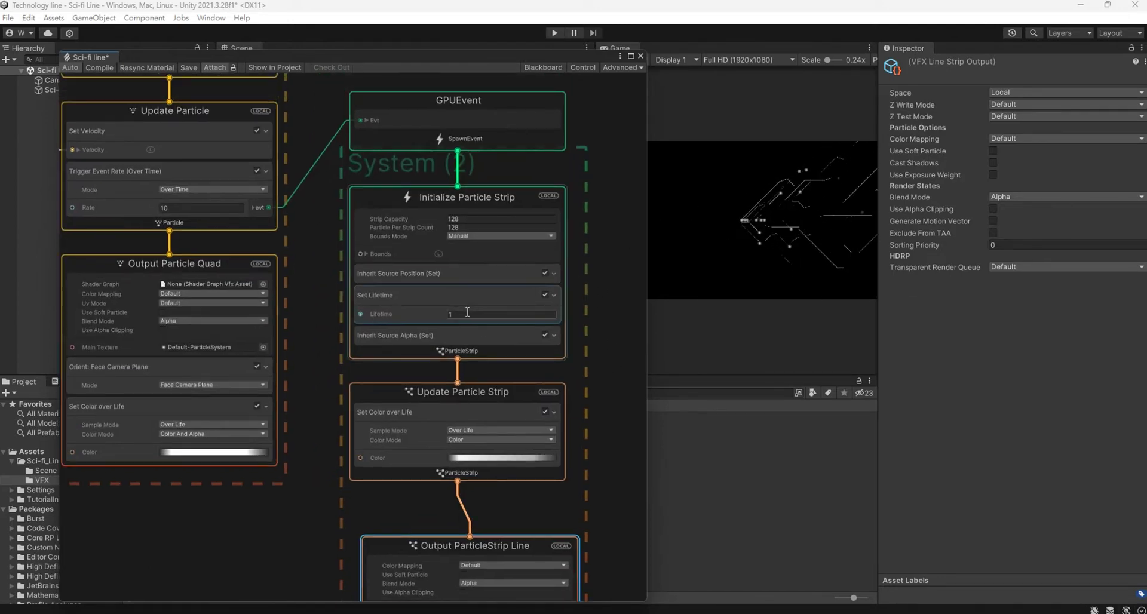
pyautogui.click(501, 314)
# Set the strip Lifetime to 2, then shift all eight System (2) nodes rightward.
pyautogui.write('2')
pyautogui.click(604, 273)
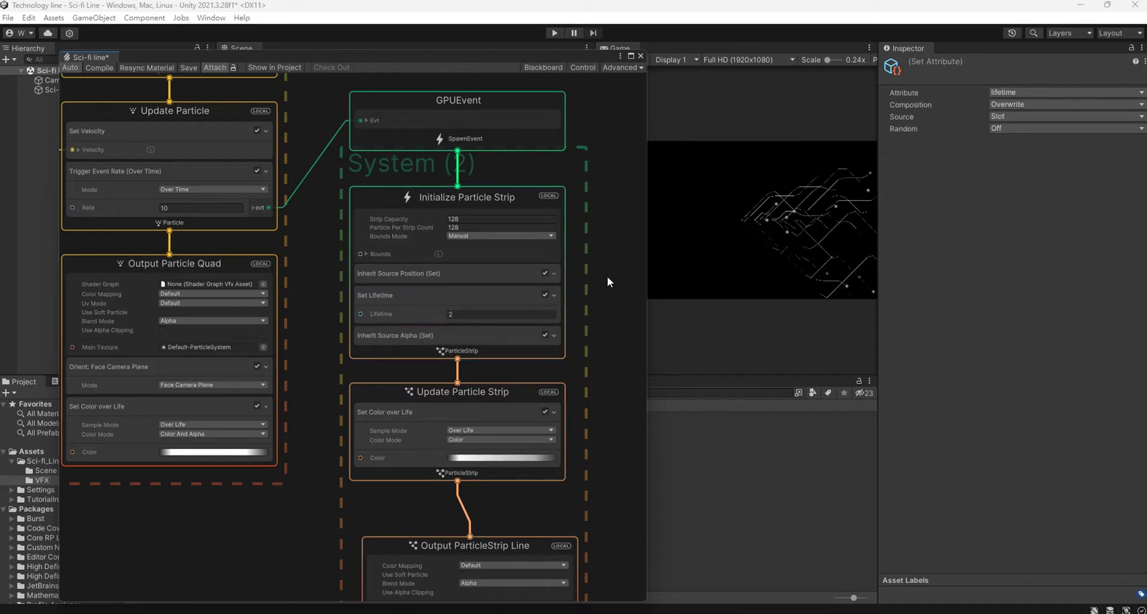
pyautogui.scroll(-1, 607, 275)
pyautogui.scroll(-2, 607, 276)
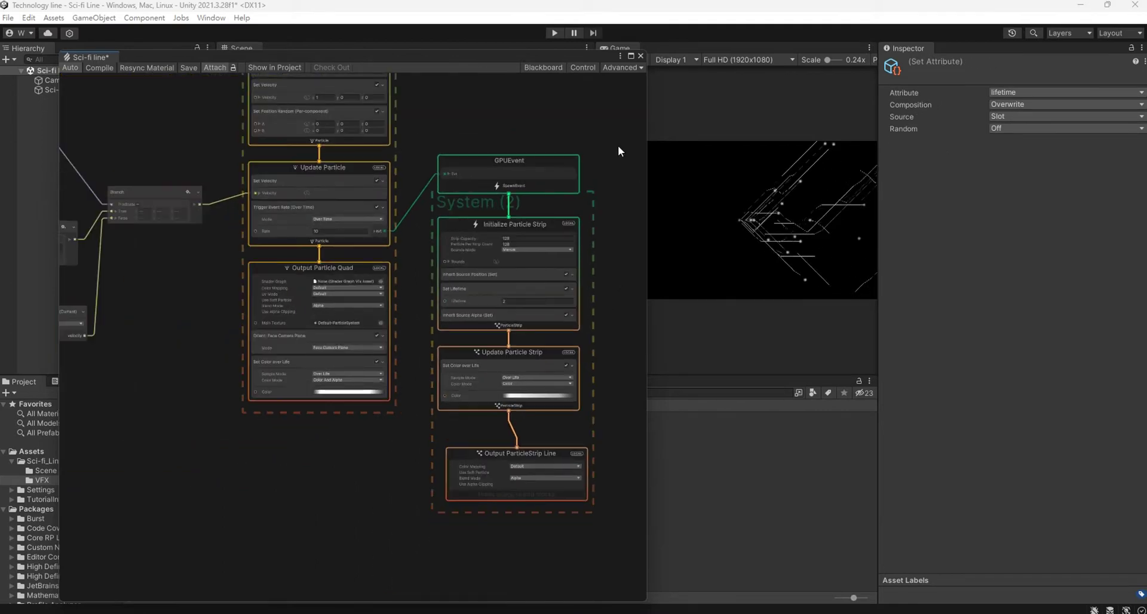
pyautogui.moveTo(618, 146); pyautogui.dragTo(503, 543)
pyautogui.moveTo(466, 156); pyautogui.dragTo(560, 156)
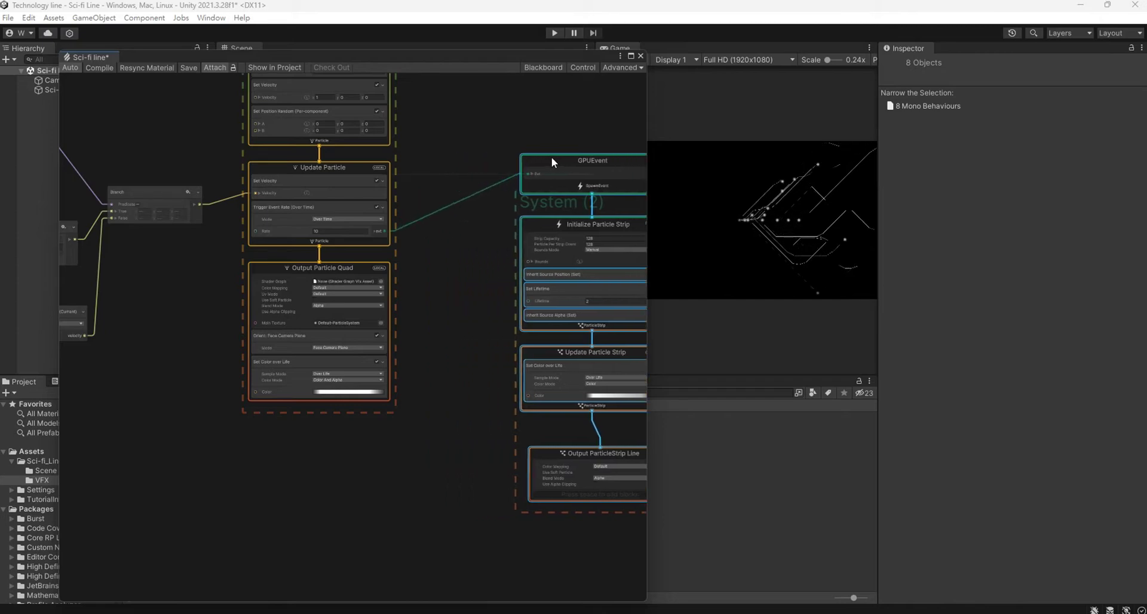
pyautogui.moveTo(471, 335)
pyautogui.mouseDown(button='middle')
pyautogui.moveTo(393, 389)
pyautogui.moveTo(342, 388)
pyautogui.mouseUp(button='middle')
pyautogui.scroll(1, 554, 446)
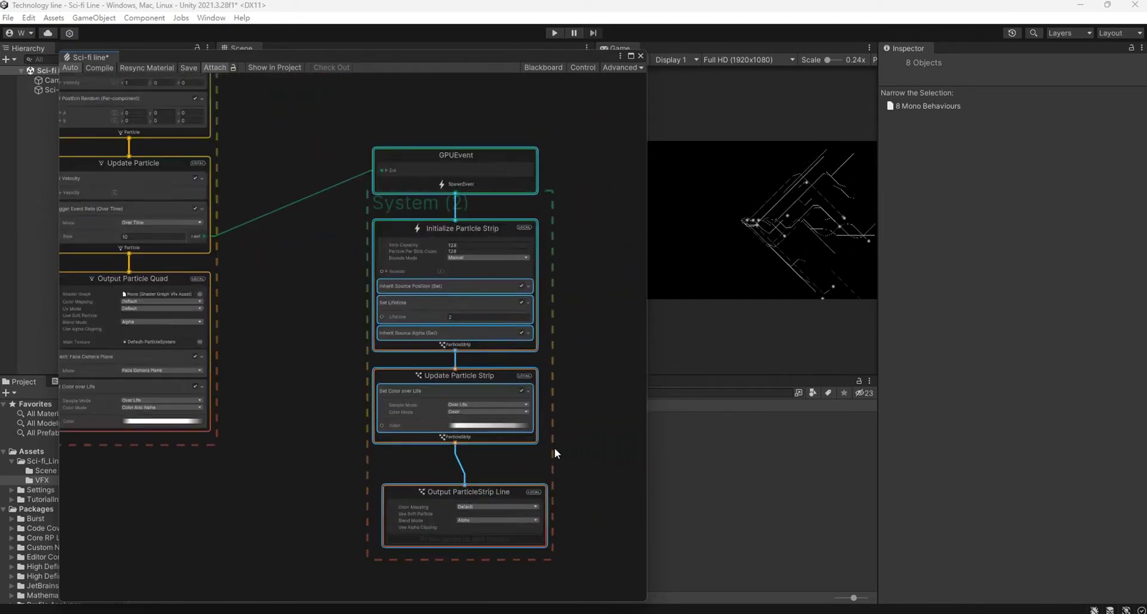
pyautogui.scroll(2, 543, 435)
# Open the strip's colour-over-life gradient and make a key a bright glowing blue.
pyautogui.scroll(2, 485, 429)
pyautogui.click(458, 412)
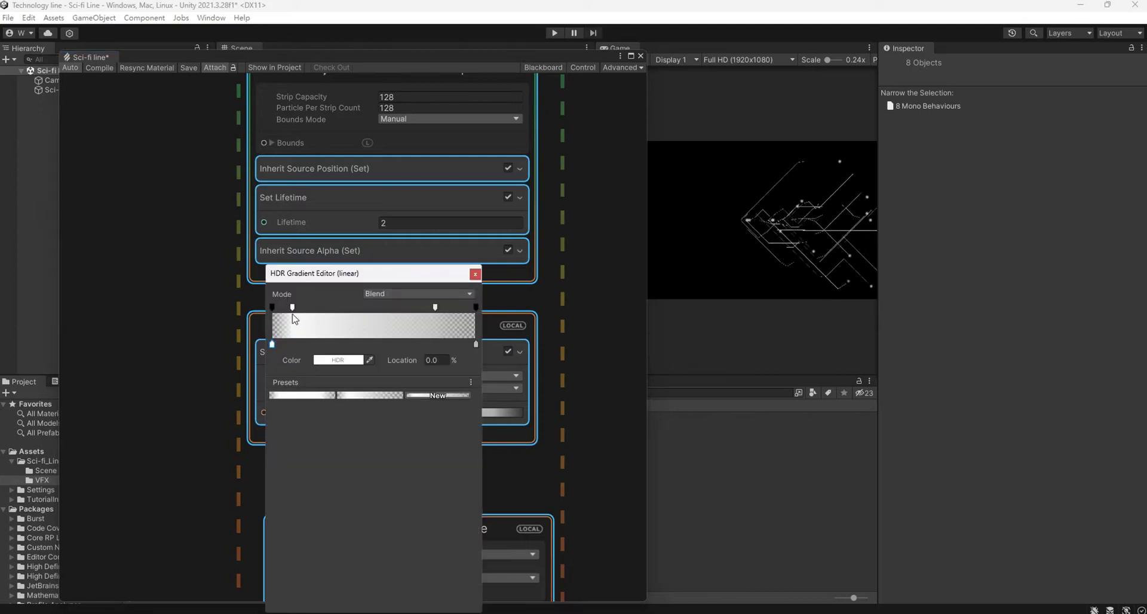
pyautogui.click(272, 346)
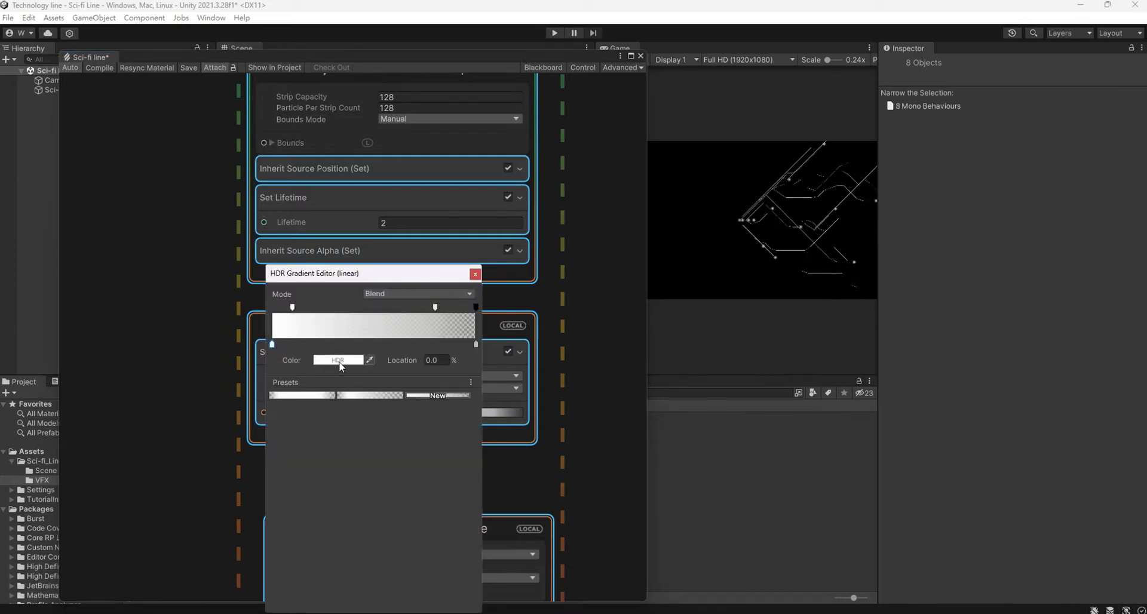
pyautogui.click(326, 360)
pyautogui.click(367, 421)
pyautogui.click(423, 352)
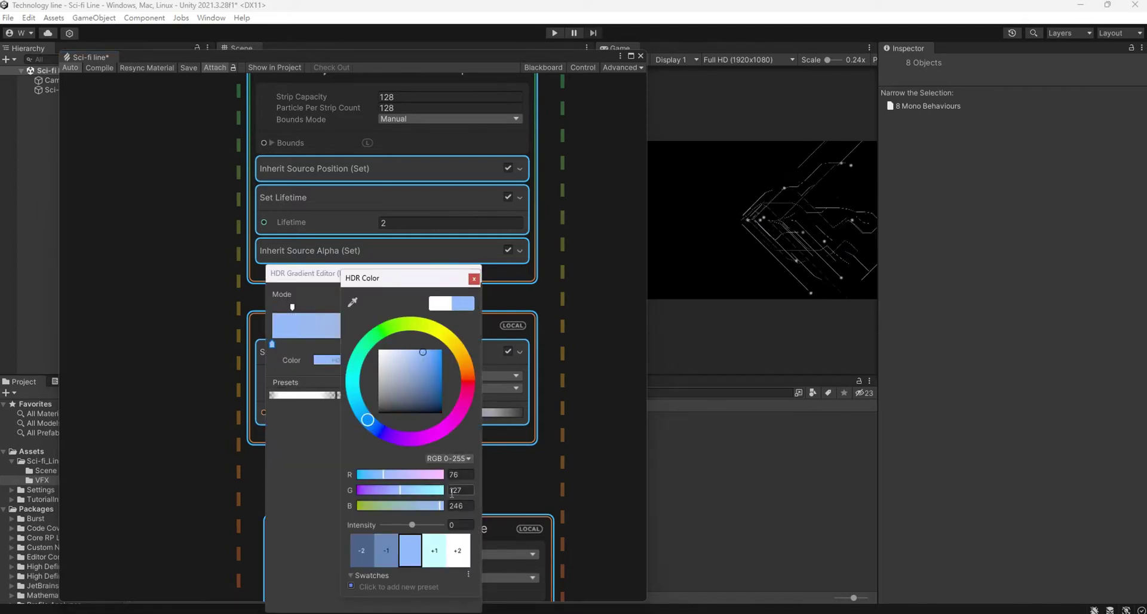
pyautogui.click(426, 525)
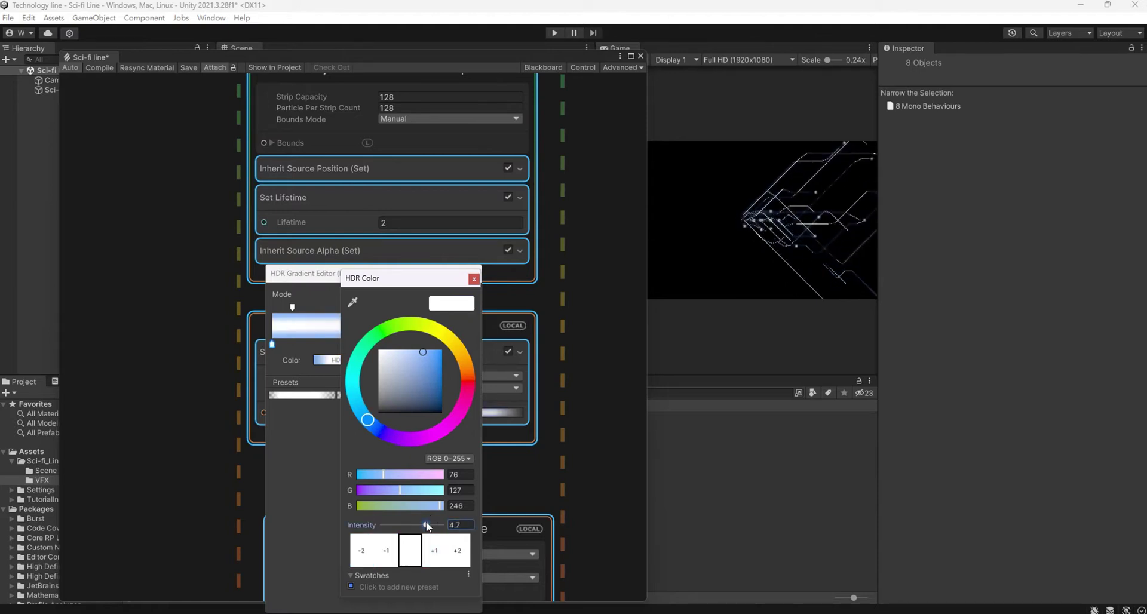
pyautogui.click(474, 279)
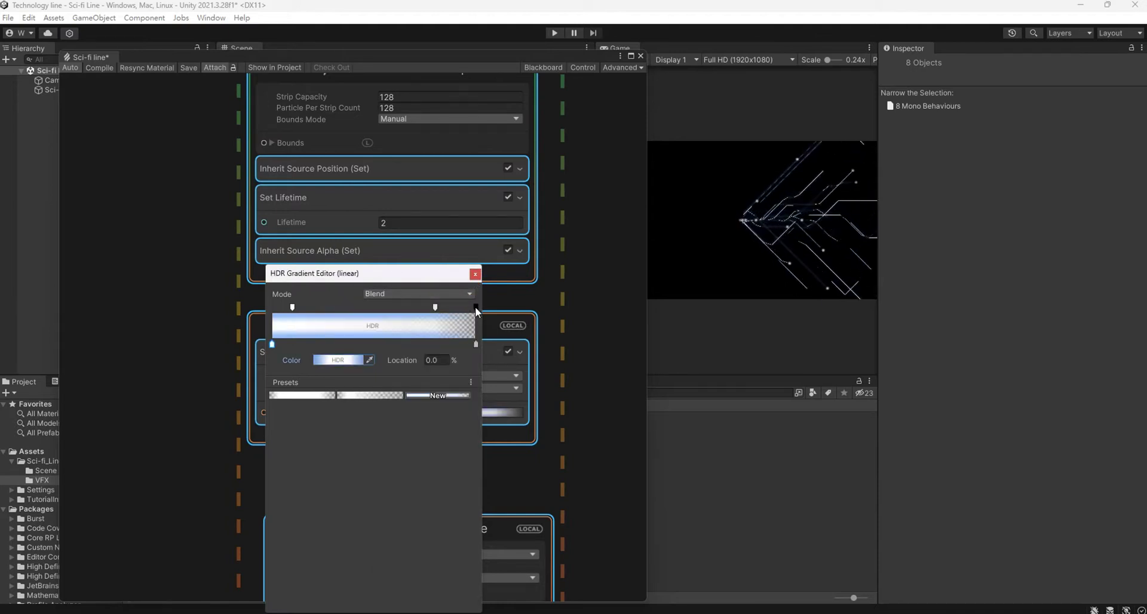
# Raise the start key's HDR intensity to 4.7 and close the picker and gradient editor.
pyautogui.click(357, 360)
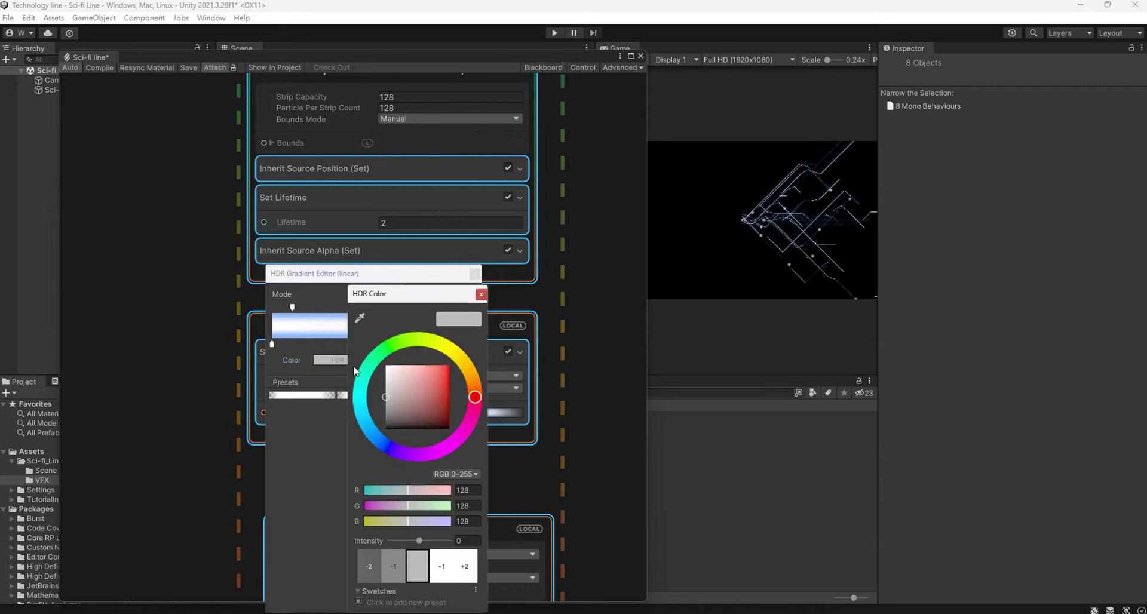
pyautogui.click(434, 541)
pyautogui.click(480, 295)
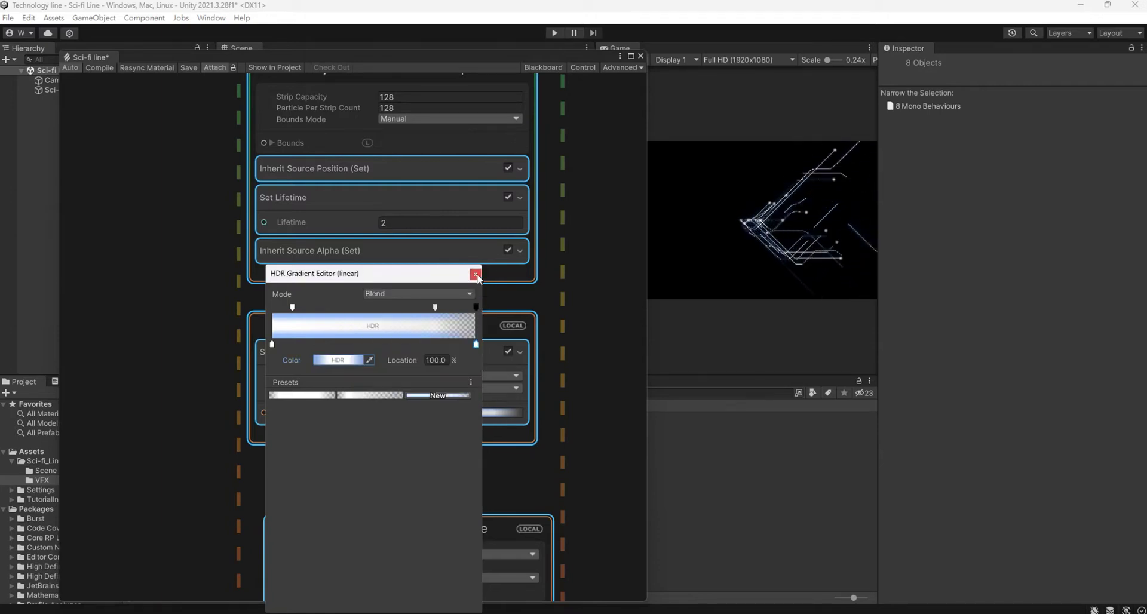
pyautogui.click(475, 274)
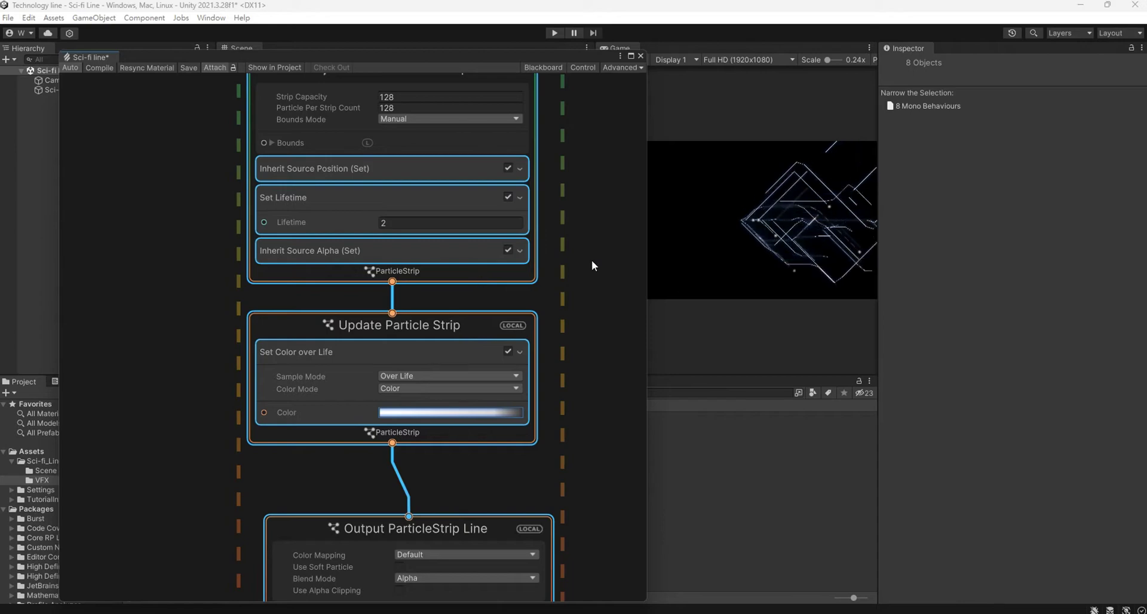
# Shift the graph window down and orbit the Scene view lower to see the glowing strip lines.
pyautogui.moveTo(199, 331)
pyautogui.mouseDown(button='middle')
pyautogui.moveTo(347, 317)
pyautogui.moveTo(411, 368)
pyautogui.mouseUp(button='middle')
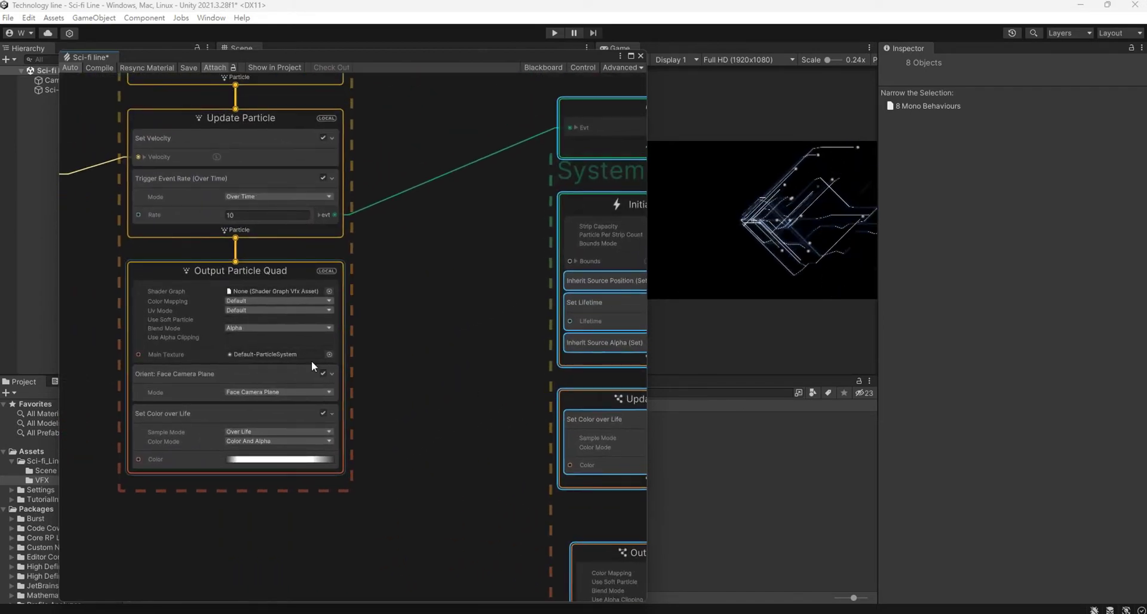
pyautogui.moveTo(509, 58); pyautogui.dragTo(577, 351)
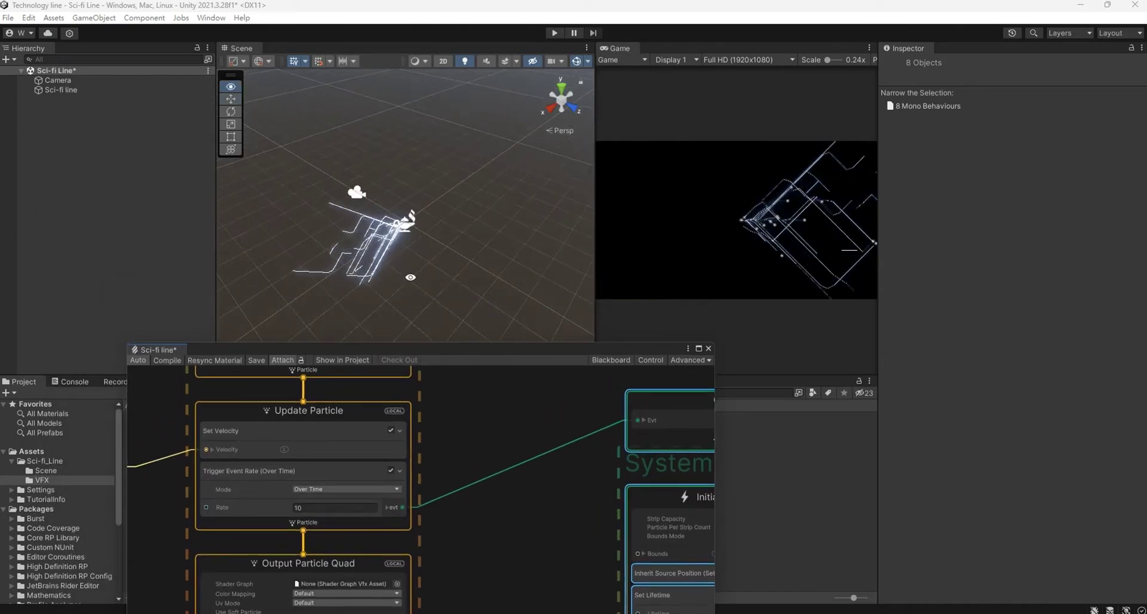
pyautogui.moveTo(447, 267)
pyautogui.keyDown('alt'); pyautogui.mouseDown()
pyautogui.moveTo(639, 227)
pyautogui.moveTo(414, 242)
pyautogui.mouseUp(); pyautogui.keyUp('alt')
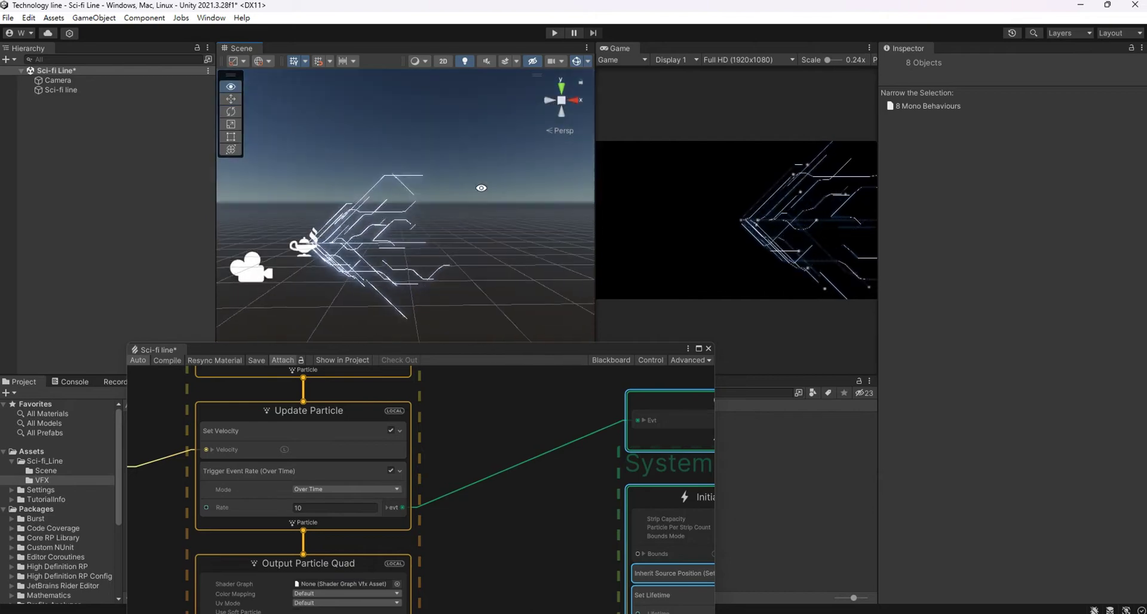
pyautogui.click(69, 123)
# Create a Global Volume with a new Global Volume Profile and add a Bloom override.
pyautogui.rightClick(69, 123)
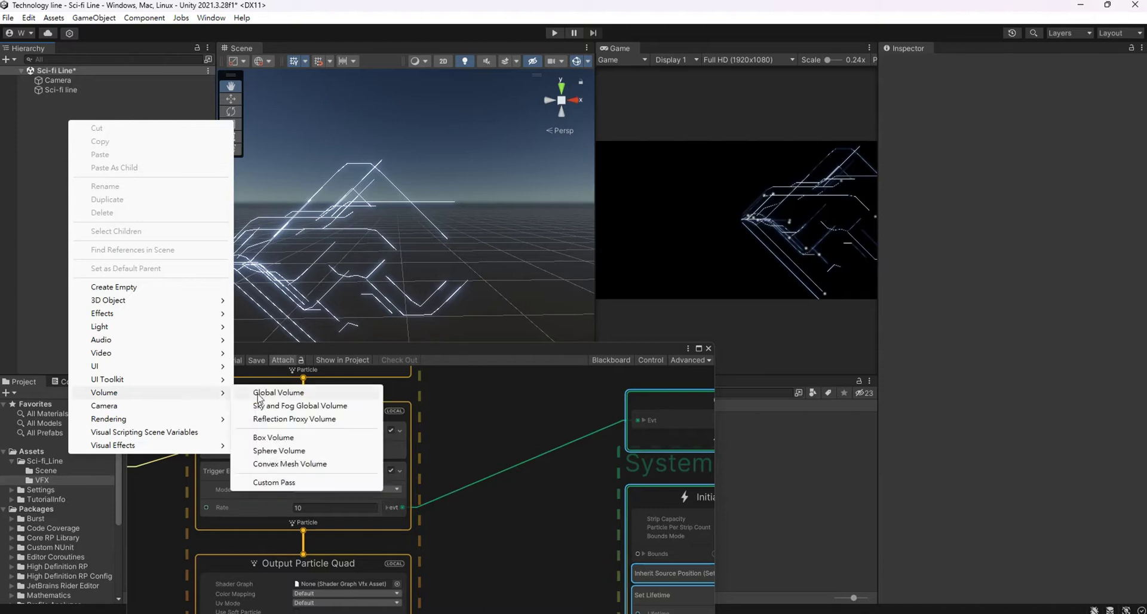
pyautogui.click(259, 394)
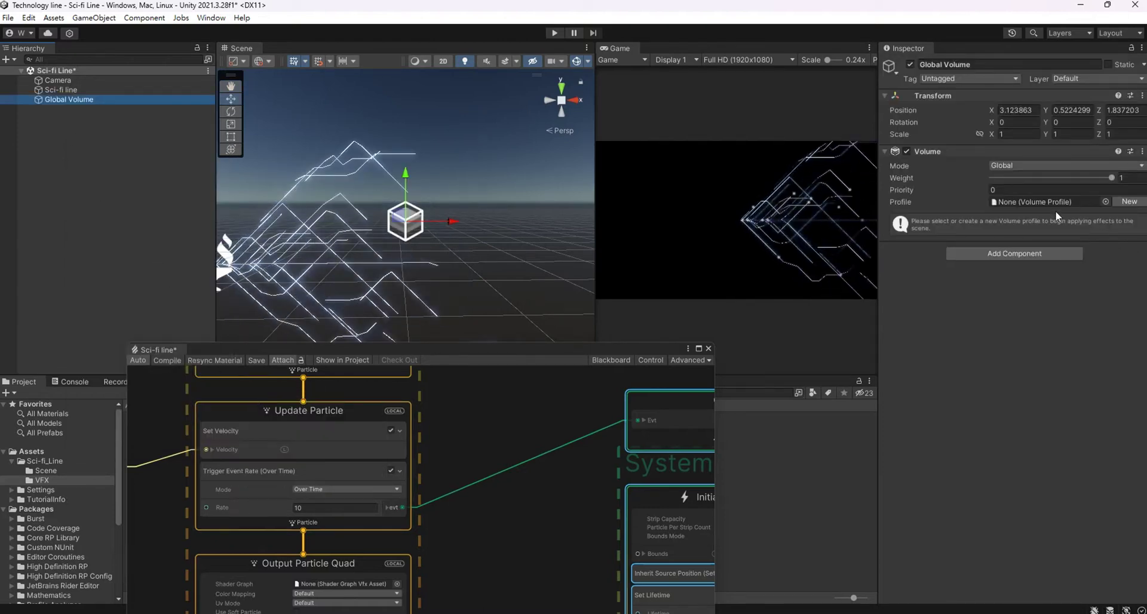
pyautogui.click(1129, 201)
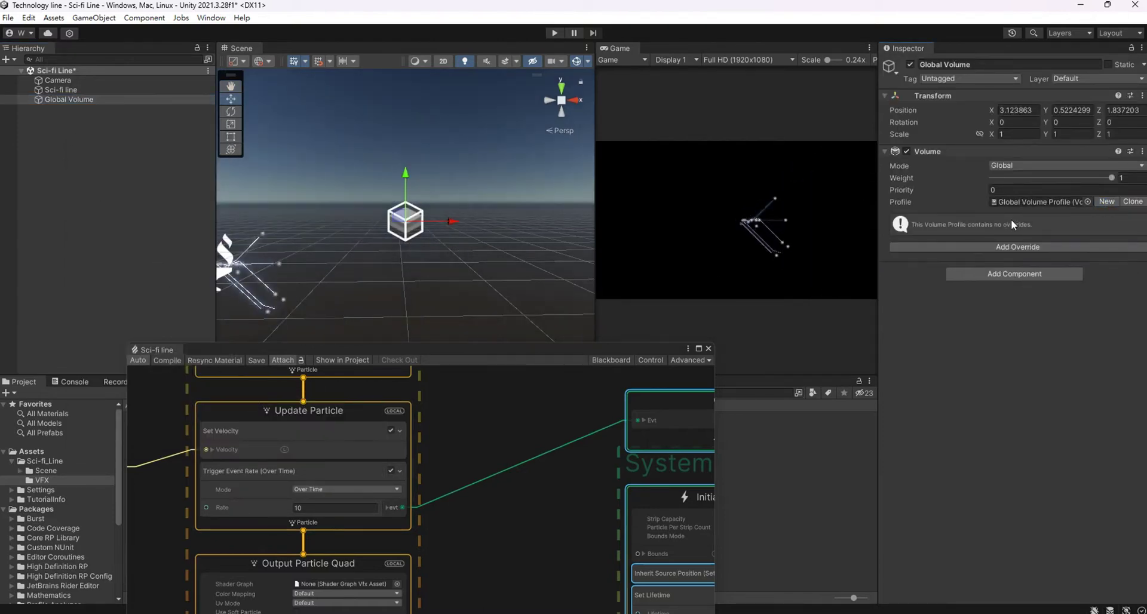
pyautogui.click(986, 246)
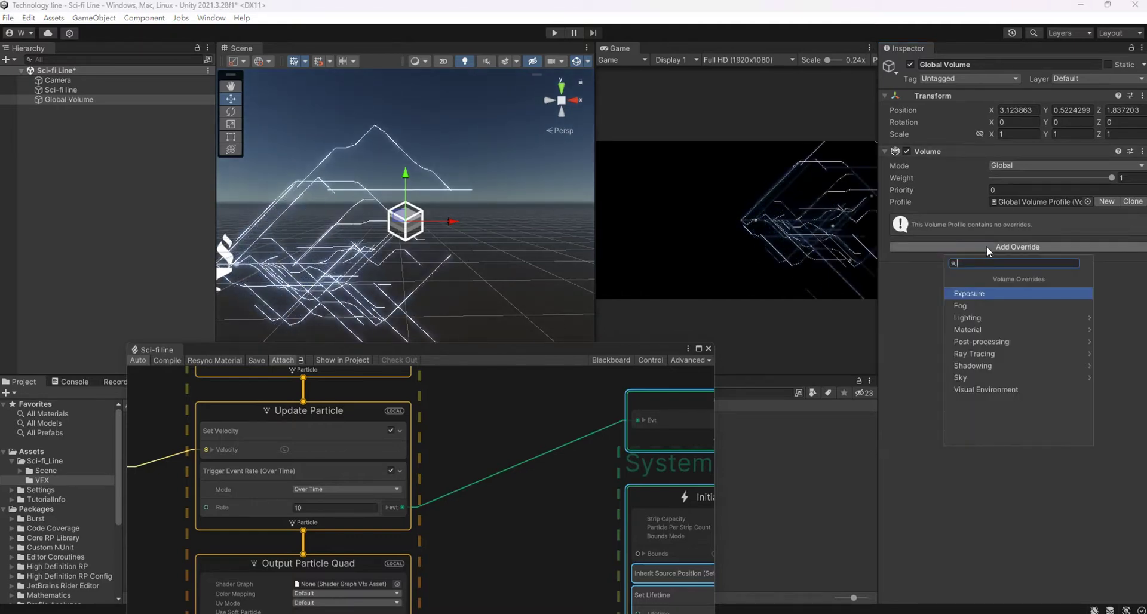
pyautogui.write('bloom')
pyautogui.press('Return')
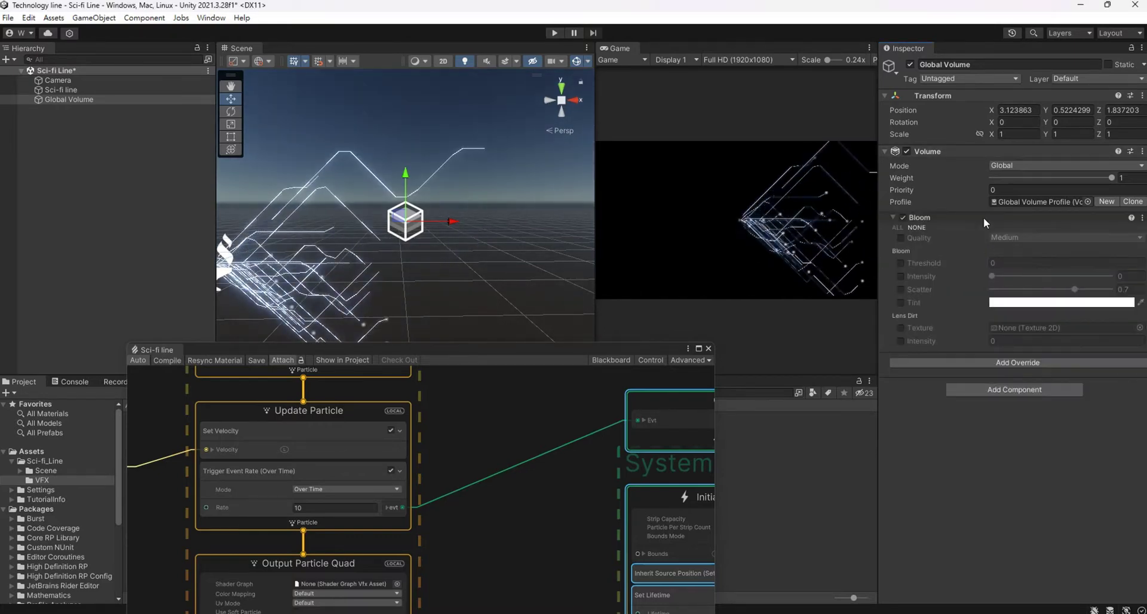
# Set Bloom Quality to High and enable the Threshold and Intensity overrides, raising Intensity.
pyautogui.click(901, 237)
pyautogui.click(979, 237)
pyautogui.click(969, 288)
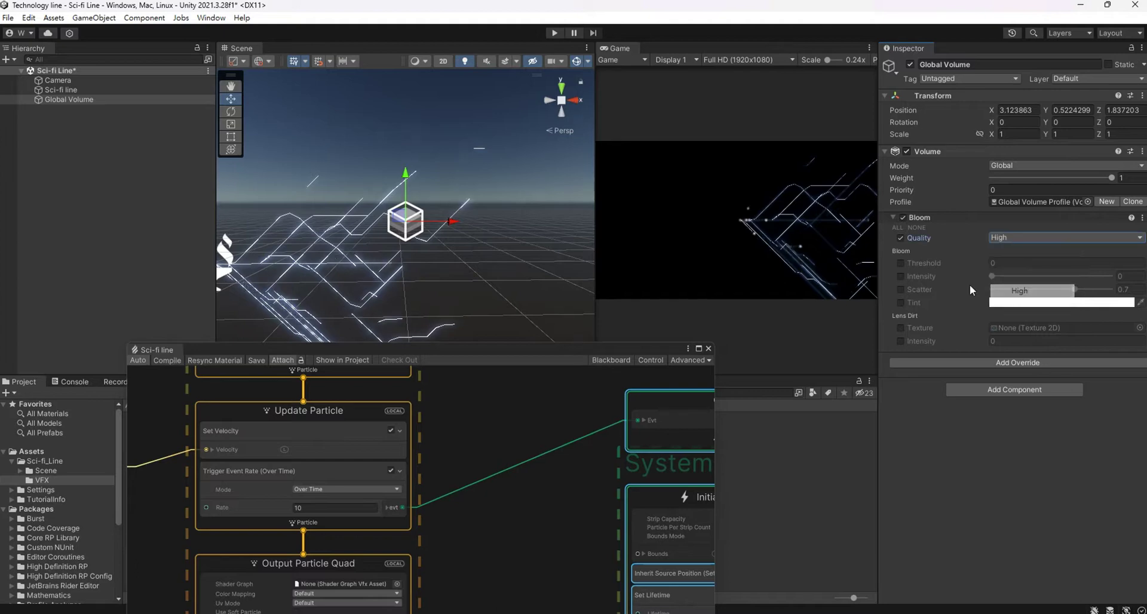
pyautogui.click(900, 263)
pyautogui.click(901, 276)
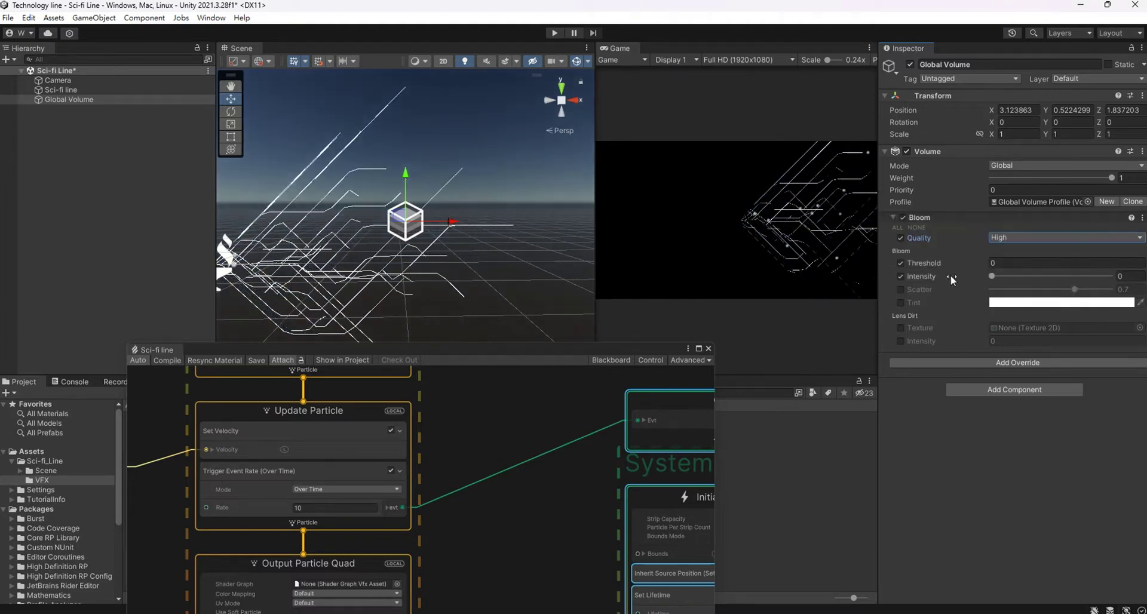
pyautogui.moveTo(951, 276); pyautogui.dragTo(1068, 291)
# Set Bloom Threshold 0.8, Intensity 0.559 and Scatter 0.725, then widen the Game view.
pyautogui.moveTo(970, 263)
pyautogui.mouseDown()
pyautogui.moveTo(1008, 258)
pyautogui.moveTo(975, 259)
pyautogui.mouseUp()
pyautogui.write('0.7')
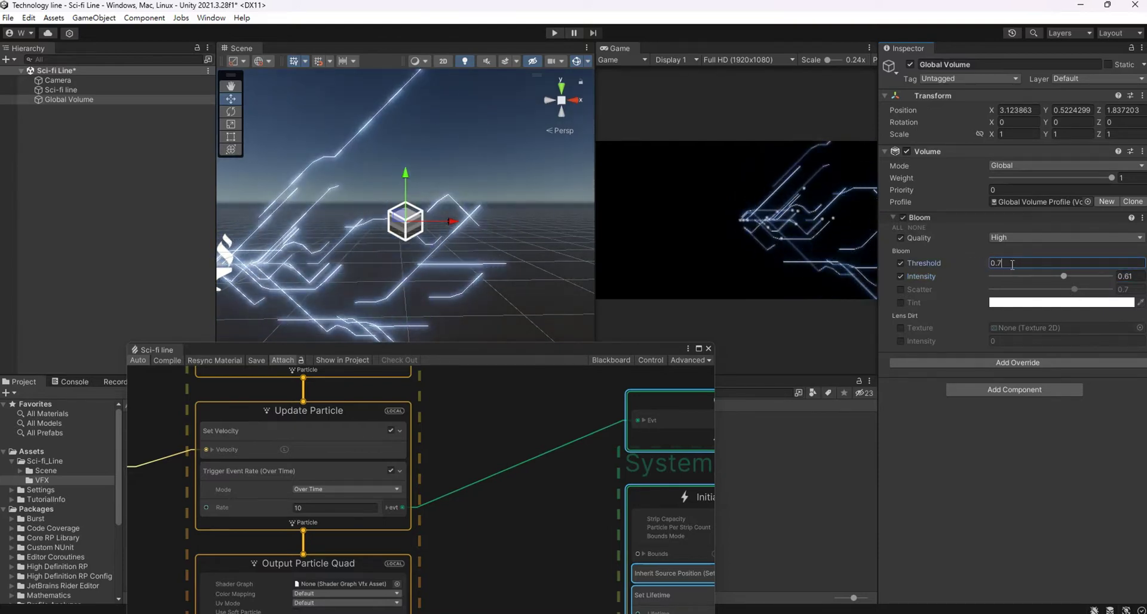
pyautogui.moveTo(1063, 276); pyautogui.dragTo(1057, 276)
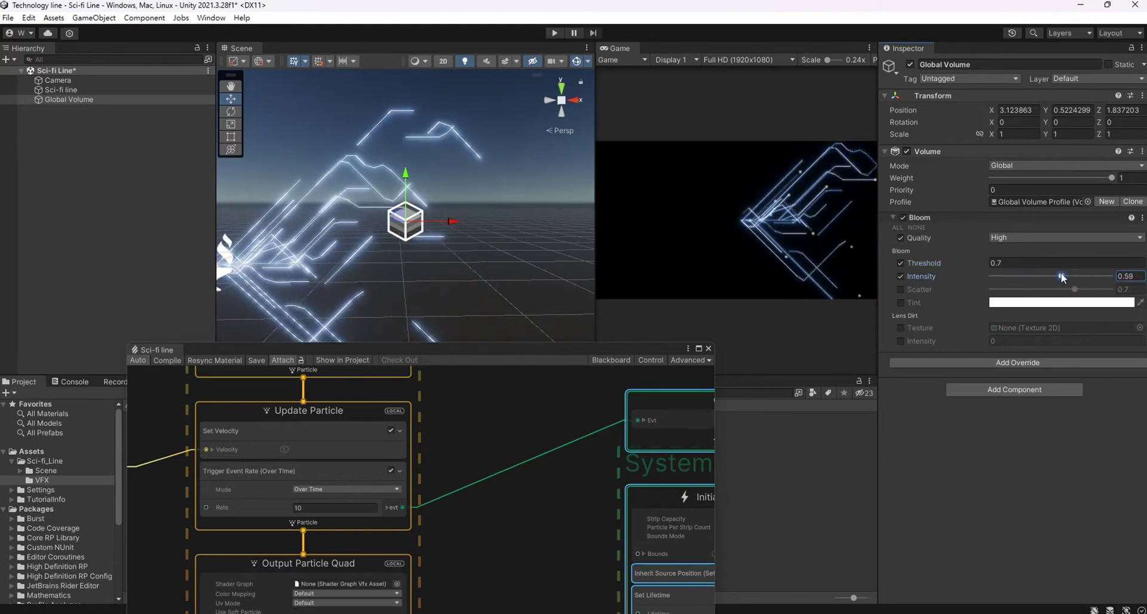
pyautogui.doubleClick(999, 263)
pyautogui.write('0.8')
pyautogui.click(900, 289)
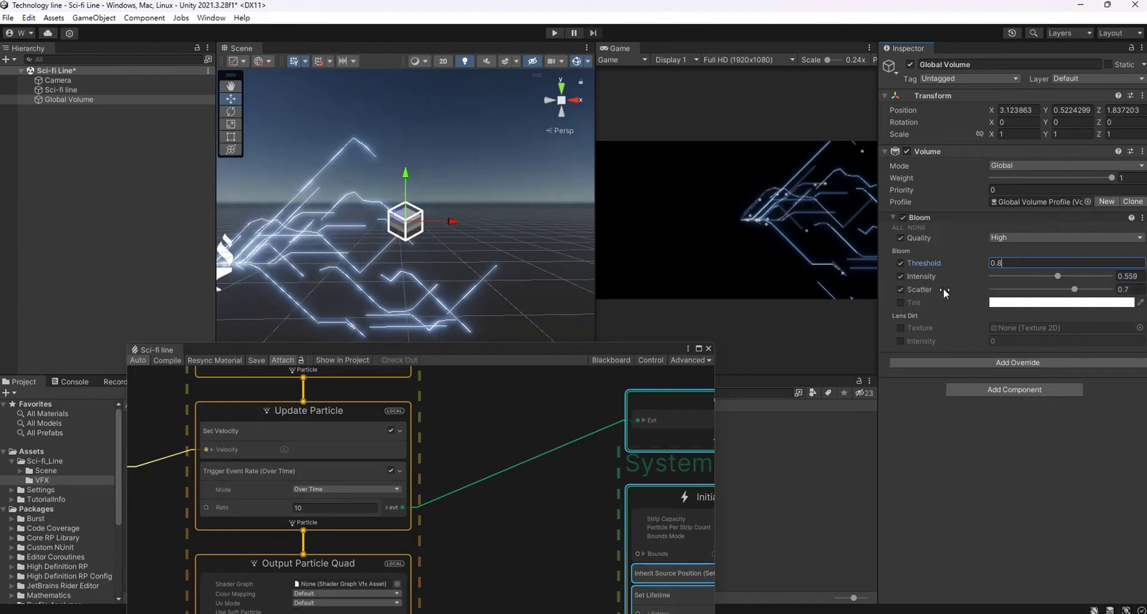
pyautogui.moveTo(1074, 289)
pyautogui.mouseDown()
pyautogui.moveTo(1038, 290)
pyautogui.moveTo(1077, 289)
pyautogui.mouseUp()
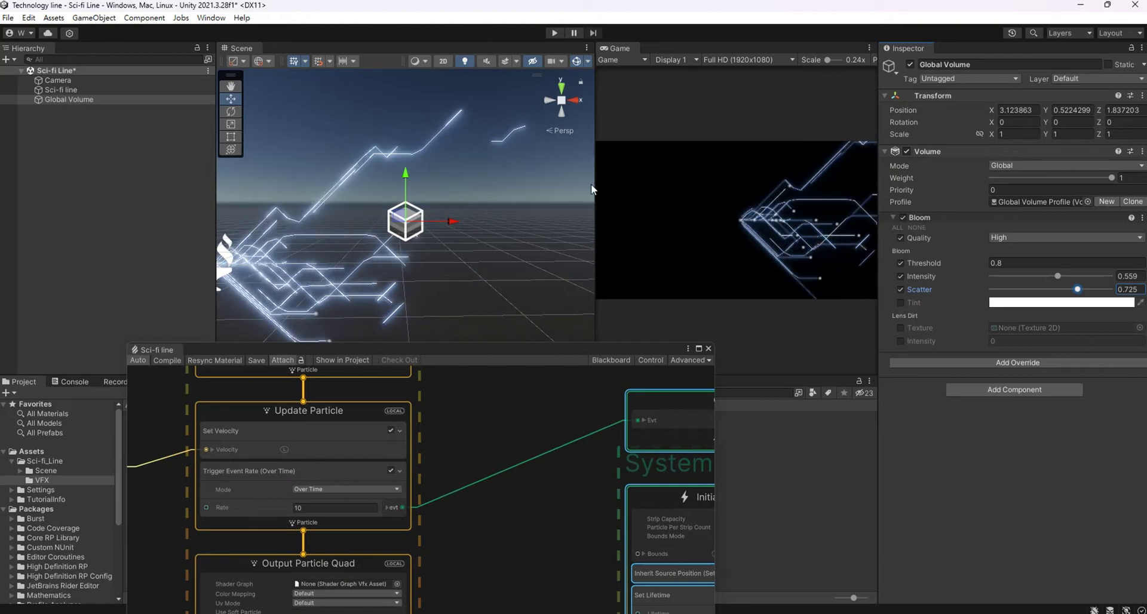
pyautogui.moveTo(593, 189); pyautogui.dragTo(440, 215)
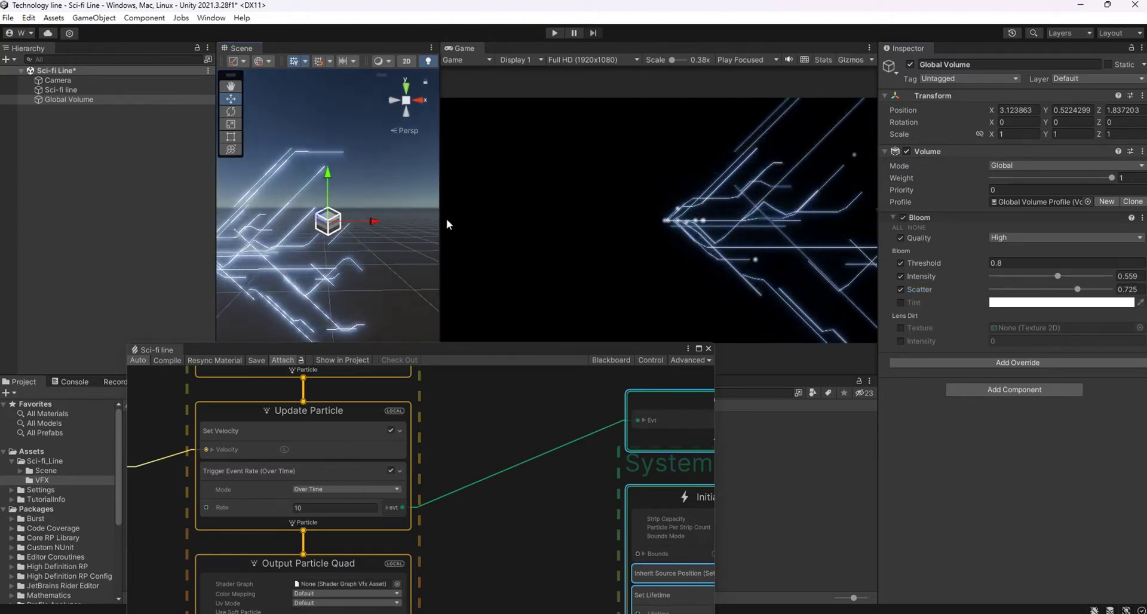
# Make the Output Particle Quad gradient key blue 45,90,243 with HDR intensity 7.6.
pyautogui.moveTo(580, 350); pyautogui.dragTo(570, 48)
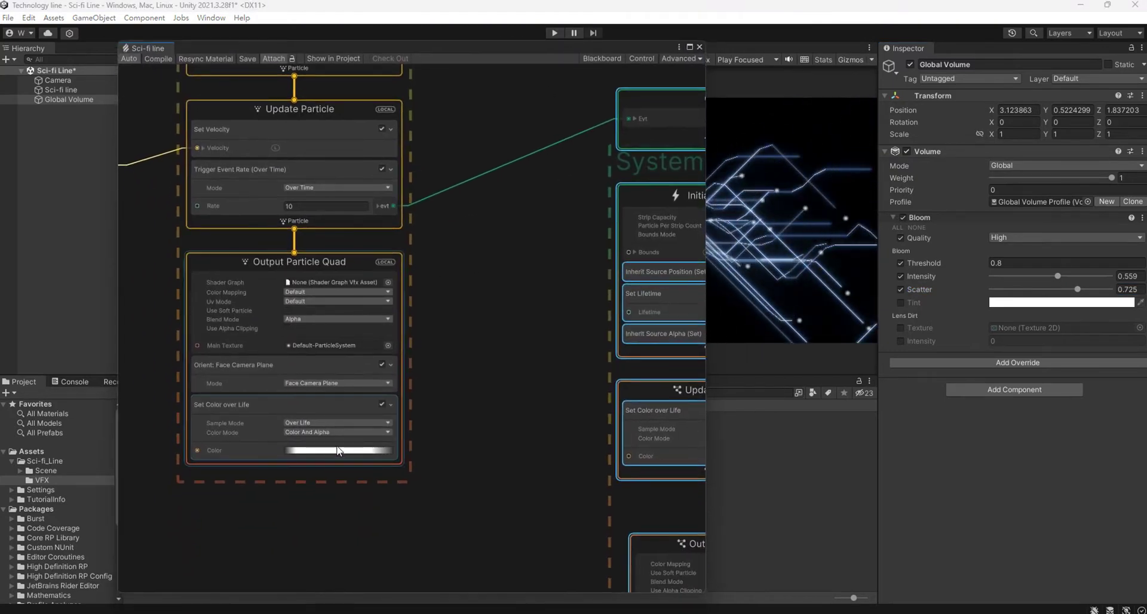
pyautogui.click(338, 450)
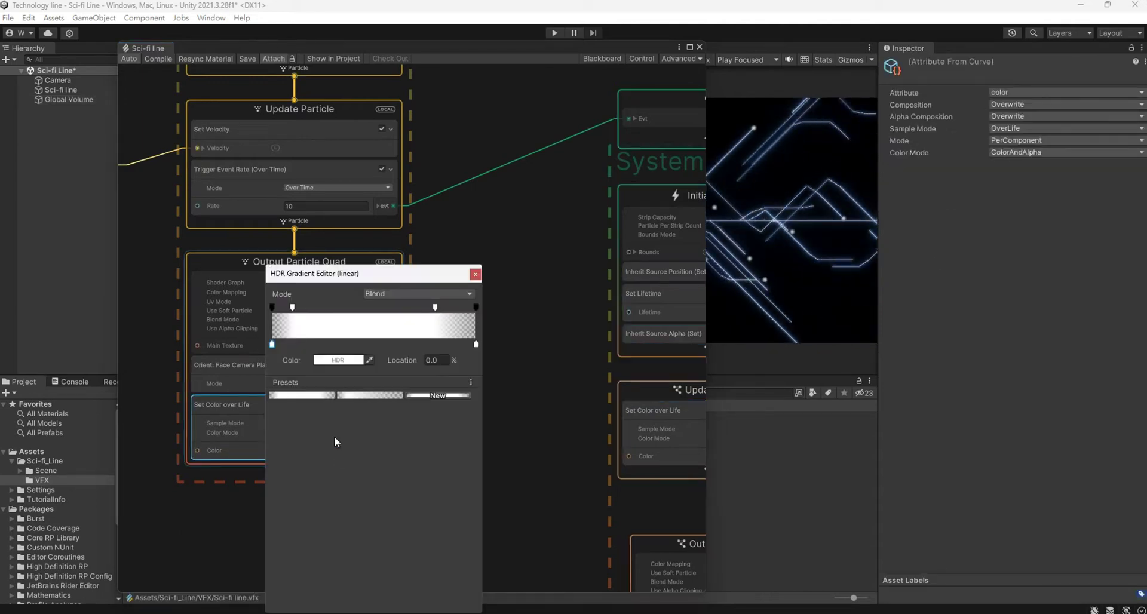
pyautogui.click(335, 361)
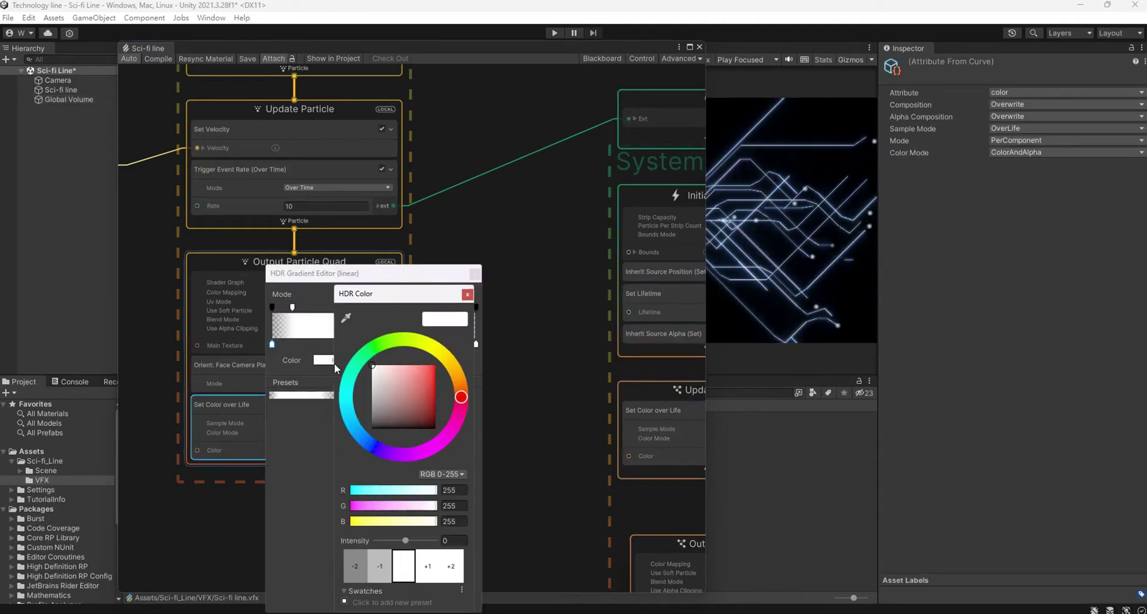
pyautogui.click(424, 368)
pyautogui.click(428, 555)
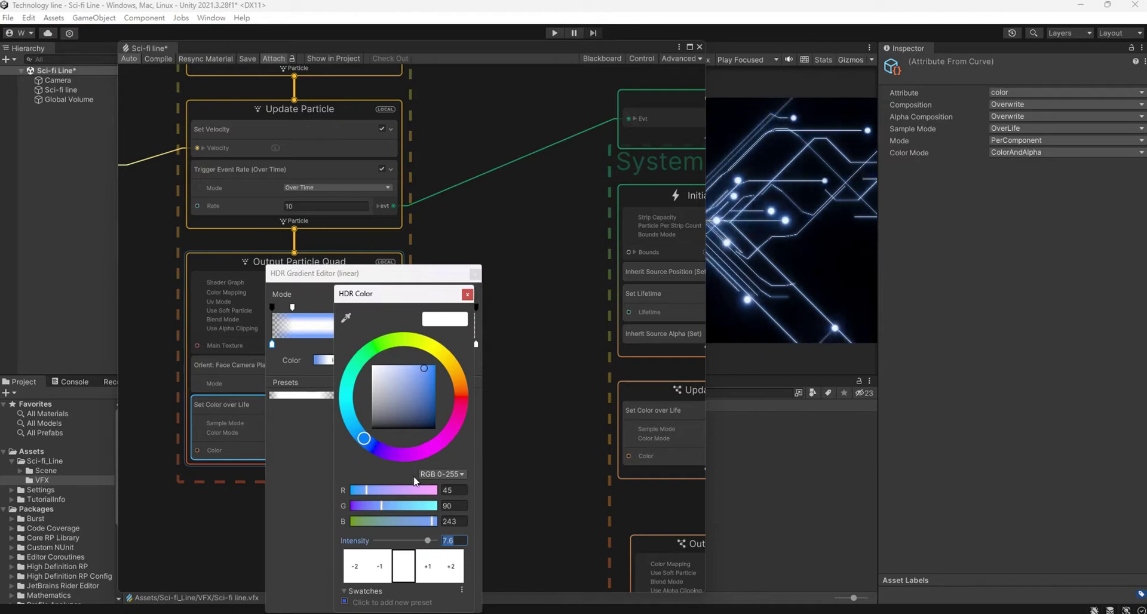
pyautogui.click(491, 373)
pyautogui.click(475, 274)
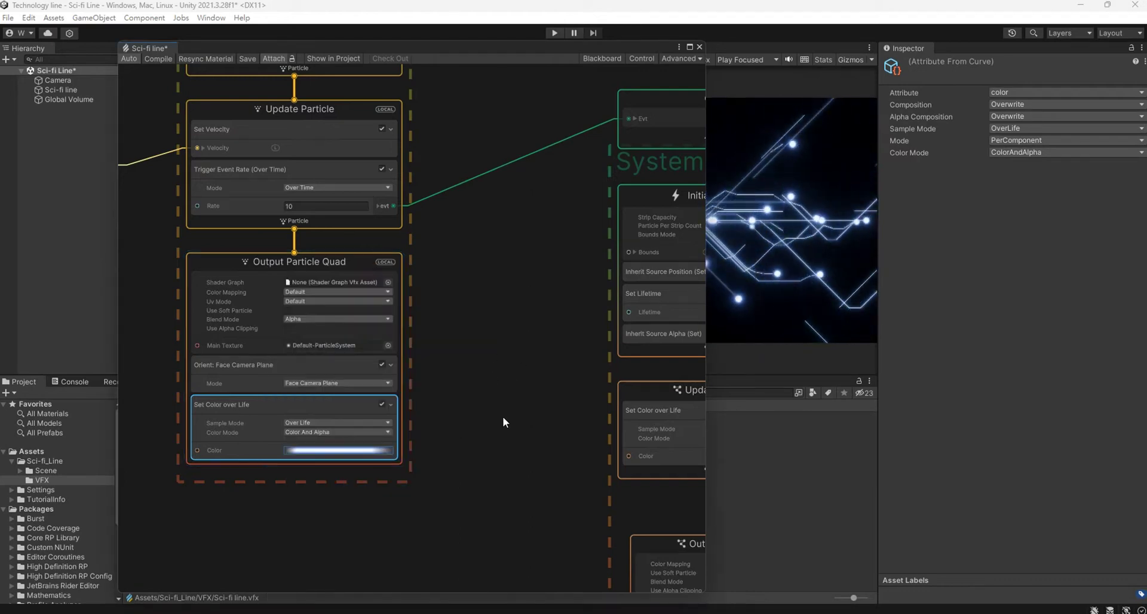
# Add a Set Size block to Output Particle Quad with Size 0.05.
pyautogui.moveTo(455, 378); pyautogui.dragTo(524, 597, button='middle')
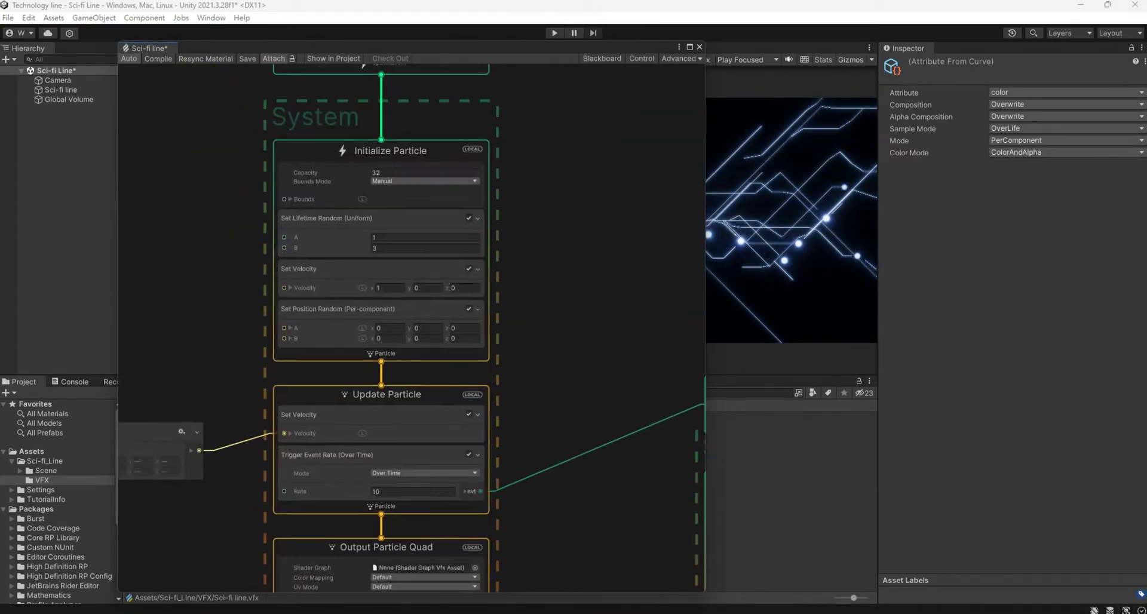
pyautogui.moveTo(544, 411); pyautogui.dragTo(585, 231, button='middle')
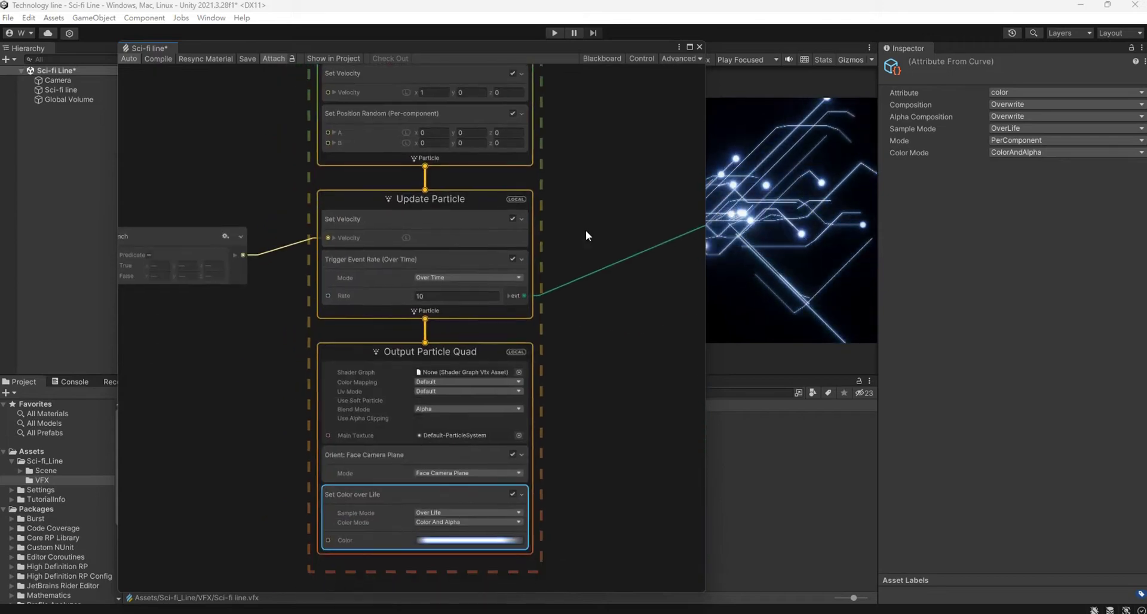
pyautogui.moveTo(543, 476); pyautogui.dragTo(543, 458, button='middle')
pyautogui.rightClick(472, 474)
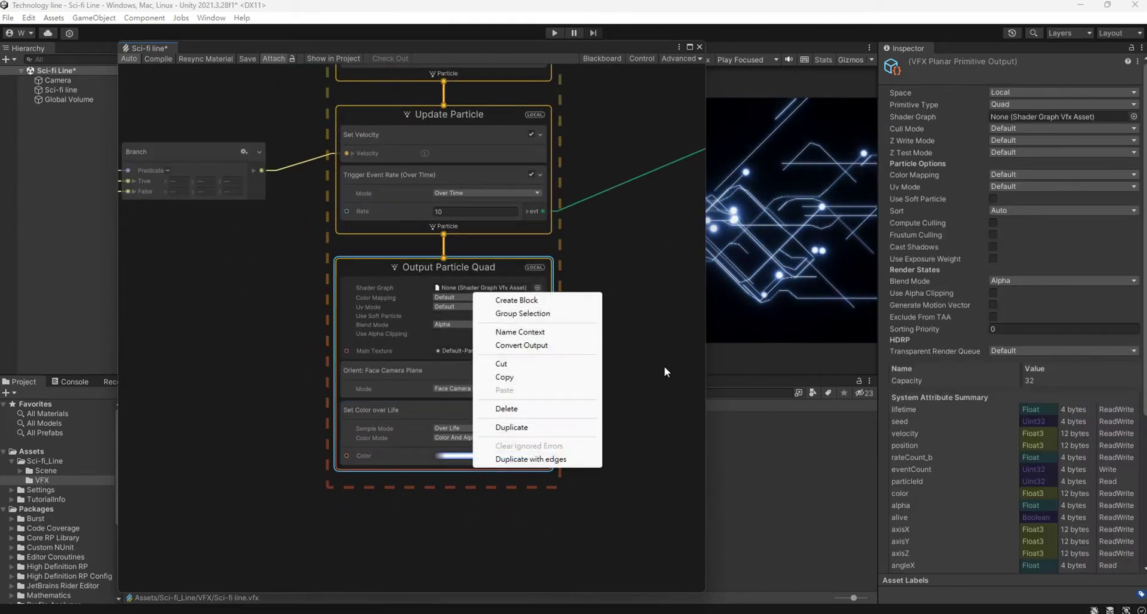
pyautogui.click(536, 304)
pyautogui.write('set')
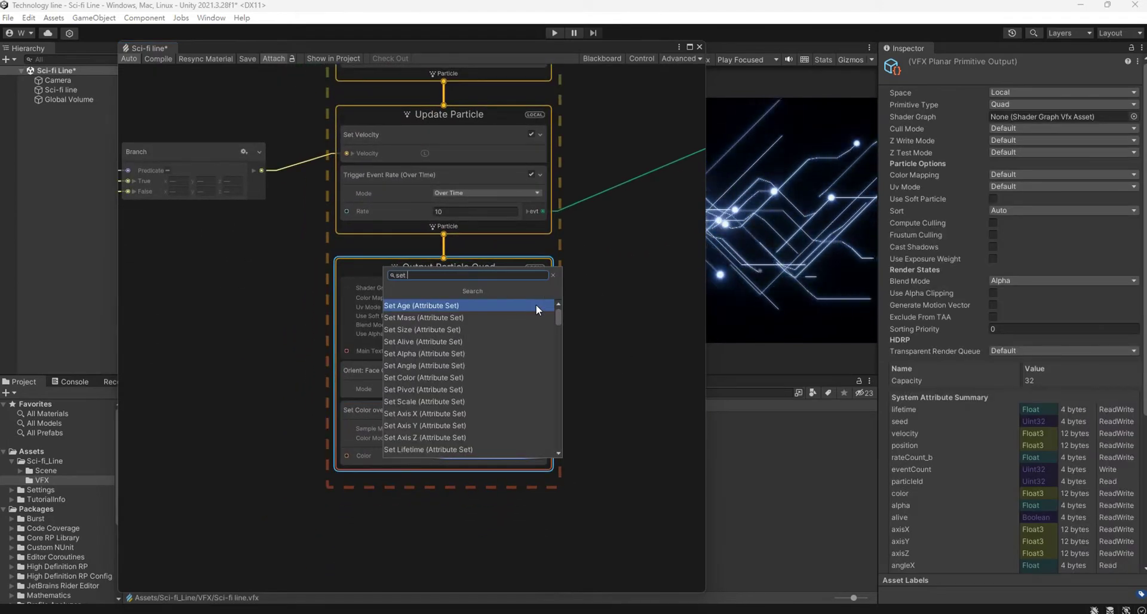
pyautogui.write(' size')
pyautogui.press('Return')
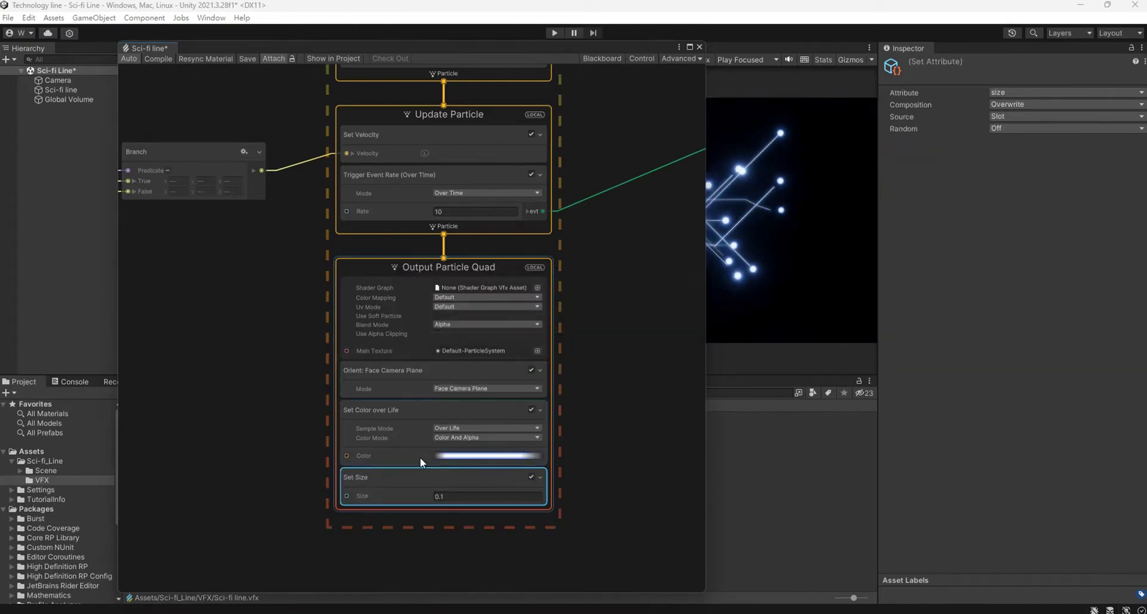
pyautogui.click(460, 497)
pyautogui.write('0.01')
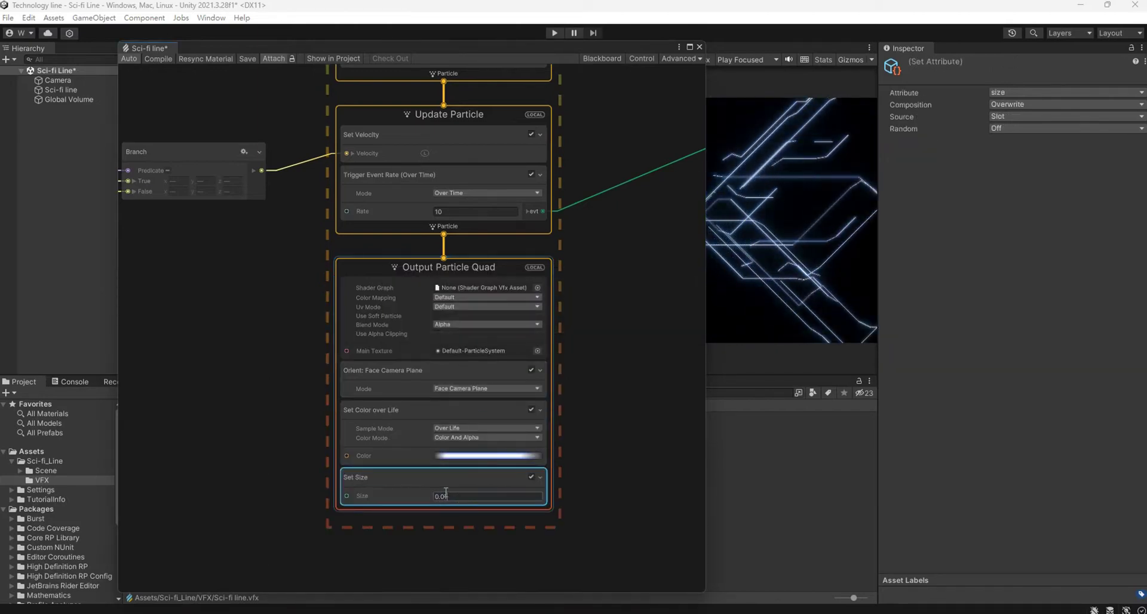
pyautogui.press('BackSpace')
pyautogui.write('5')
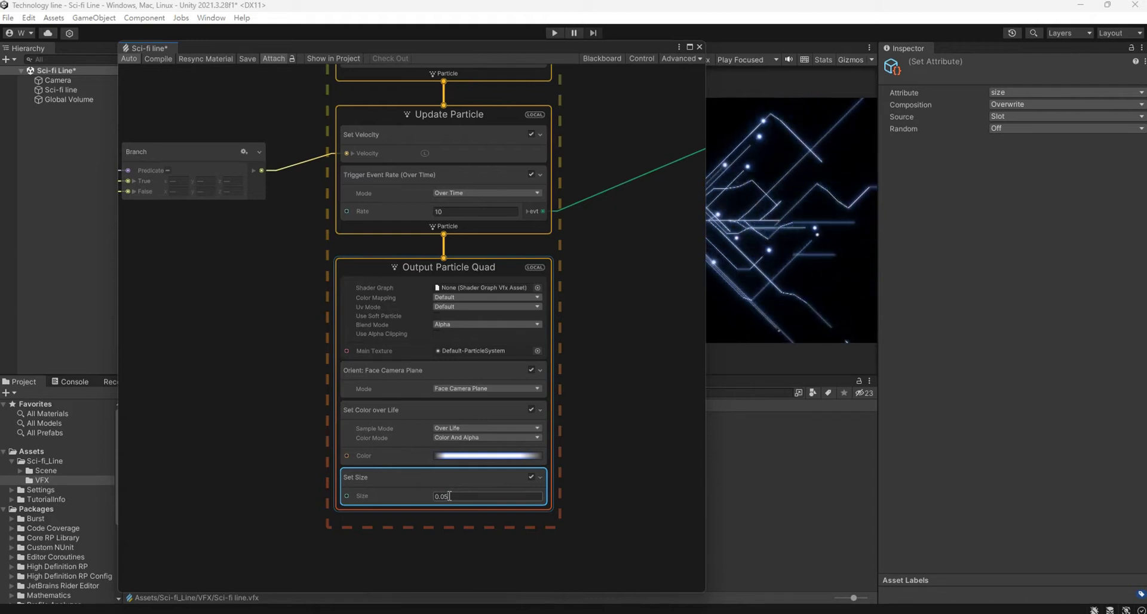
# Reposition the graph window and marquee-select the whole Output Particle Quad context.
pyautogui.moveTo(626, 46); pyautogui.dragTo(529, 69)
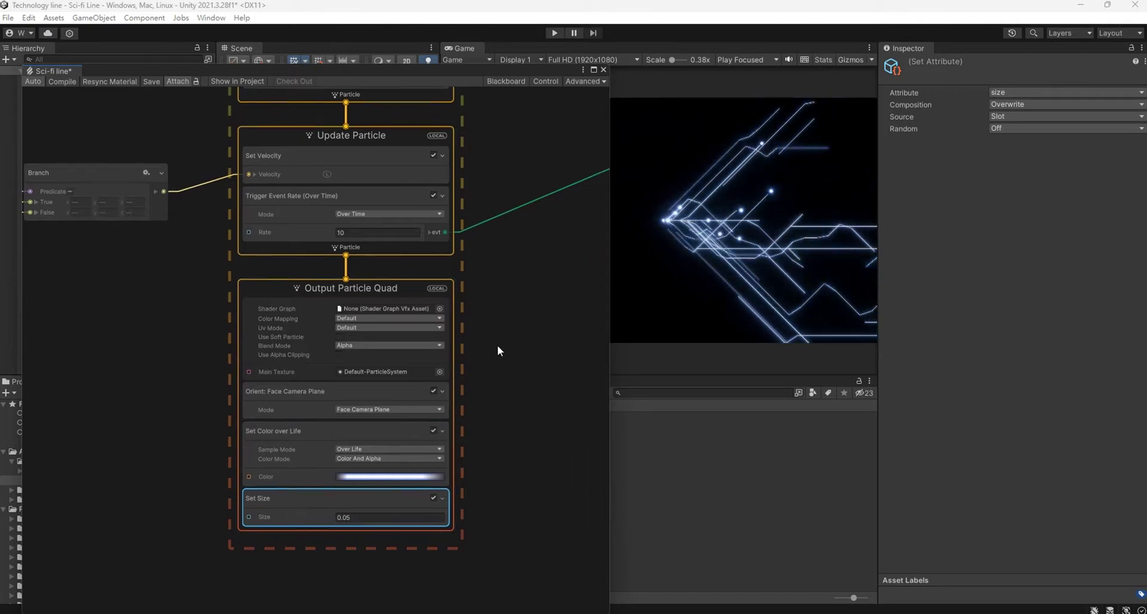
pyautogui.moveTo(497, 345); pyautogui.dragTo(475, 303, button='middle')
pyautogui.moveTo(481, 222); pyautogui.dragTo(303, 481)
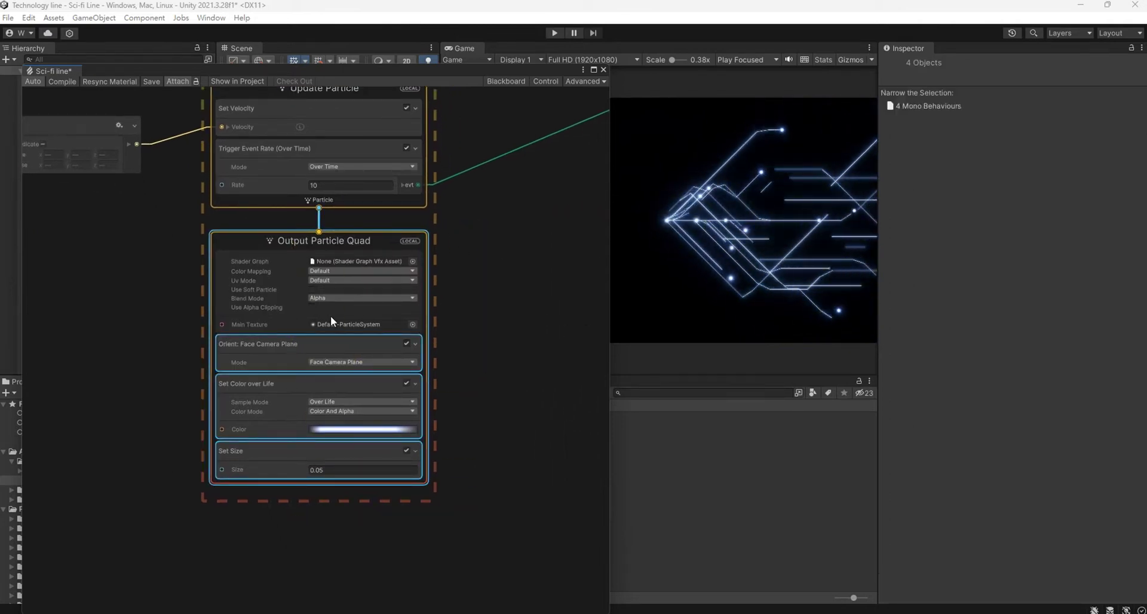
# Delete the selected Output Particle Quad context.
pyautogui.press('Delete')
pyautogui.moveTo(446, 236); pyautogui.dragTo(374, 280, button='middle')
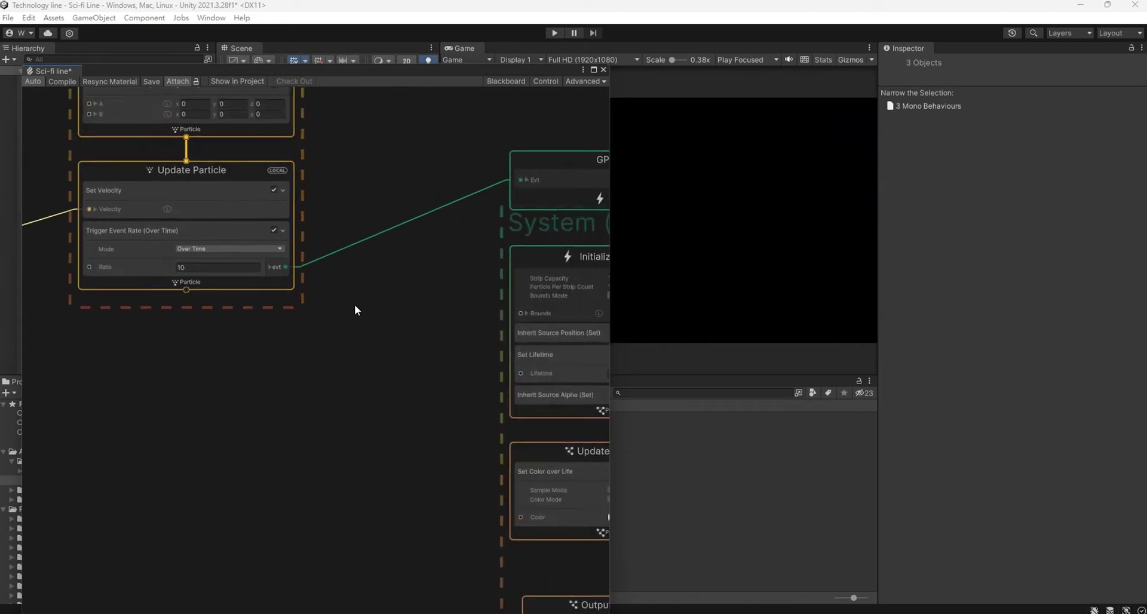
pyautogui.scroll(-3, 353, 303)
pyautogui.scroll(4, 455, 472)
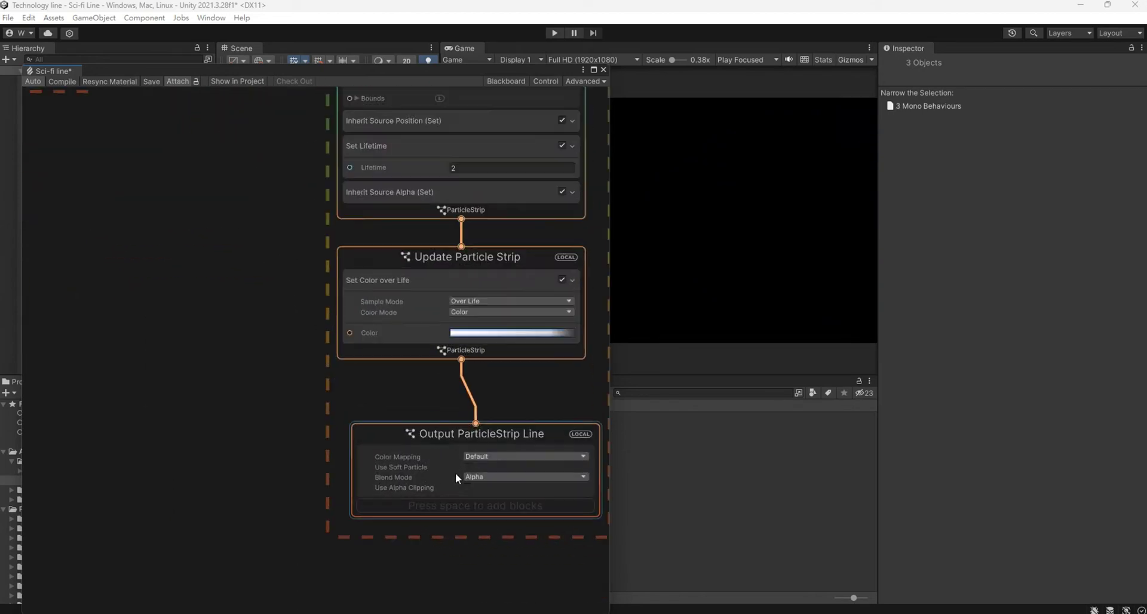
# Switch the Output ParticleStrip Line blend mode from Alpha to Additive.
pyautogui.moveTo(449, 428); pyautogui.dragTo(428, 406)
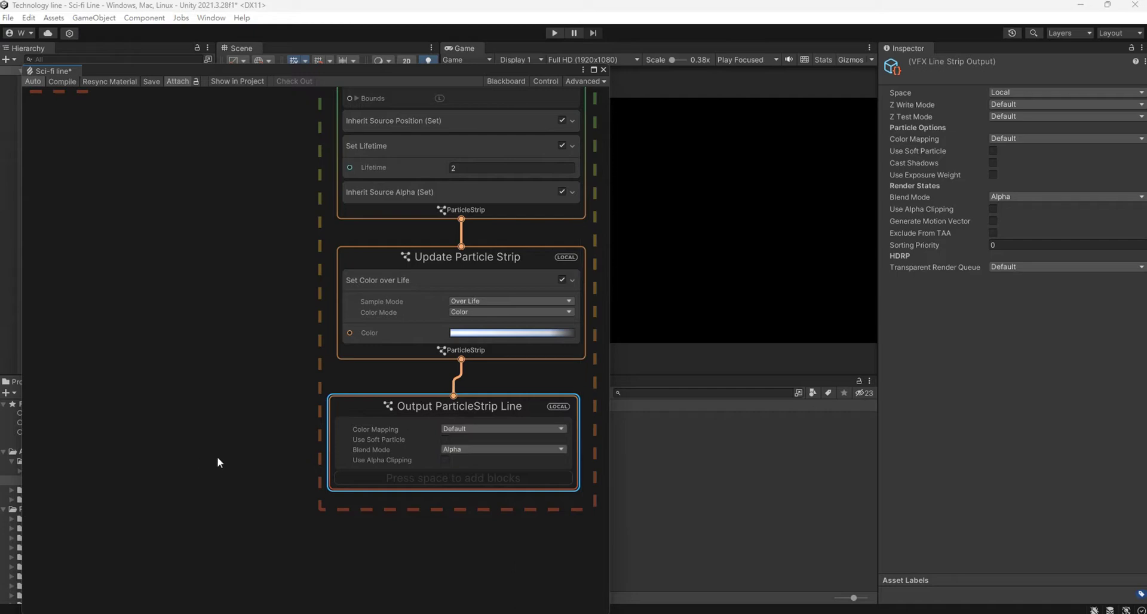
pyautogui.scroll(1, 399, 362)
pyautogui.click(508, 374)
pyautogui.click(478, 375)
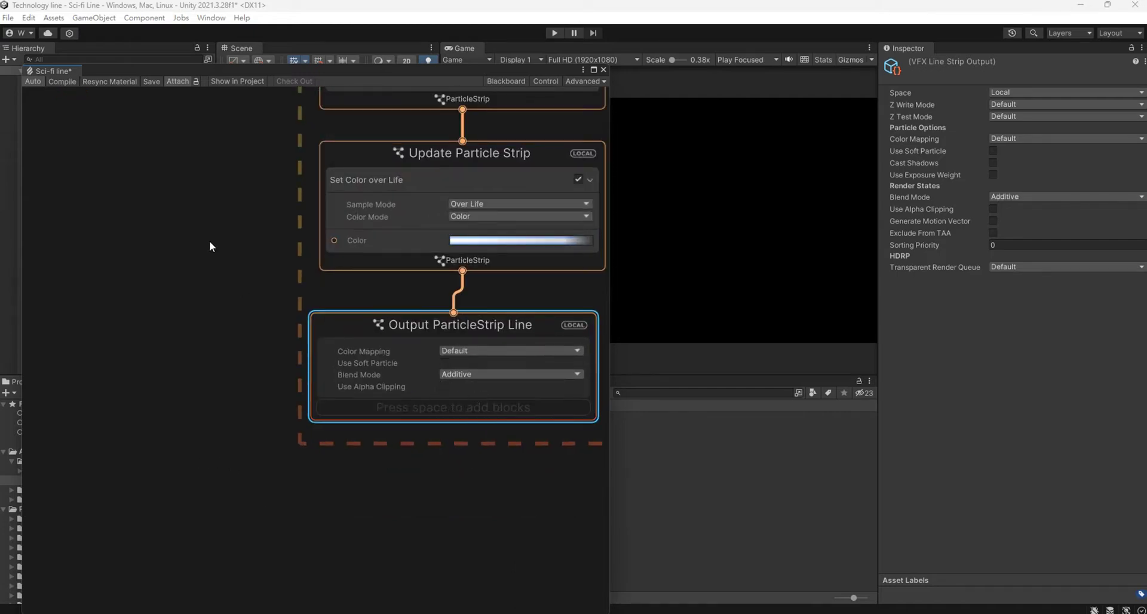
pyautogui.scroll(-3, 209, 246)
pyautogui.scroll(3, 435, 378)
pyautogui.moveTo(367, 254); pyautogui.dragTo(436, 457, button='middle')
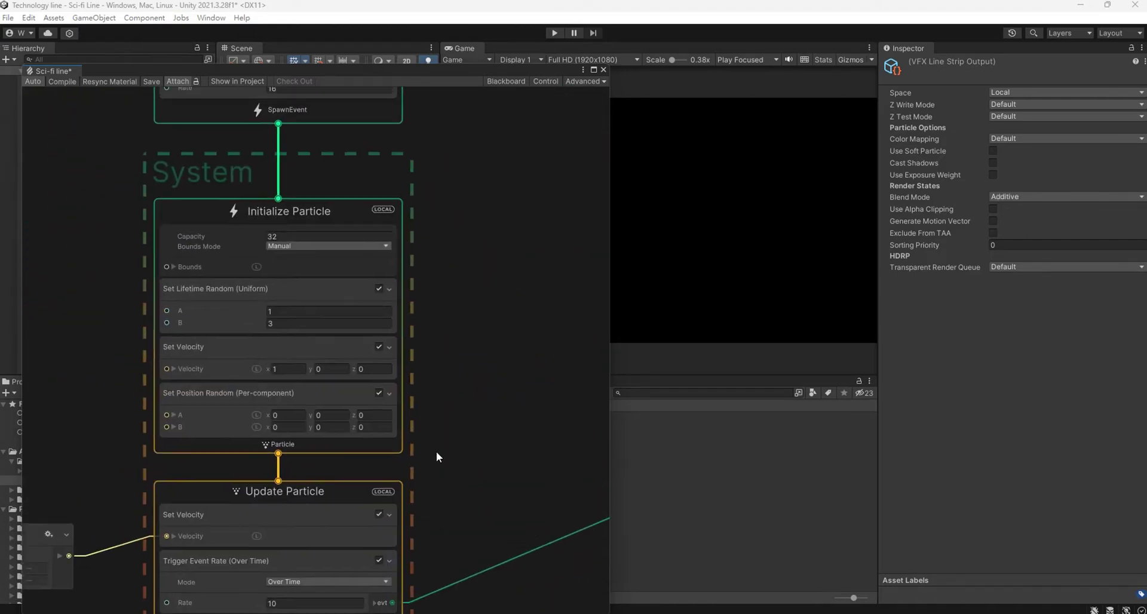
# Add a Set Alpha over Life block to Update Particle.
pyautogui.moveTo(458, 393); pyautogui.dragTo(471, 356, button='middle')
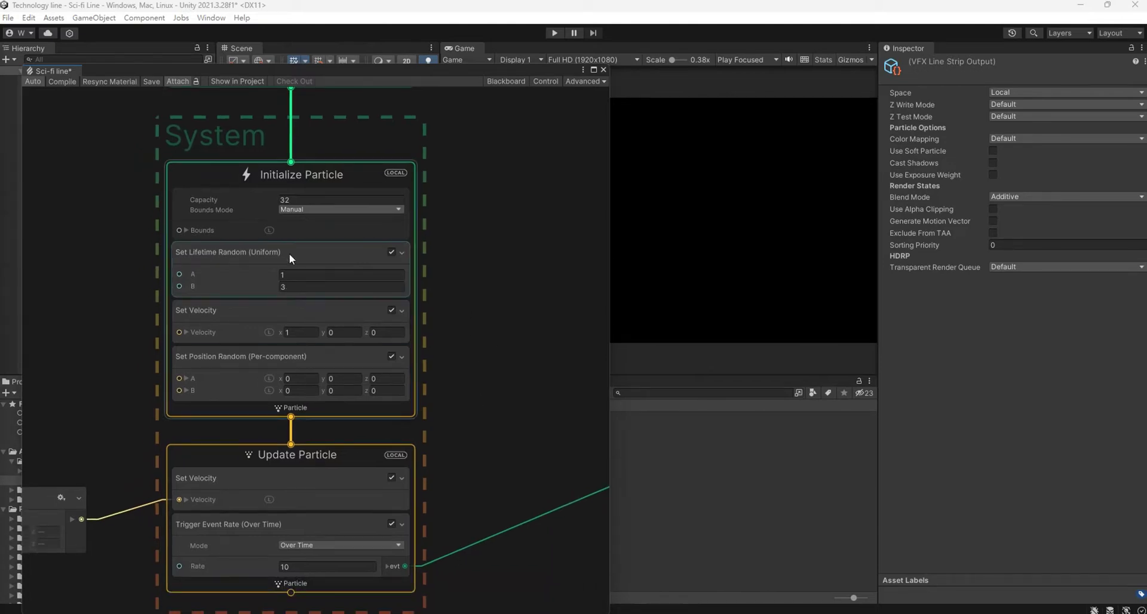
pyautogui.moveTo(320, 410); pyautogui.dragTo(471, 284, button='middle')
pyautogui.rightClick(368, 288)
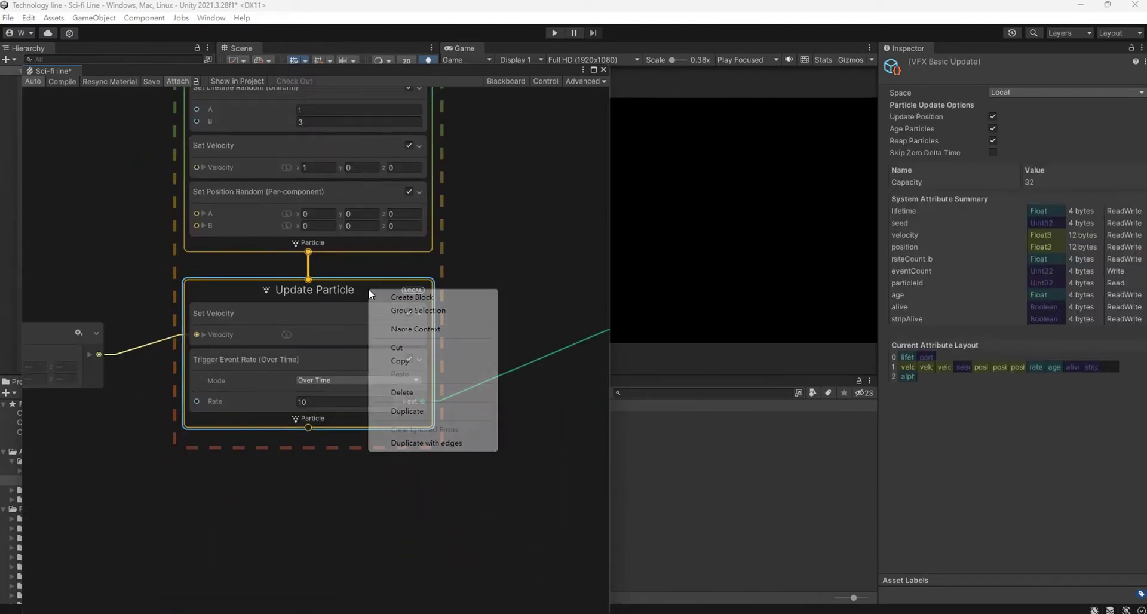
pyautogui.click(389, 297)
pyautogui.write('se')
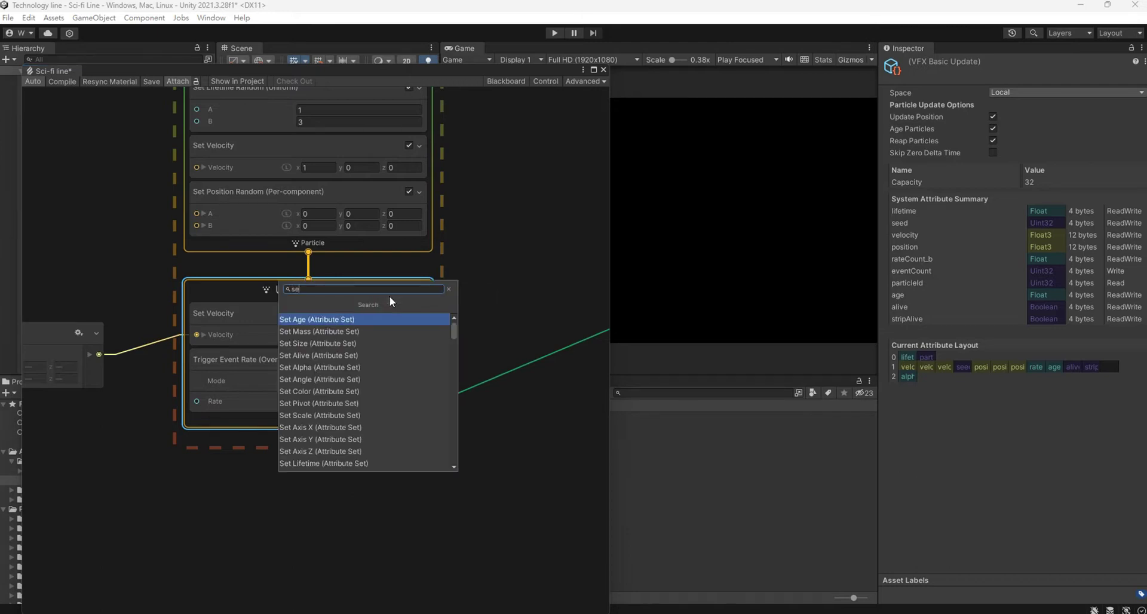
pyautogui.write('t alp')
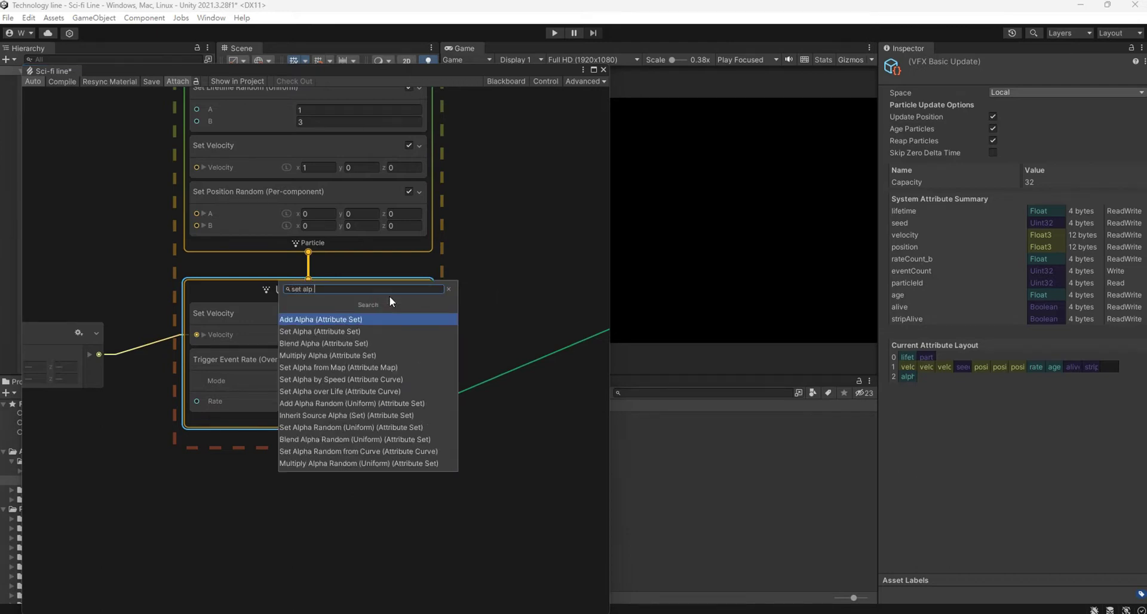
pyautogui.write(' over')
pyautogui.press('Return')
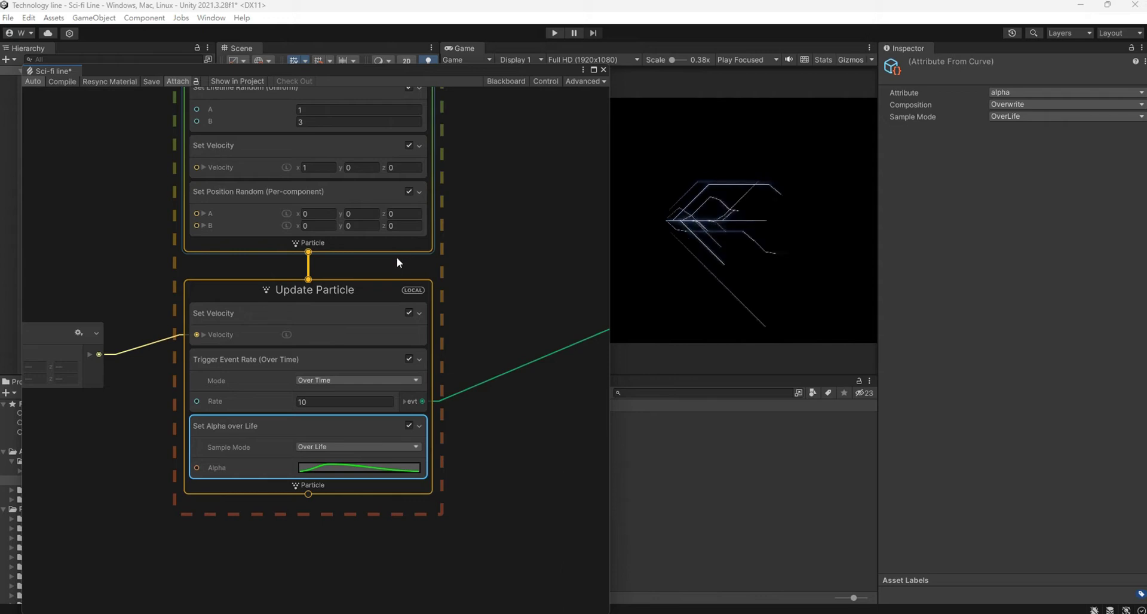
# Raise the alpha curve's peak key to 1 and add a second key at time 0.8, value 1.
pyautogui.click(334, 468)
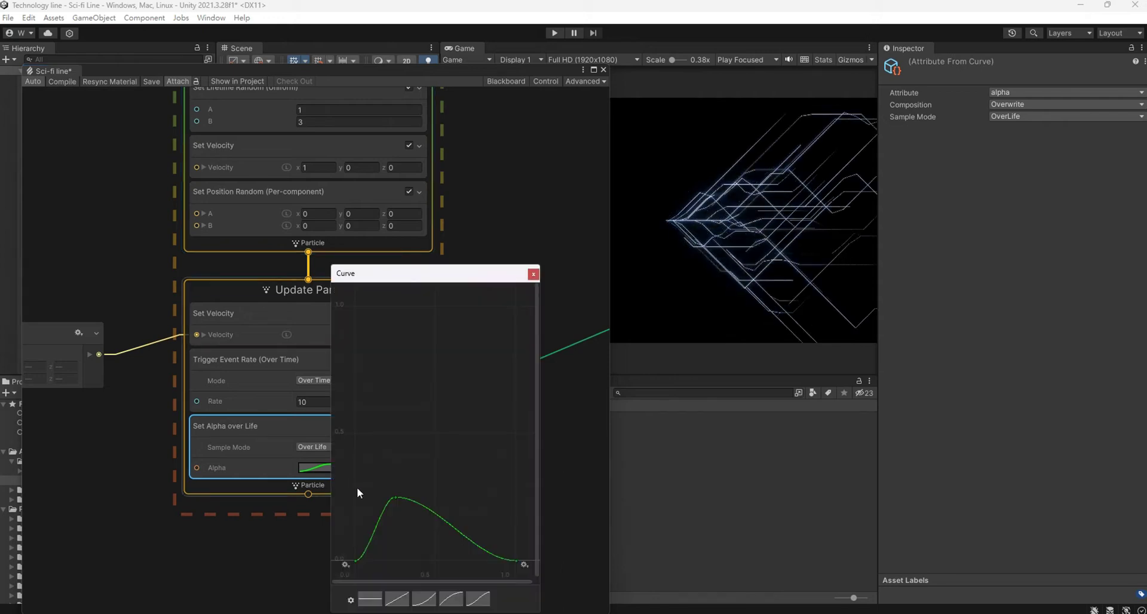
pyautogui.rightClick(395, 498)
pyautogui.click(435, 375)
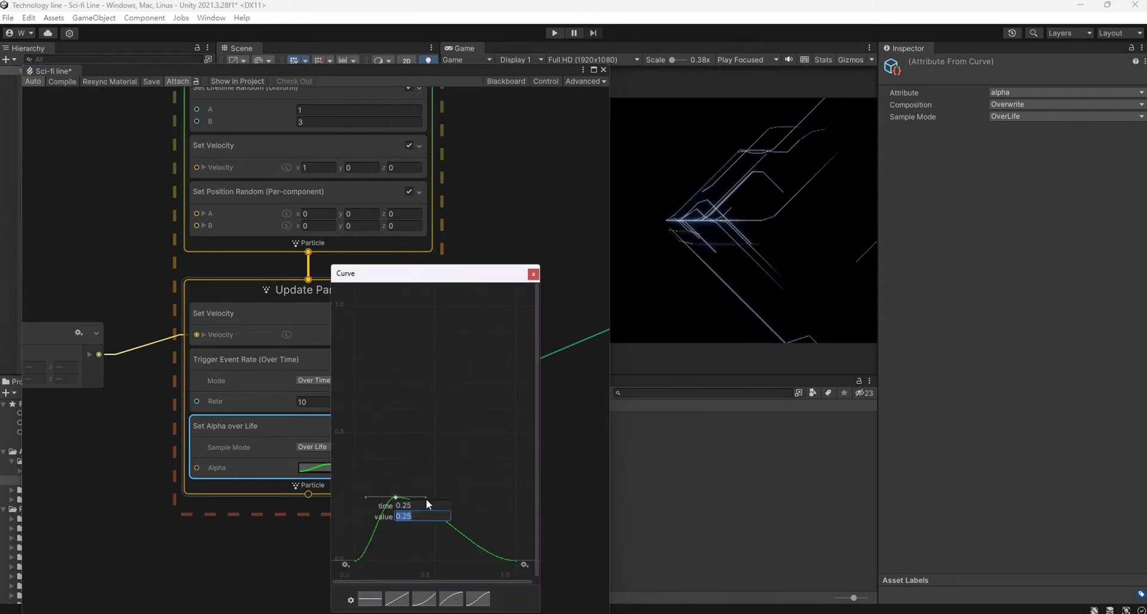
pyautogui.write('1')
pyautogui.press('Return')
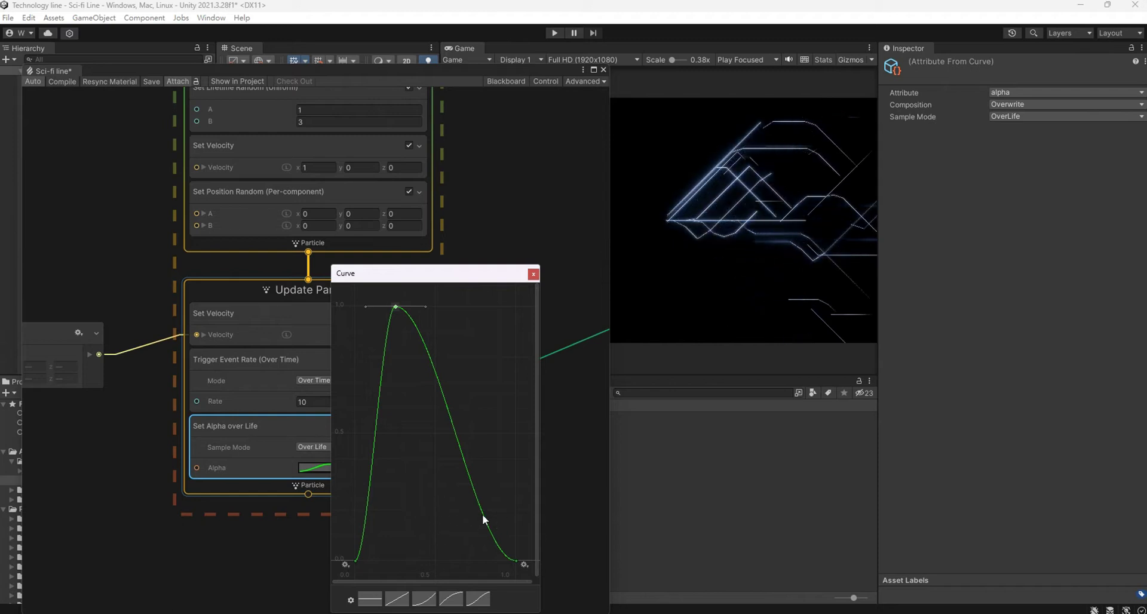
pyautogui.doubleClick(482, 514)
pyautogui.rightClick(482, 514)
pyautogui.click(523, 390)
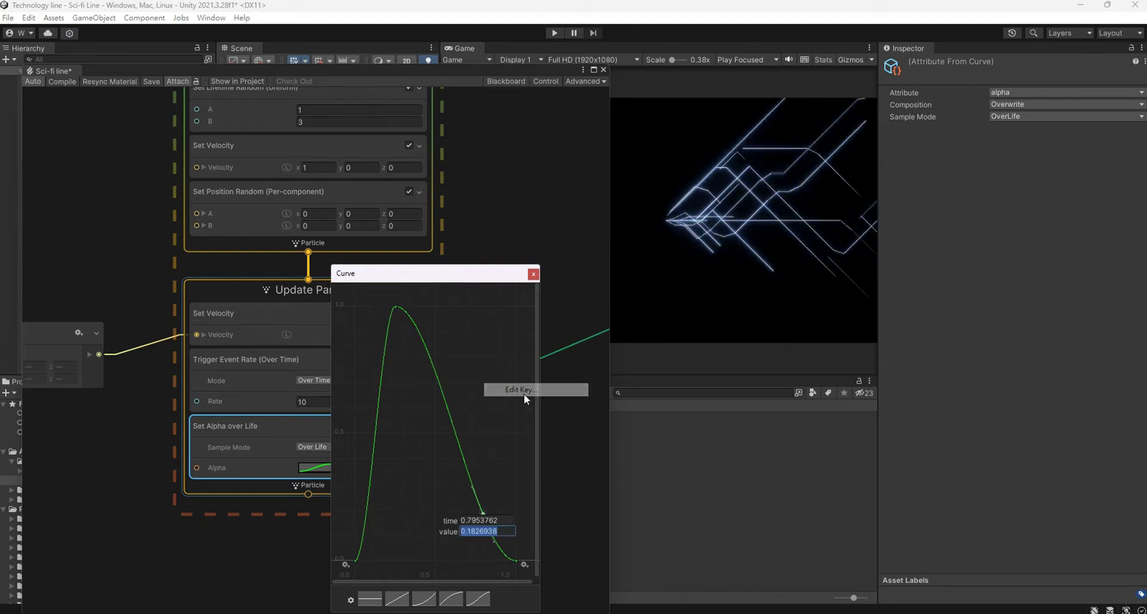
pyautogui.click(498, 521)
pyautogui.write('0.8')
pyautogui.click(499, 531)
pyautogui.press('Return')
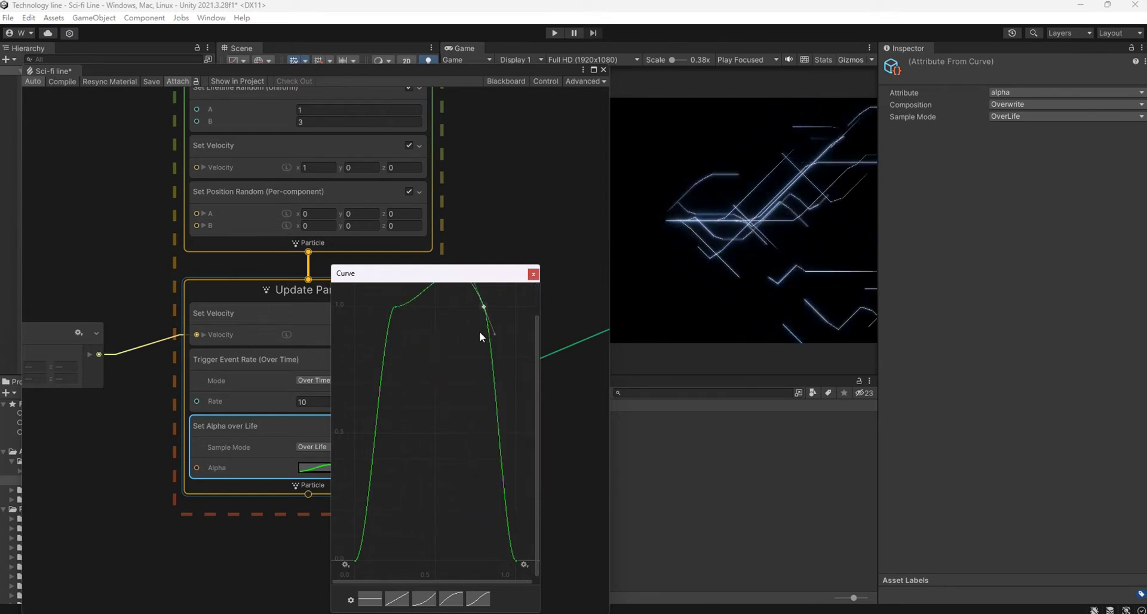
# Flatten the curve's plateau, move the first peak key to time 0.25, and close the editor.
pyautogui.moveTo(504, 302); pyautogui.dragTo(507, 307)
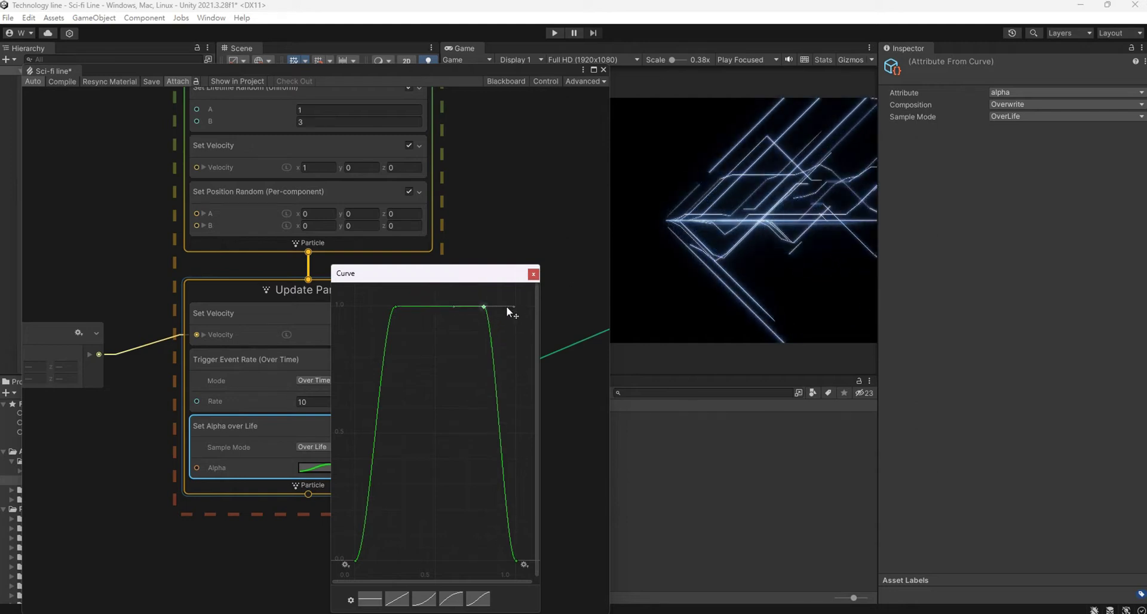
pyautogui.rightClick(395, 305)
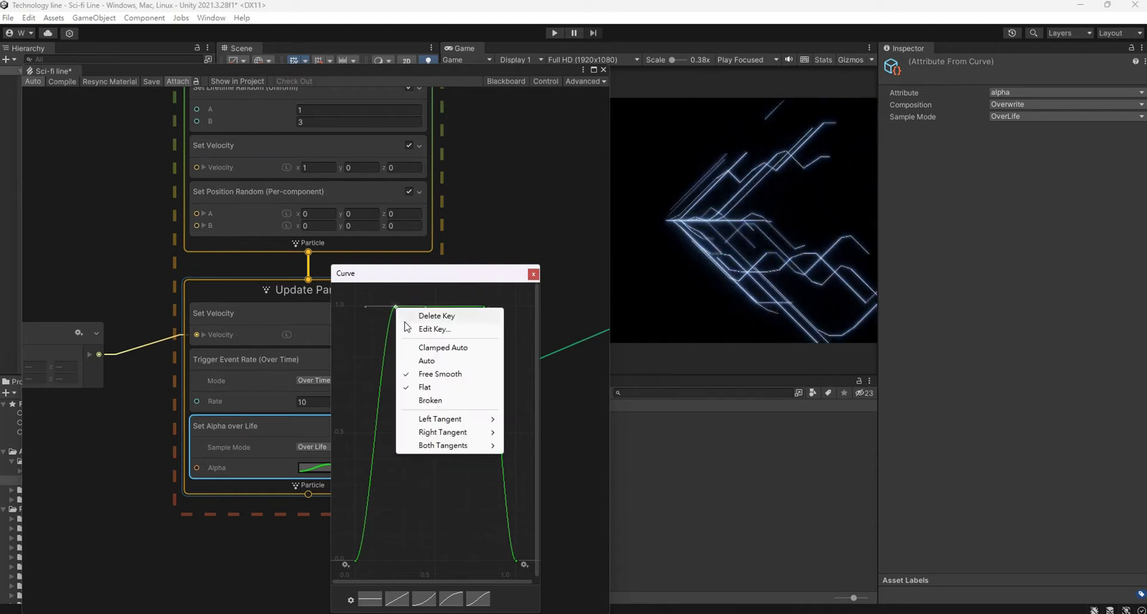
pyautogui.click(412, 328)
pyautogui.write('0.25')
pyautogui.press('Return')
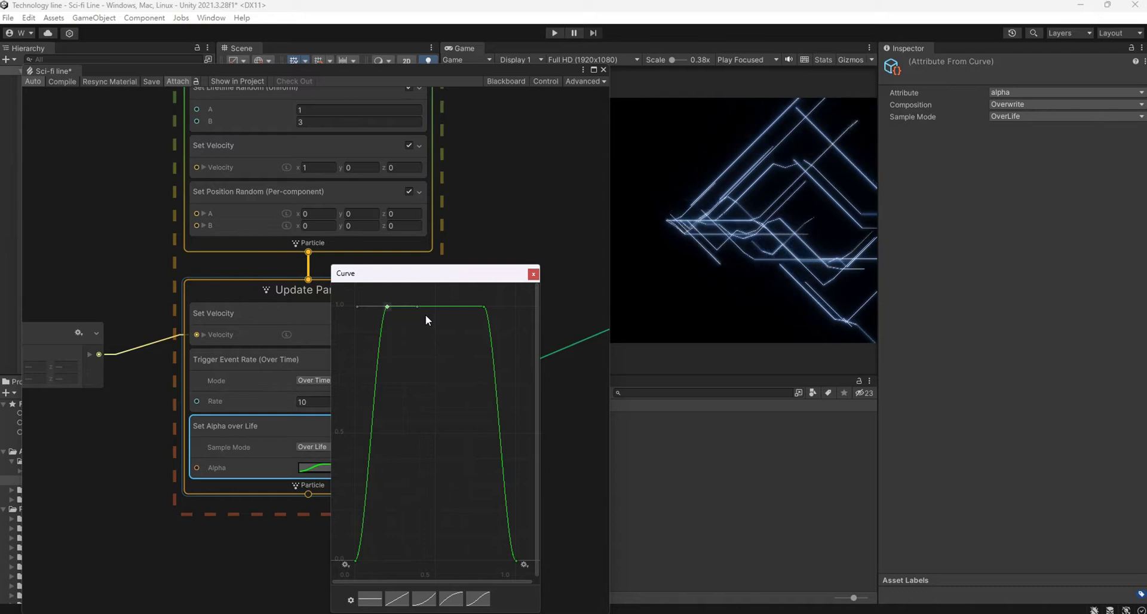
pyautogui.click(533, 274)
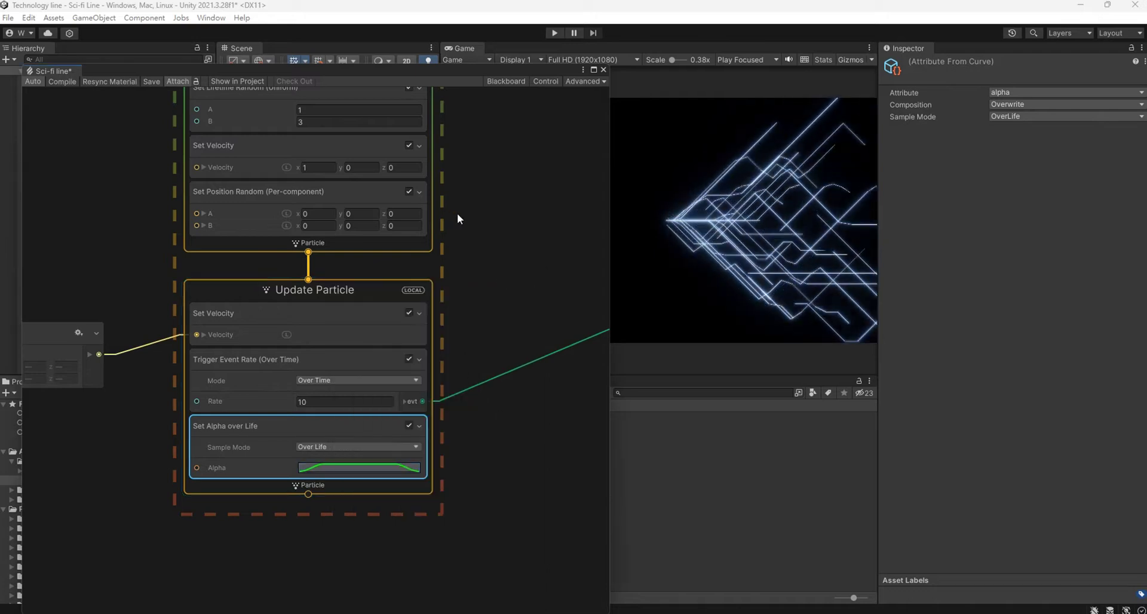
pyautogui.moveTo(457, 218); pyautogui.dragTo(289, 139, button='middle')
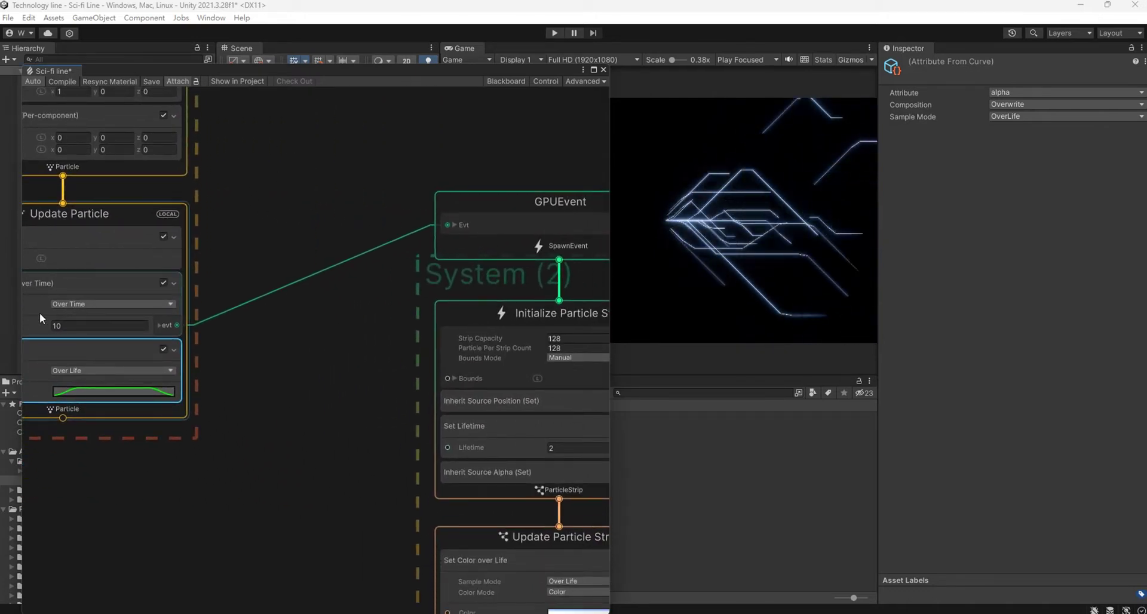
# Make the strip gradient's first colour key a lighter blue at HDR intensity 9.
pyautogui.click(69, 324)
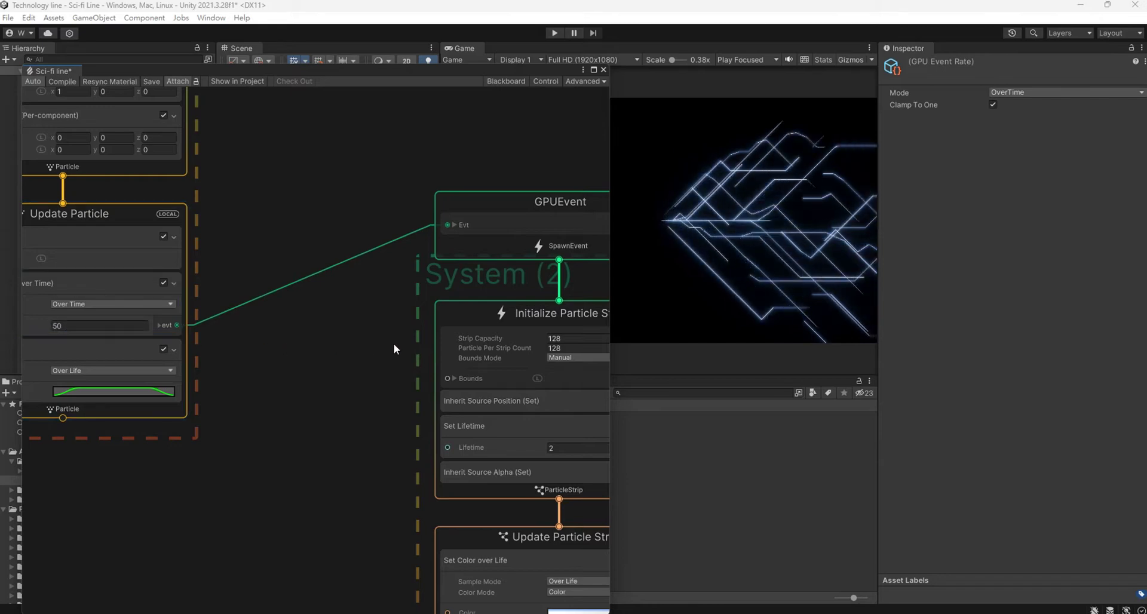
pyautogui.scroll(-4, 288, 396)
pyautogui.scroll(-1, 268, 391)
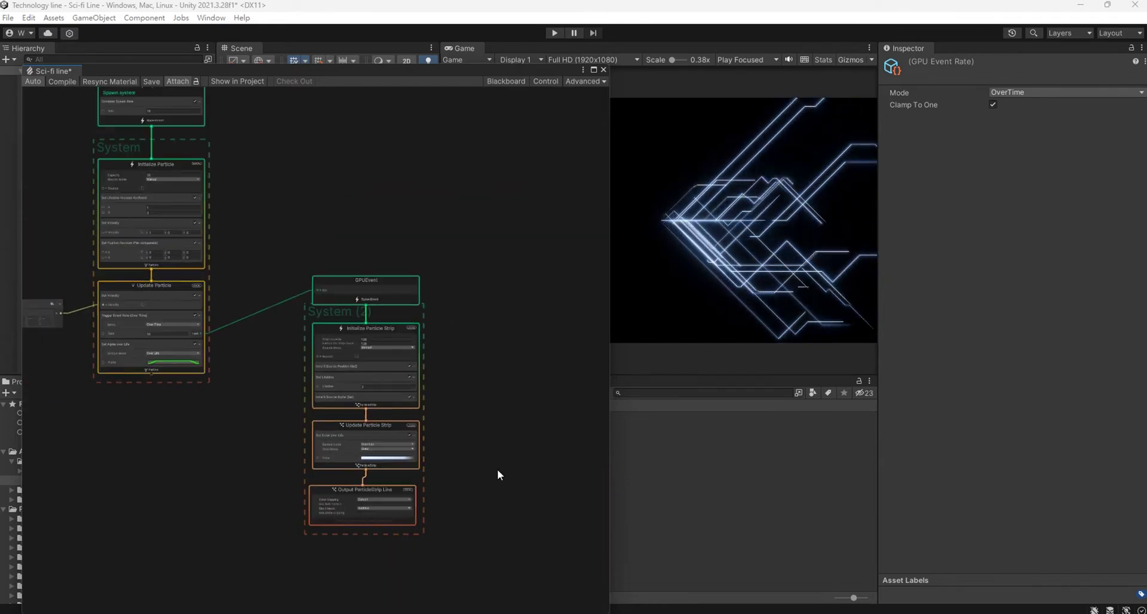
pyautogui.scroll(1, 456, 410)
pyautogui.scroll(2, 451, 410)
pyautogui.scroll(2, 449, 411)
pyautogui.click(303, 380)
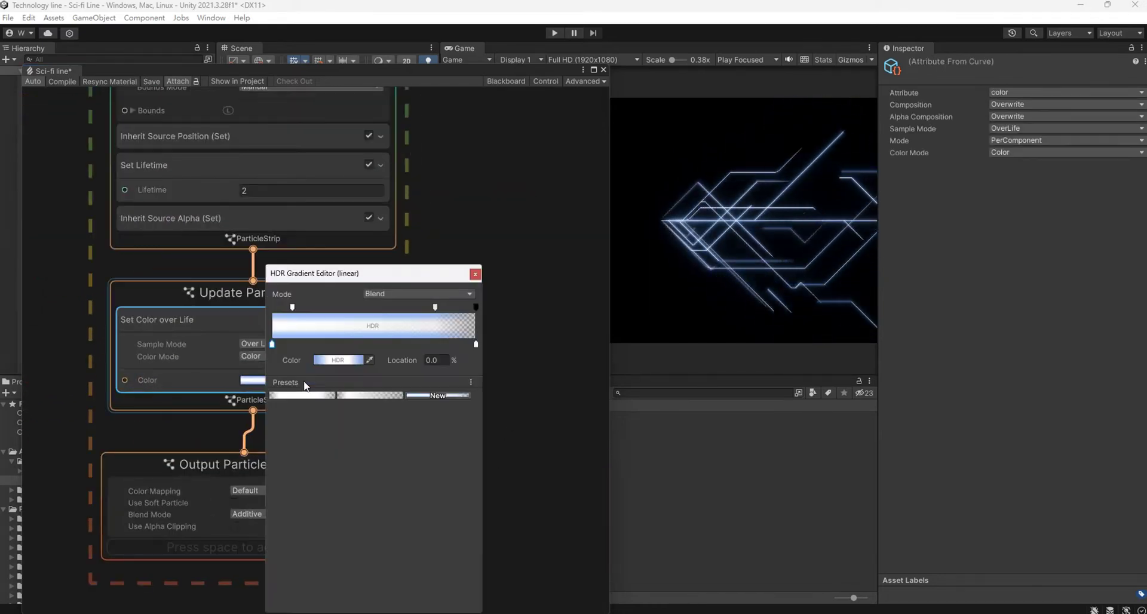
pyautogui.click(272, 344)
pyautogui.click(338, 359)
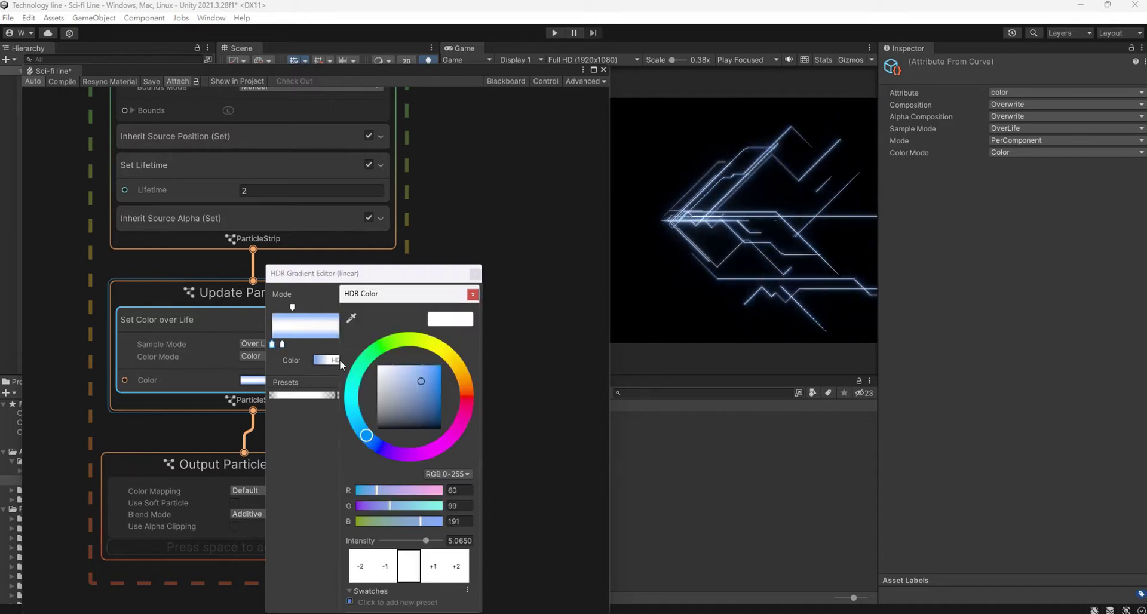
pyautogui.click(400, 370)
pyautogui.write('9')
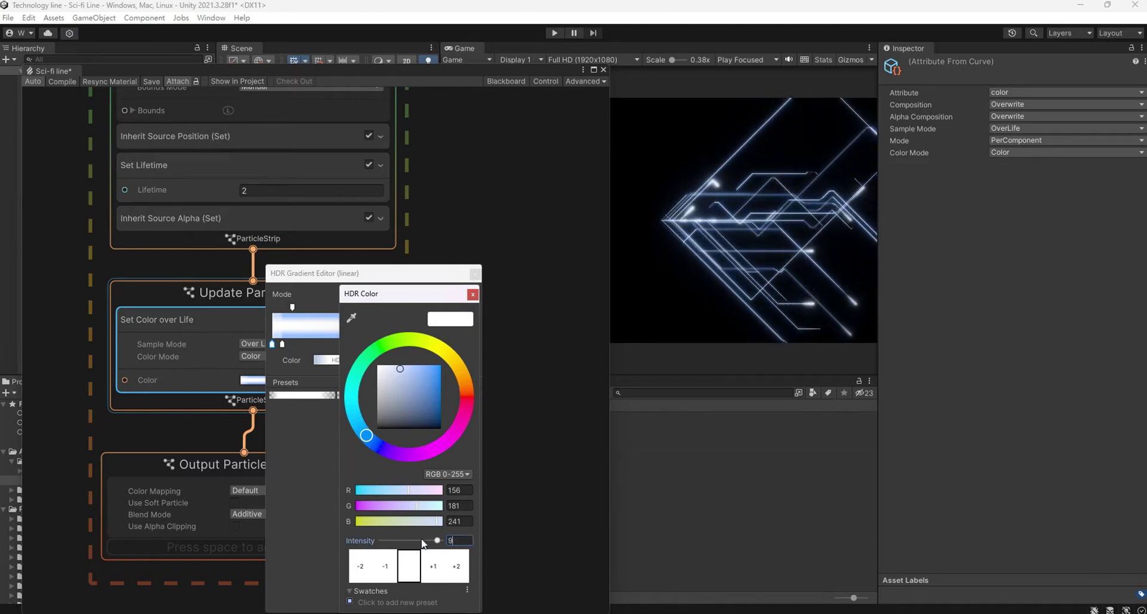
pyautogui.press('Return')
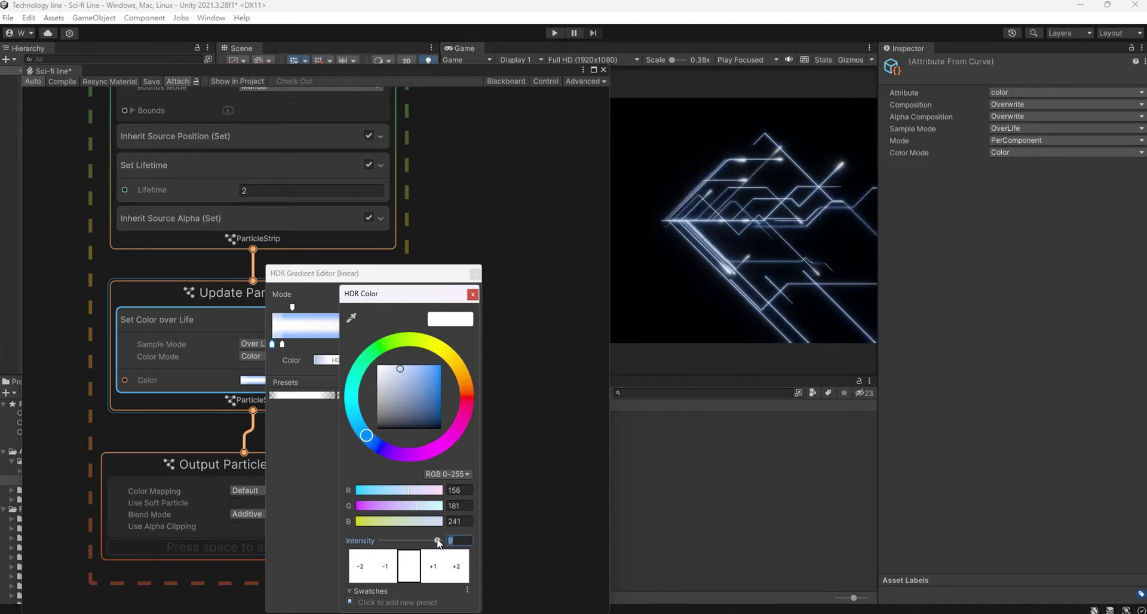
pyautogui.write('8')
# Give the second gradient key a deeper blue and close the gradient editor.
pyautogui.click(282, 345)
pyautogui.click(325, 360)
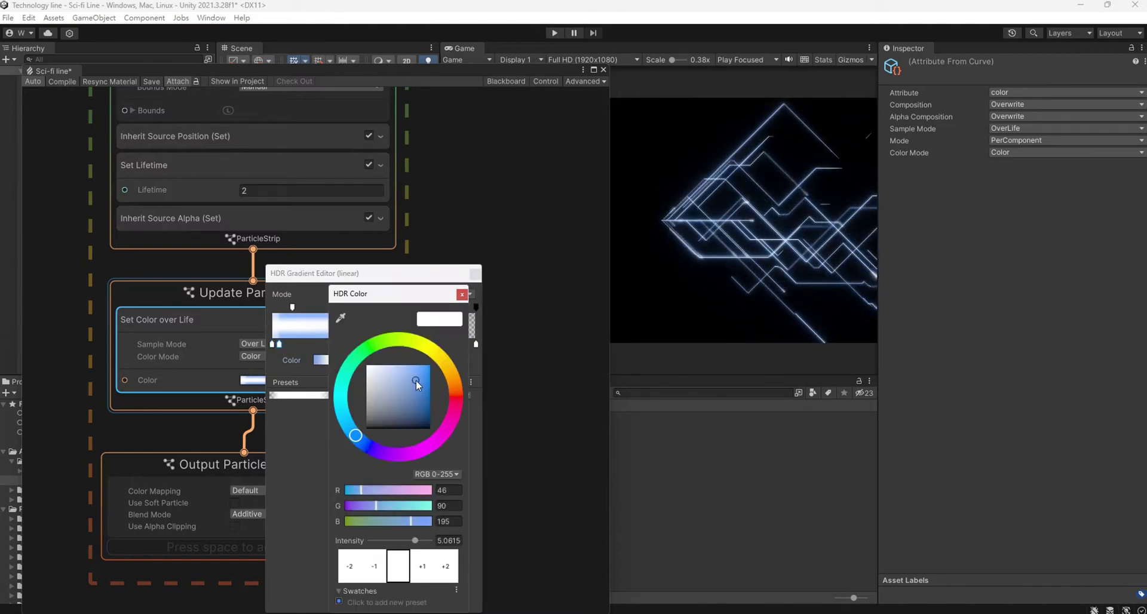
pyautogui.click(311, 461)
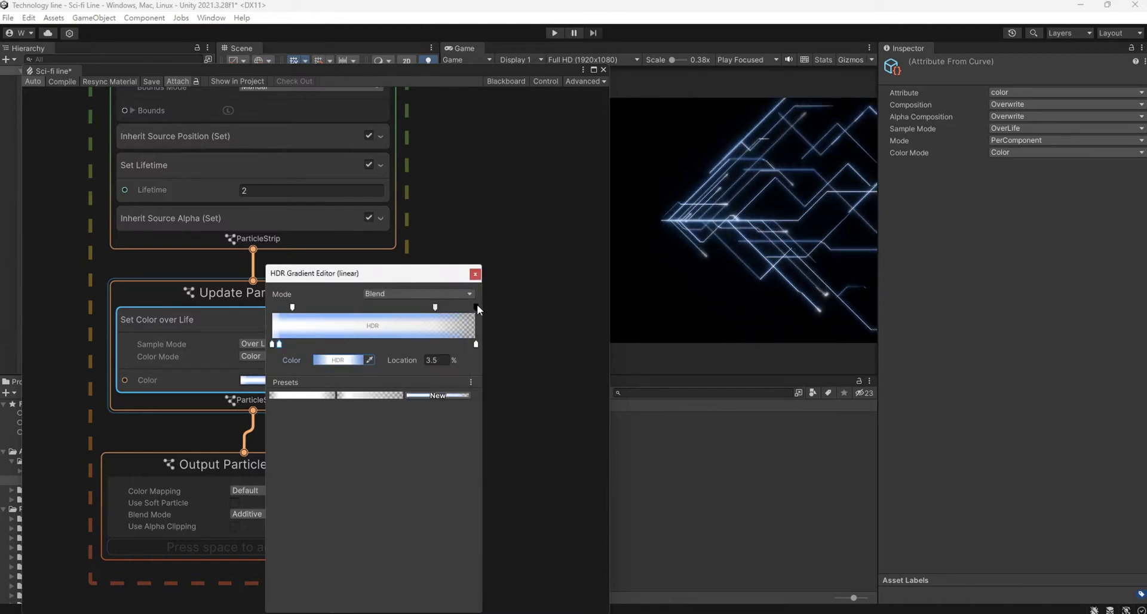
pyautogui.click(344, 361)
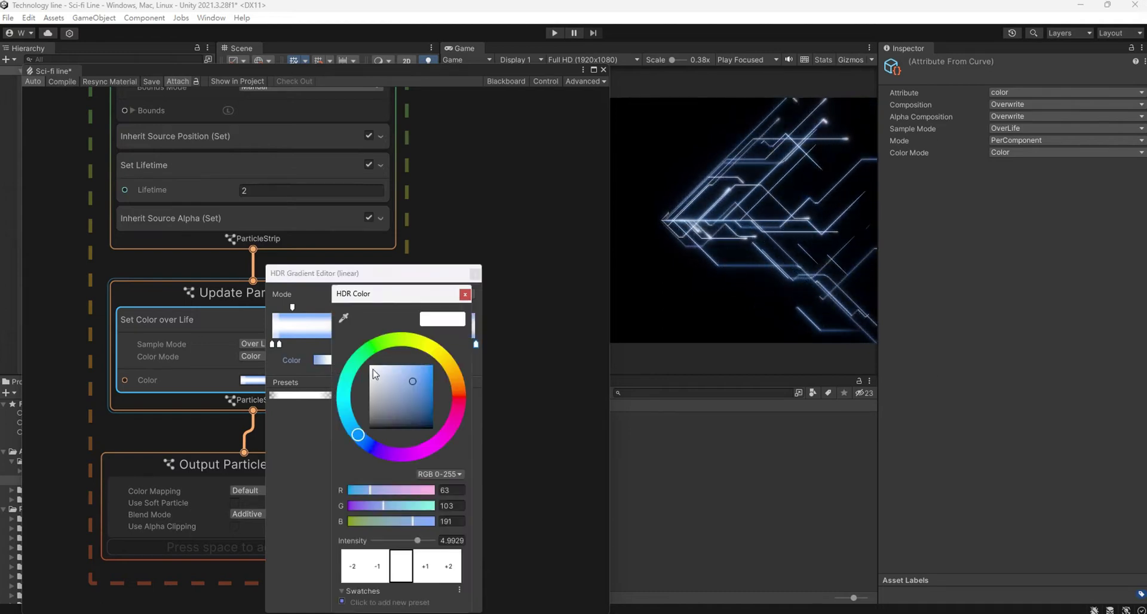
pyautogui.click(418, 385)
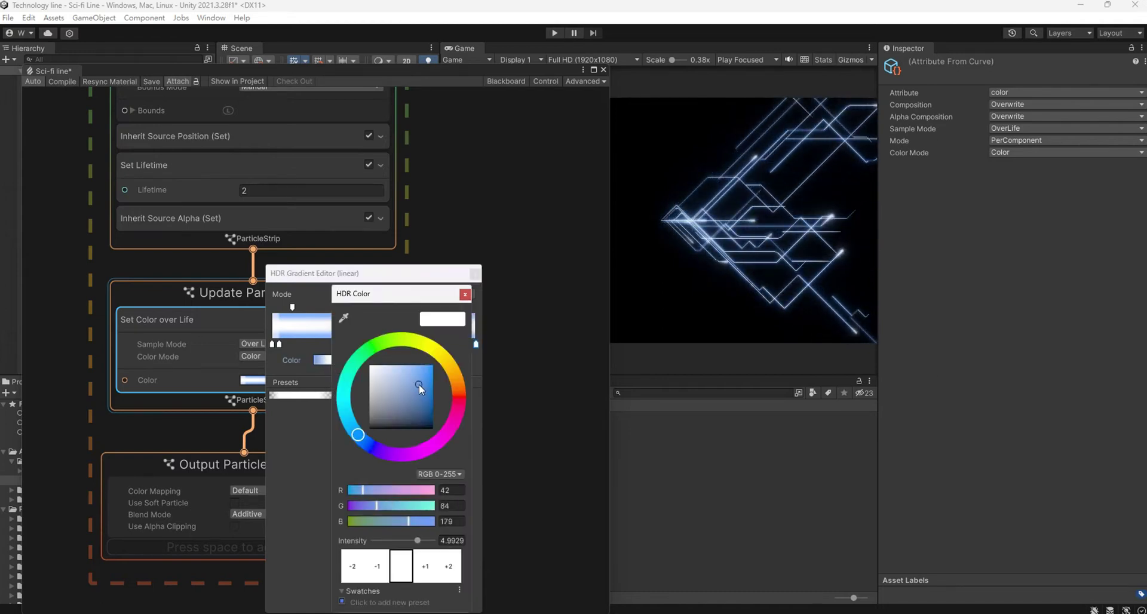
pyautogui.click(289, 457)
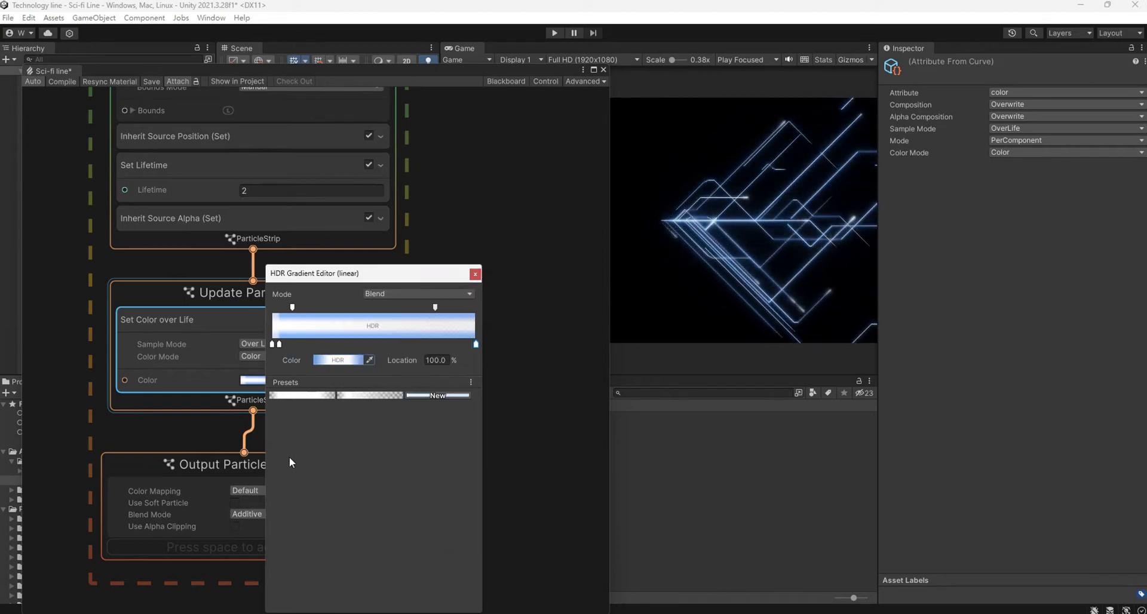
pyautogui.click(474, 274)
pyautogui.moveTo(459, 170); pyautogui.dragTo(514, 224, button='middle')
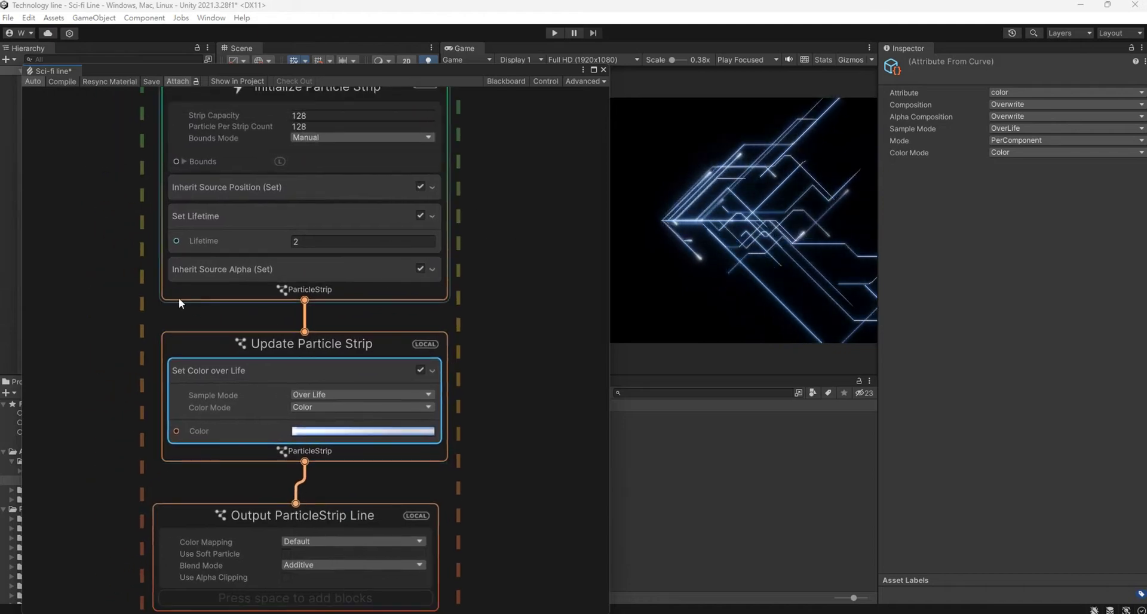
# Navigate to the Random Number, Compare, Switch and Multiply nodes and select Multiply (Vector3).
pyautogui.moveTo(178, 297)
pyautogui.mouseDown(button='middle')
pyautogui.moveTo(261, 266)
pyautogui.moveTo(268, 326)
pyautogui.moveTo(299, 344)
pyautogui.mouseUp(button='middle')
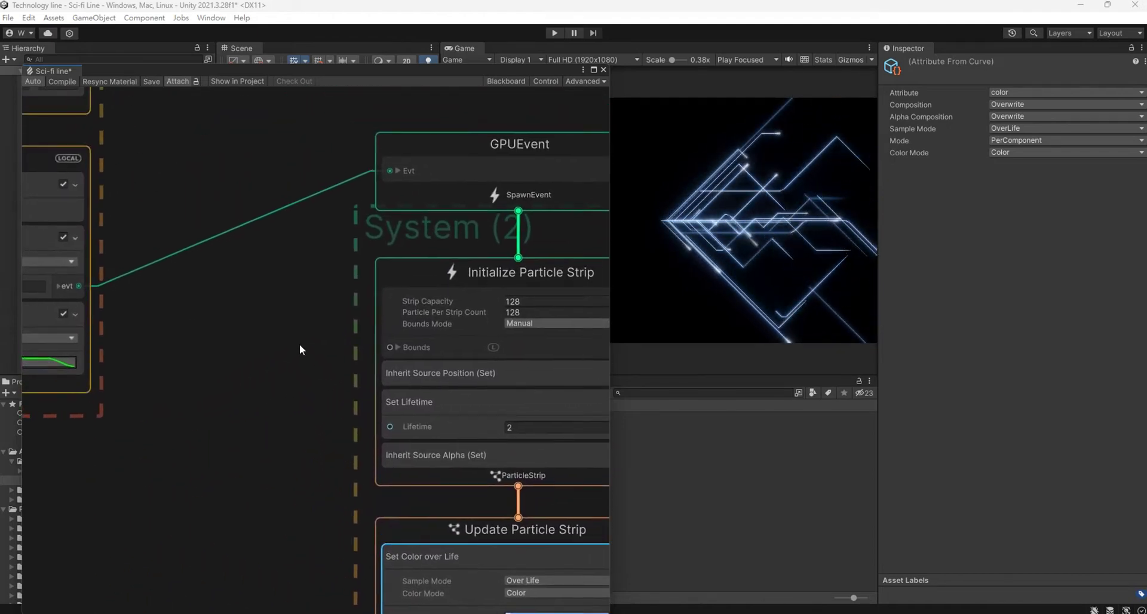
pyautogui.scroll(-2, 298, 344)
pyautogui.moveTo(253, 206); pyautogui.dragTo(485, 208, button='middle')
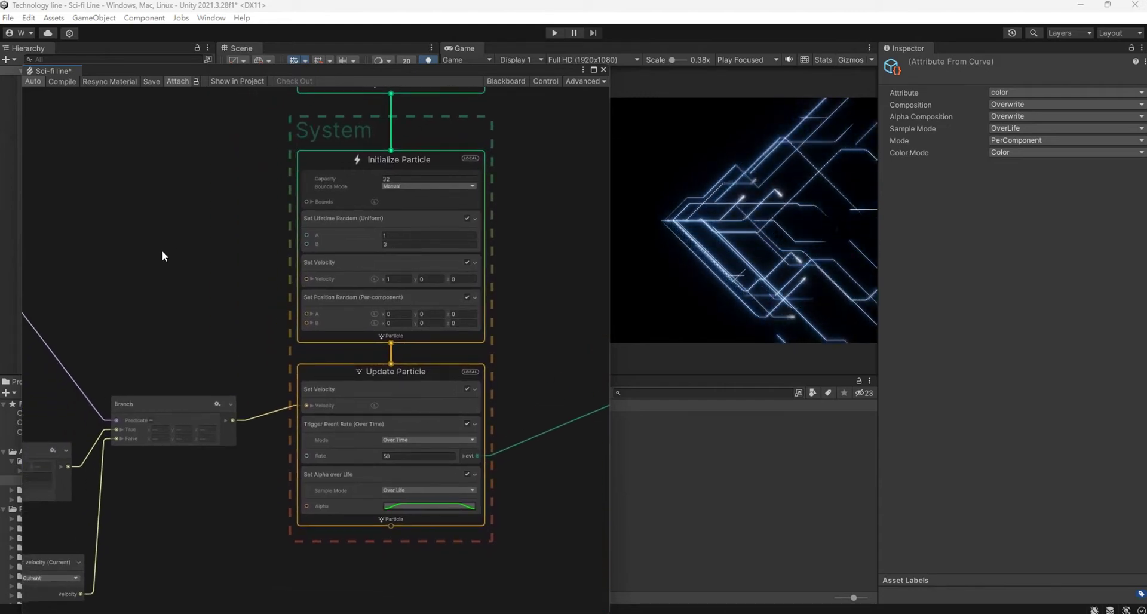
pyautogui.moveTo(162, 250)
pyautogui.mouseDown(button='middle')
pyautogui.moveTo(460, 224)
pyautogui.moveTo(512, 241)
pyautogui.mouseUp(button='middle')
pyautogui.scroll(-2, 427, 231)
pyautogui.scroll(3, 355, 290)
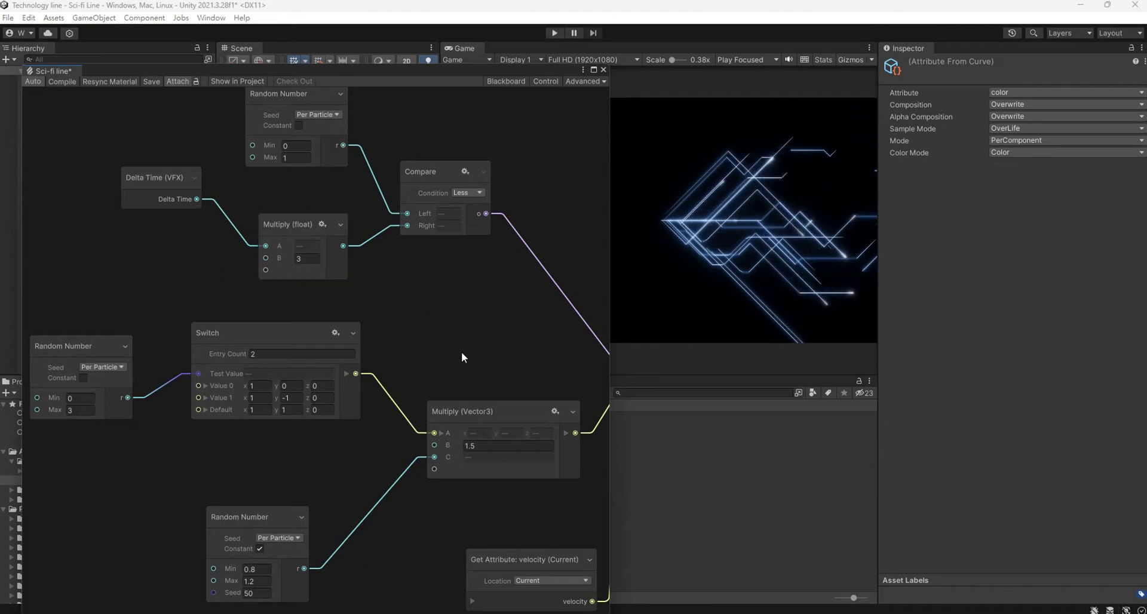
pyautogui.moveTo(461, 353); pyautogui.dragTo(364, 258, button='middle')
pyautogui.click(389, 350)
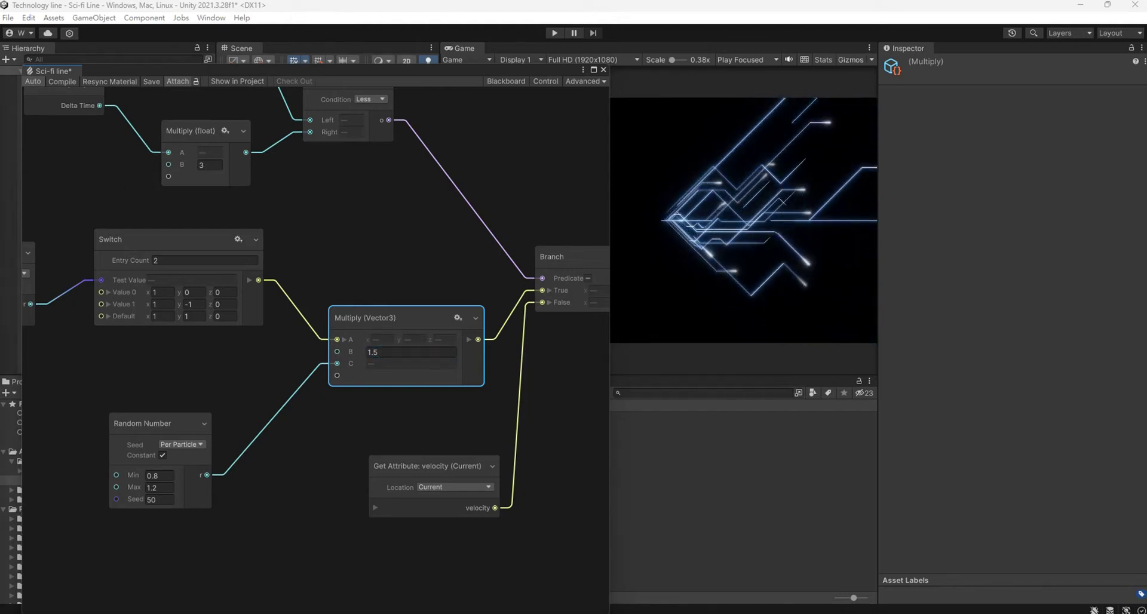
pyautogui.scroll(2, 440, 272)
pyautogui.scroll(-4, 442, 274)
pyautogui.moveTo(442, 274); pyautogui.dragTo(509, 364, button='middle')
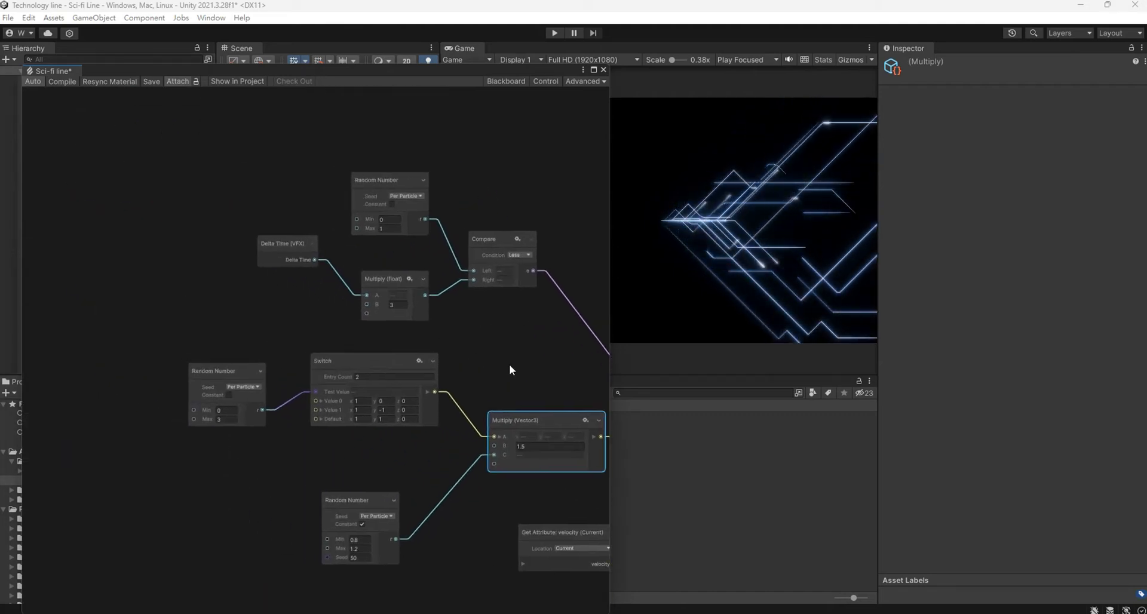
# Create a new float parameter in the Blackboard named Fewquency.
pyautogui.click(535, 81)
pyautogui.click(535, 81)
pyautogui.click(514, 83)
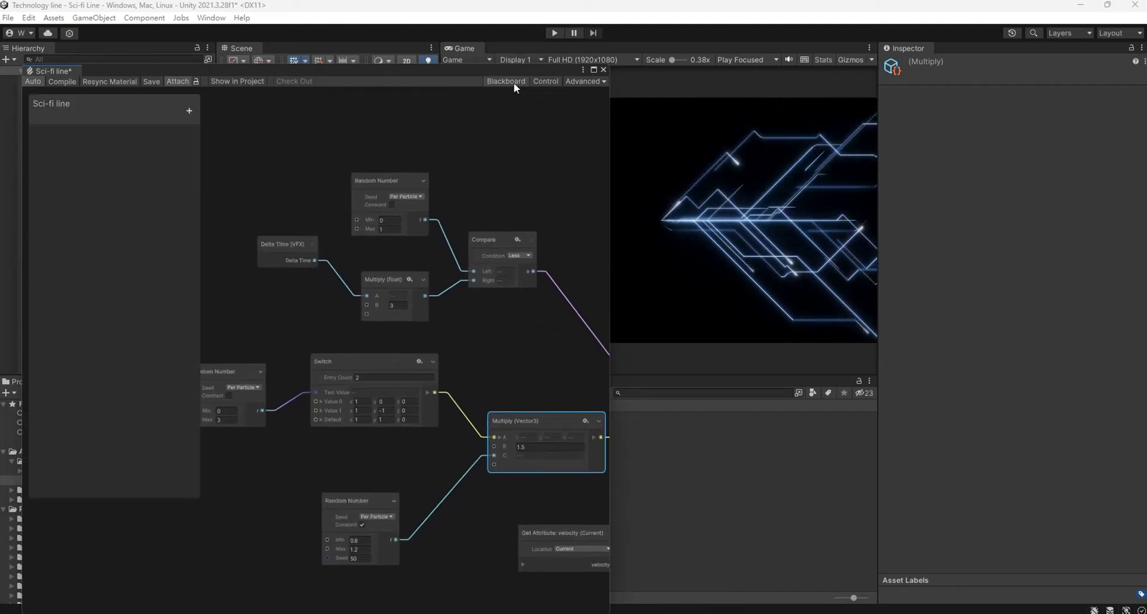
pyautogui.click(188, 112)
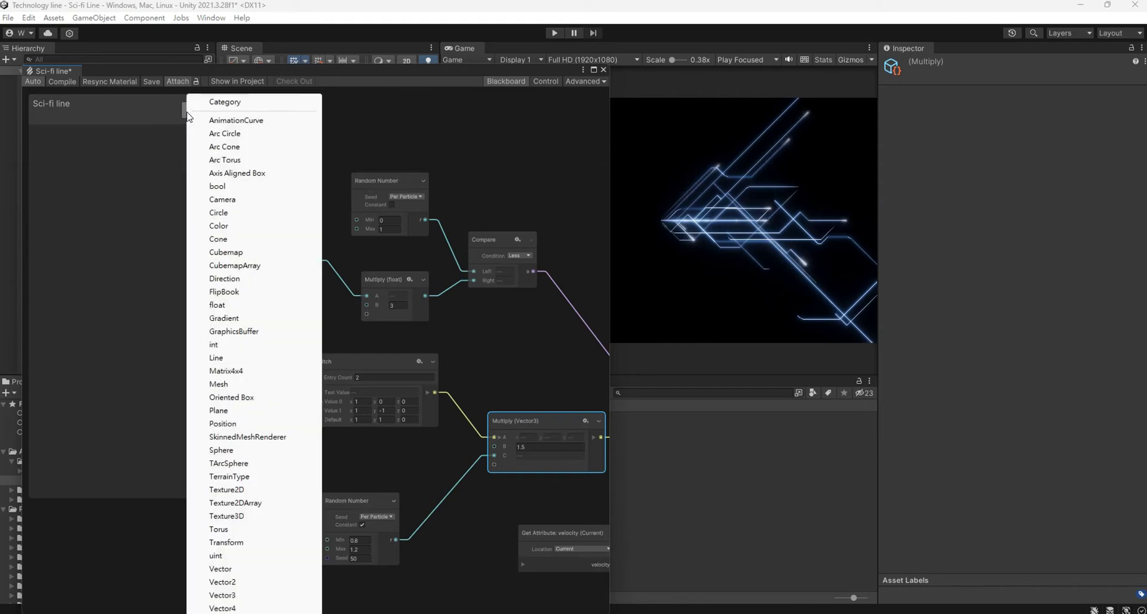
pyautogui.click(249, 306)
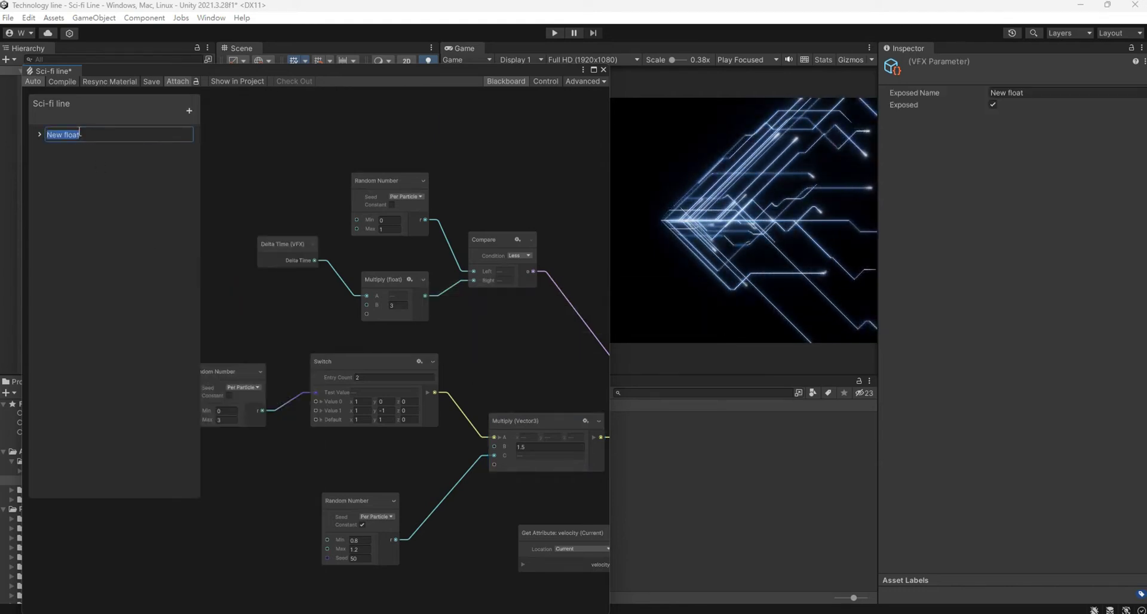
pyautogui.write('Fe')
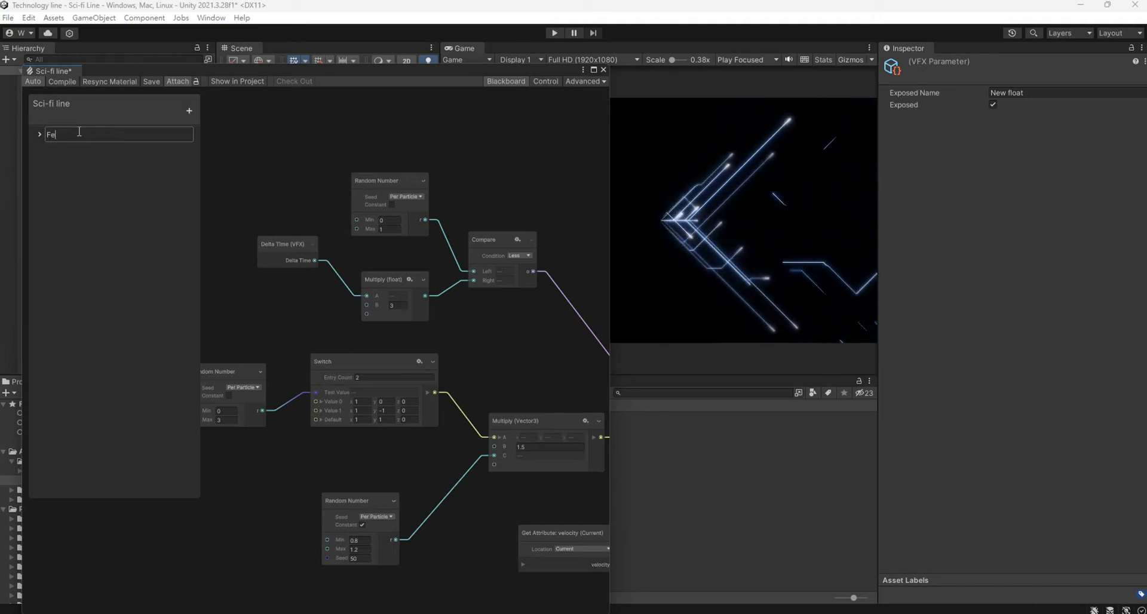
pyautogui.write('wquency')
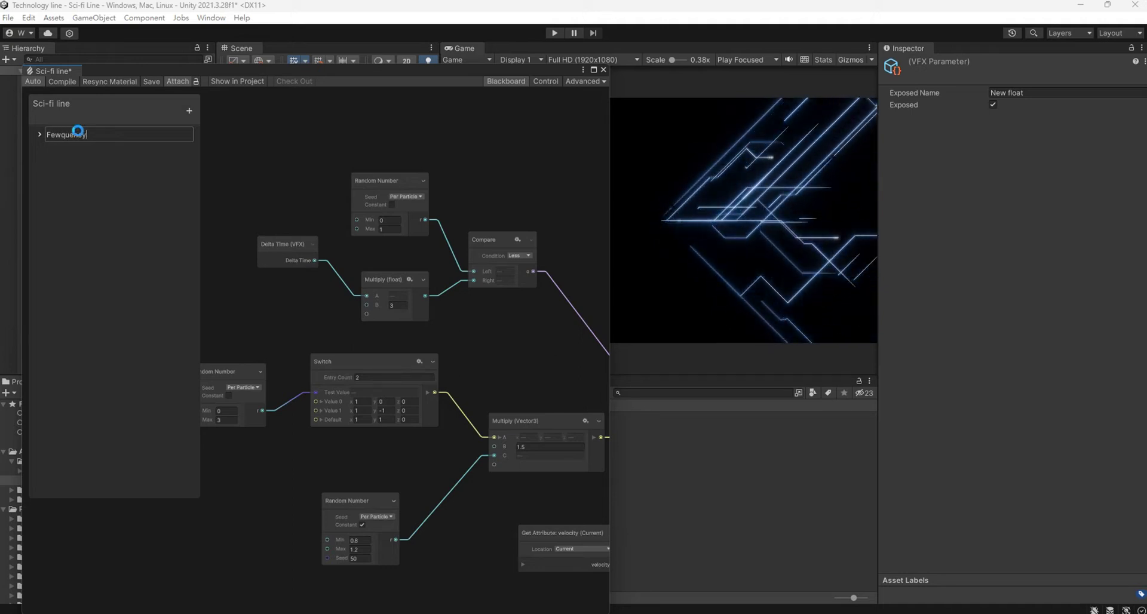
pyautogui.press('Return')
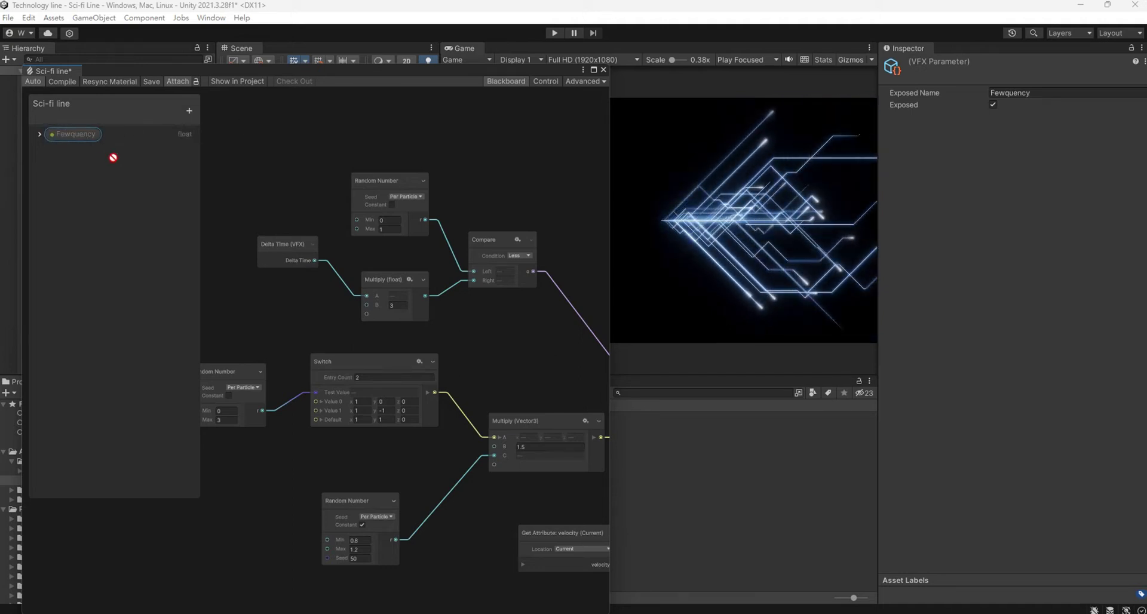
# Place Fewquency in the graph, wire it to Multiply (float) B, and set its value to 3.
pyautogui.moveTo(86, 142); pyautogui.dragTo(307, 302)
pyautogui.scroll(5, 437, 319)
pyautogui.scroll(-1, 432, 341)
pyautogui.moveTo(360, 296); pyautogui.dragTo(497, 324, button='middle')
pyautogui.click(497, 322)
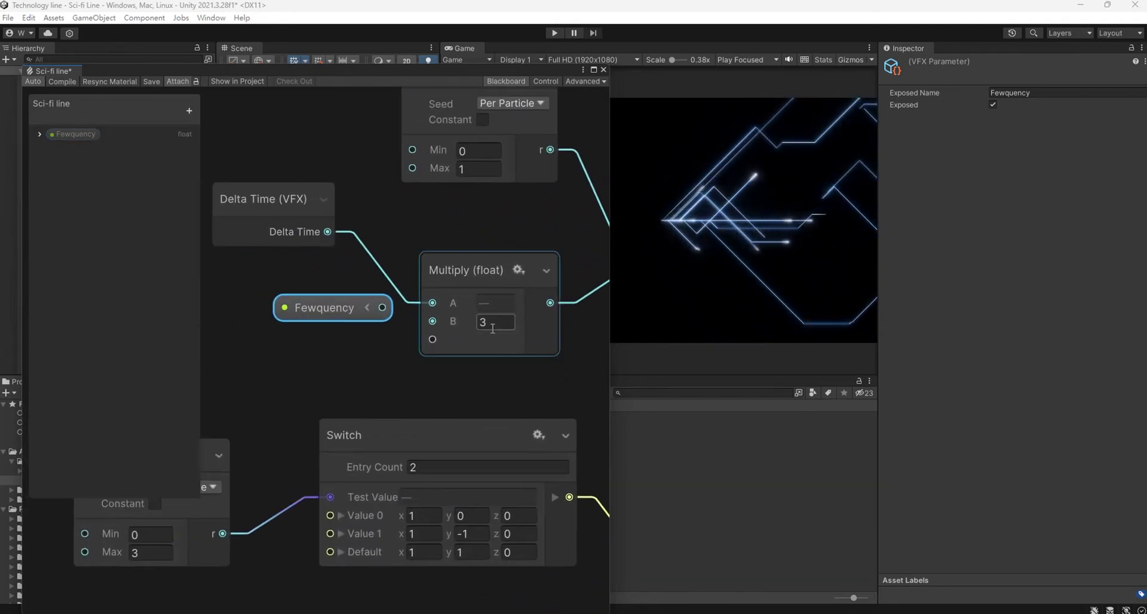
pyautogui.write('100')
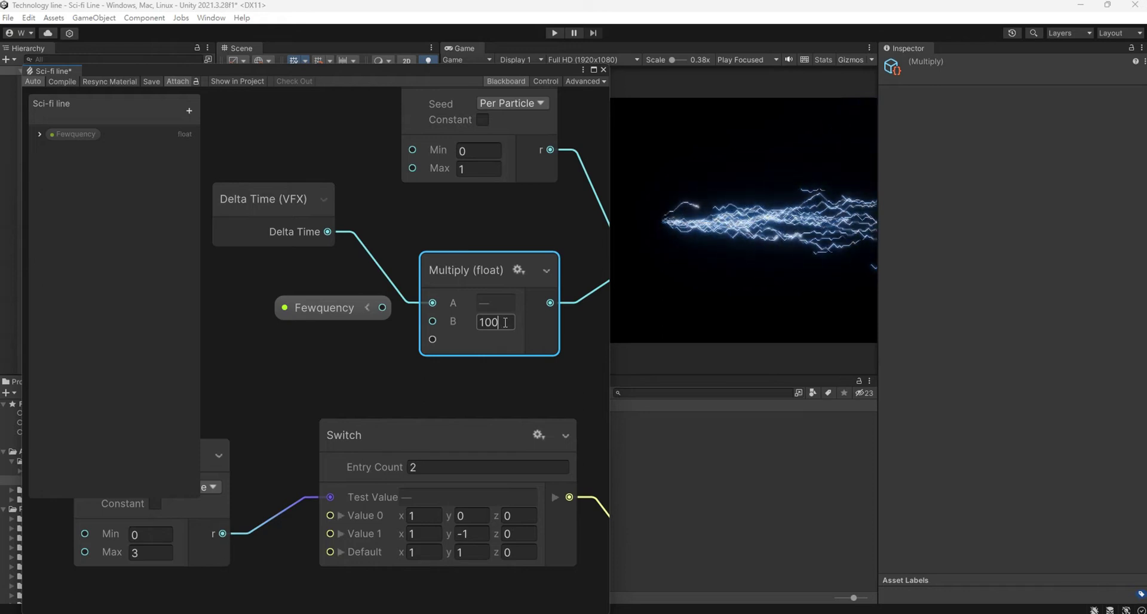
pyautogui.moveTo(383, 309); pyautogui.dragTo(426, 325)
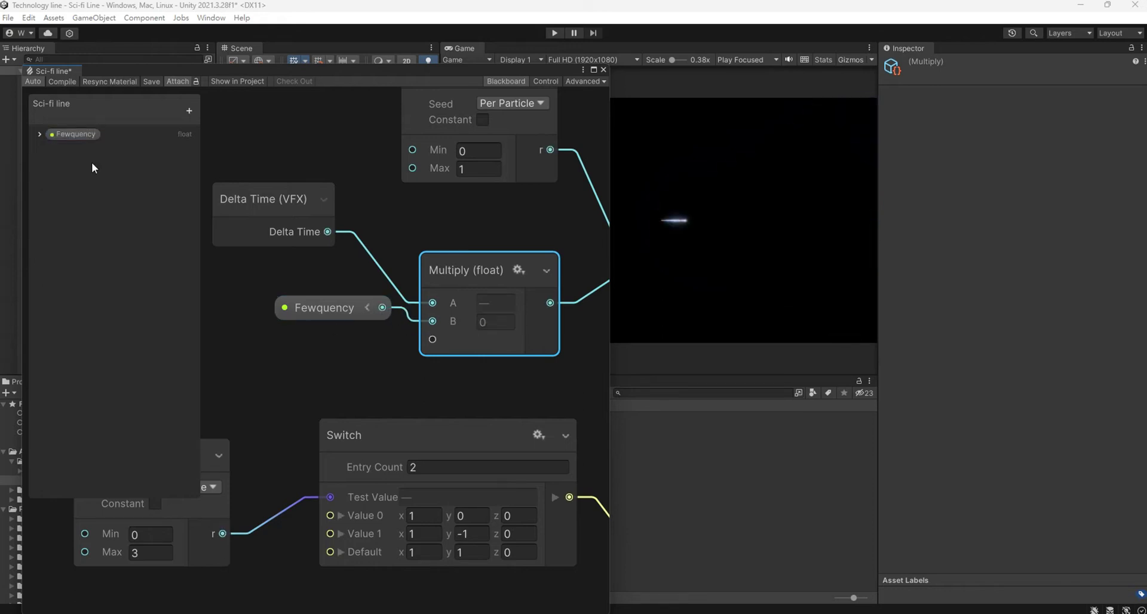
pyautogui.click(38, 134)
pyautogui.click(113, 158)
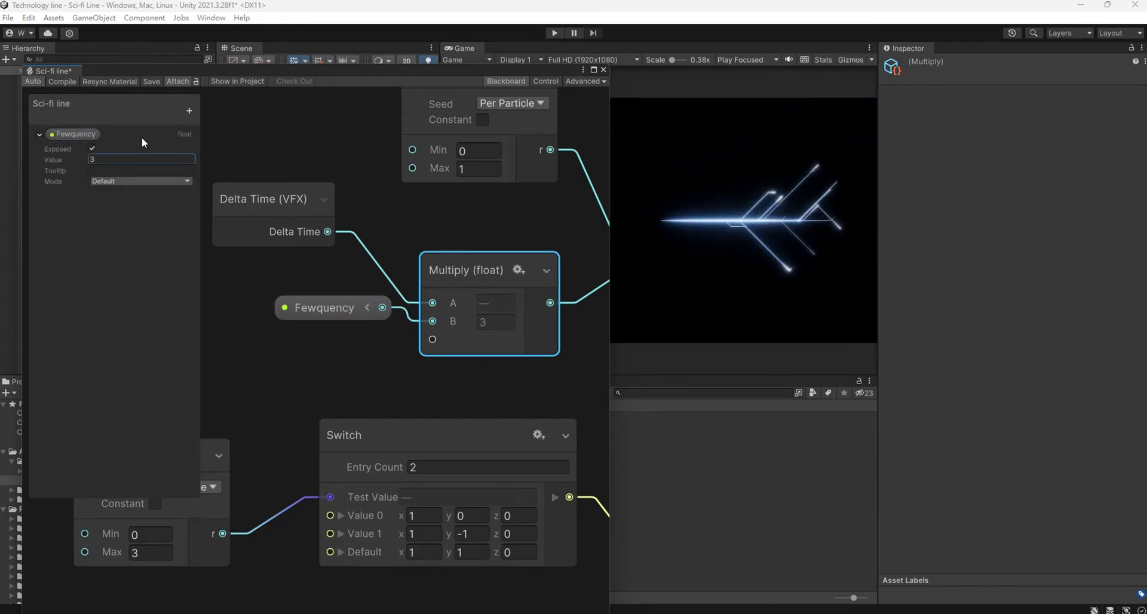
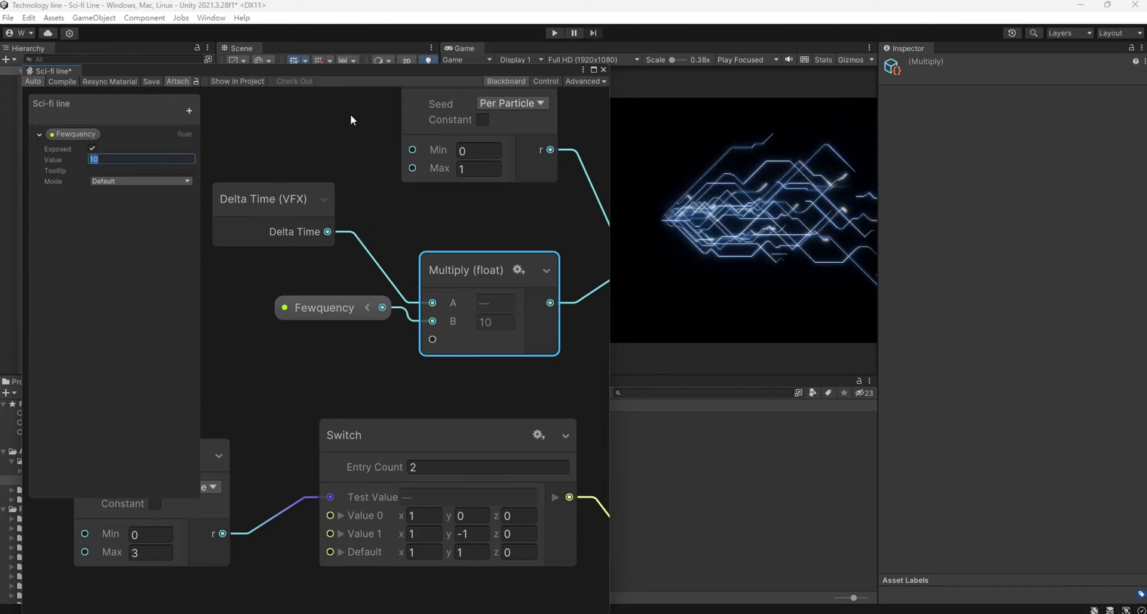
# Bring the Multiply (Vector3) node into view and leave its B value at 1.5.
pyautogui.moveTo(217, 214); pyautogui.dragTo(285, 179, button='middle')
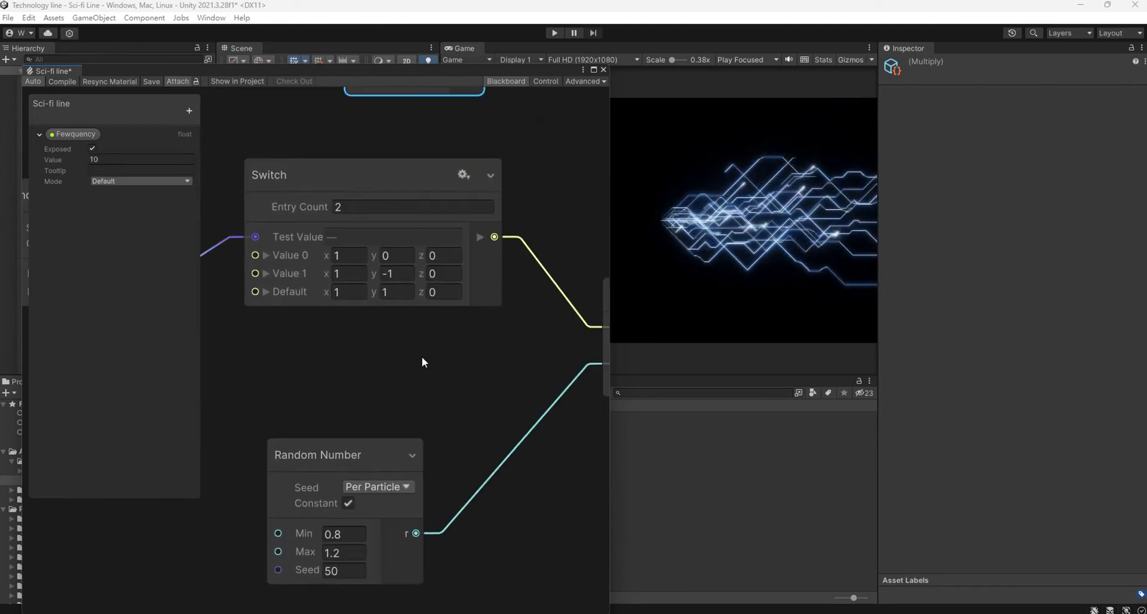
pyautogui.moveTo(422, 357)
pyautogui.mouseDown(button='middle')
pyautogui.moveTo(252, 307)
pyautogui.moveTo(417, 403)
pyautogui.mouseUp(button='middle')
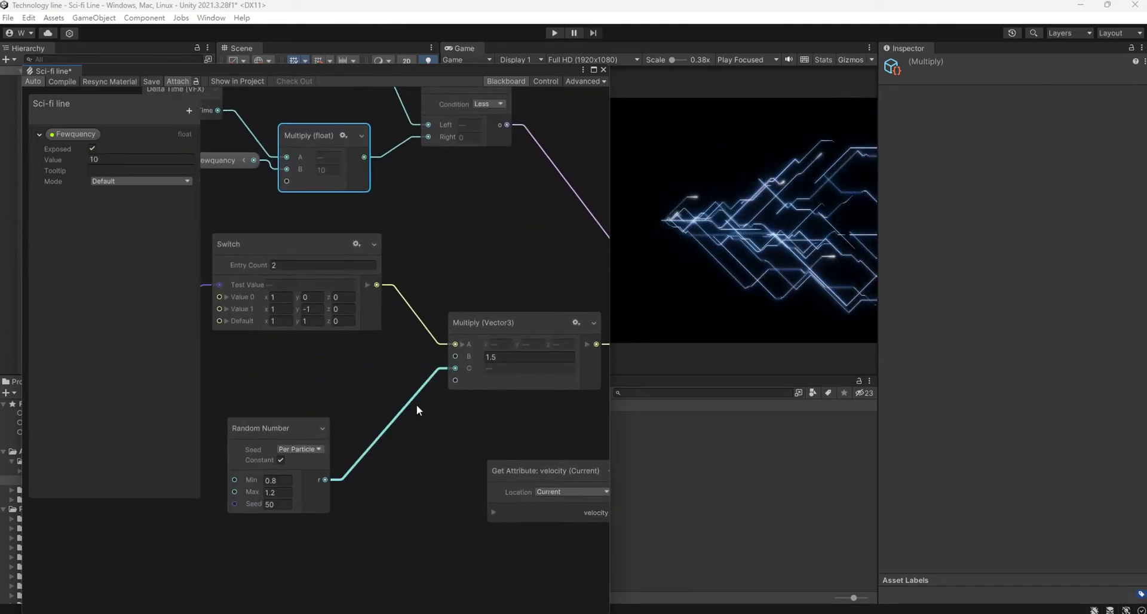
pyautogui.click(529, 358)
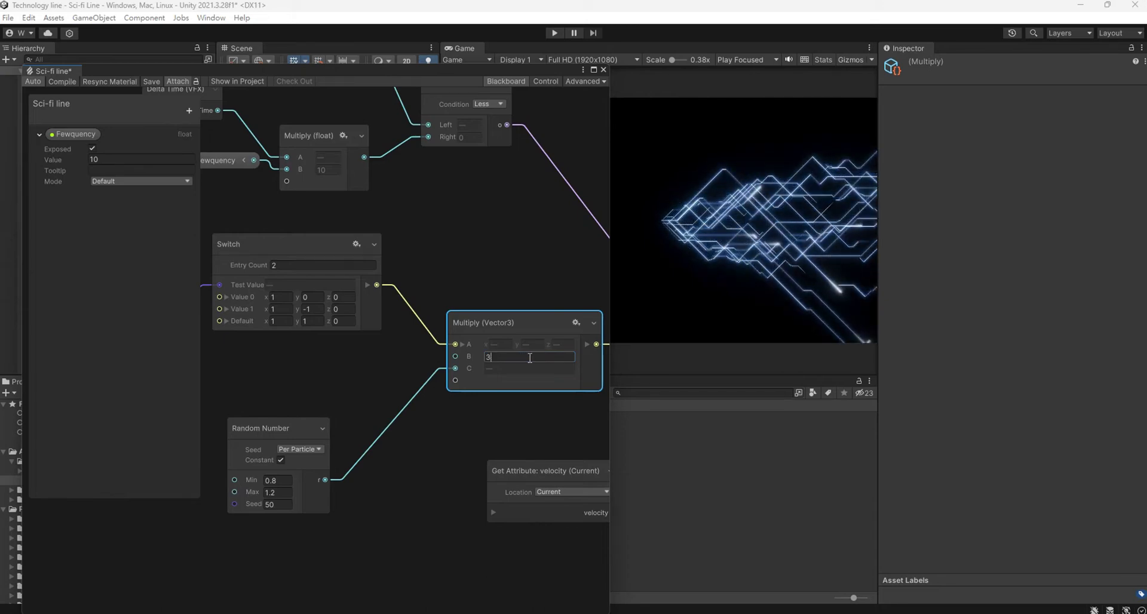
pyautogui.write('1.5')
pyautogui.click(409, 371)
pyautogui.moveTo(356, 355); pyautogui.dragTo(370, 372, button='middle')
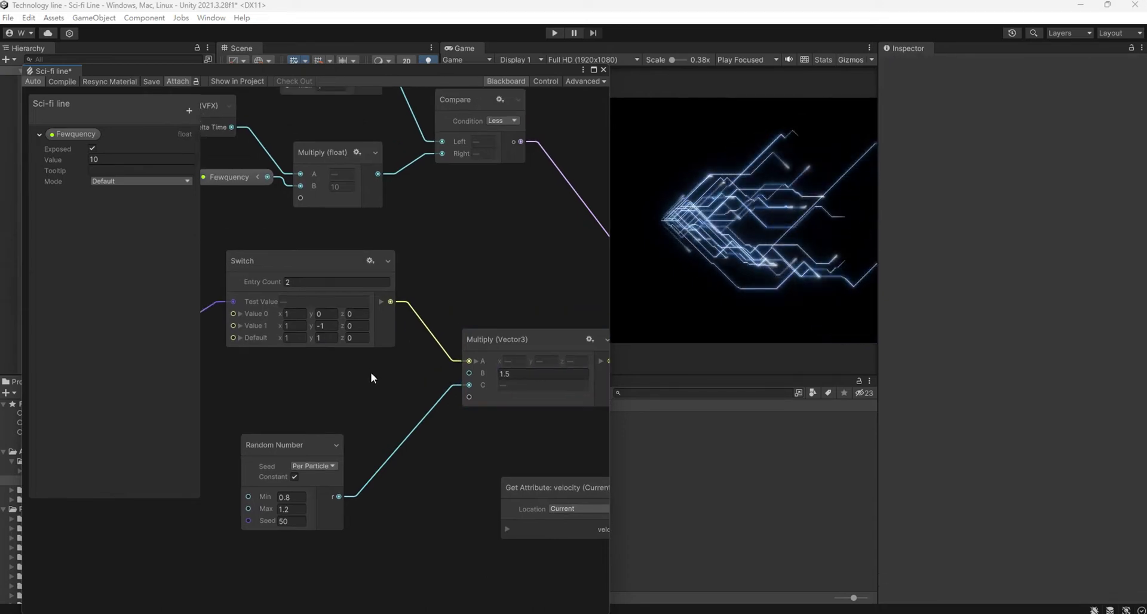
# Create a Velocity float parameter, wire it into Multiply's B input, and set its value.
pyautogui.click(188, 111)
pyautogui.click(218, 304)
pyautogui.write('Velocity')
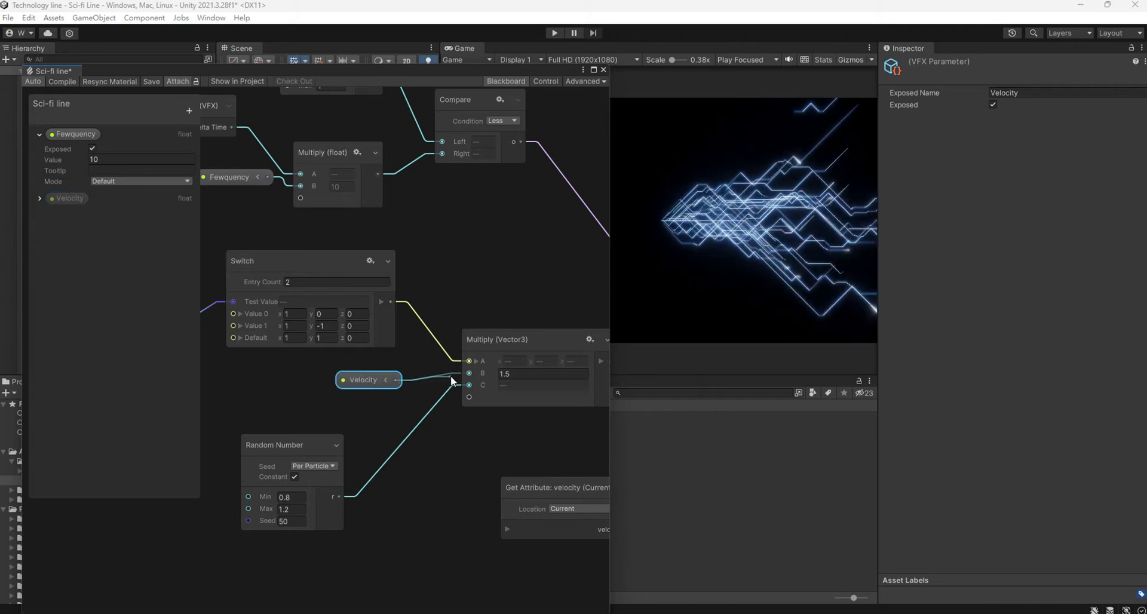
pyautogui.moveTo(451, 375); pyautogui.dragTo(469, 373)
pyautogui.click(39, 198)
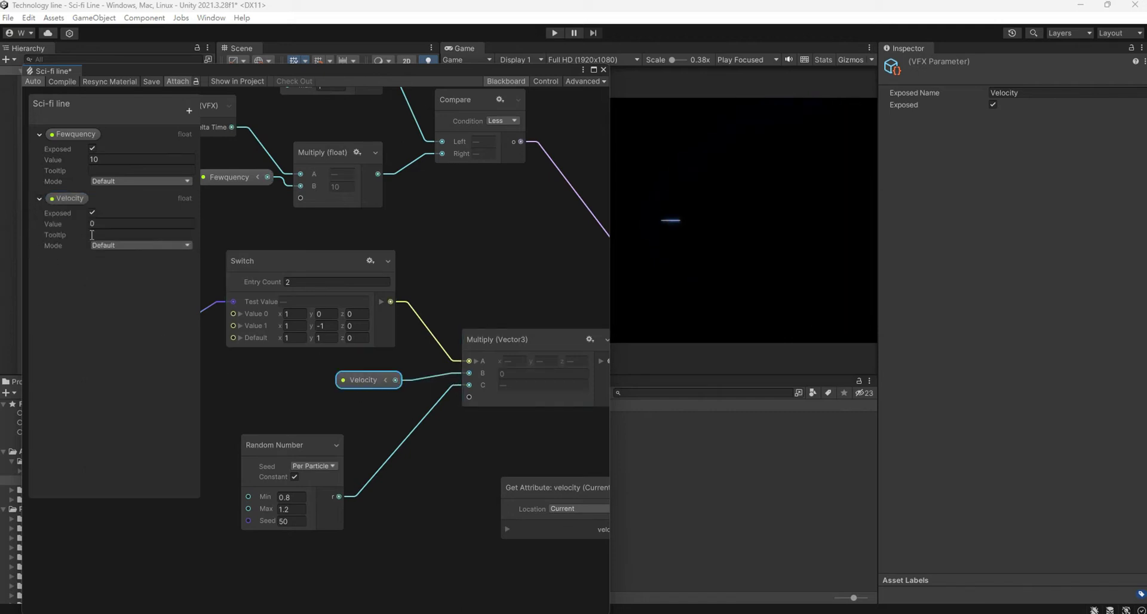
pyautogui.click(102, 224)
pyautogui.write('5')
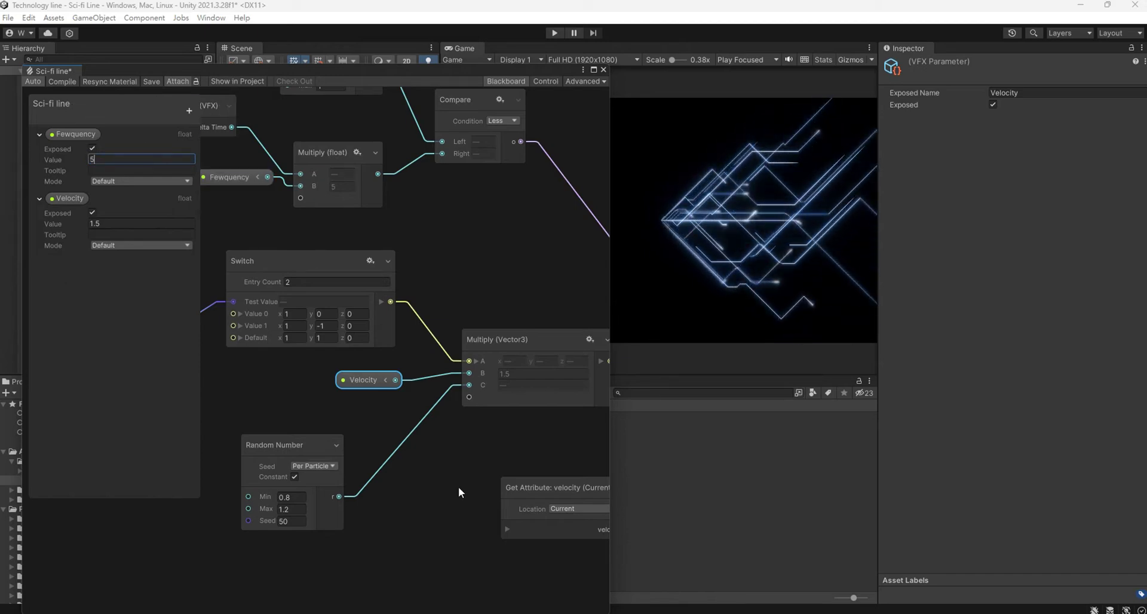
pyautogui.moveTo(457, 486); pyautogui.dragTo(328, 601, button='middle')
pyautogui.moveTo(510, 349)
pyautogui.mouseDown(button='middle')
pyautogui.moveTo(277, 259)
pyautogui.moveTo(135, 472)
pyautogui.mouseUp(button='middle')
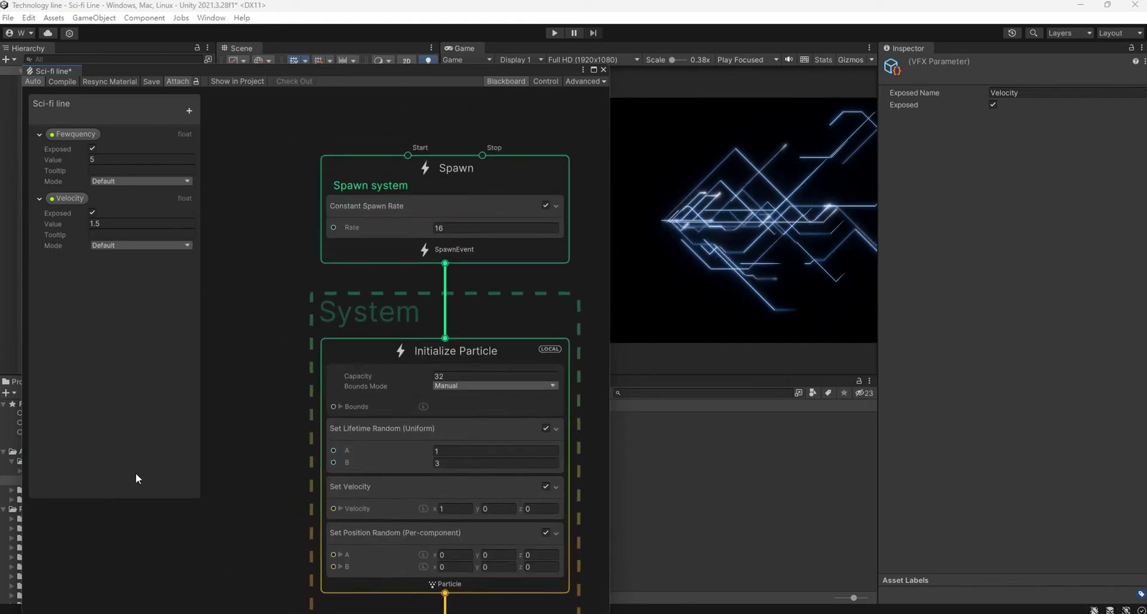
# Add an int parameter named Line Count and connect it to the Constant Spawn Rate.
pyautogui.doubleClick(368, 187)
pyautogui.press('Return')
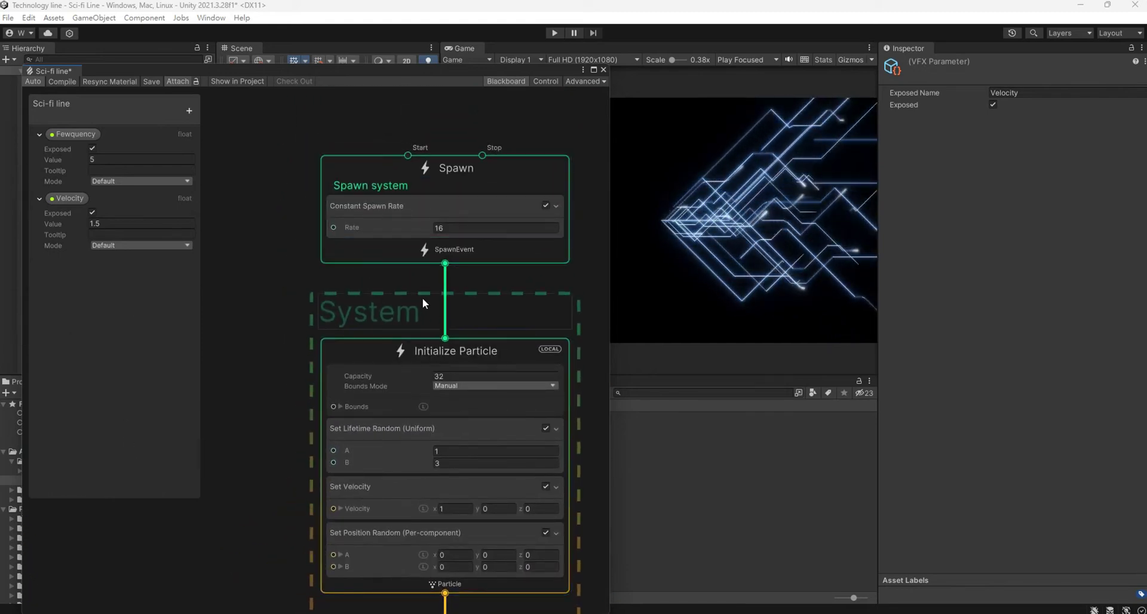
pyautogui.scroll(-1, 501, 299)
pyautogui.moveTo(356, 295); pyautogui.dragTo(383, 329, button='middle')
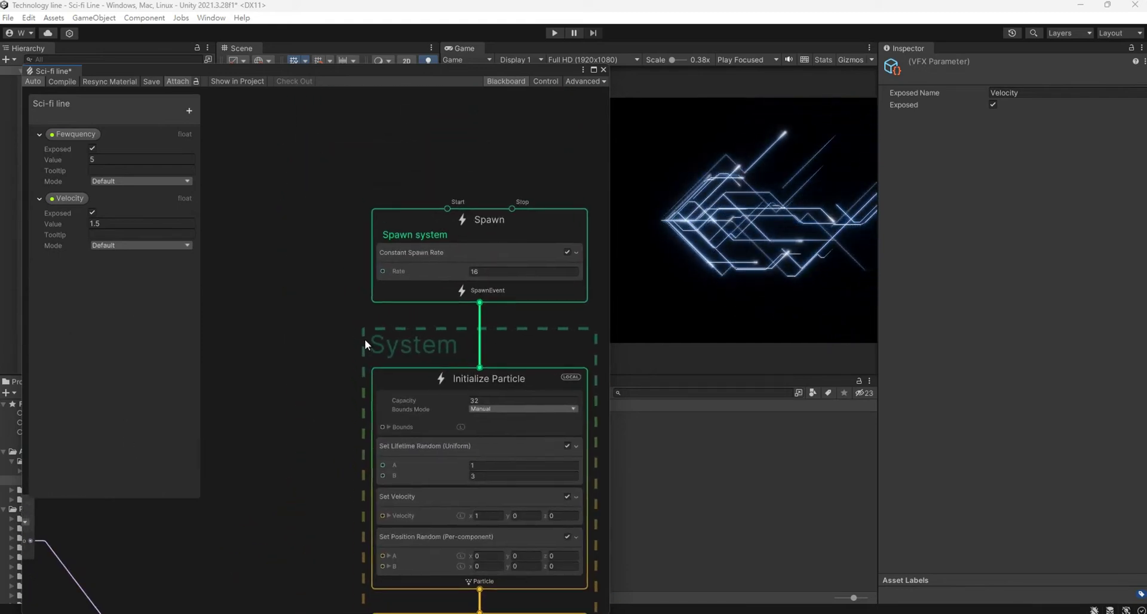
pyautogui.click(190, 111)
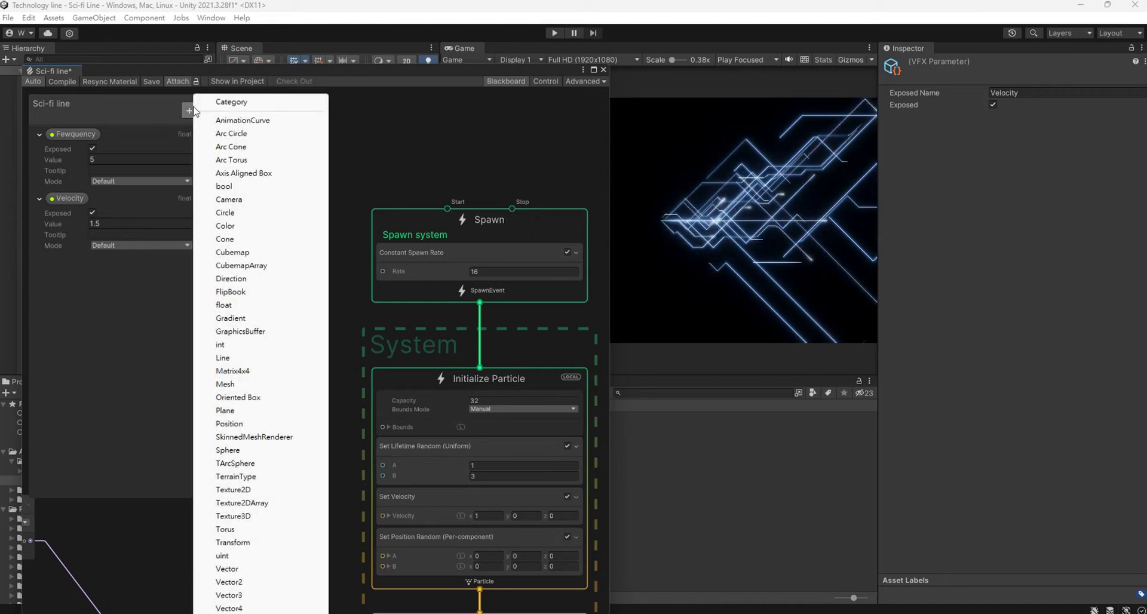
pyautogui.click(285, 349)
pyautogui.write('Line C')
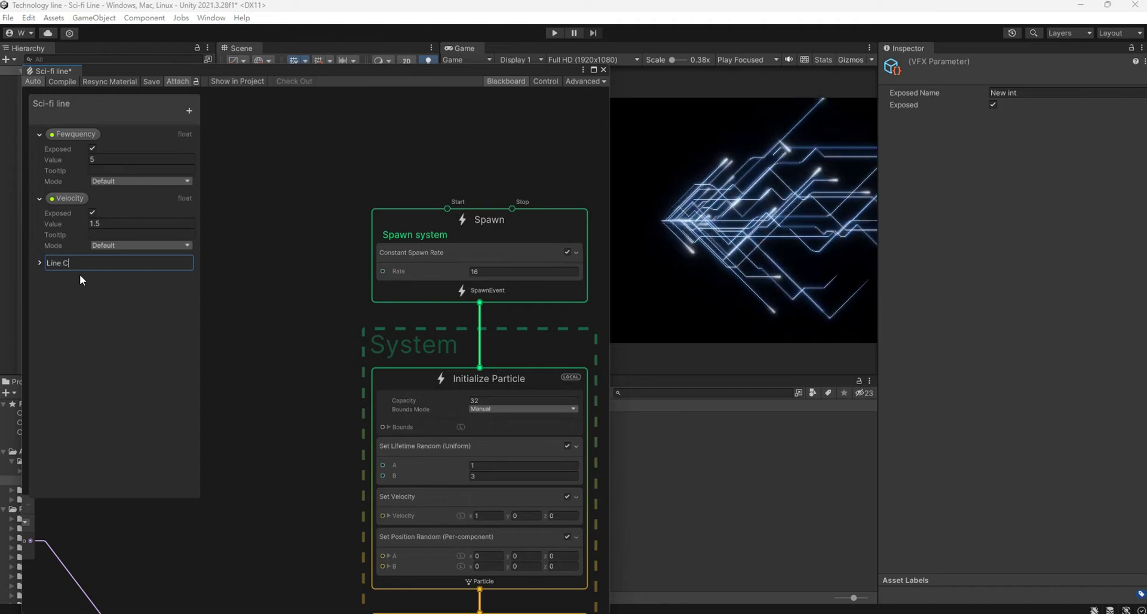
pyautogui.write('ount')
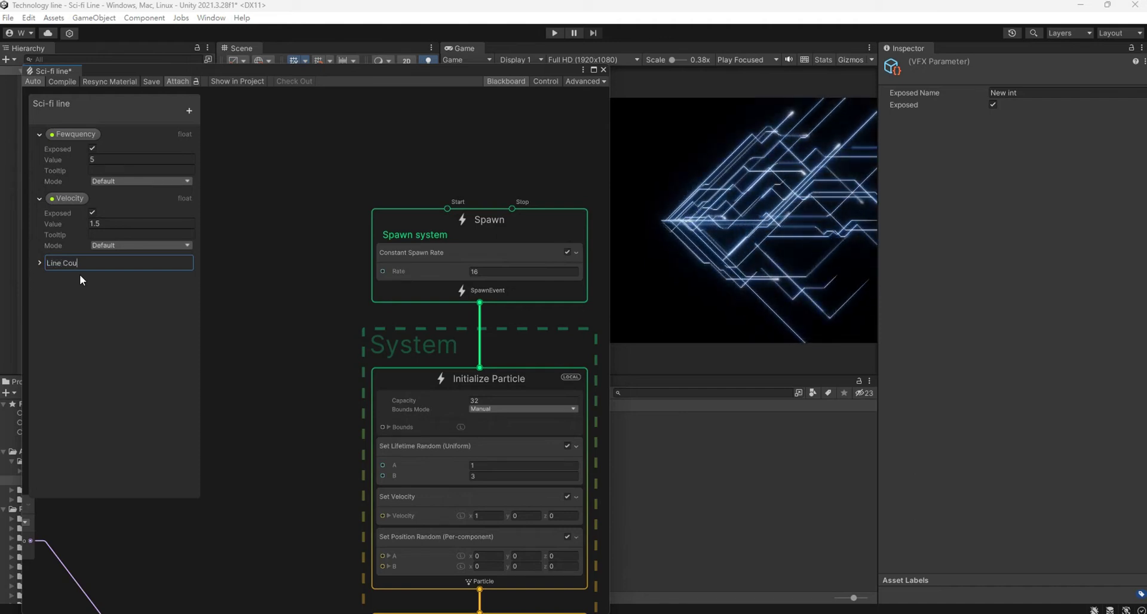
pyautogui.press('Return')
pyautogui.moveTo(171, 275); pyautogui.dragTo(374, 270)
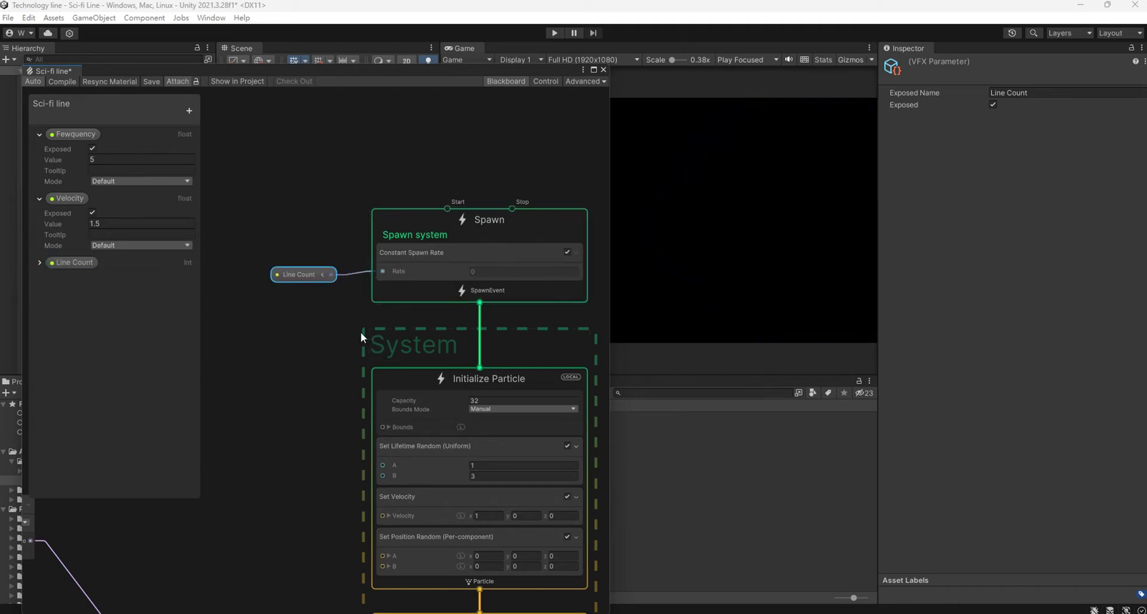
# Set the particle capacity to 320 and the Line Count value to 11.
pyautogui.click(39, 262)
pyautogui.click(108, 287)
pyautogui.write('50')
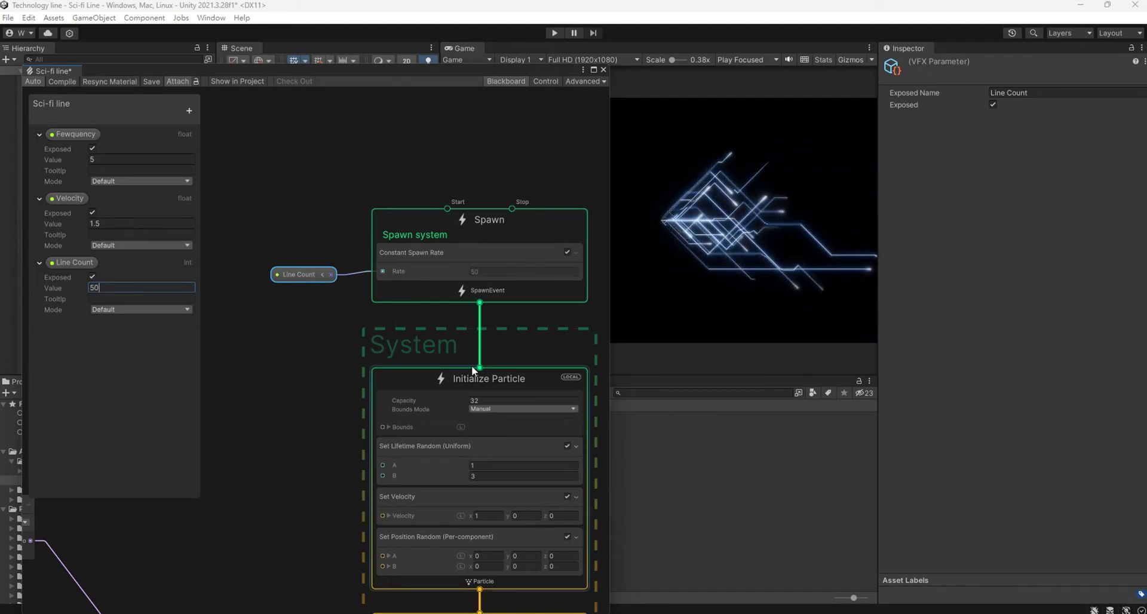
pyautogui.click(487, 401)
pyautogui.write('0')
pyautogui.click(296, 392)
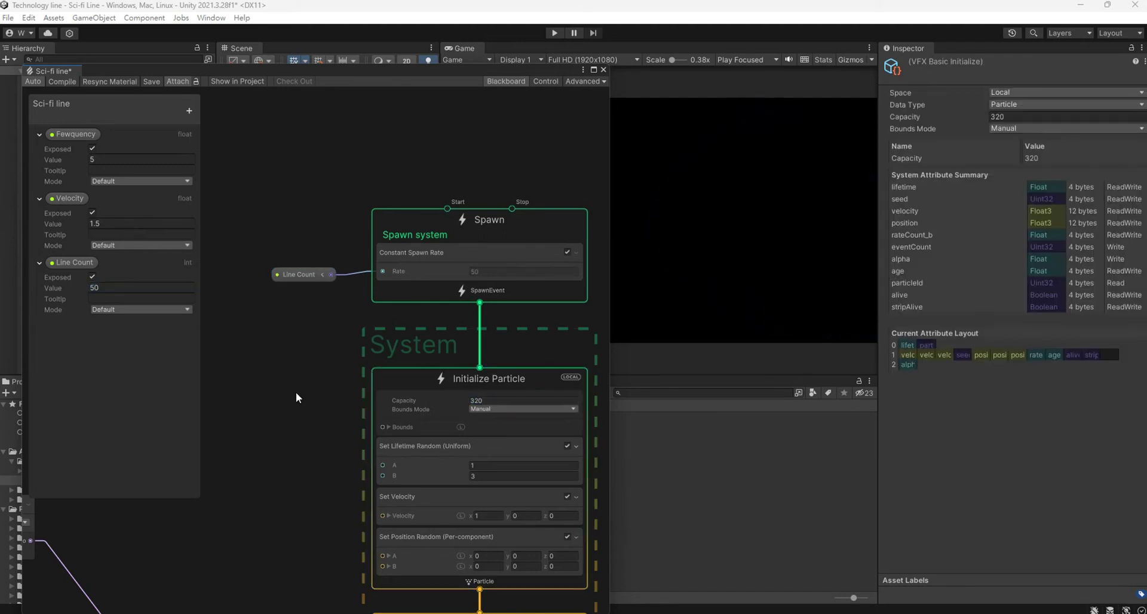
pyautogui.click(120, 288)
pyautogui.write('15')
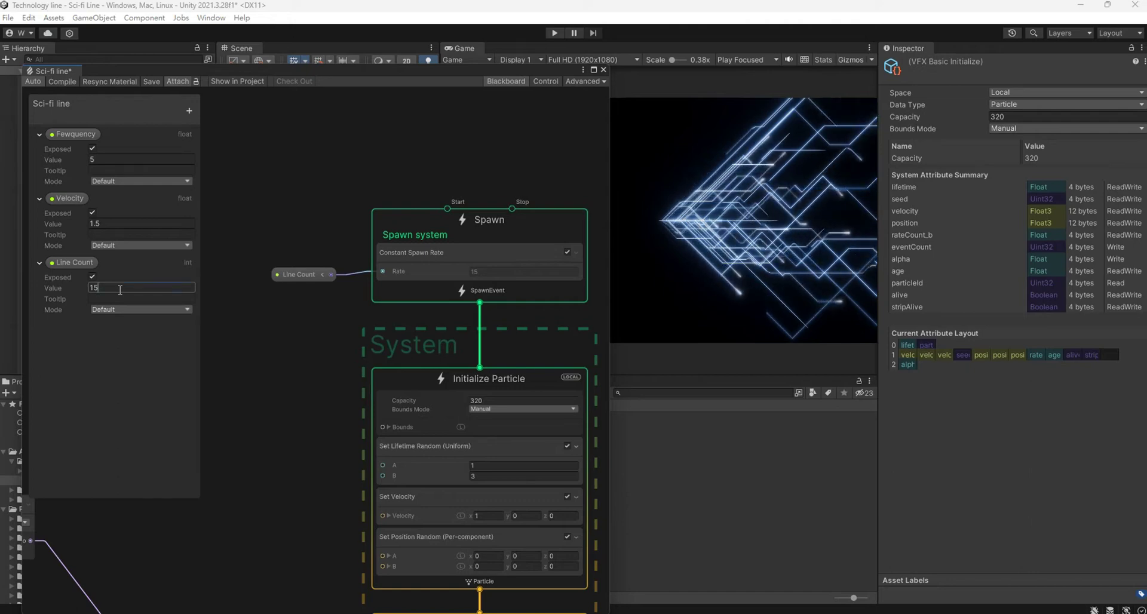
pyautogui.press('BackSpace')
pyautogui.write('1')
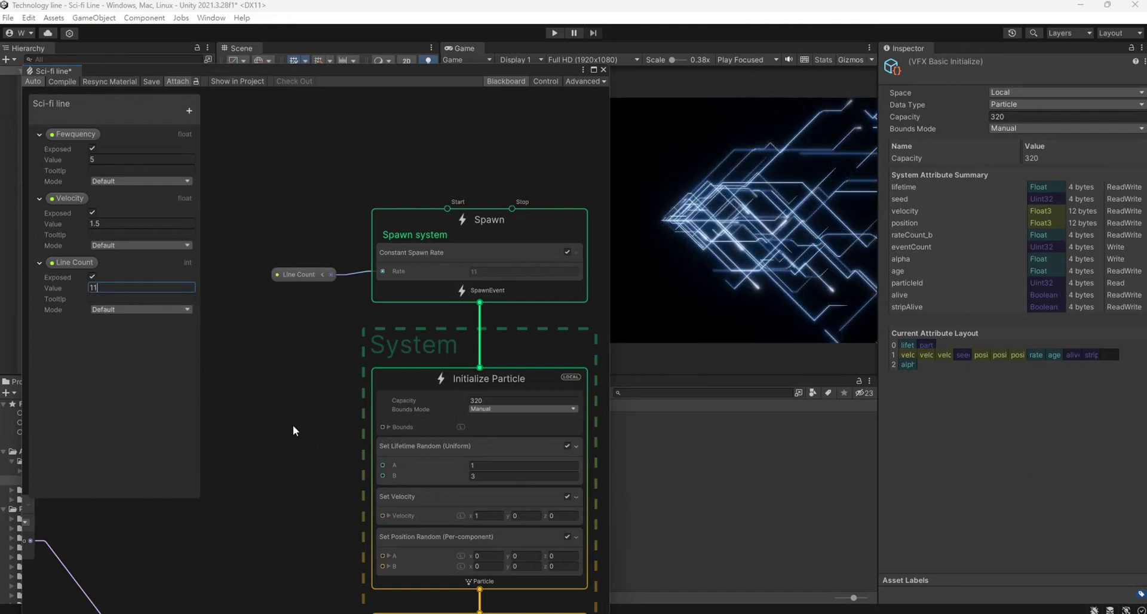
pyautogui.moveTo(293, 425); pyautogui.dragTo(344, 349, button='middle')
# Center the Branch node group and move the Random Number node upward.
pyautogui.moveTo(354, 507); pyautogui.dragTo(356, 314, button='middle')
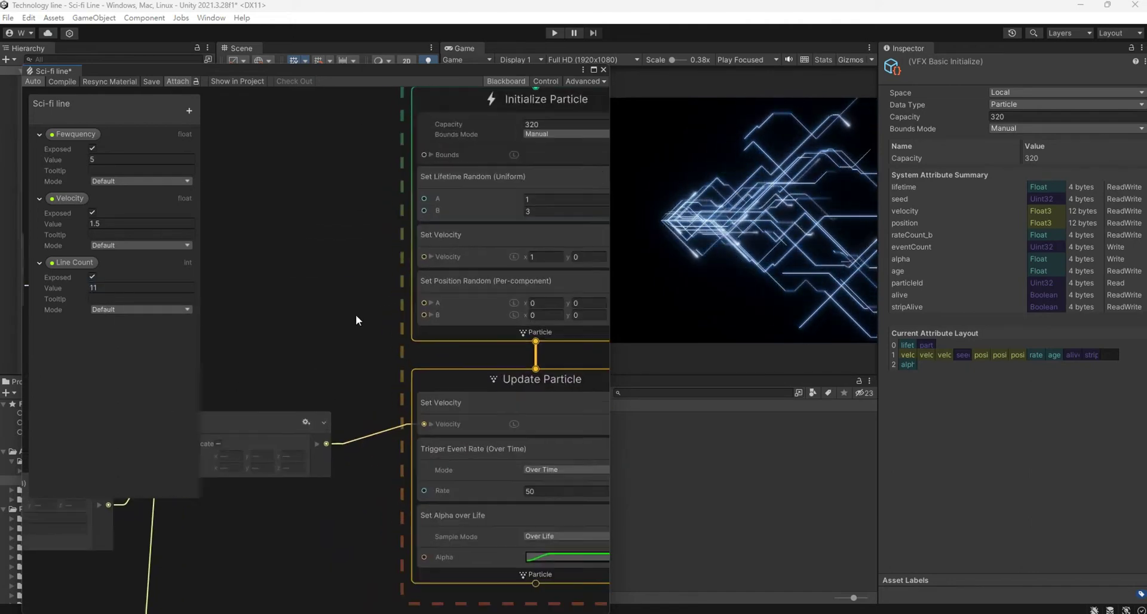
pyautogui.scroll(-3, 356, 317)
pyautogui.moveTo(327, 443)
pyautogui.mouseDown(button='middle')
pyautogui.moveTo(302, 472)
pyautogui.moveTo(353, 439)
pyautogui.mouseUp(button='middle')
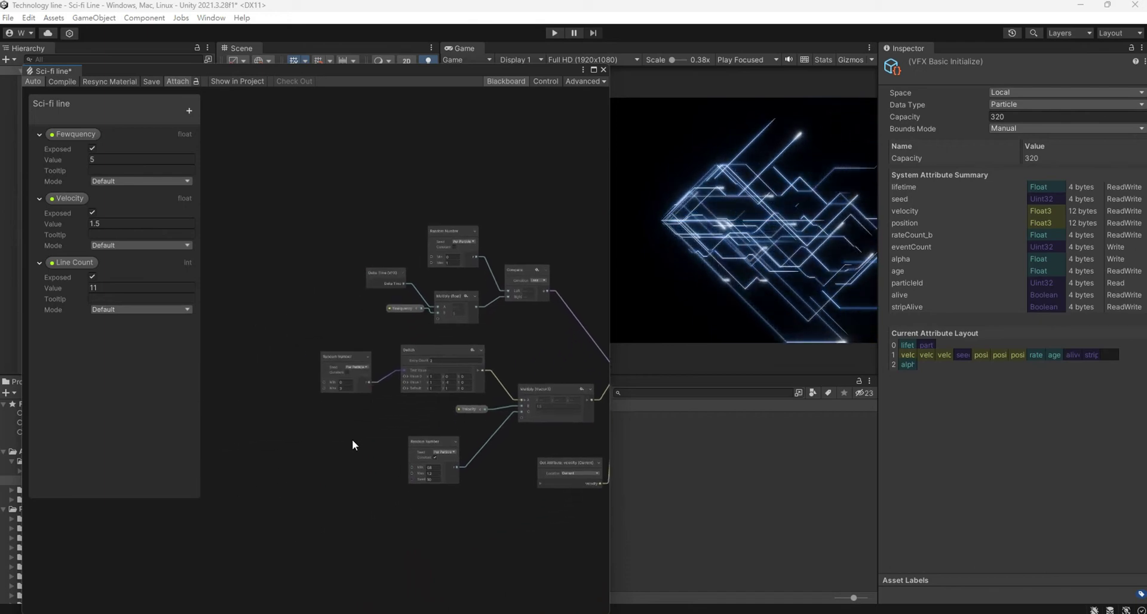
pyautogui.scroll(1, 354, 353)
pyautogui.moveTo(354, 354); pyautogui.dragTo(345, 309)
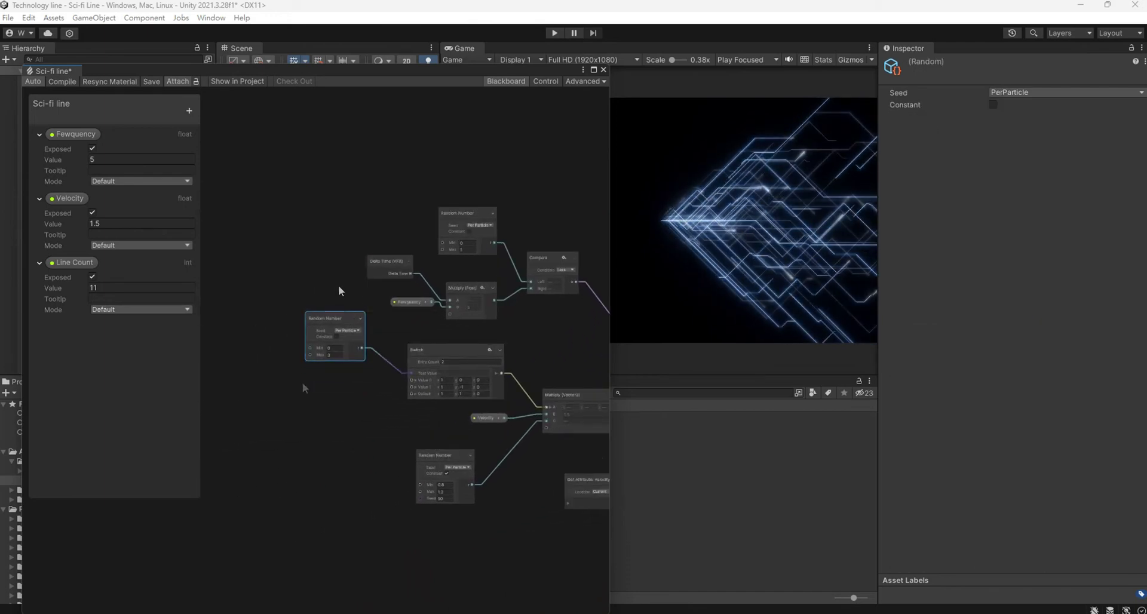
pyautogui.click(296, 363)
# Create a Direction Vector3 parameter, wire it to Switch's Value 0, and set x to 1.
pyautogui.click(188, 111)
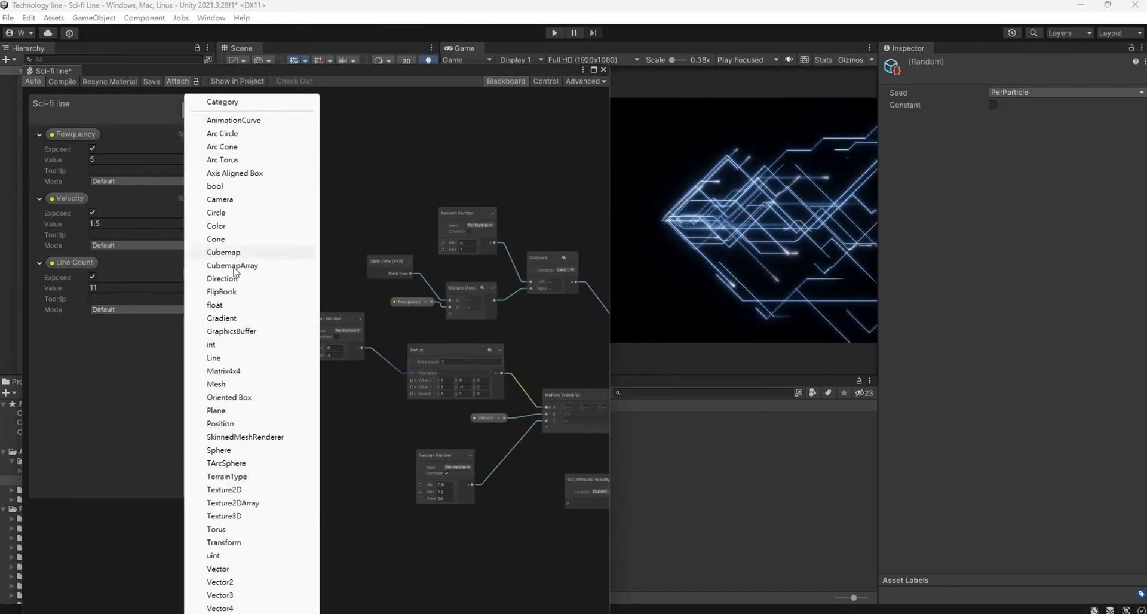
pyautogui.click(257, 595)
pyautogui.write('Directi')
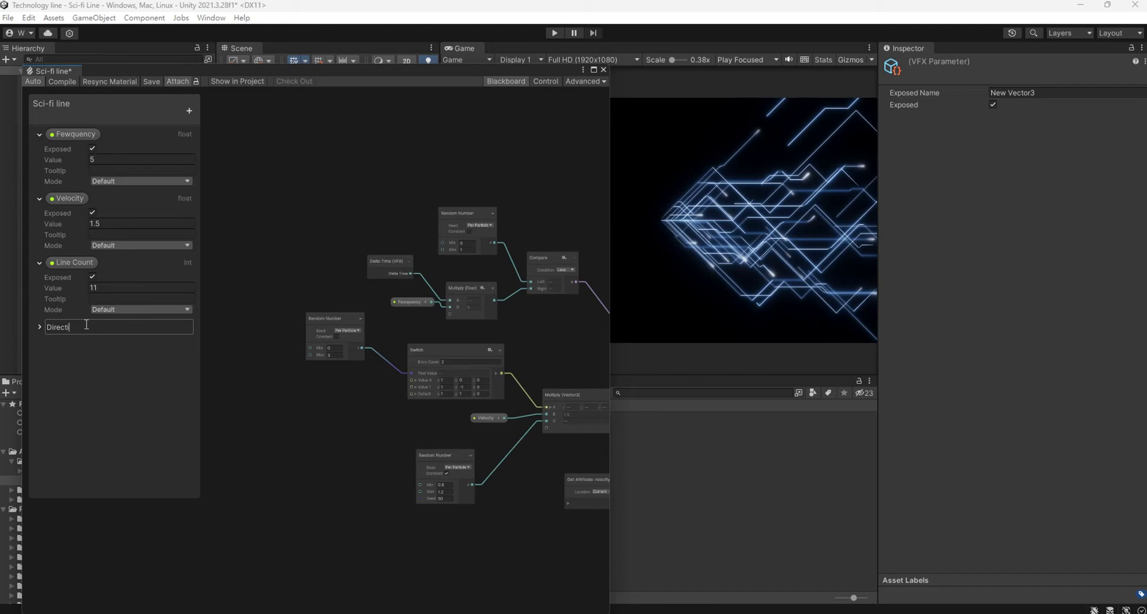
pyautogui.write('on')
pyautogui.press('Return')
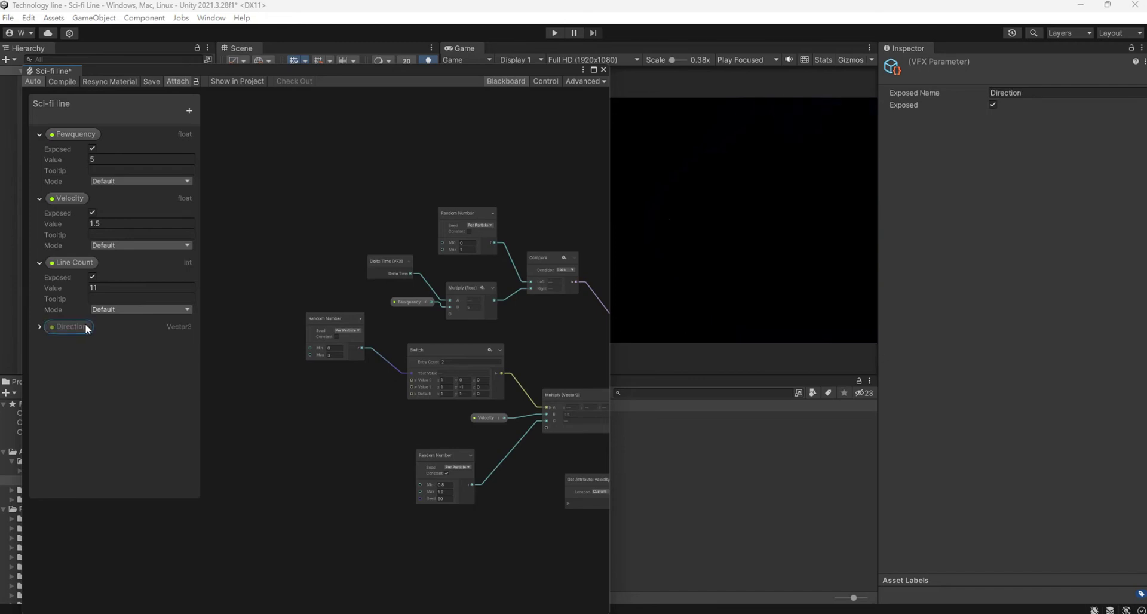
pyautogui.scroll(5, 443, 431)
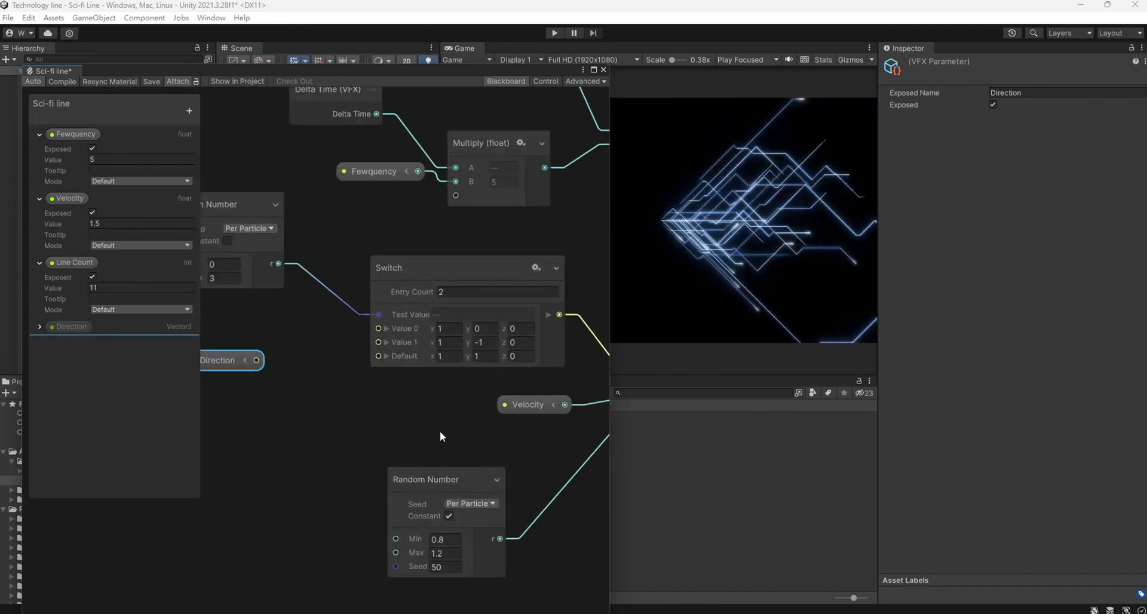
pyautogui.moveTo(220, 361); pyautogui.dragTo(378, 328)
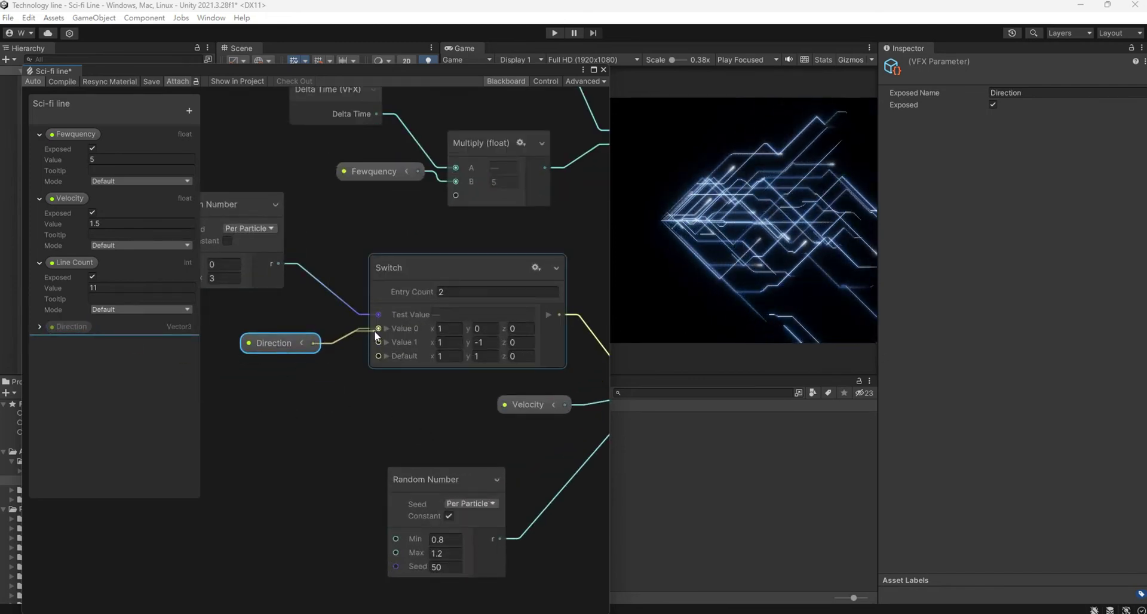
pyautogui.click(38, 326)
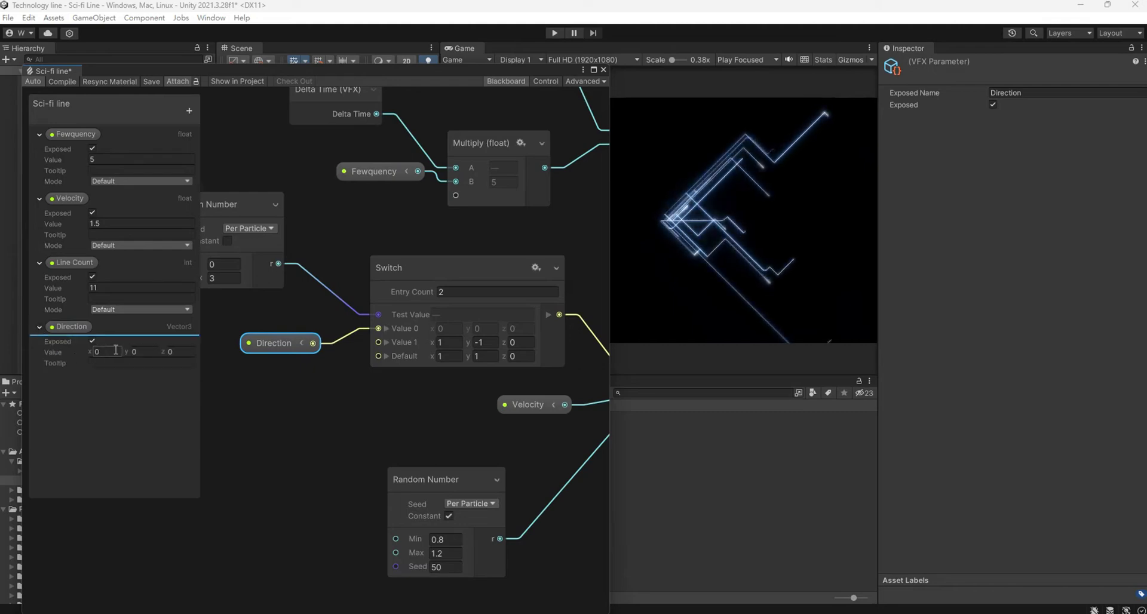
pyautogui.write('1')
pyautogui.click(133, 397)
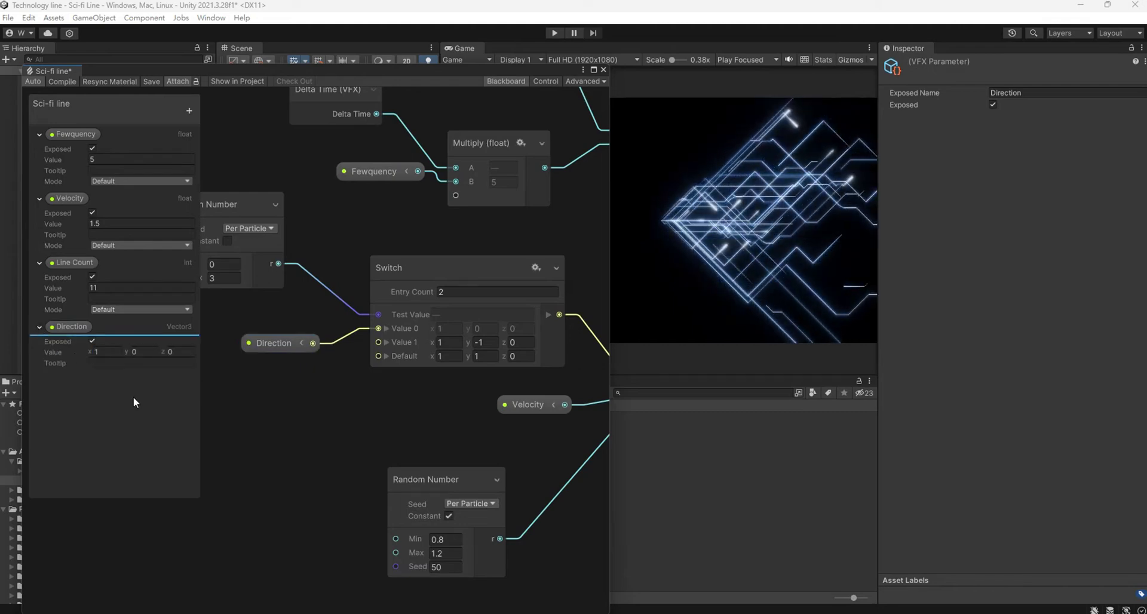
# Float the graph window and move the Sci-fi line effect left to X -3.09.
pyautogui.moveTo(456, 68); pyautogui.dragTo(535, 305)
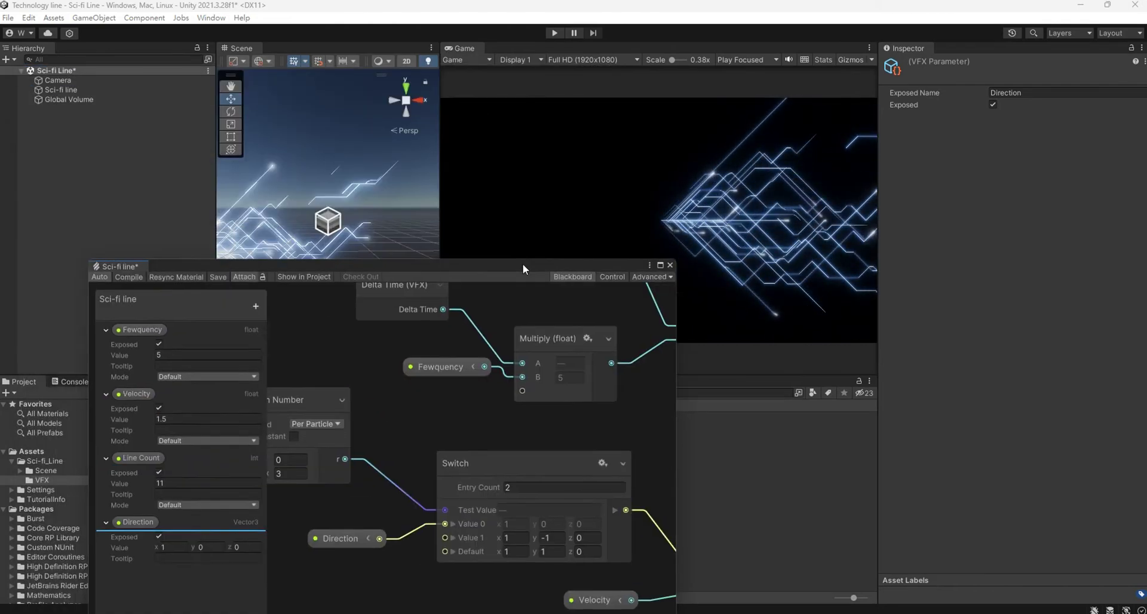
pyautogui.click(56, 91)
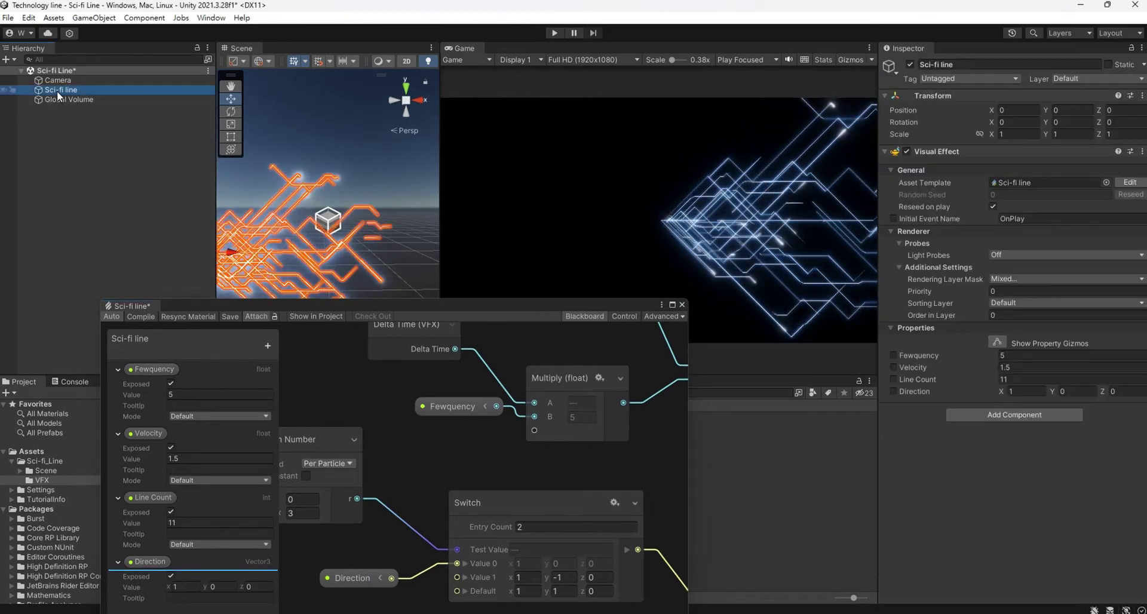
pyautogui.moveTo(256, 248); pyautogui.dragTo(184, 232)
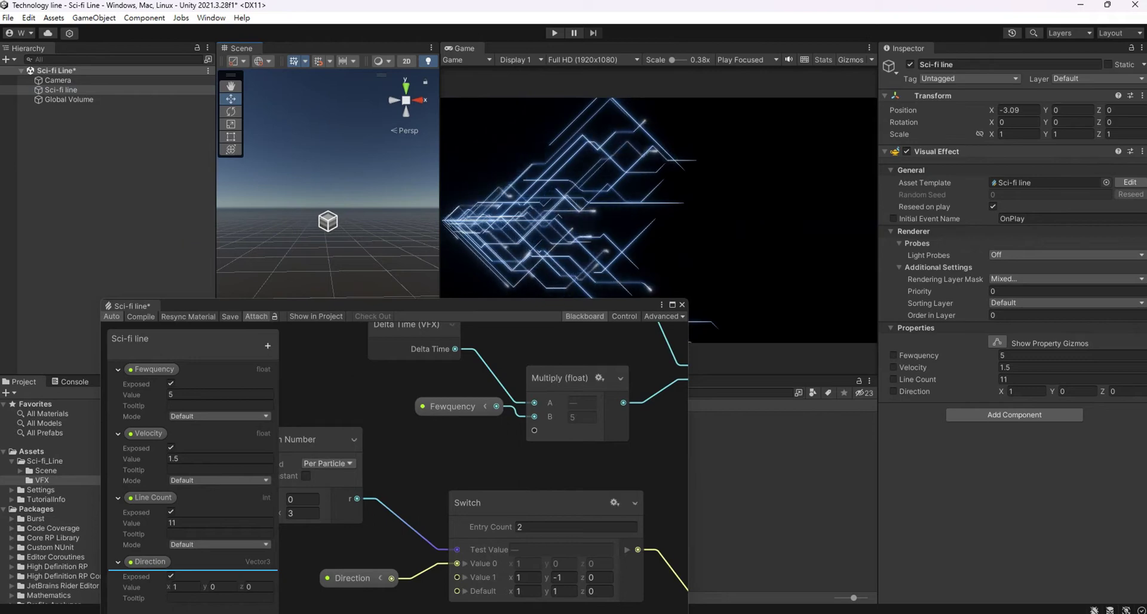
# Override Fewquency to 3, Velocity to 2, and Line Count to 10 in the Inspector.
pyautogui.click(1020, 355)
pyautogui.write('1')
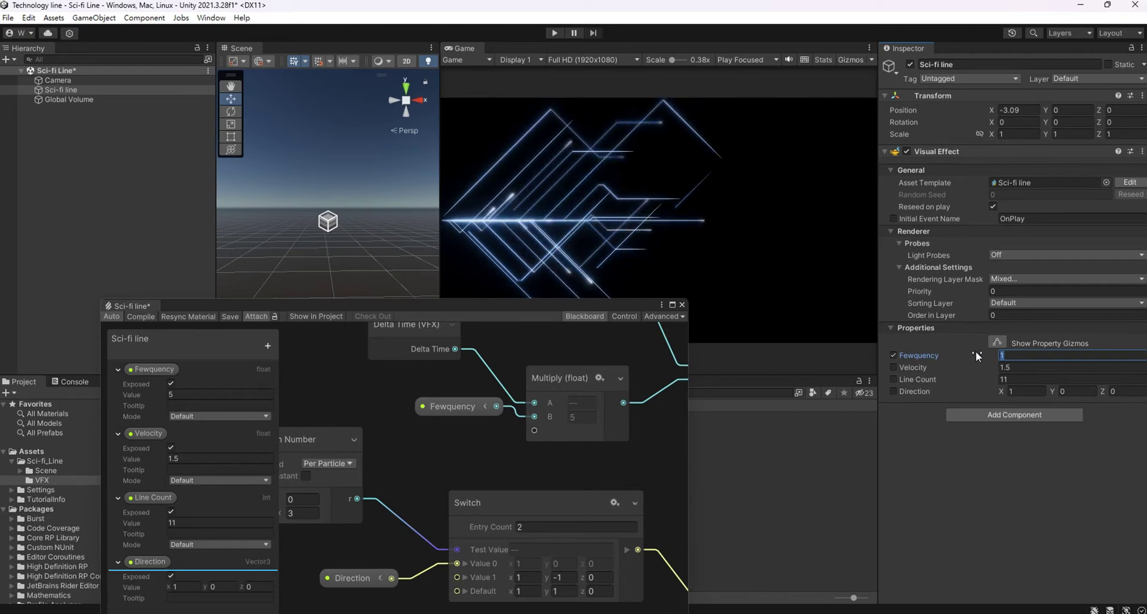
pyautogui.write('3')
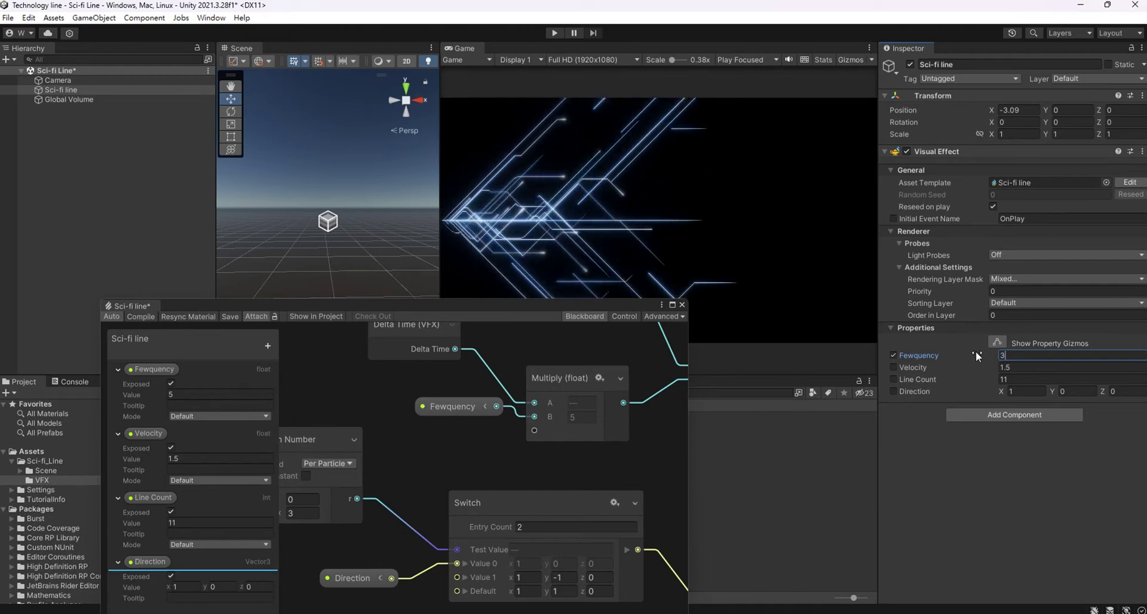
pyautogui.click(1031, 368)
pyautogui.write('3')
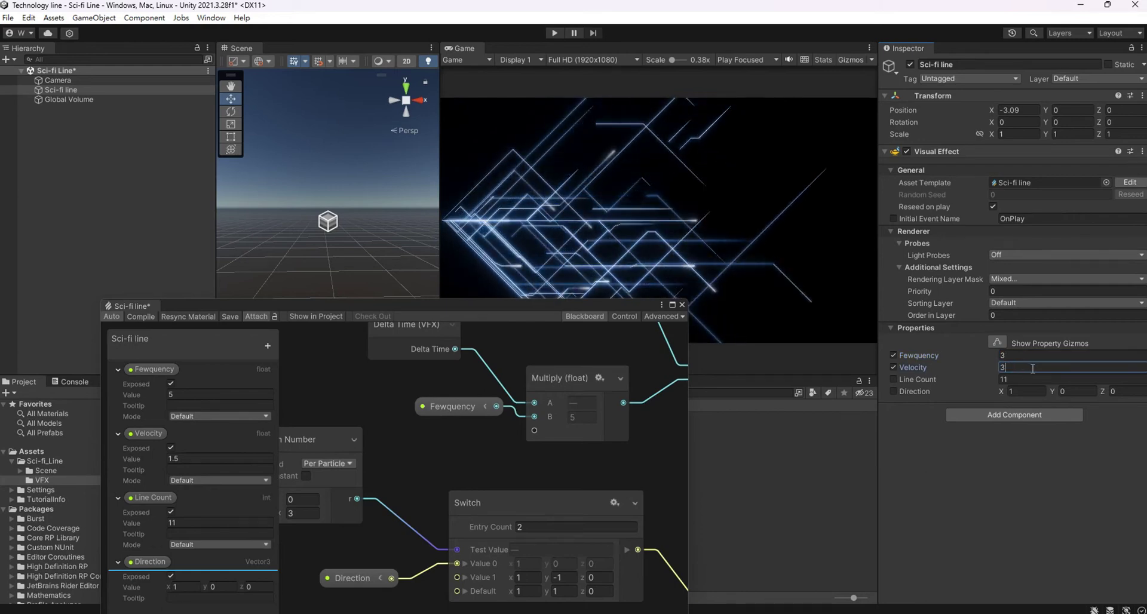
pyautogui.press('Return')
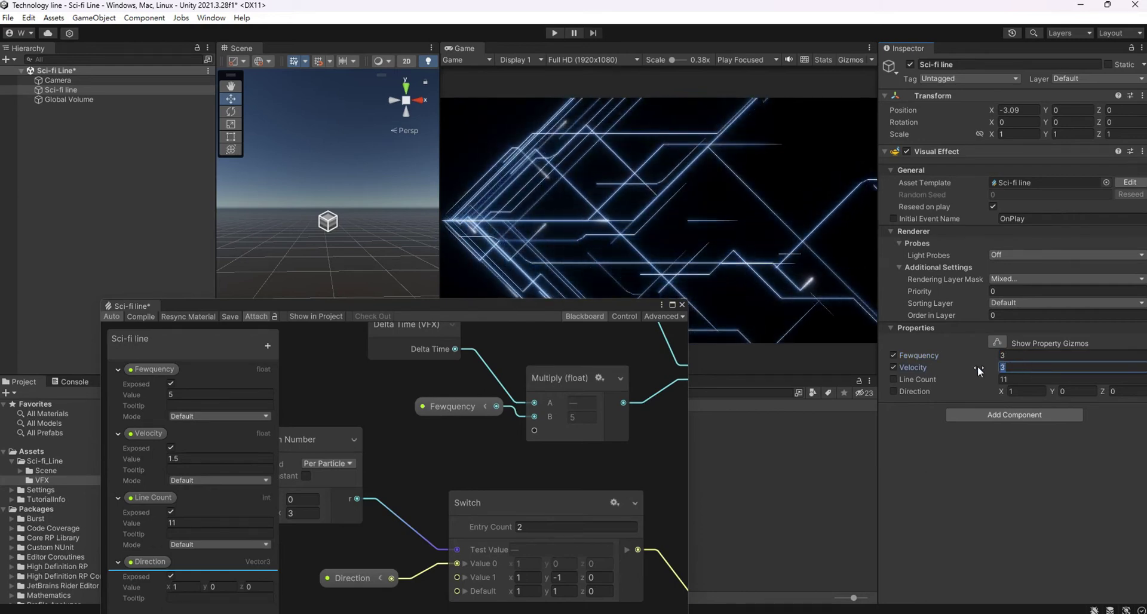
pyautogui.write('2')
pyautogui.press('Tab')
pyautogui.write('30')
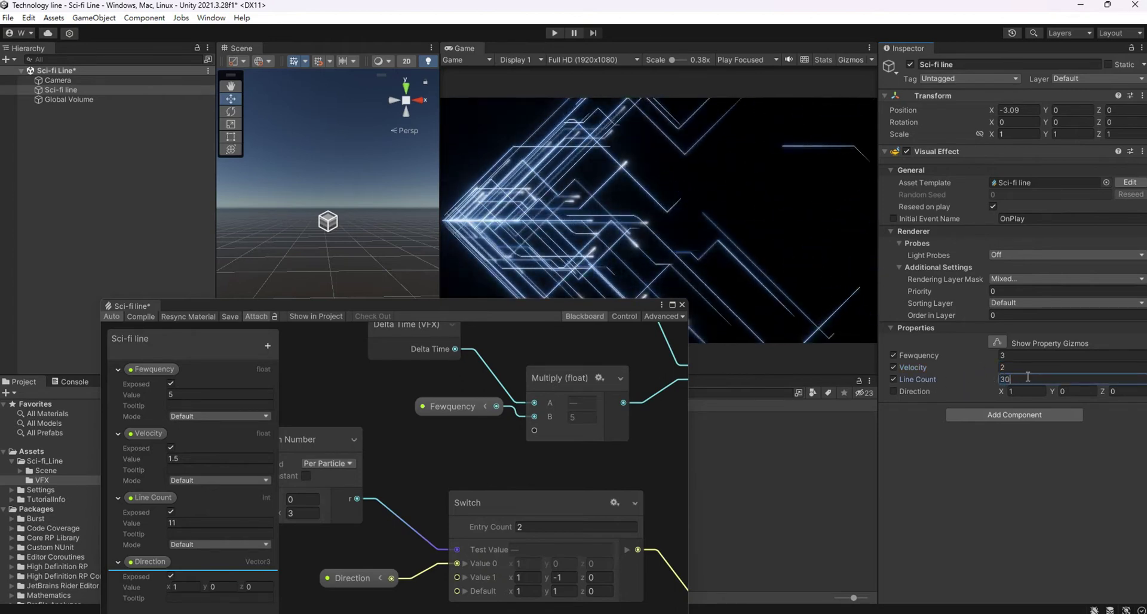
pyautogui.press('BackSpace')
pyautogui.press('BackSpace')
pyautogui.write('20')
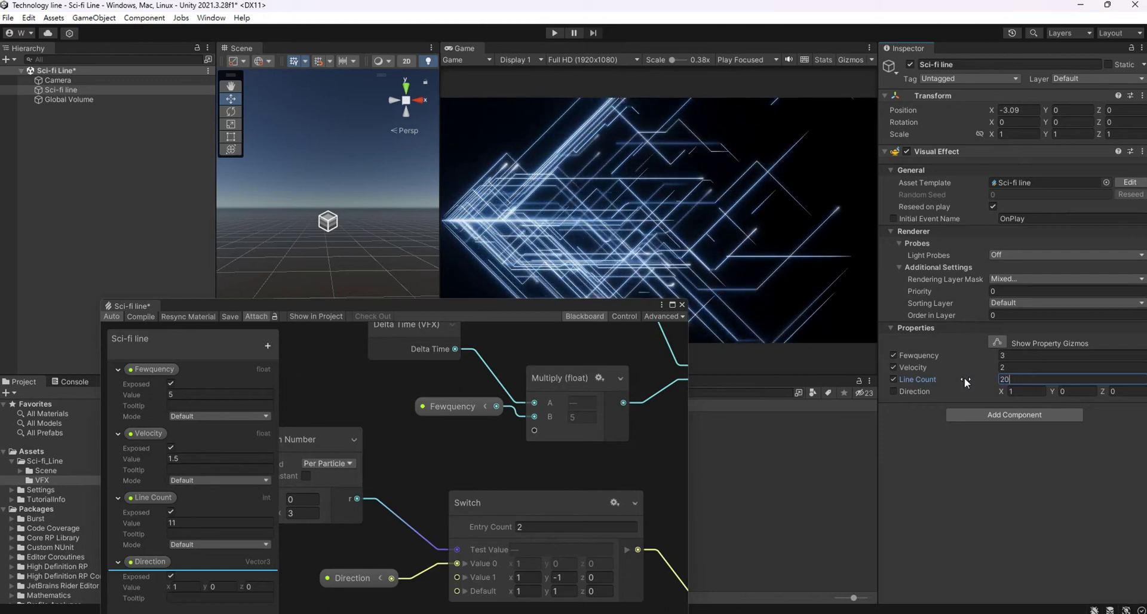
pyautogui.click(1019, 380)
pyautogui.write('10')
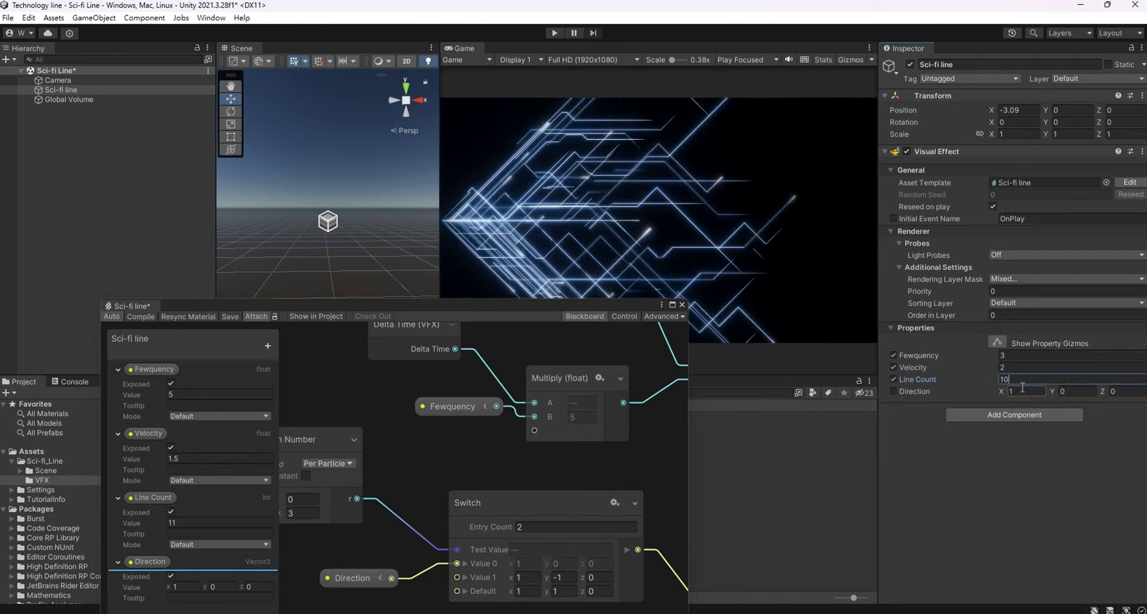
pyautogui.click(1022, 388)
# Set the Direction override's x to 1 and y to 0, then begin entering z.
pyautogui.write('5')
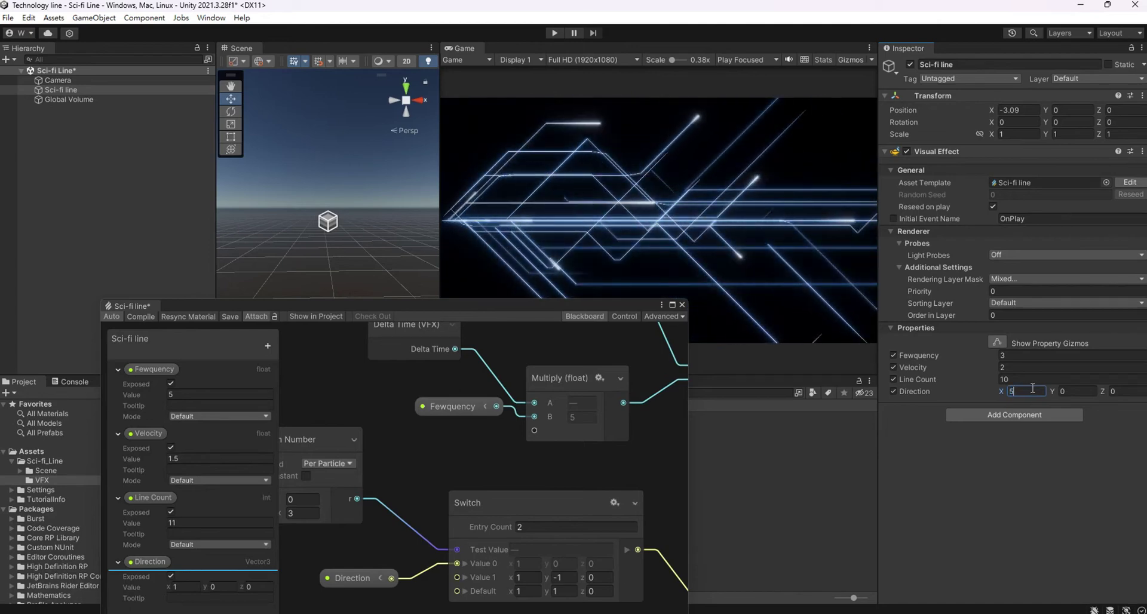
pyautogui.press('BackSpace')
pyautogui.write('1')
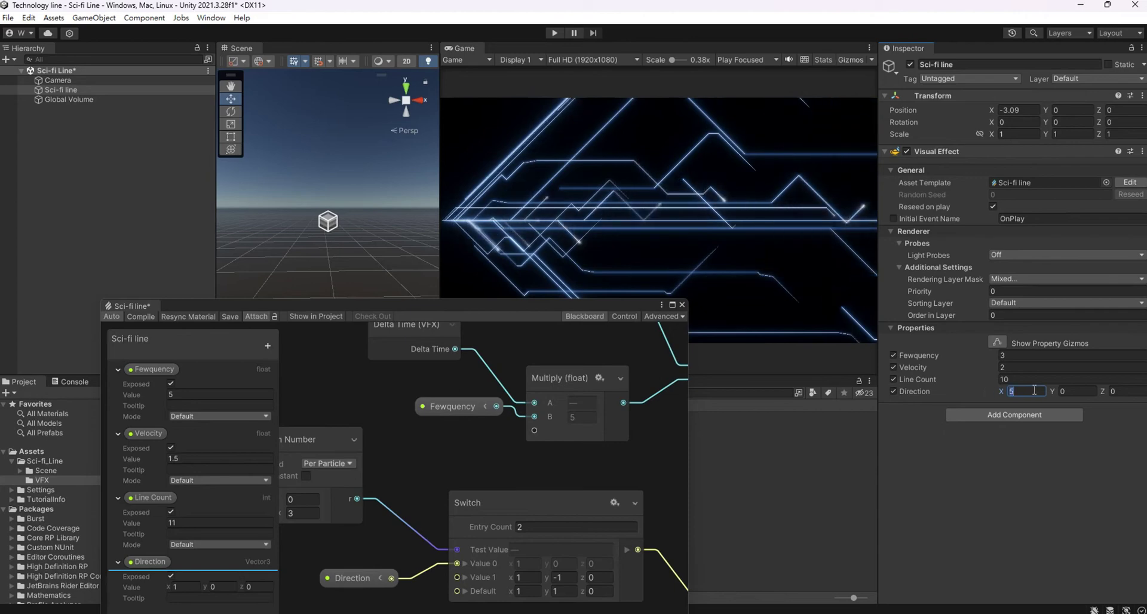
pyautogui.click(1075, 392)
pyautogui.write('2')
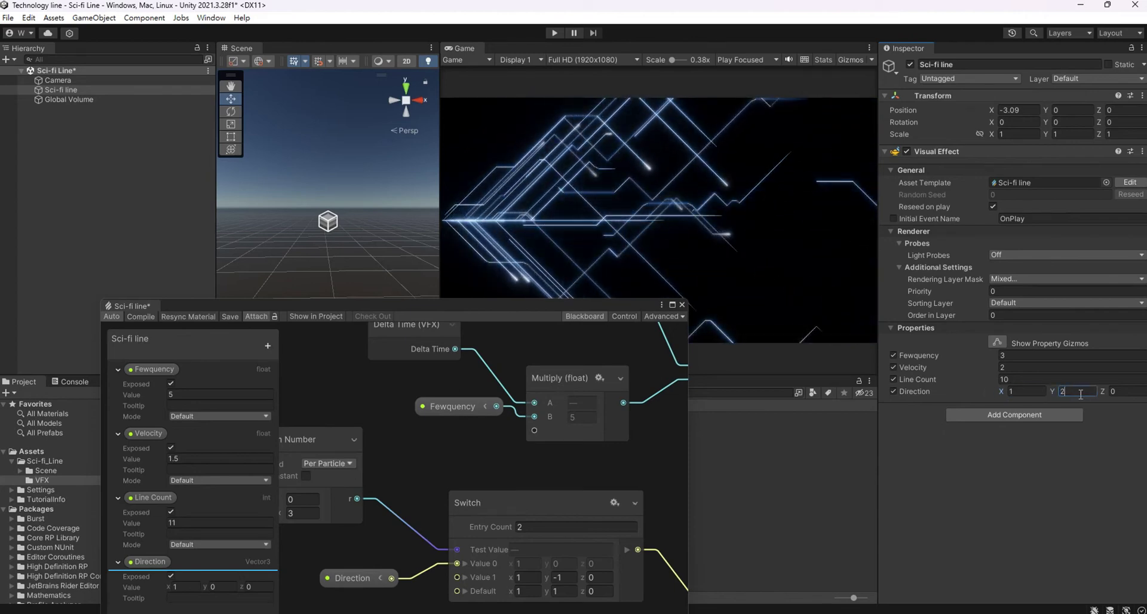
pyautogui.press('BackSpace')
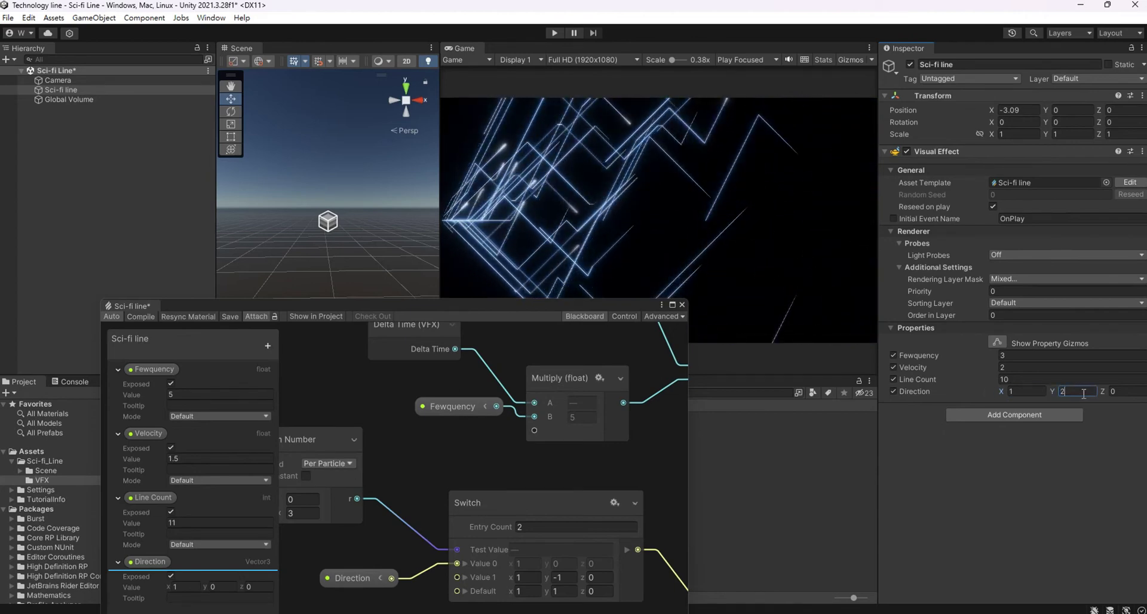
pyautogui.write('-1')
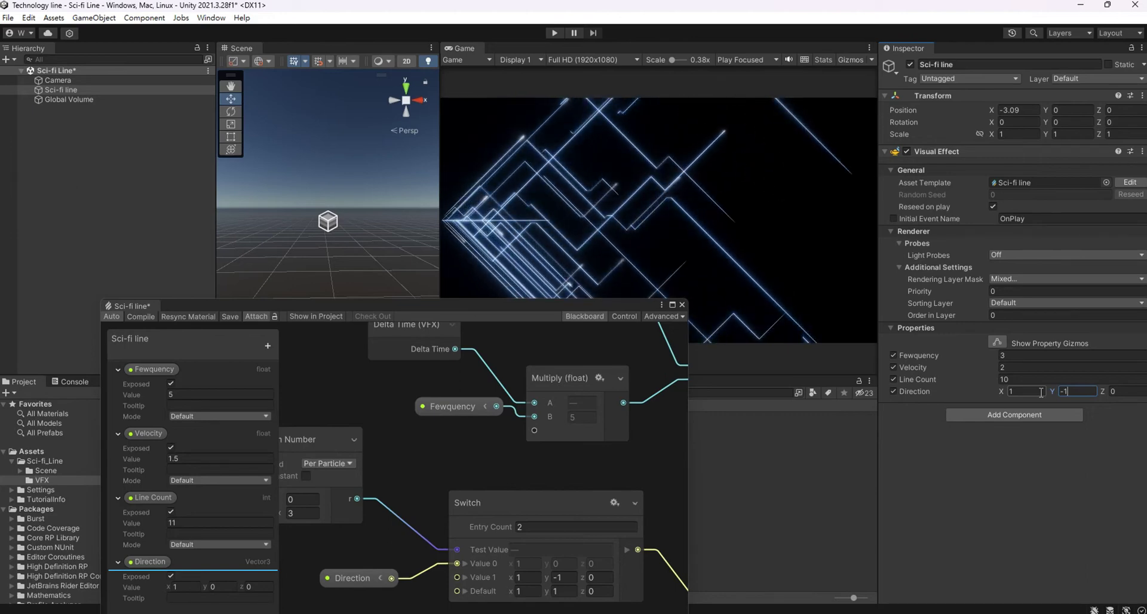
pyautogui.press('BackSpace')
pyautogui.press('BackSpace')
pyautogui.write('0')
pyautogui.click(1125, 393)
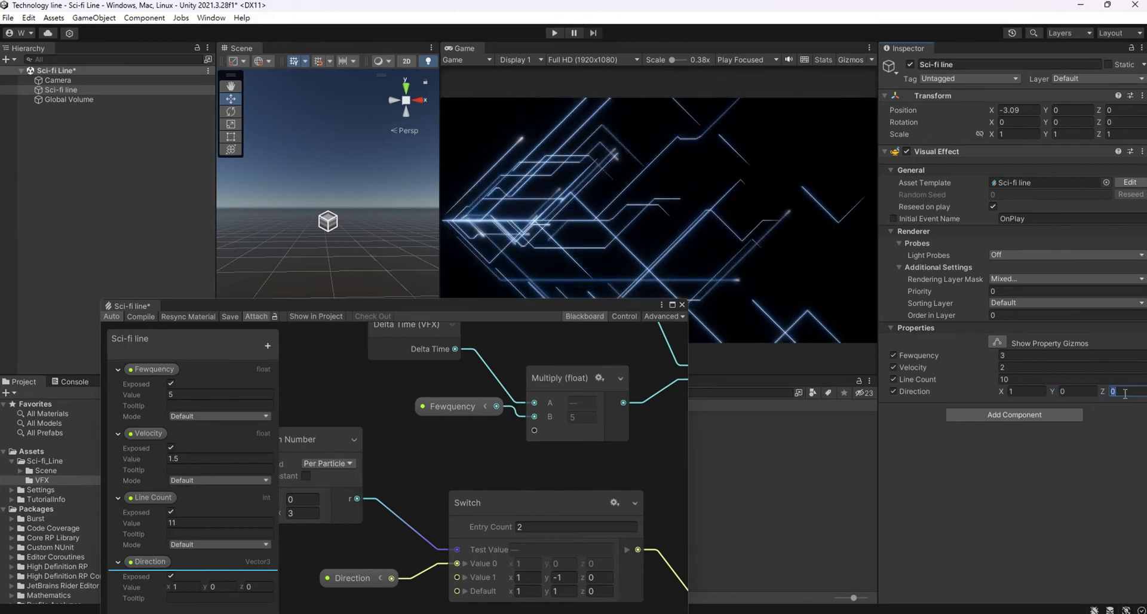
pyautogui.write('5')
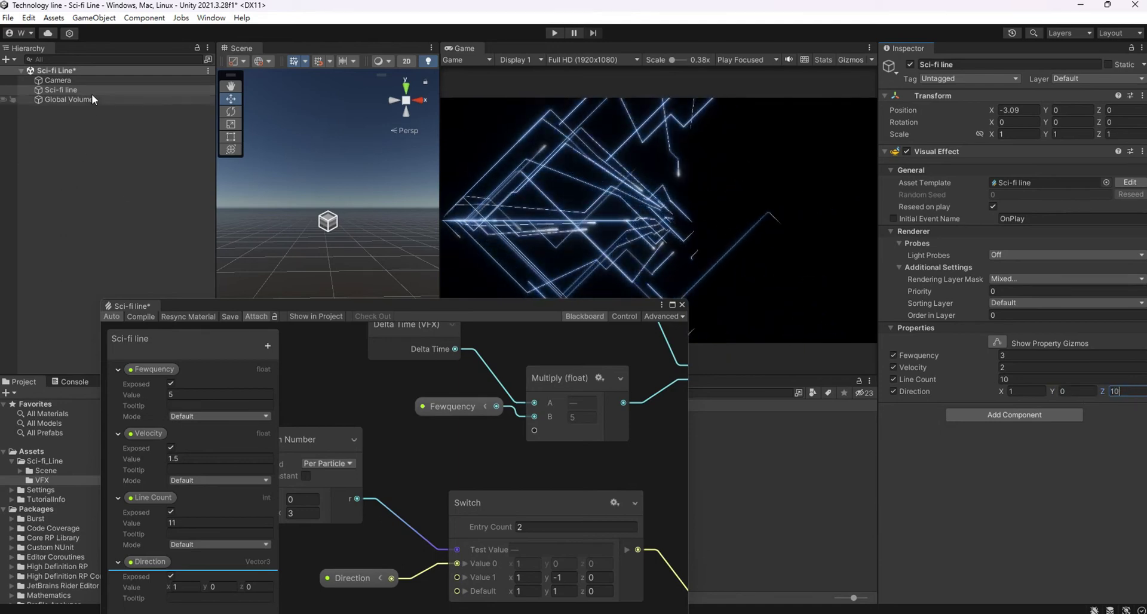
# Frame the Sci-fi line effect and set Direction z back to 0, giving (1, 0, 0).
pyautogui.doubleClick(61, 90)
pyautogui.moveTo(332, 135)
pyautogui.keyDown('alt'); pyautogui.mouseDown()
pyautogui.moveTo(217, 187)
pyautogui.moveTo(127, 187)
pyautogui.mouseUp(); pyautogui.keyUp('alt')
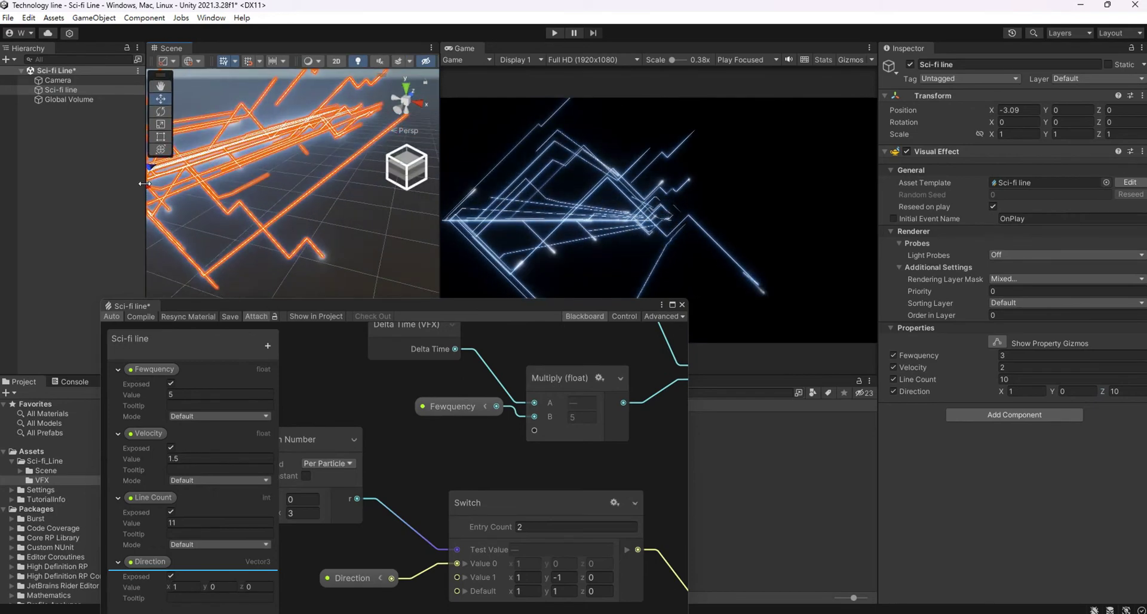
pyautogui.click(1126, 391)
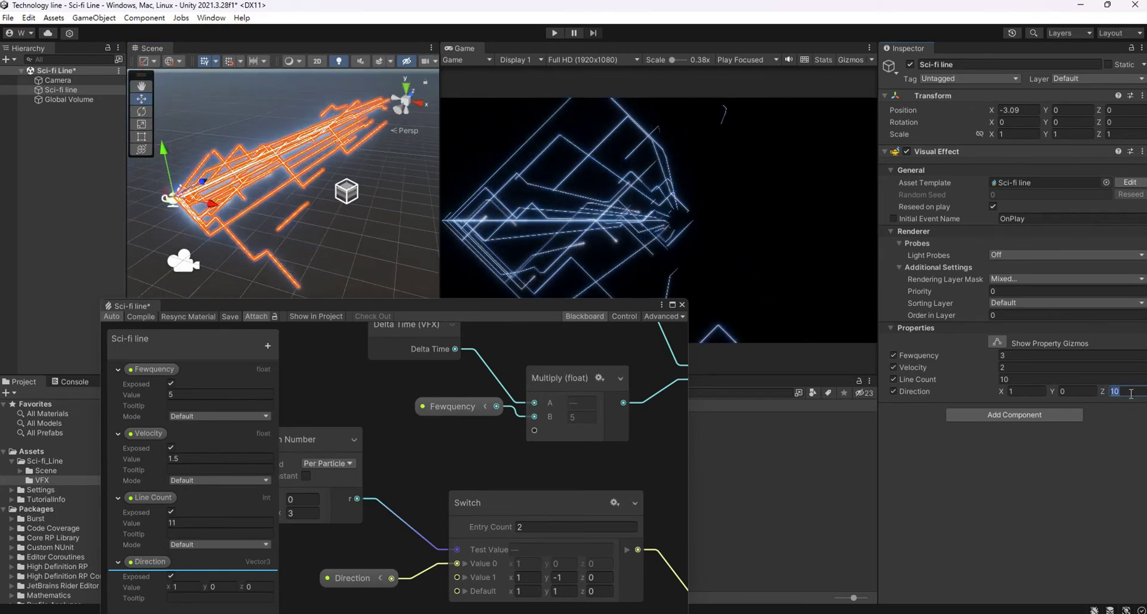
pyautogui.write('-10')
pyautogui.press('Return')
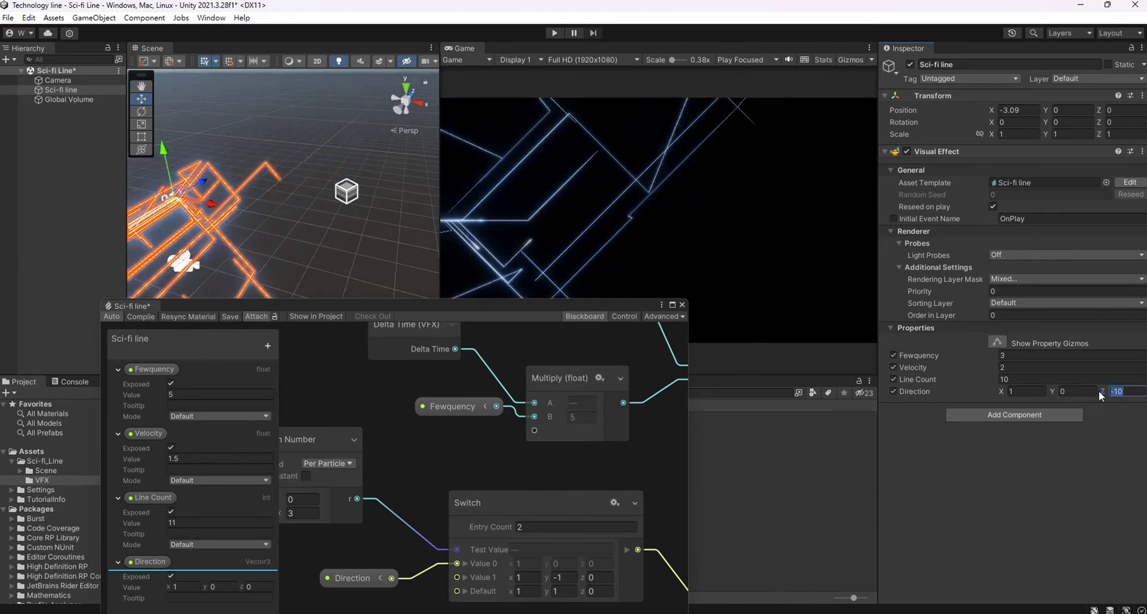
pyautogui.write('1')
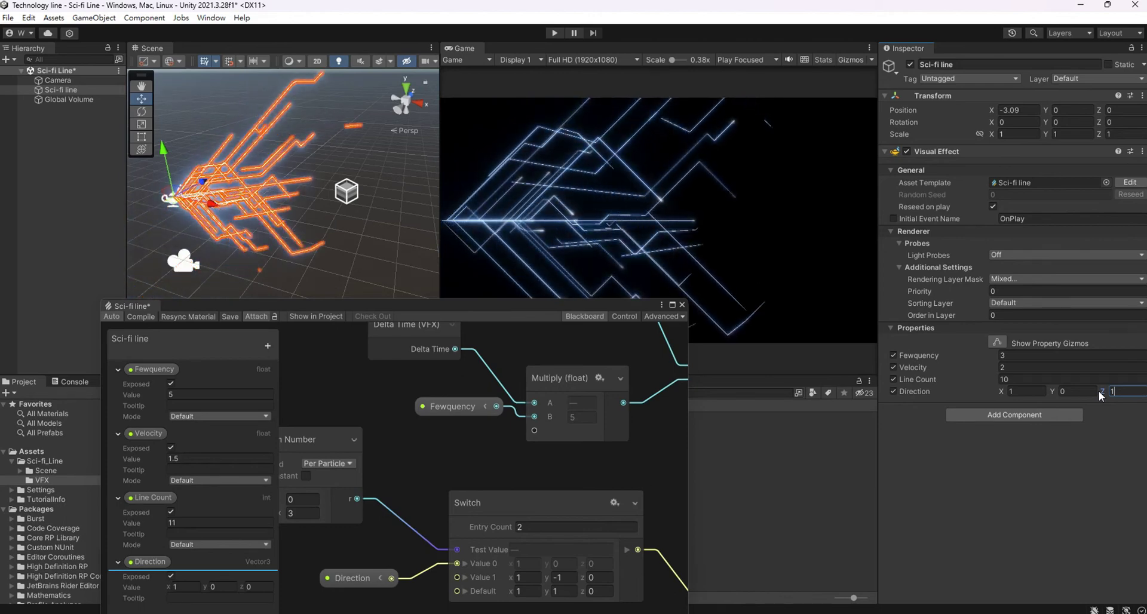
pyautogui.press('BackSpace')
pyautogui.write('0')
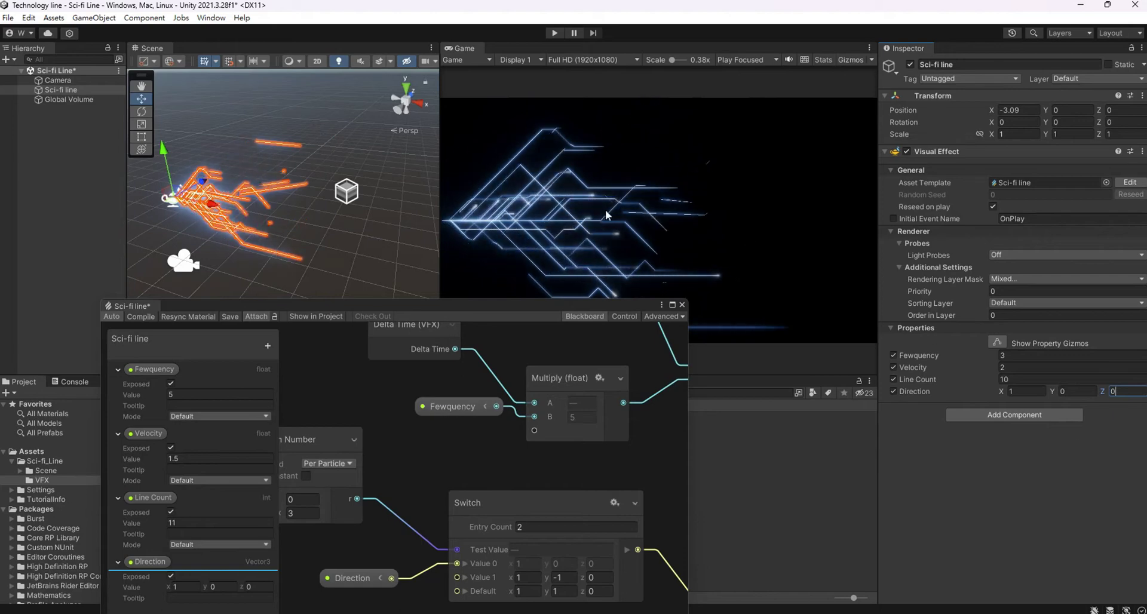
pyautogui.moveTo(548, 304); pyautogui.dragTo(300, 51)
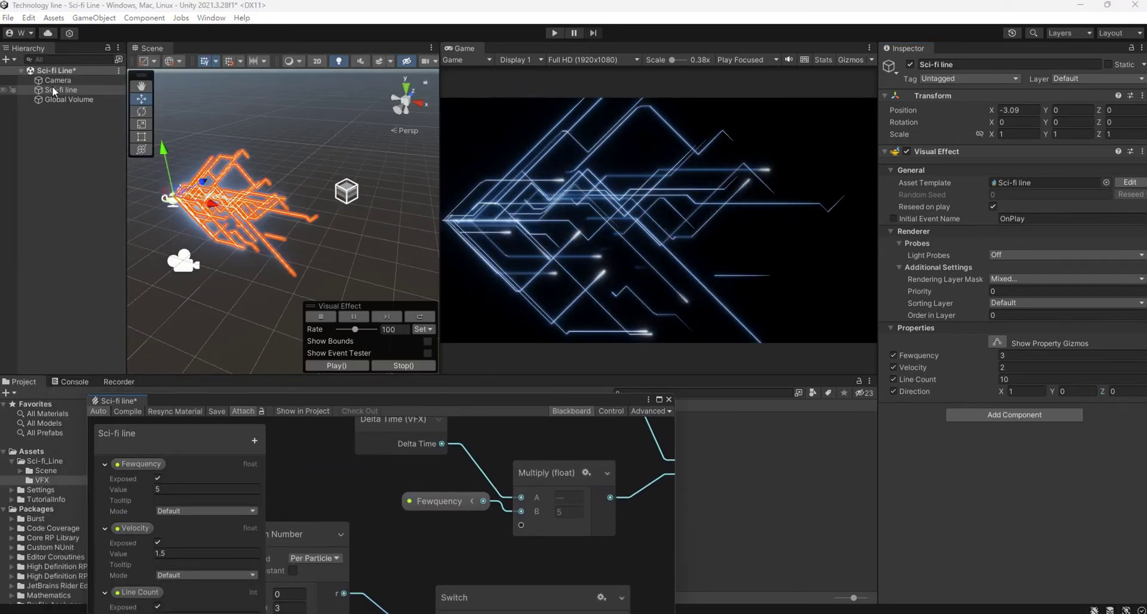
# Bring the strip's Set Color over Life block into view and open its gradient.
pyautogui.moveTo(412, 400); pyautogui.dragTo(218, 87)
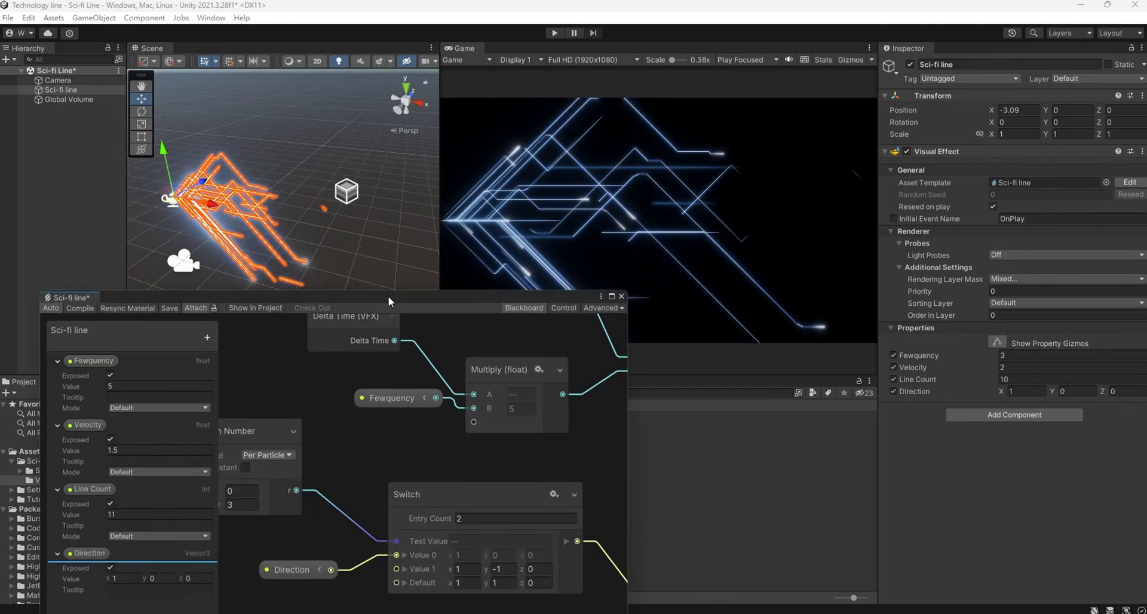
pyautogui.scroll(-2, 364, 385)
pyautogui.scroll(-3, 274, 386)
pyautogui.scroll(-2, 275, 385)
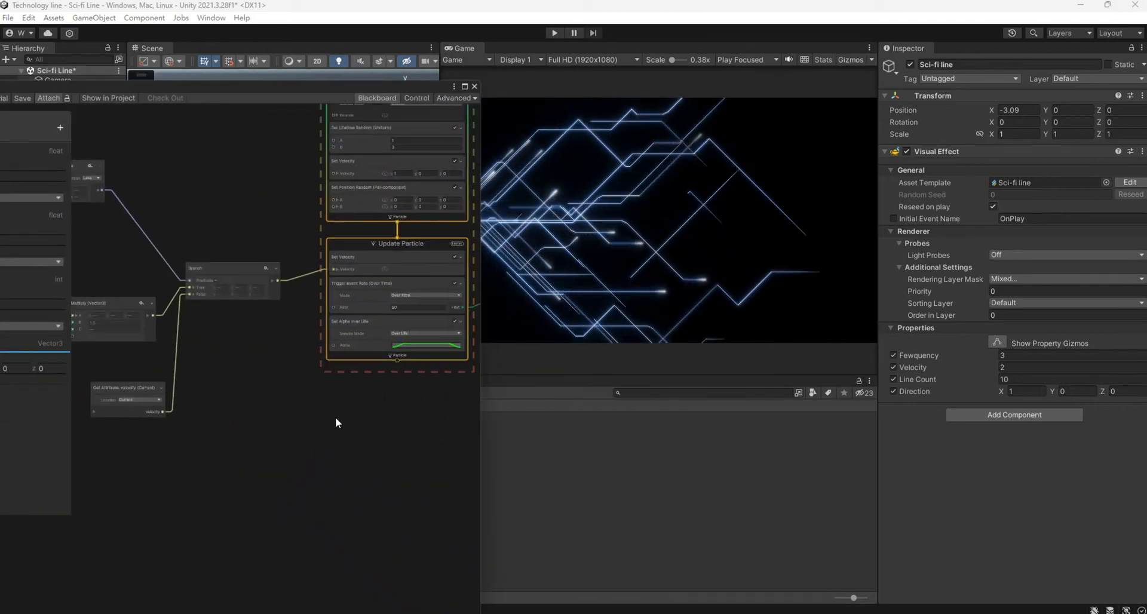
pyautogui.moveTo(335, 417); pyautogui.dragTo(277, 460, button='middle')
pyautogui.scroll(4, 324, 465)
pyautogui.click(366, 388)
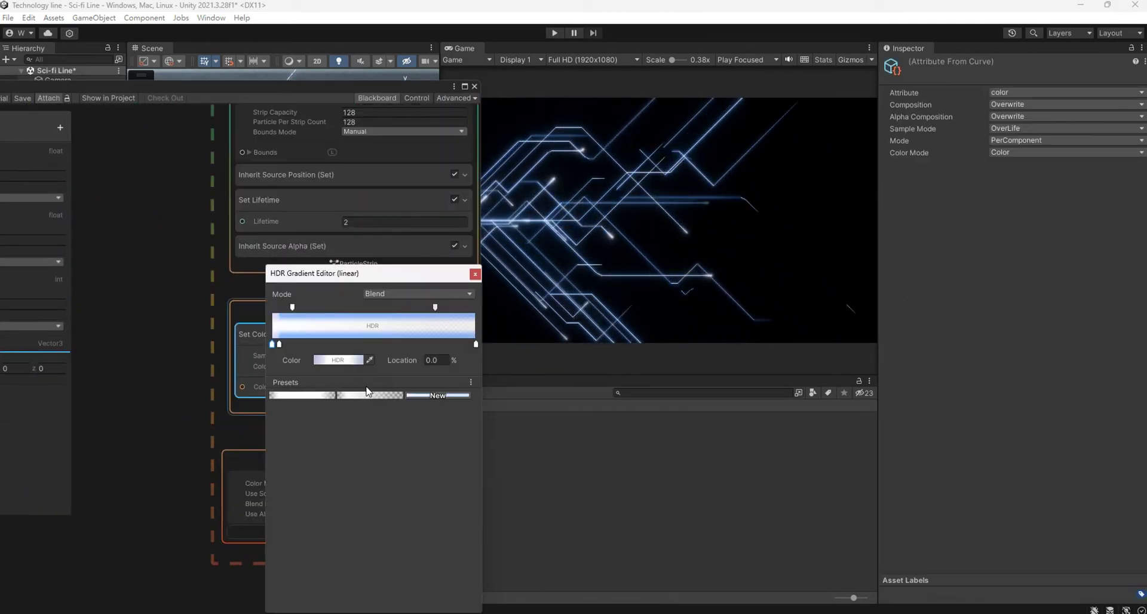
# Recolour the gradient keys from blue to gold with HDR intensity 6.
pyautogui.click(339, 360)
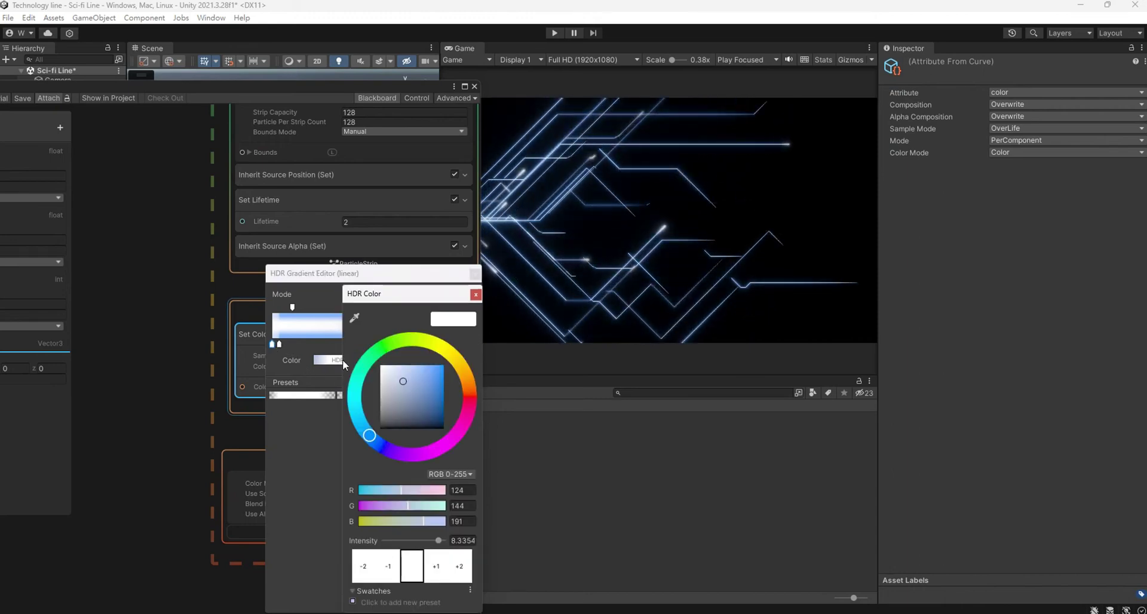
pyautogui.click(449, 355)
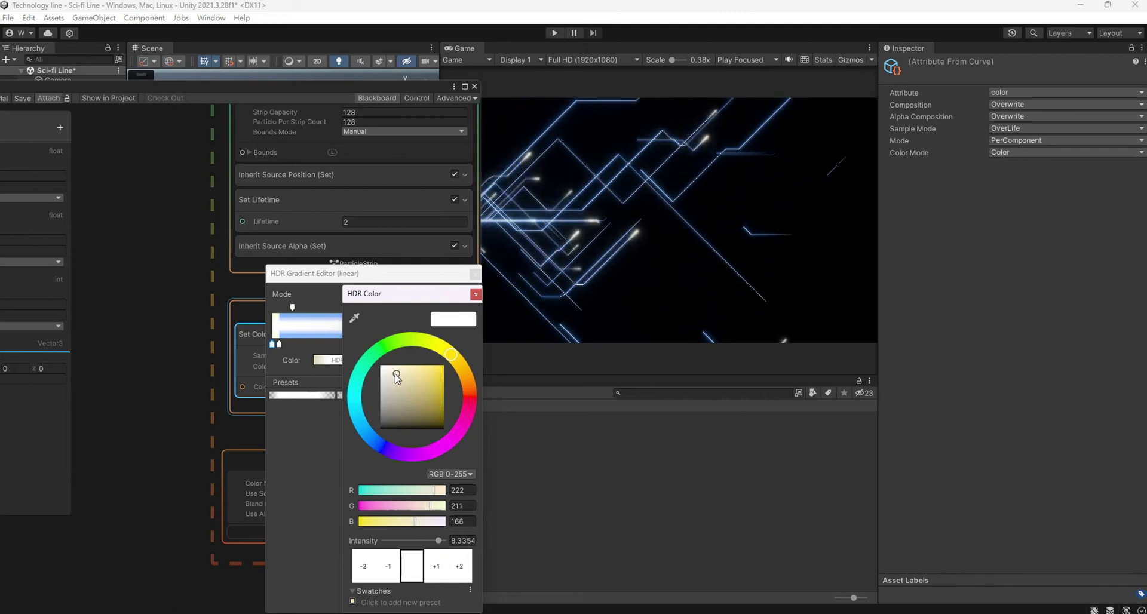
pyautogui.click(279, 343)
pyautogui.click(328, 360)
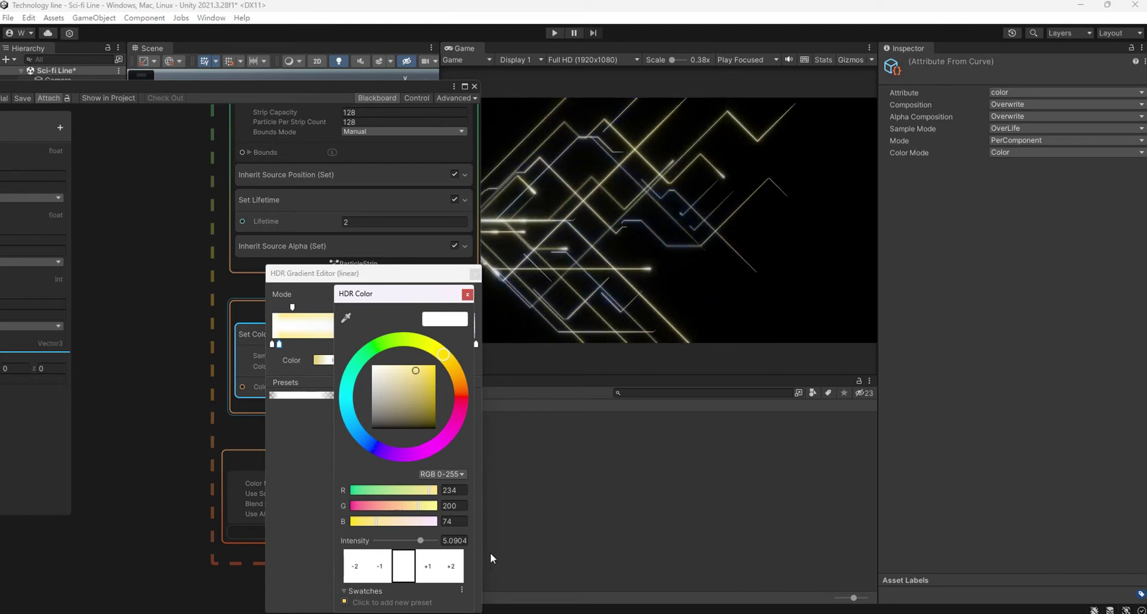
pyautogui.click(467, 294)
pyautogui.click(280, 343)
pyautogui.click(327, 360)
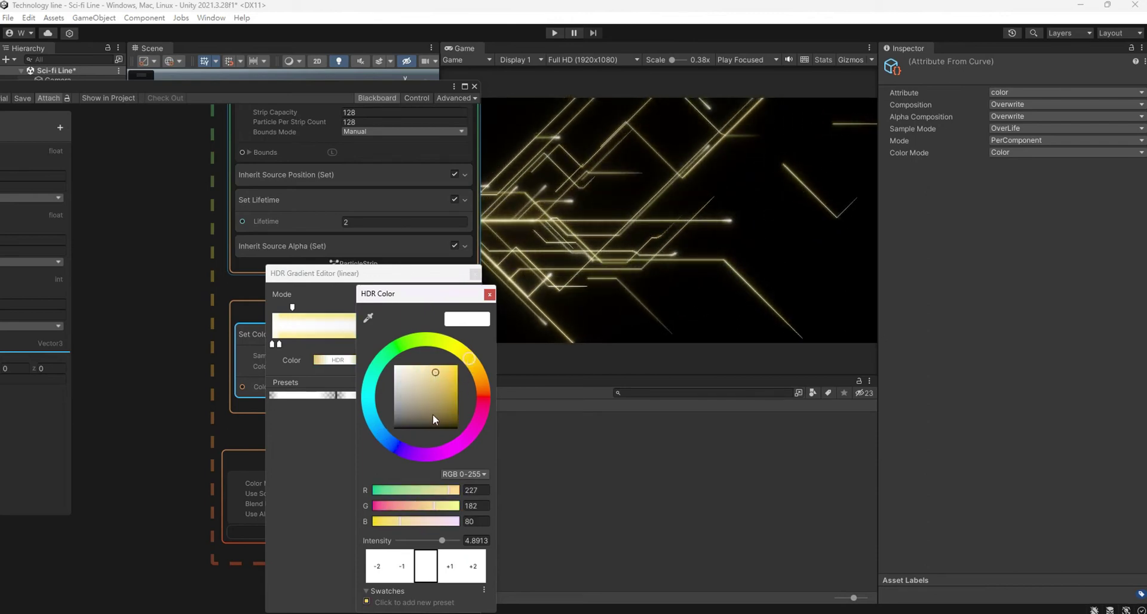
pyautogui.click(476, 540)
pyautogui.write('6')
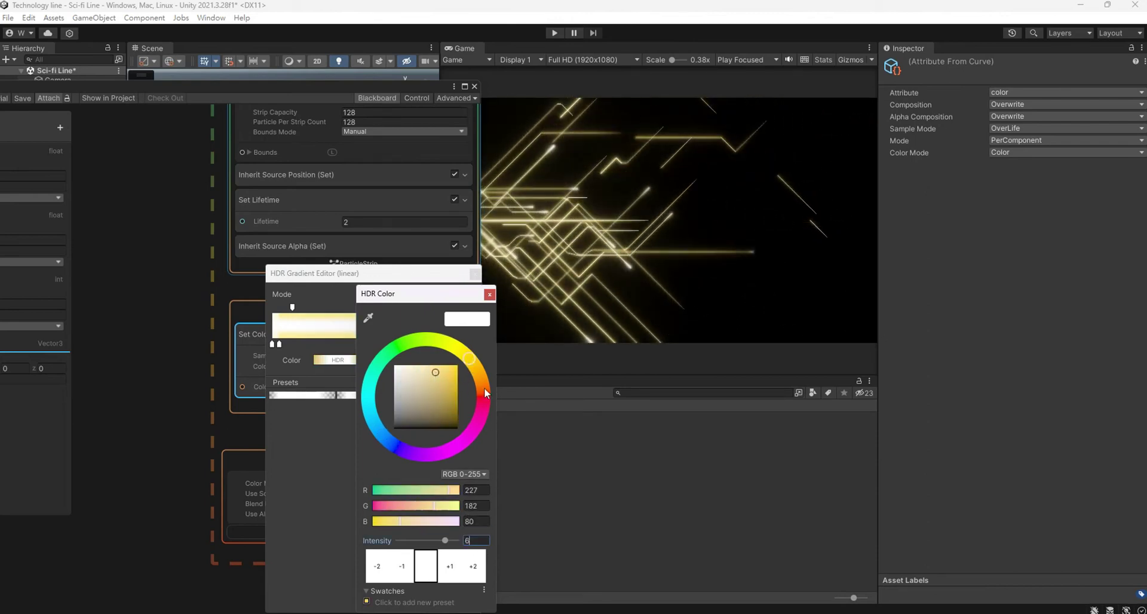
pyautogui.click(489, 293)
pyautogui.click(475, 273)
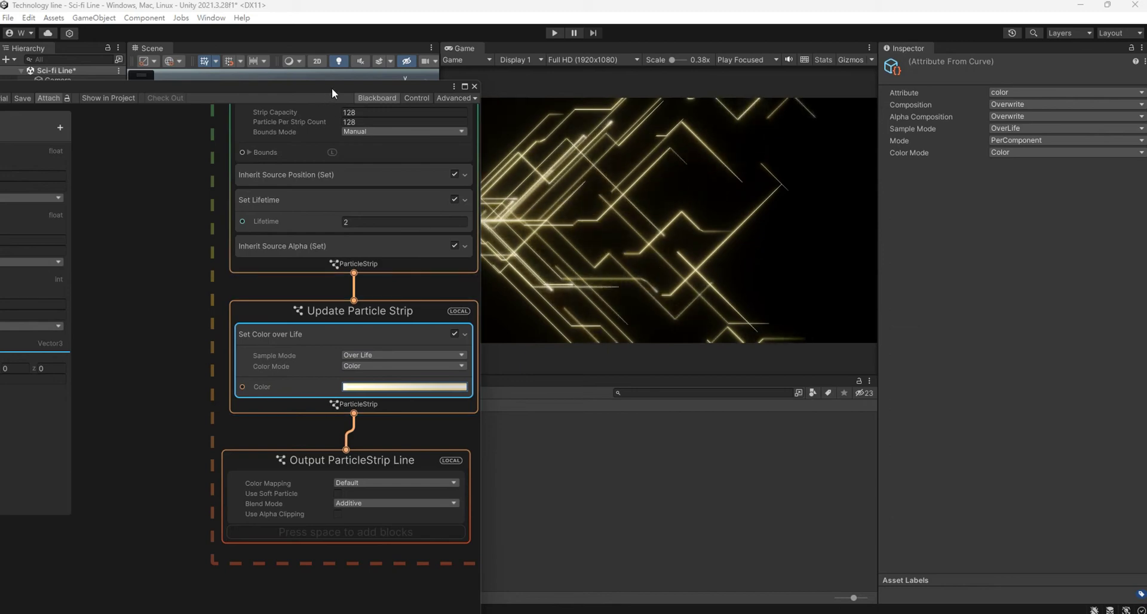
# In 2D view, rotate the Sci-fi line effect to 45.295° on Z and move it down.
pyautogui.moveTo(331, 88); pyautogui.dragTo(476, 424)
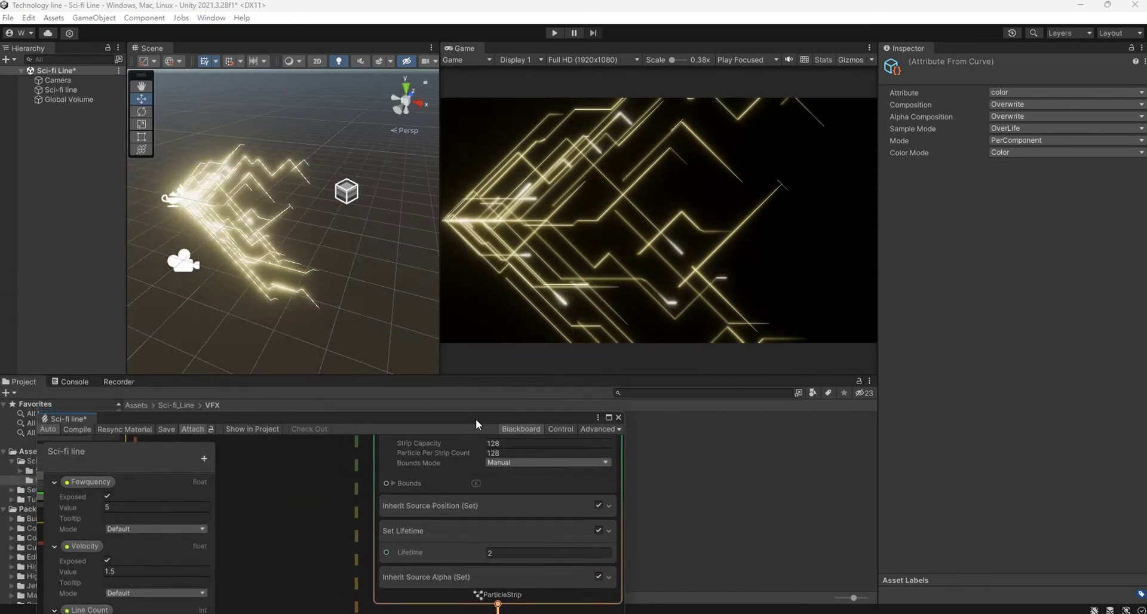
pyautogui.click(63, 90)
pyautogui.click(317, 61)
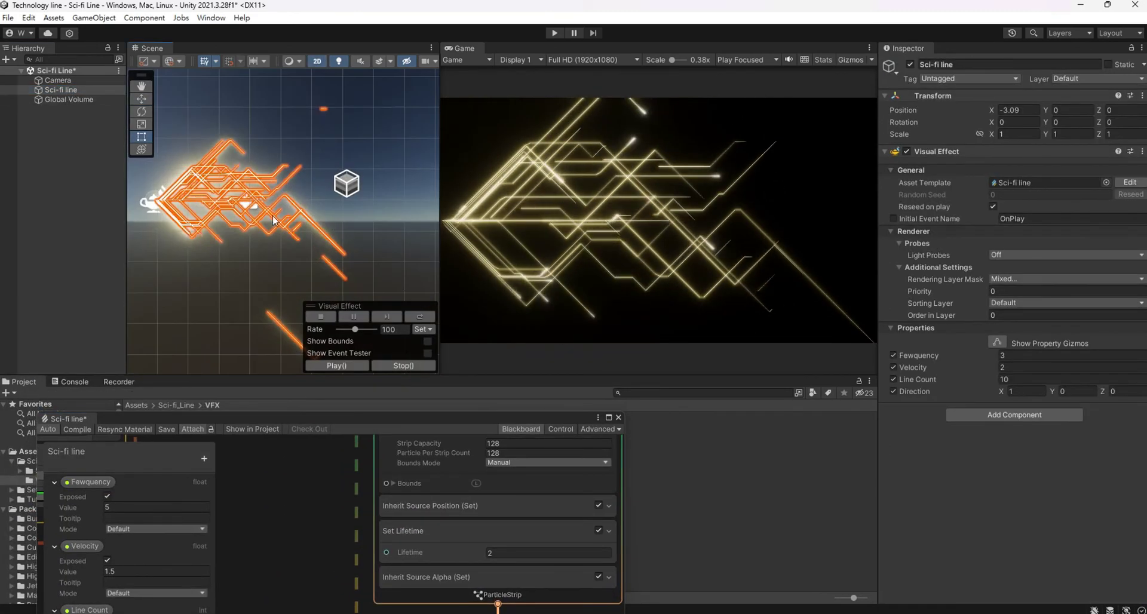
pyautogui.press('e')
pyautogui.moveTo(197, 240); pyautogui.dragTo(231, 167)
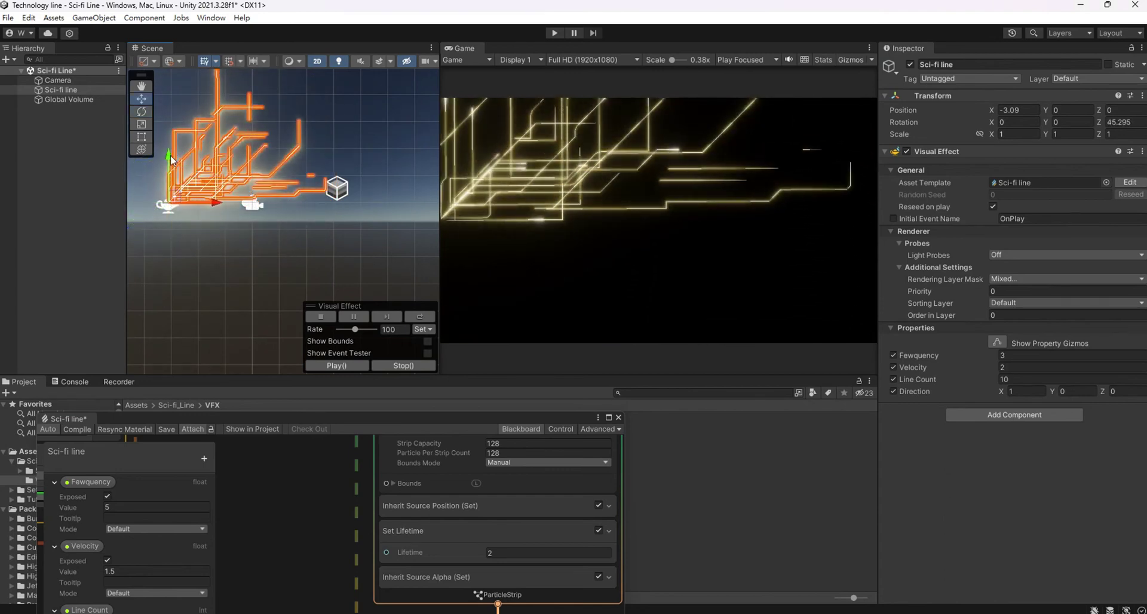
pyautogui.moveTo(172, 160); pyautogui.dragTo(176, 206)
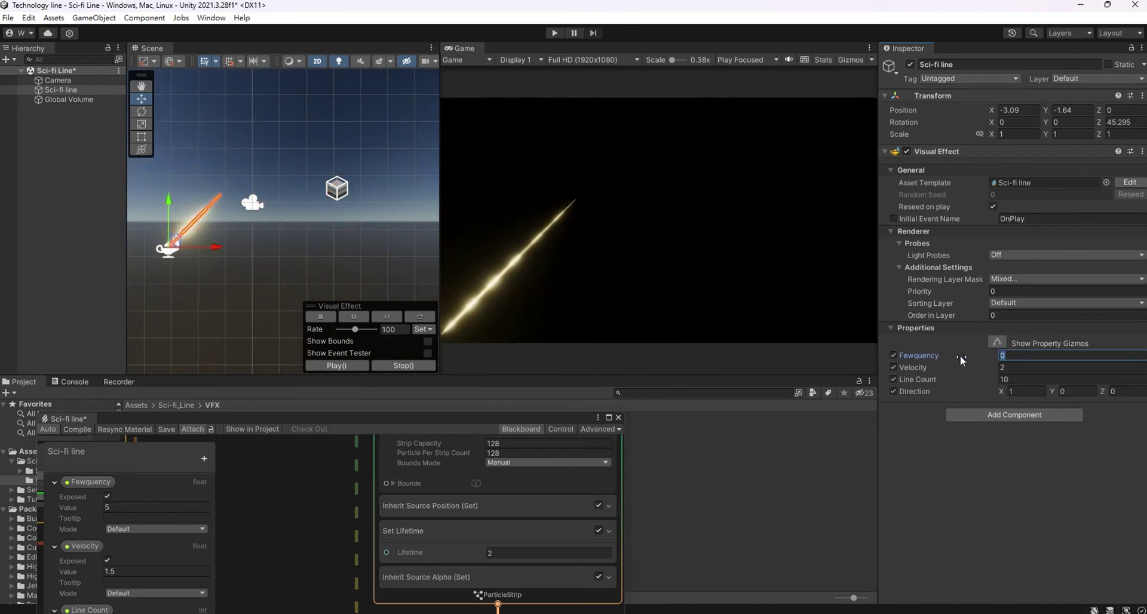
pyautogui.write('2')
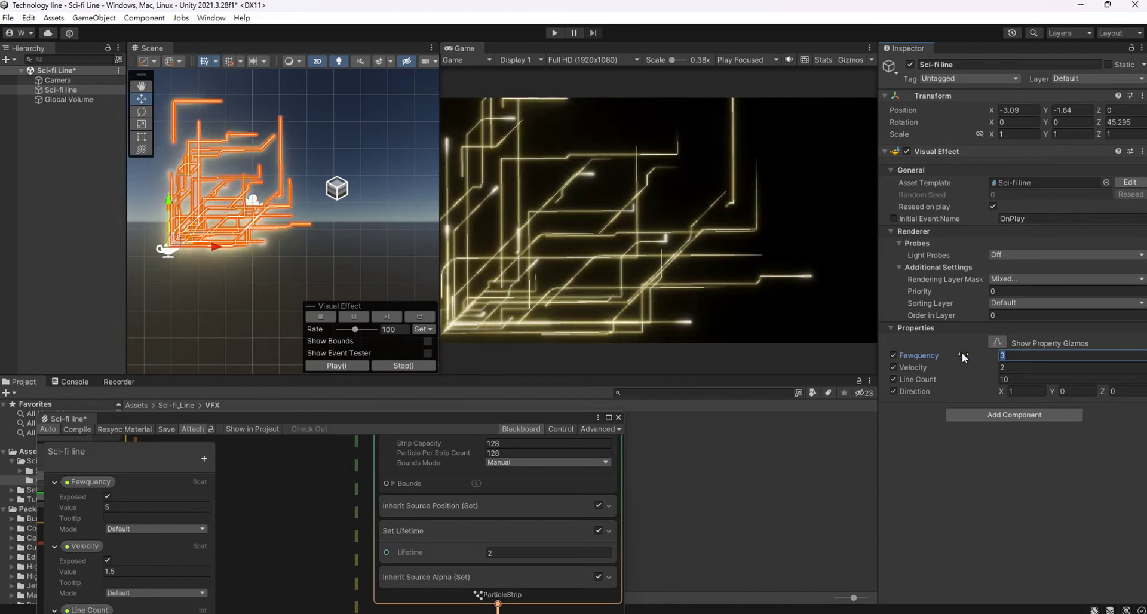
# Set Line Count to 30 and fine-tune the position to about -3.05, -1.71.
pyautogui.click(1014, 379)
pyautogui.write('30')
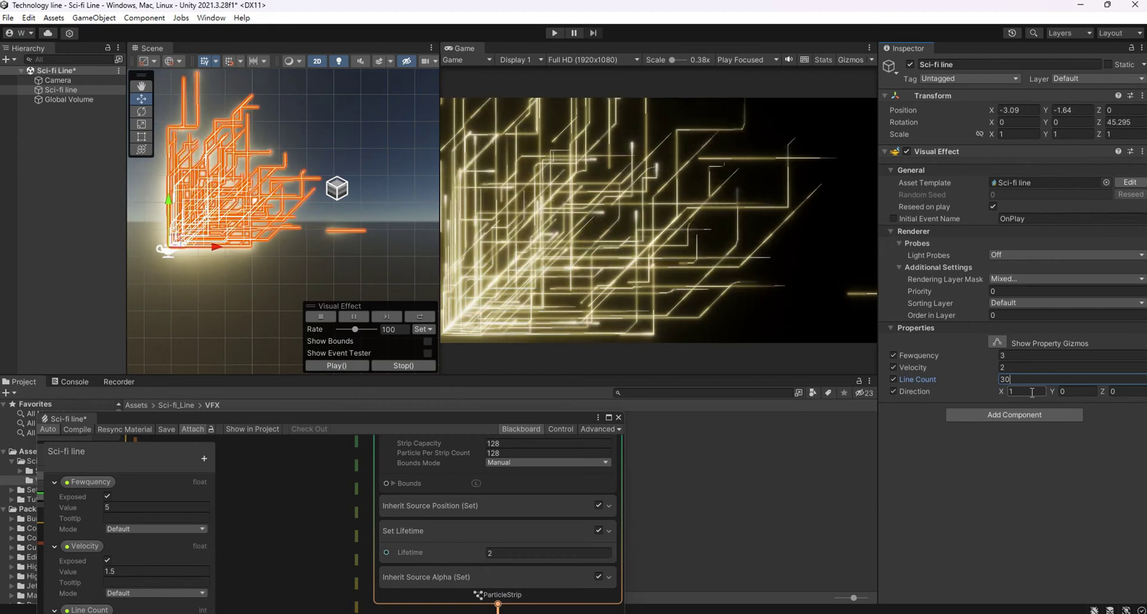
pyautogui.moveTo(216, 247); pyautogui.dragTo(219, 251)
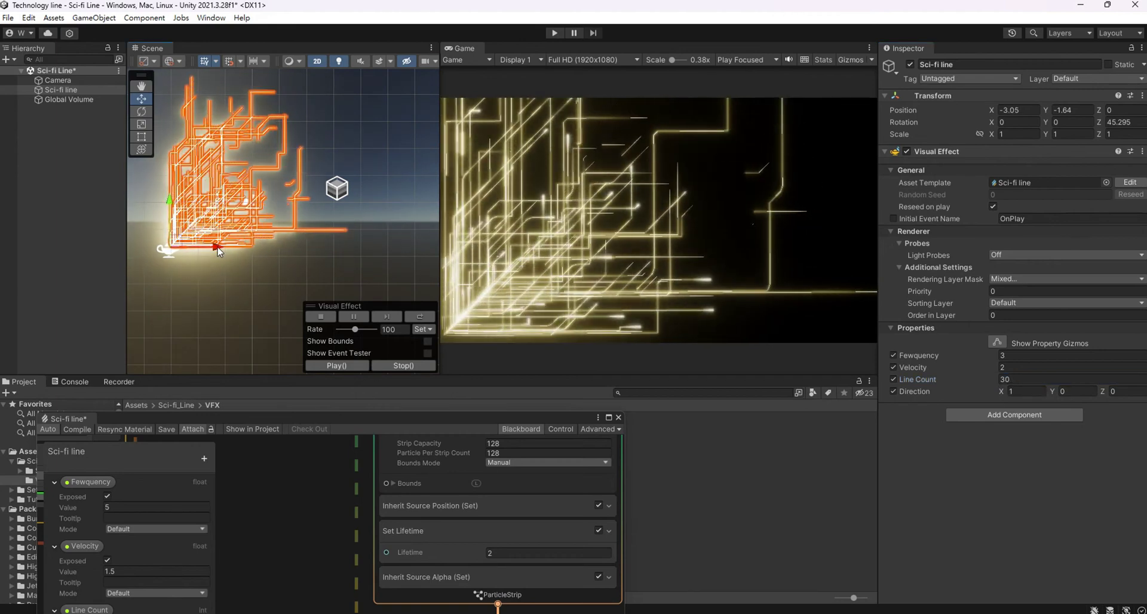
pyautogui.moveTo(171, 202); pyautogui.dragTo(172, 206)
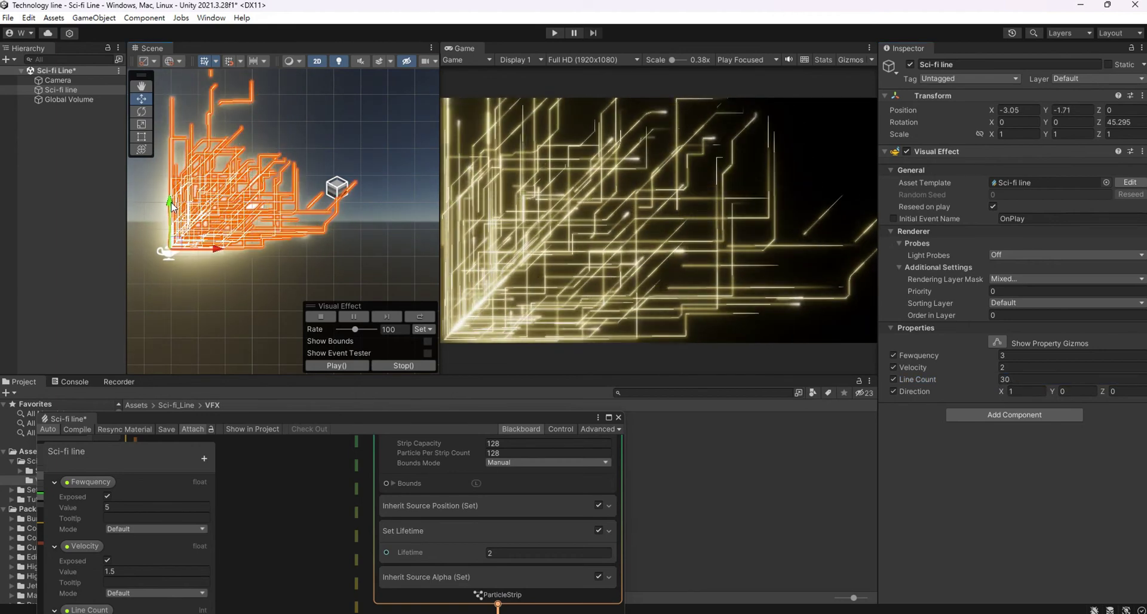
pyautogui.moveTo(519, 417); pyautogui.dragTo(538, 81)
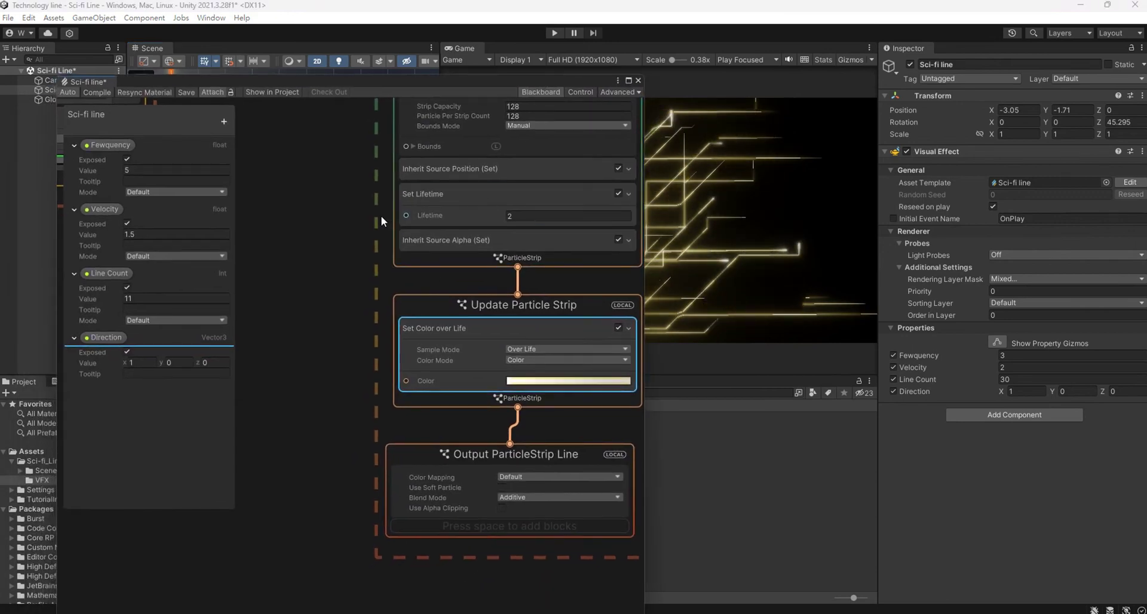
# Set the Initialize Particle Strip's Lifetime to 3 and look over both systems.
pyautogui.moveTo(381, 219); pyautogui.dragTo(385, 307, button='middle')
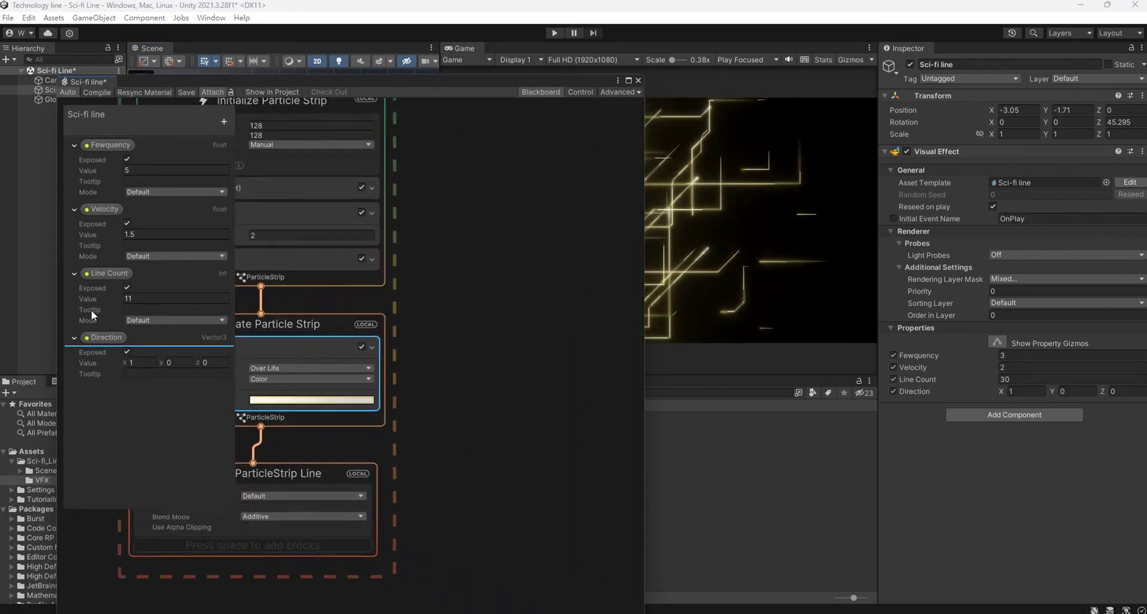
pyautogui.moveTo(425, 352); pyautogui.dragTo(294, 329, button='middle')
pyautogui.click(422, 371)
pyautogui.write('3')
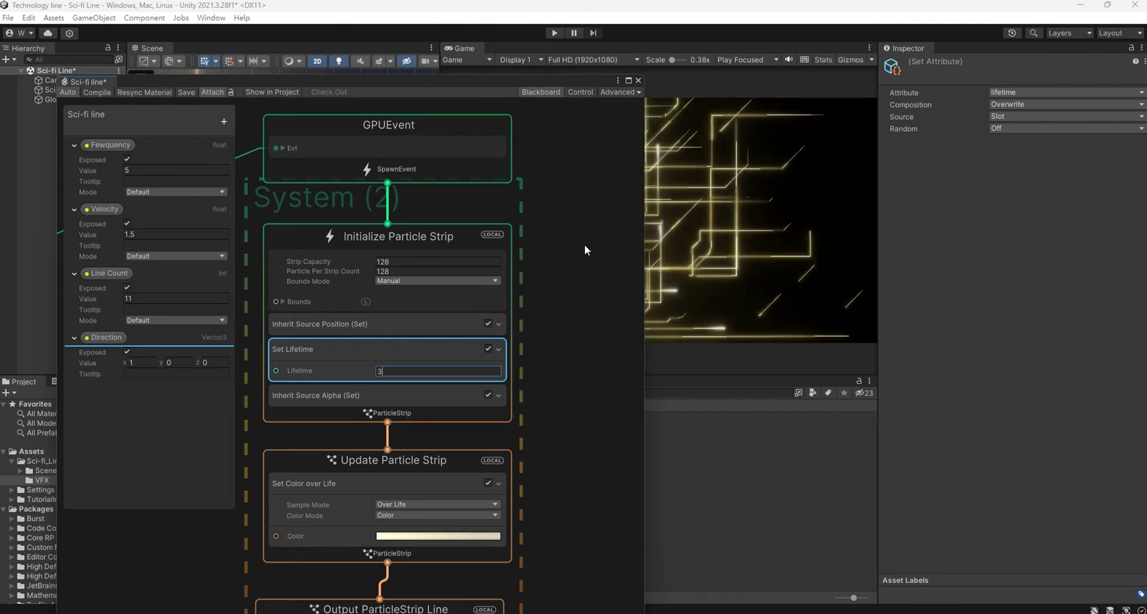
pyautogui.moveTo(584, 245); pyautogui.dragTo(621, 302, button='middle')
pyautogui.scroll(-5, 621, 302)
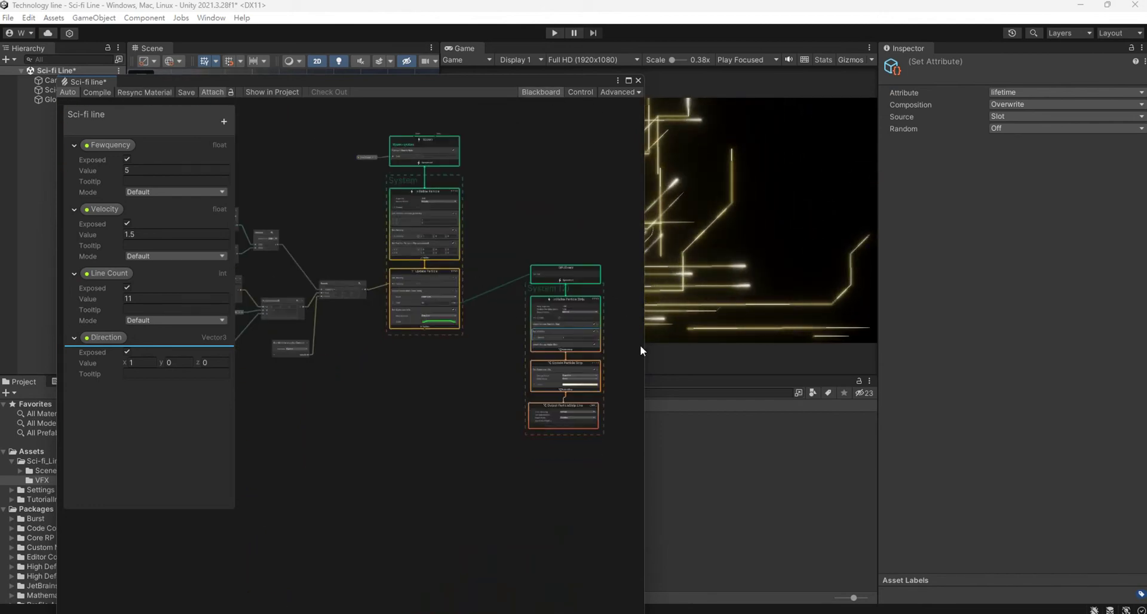
pyautogui.moveTo(640, 345); pyautogui.dragTo(464, 411, button='middle')
pyautogui.scroll(4, 465, 410)
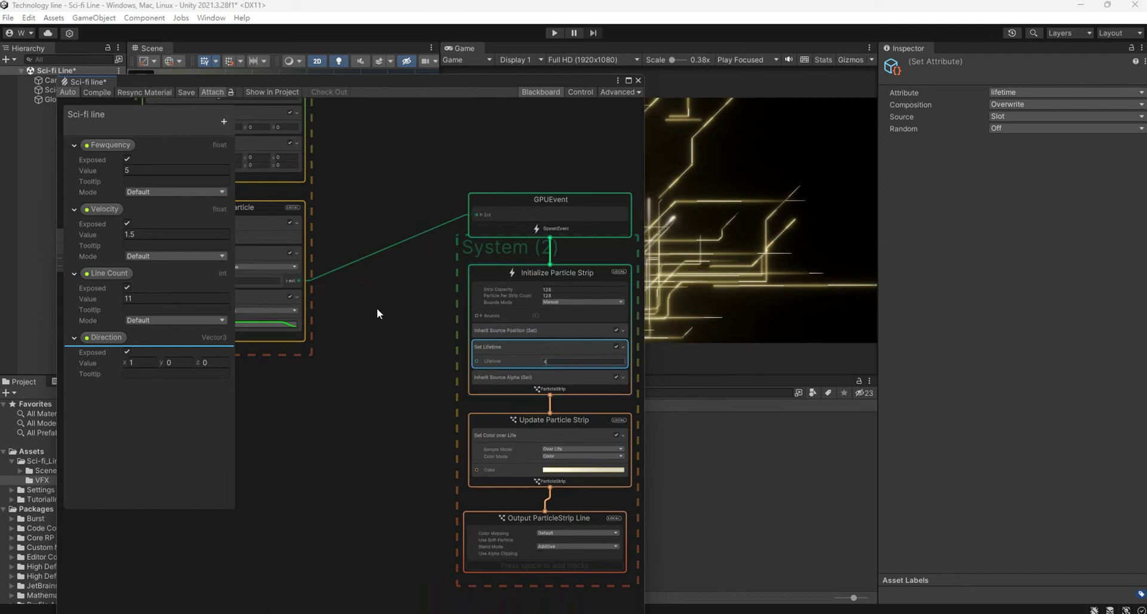
pyautogui.moveTo(376, 307); pyautogui.dragTo(546, 320, button='middle')
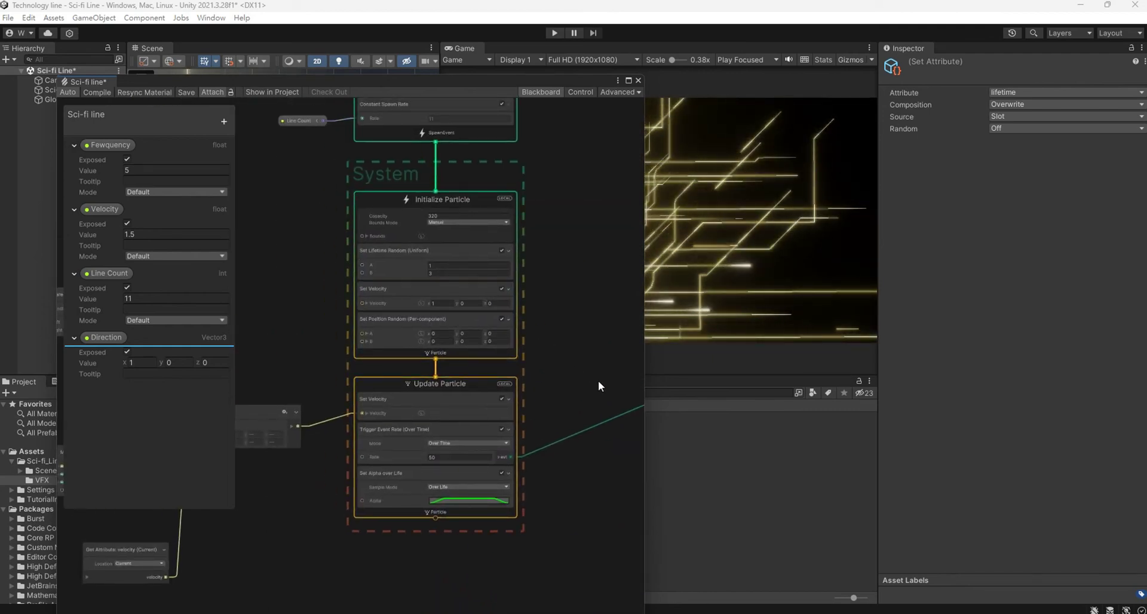
pyautogui.moveTo(585, 80); pyautogui.dragTo(481, 371)
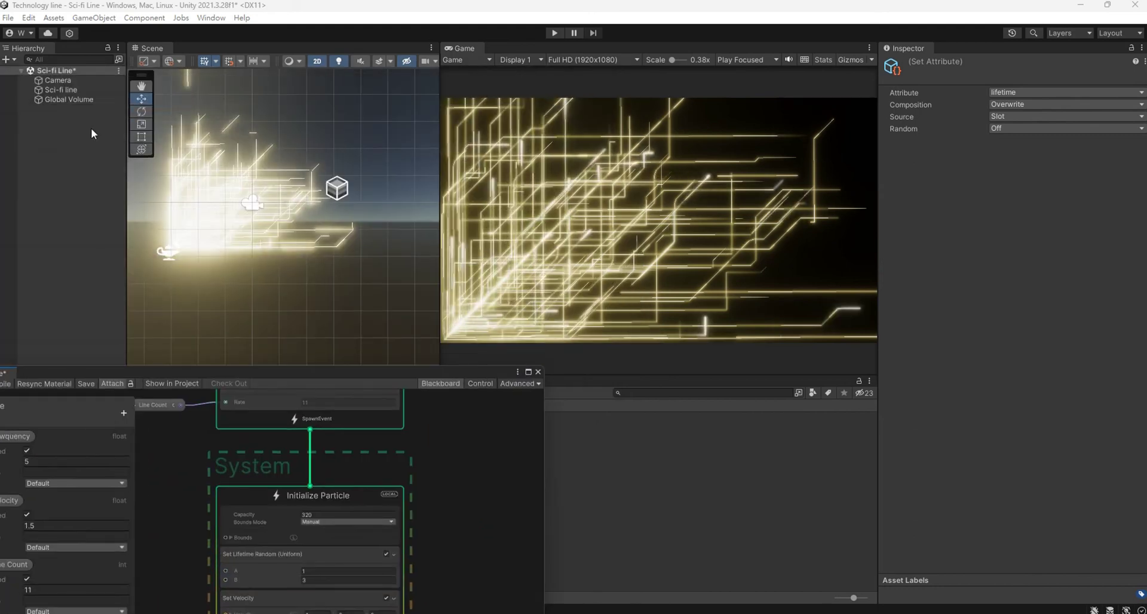
# Set the Sci-fi line effect's Line Count override to 10.
pyautogui.click(61, 89)
pyautogui.click(1065, 380)
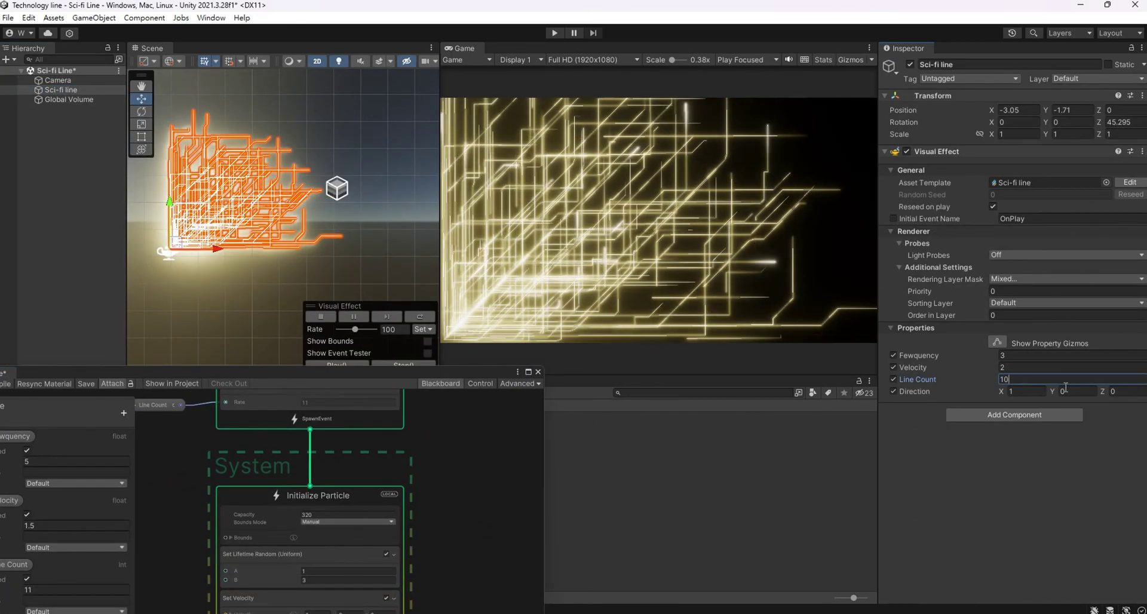
pyautogui.click(1065, 391)
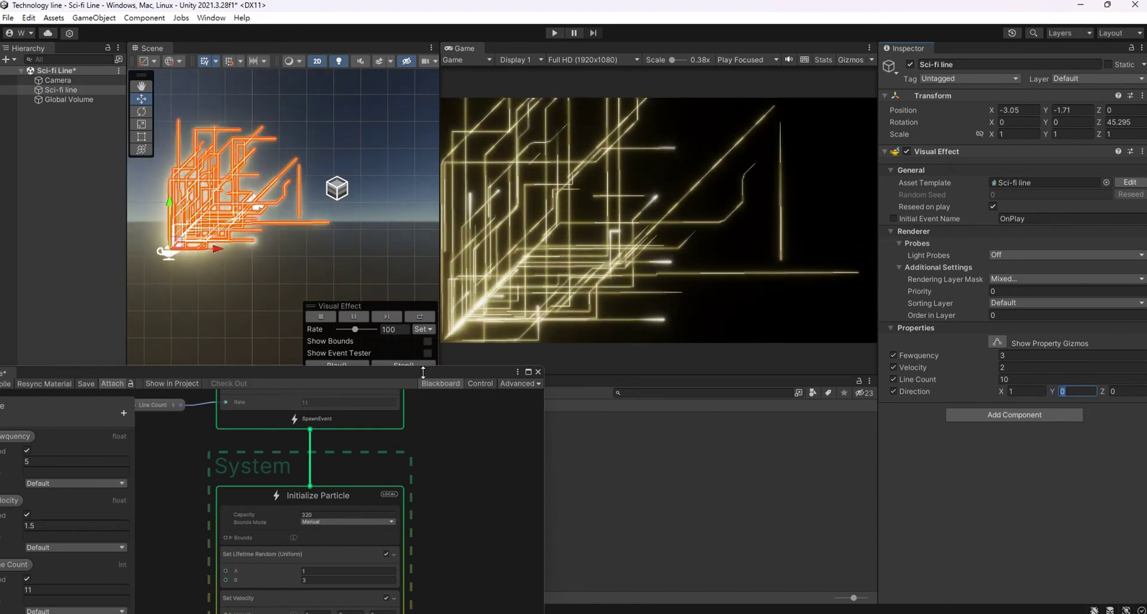
# Hide the Blackboard, zoom out, and pan the graph to the second strip system.
pyautogui.moveTo(423, 371); pyautogui.dragTo(626, 141)
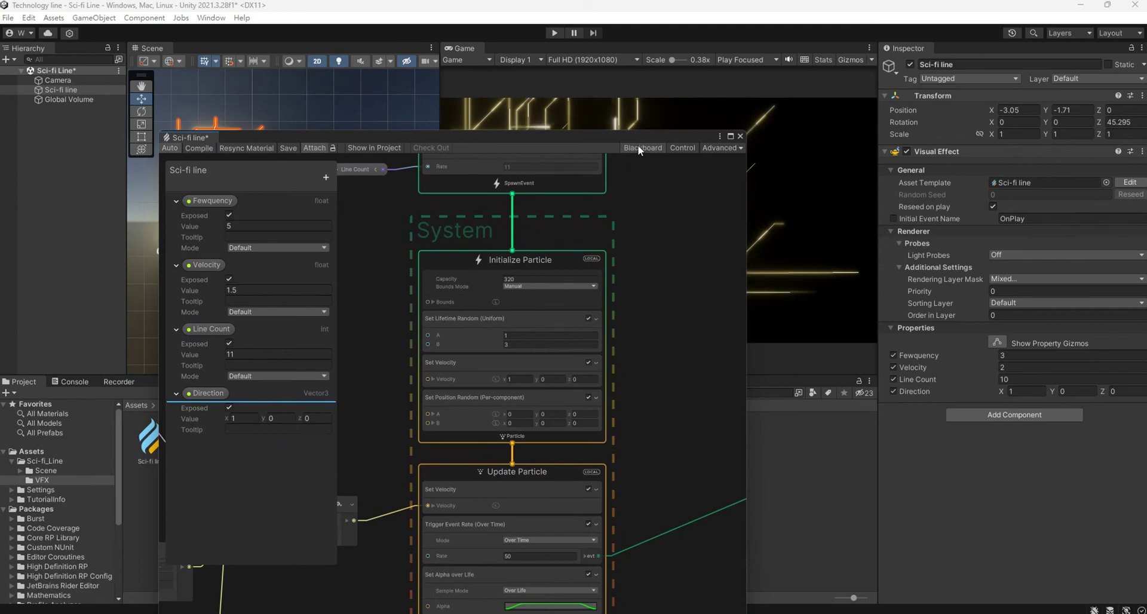
pyautogui.click(638, 149)
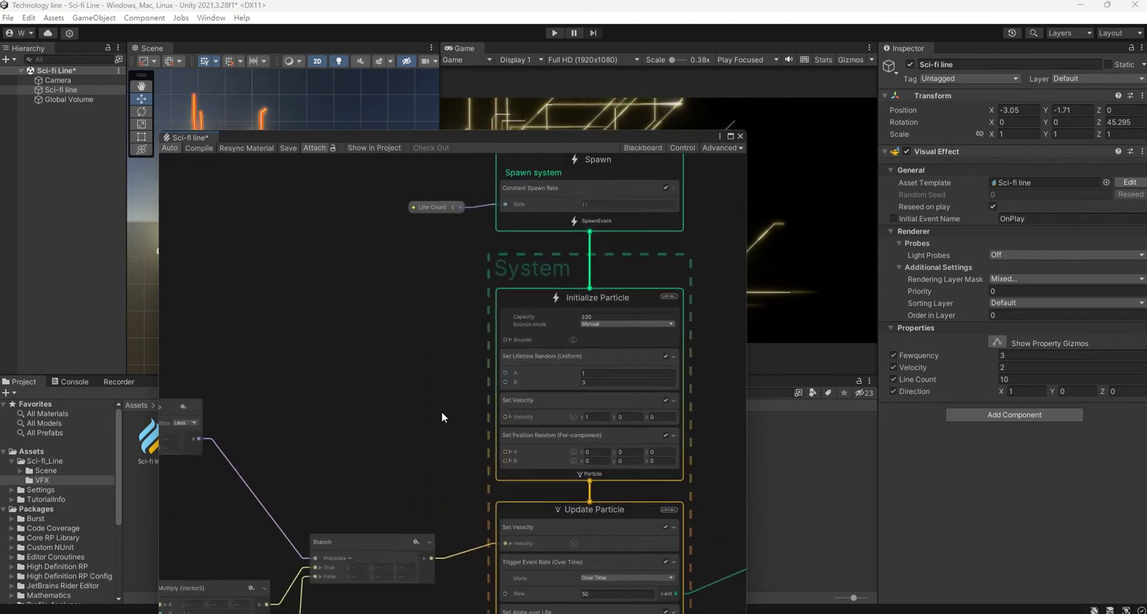
pyautogui.scroll(-3, 442, 411)
pyautogui.scroll(-2, 465, 359)
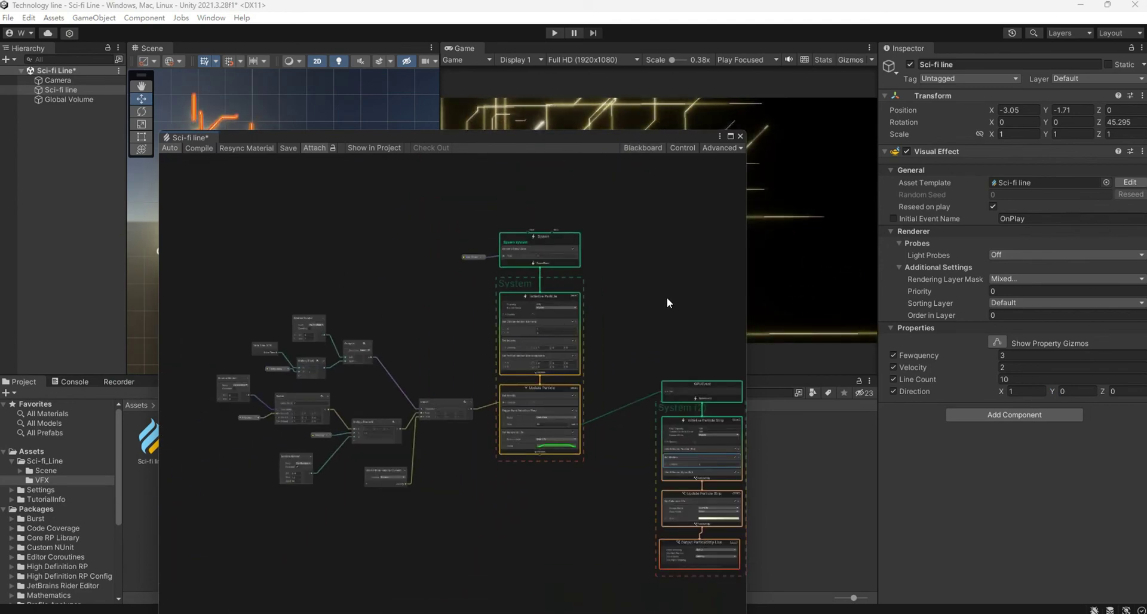
pyautogui.moveTo(668, 303); pyautogui.dragTo(485, 264, button='middle')
pyautogui.scroll(3, 610, 421)
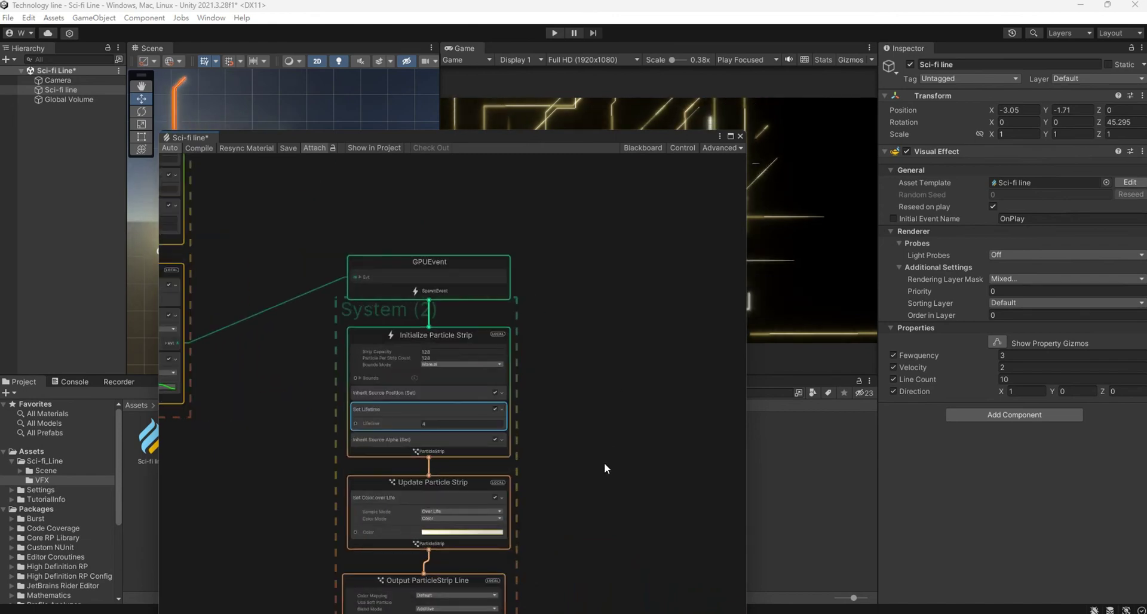
pyautogui.moveTo(636, 135); pyautogui.dragTo(649, 370)
# Rotate the Sci-fi line effect to 90° on Z.
pyautogui.press('e')
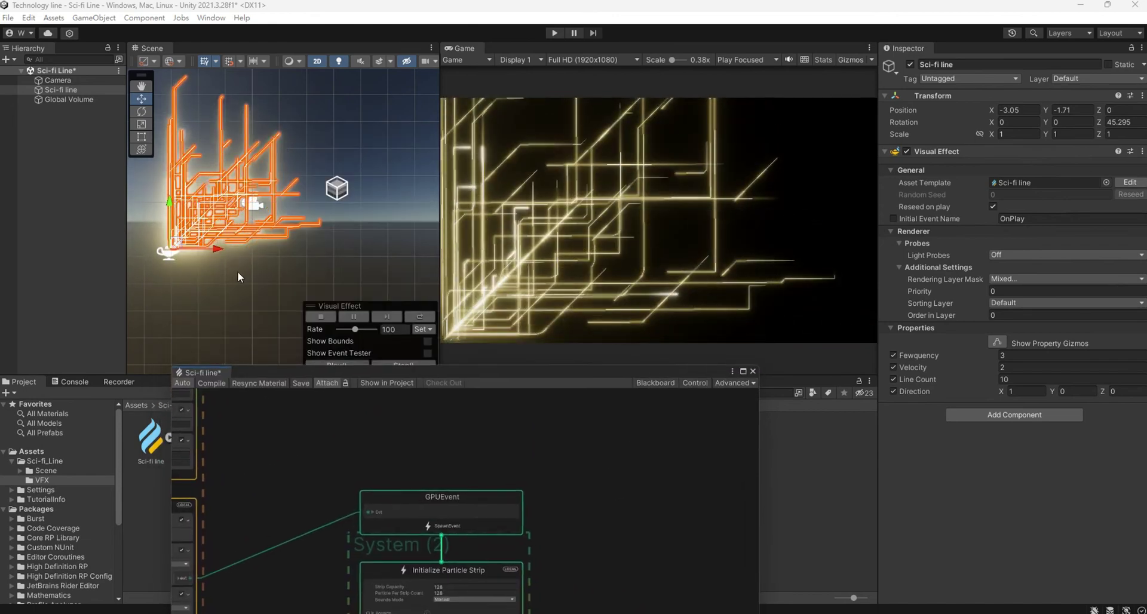
pyautogui.moveTo(211, 268); pyautogui.dragTo(209, 190)
pyautogui.write('90')
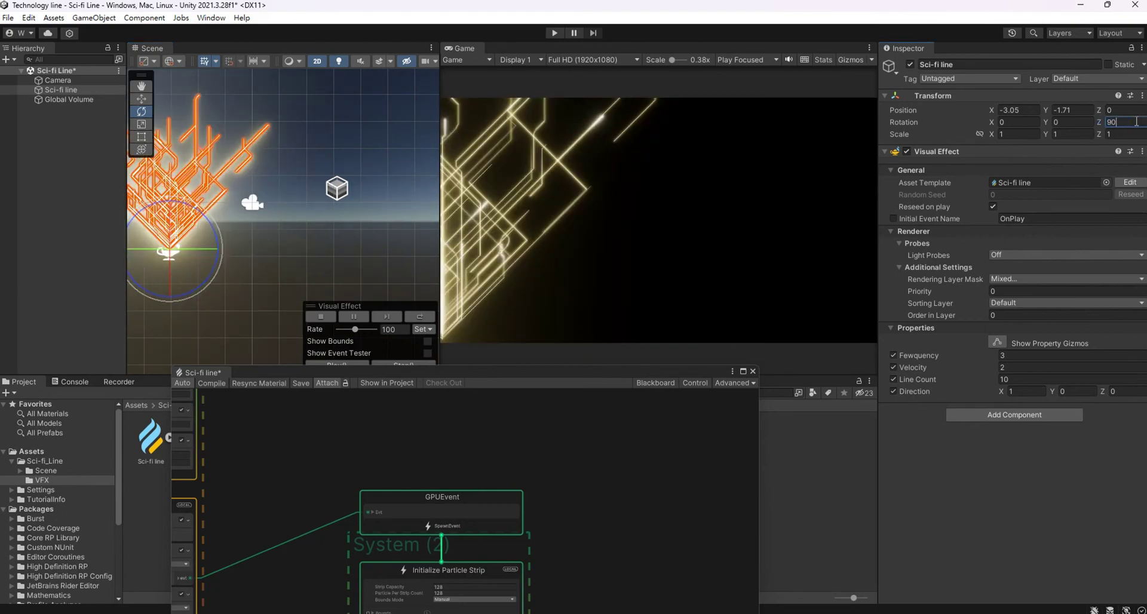
pyautogui.press('Return')
# Move the effect to about X -0.3, Y -1.8 and reselect it.
pyautogui.press('w')
pyautogui.moveTo(237, 254); pyautogui.dragTo(312, 249)
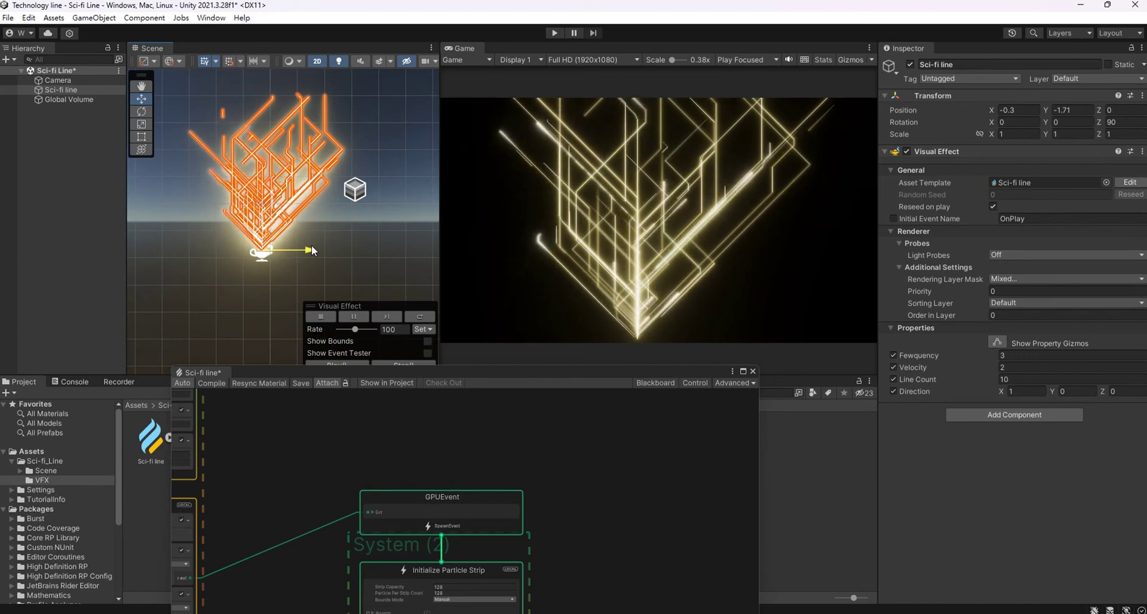
pyautogui.moveTo(264, 206)
pyautogui.mouseDown()
pyautogui.moveTo(263, 218)
pyautogui.moveTo(263, 208)
pyautogui.mouseUp()
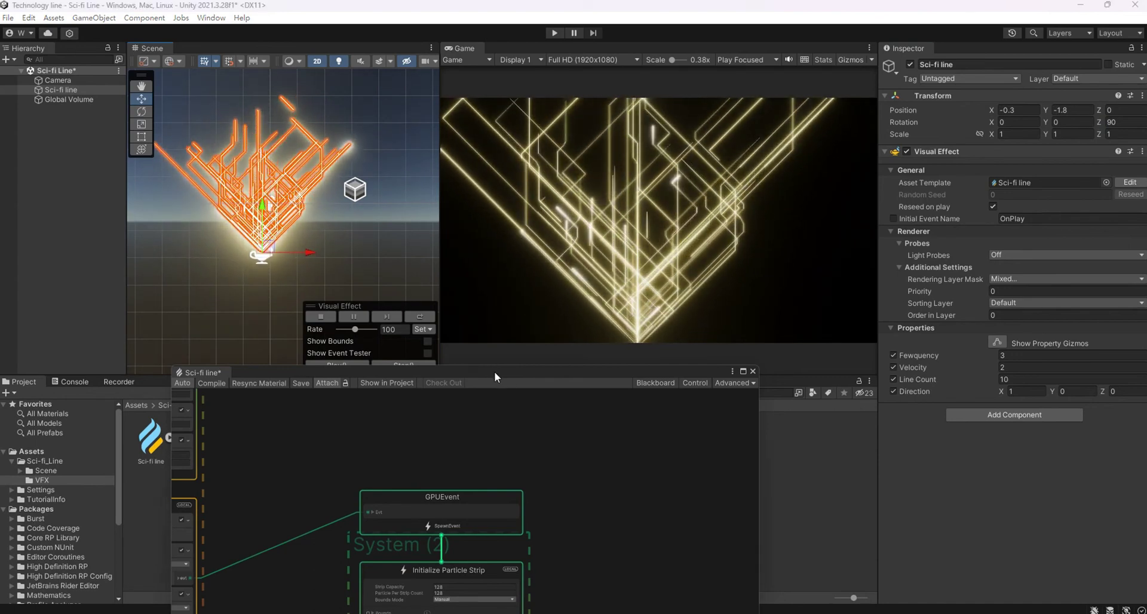
pyautogui.moveTo(490, 371); pyautogui.dragTo(0, 53)
pyautogui.click(45, 588)
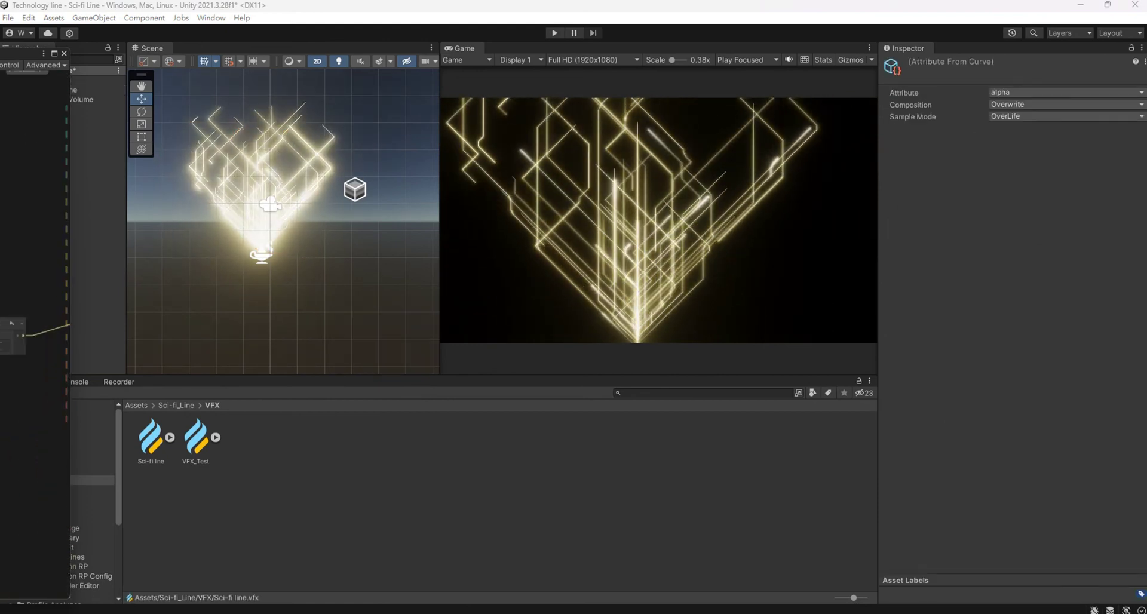
pyautogui.click(61, 90)
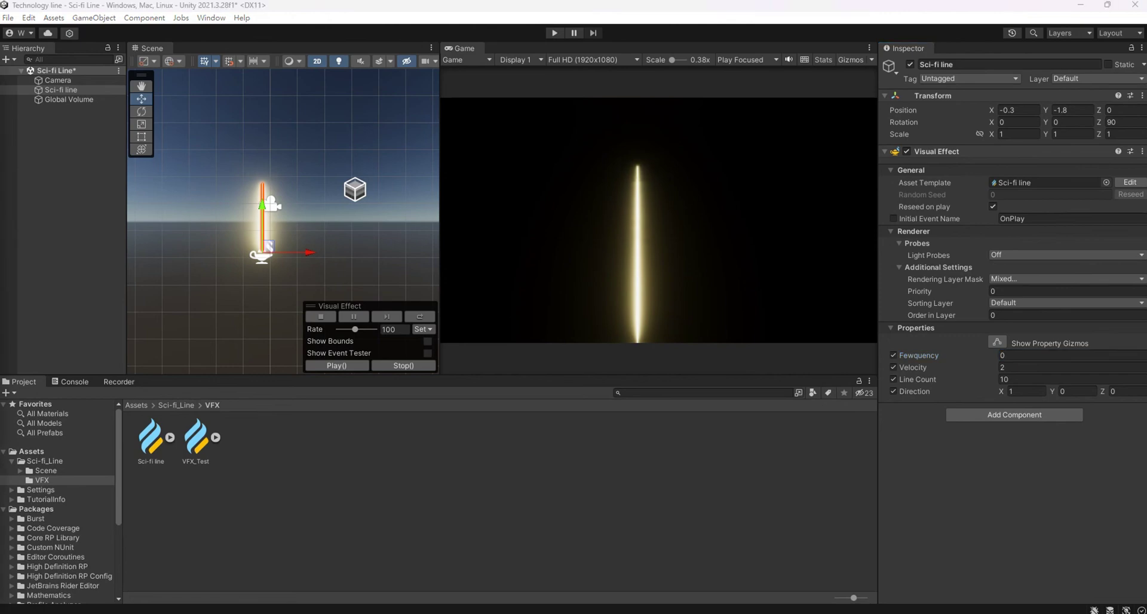
# Delete the Set Lifetime Random (1–3) block from Initialize Particle.
pyautogui.scroll(5, 152, 368)
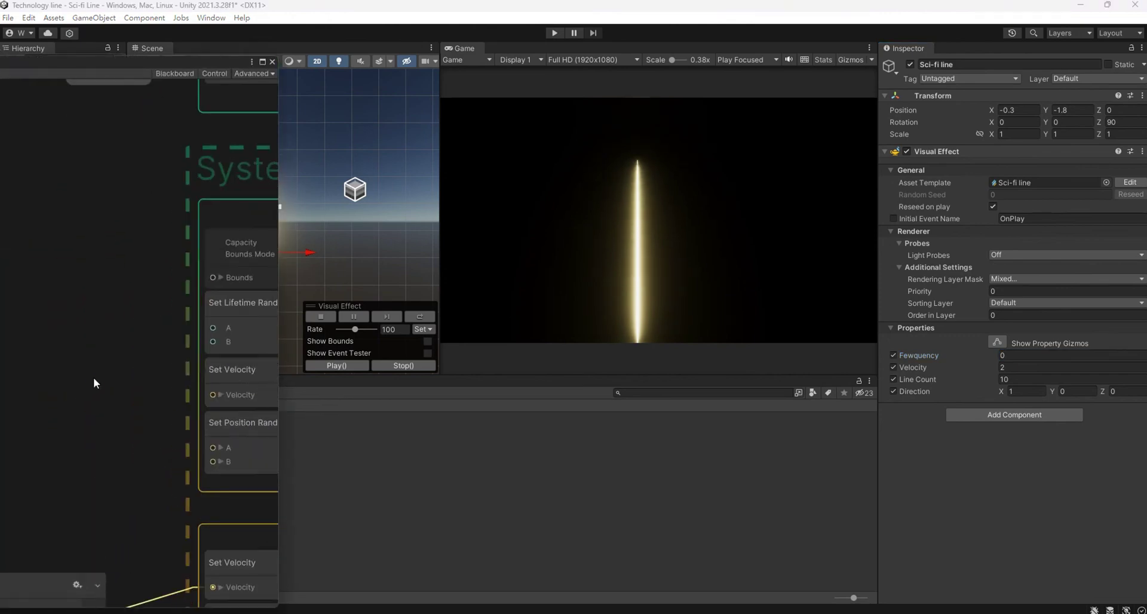
pyautogui.moveTo(242, 311); pyautogui.dragTo(73, 332, button='middle')
pyautogui.click(221, 358)
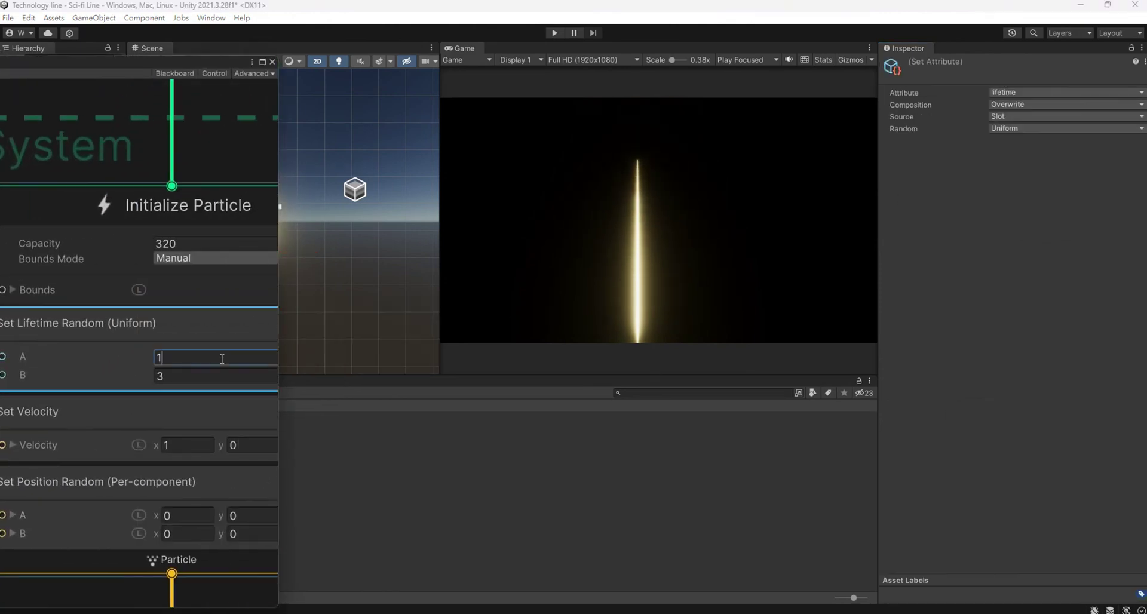
pyautogui.scroll(-3, 186, 376)
pyautogui.scroll(-2, 223, 259)
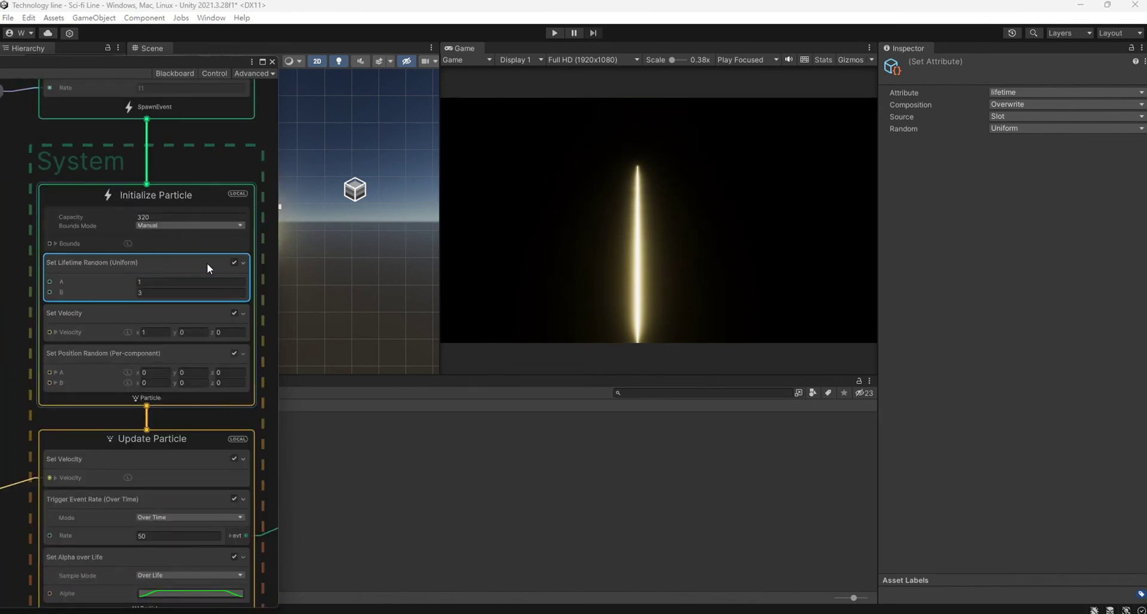
pyautogui.press('Delete')
# Add a Set Lifetime block to Initialize Particle with Lifetime 5.
pyautogui.click(187, 349)
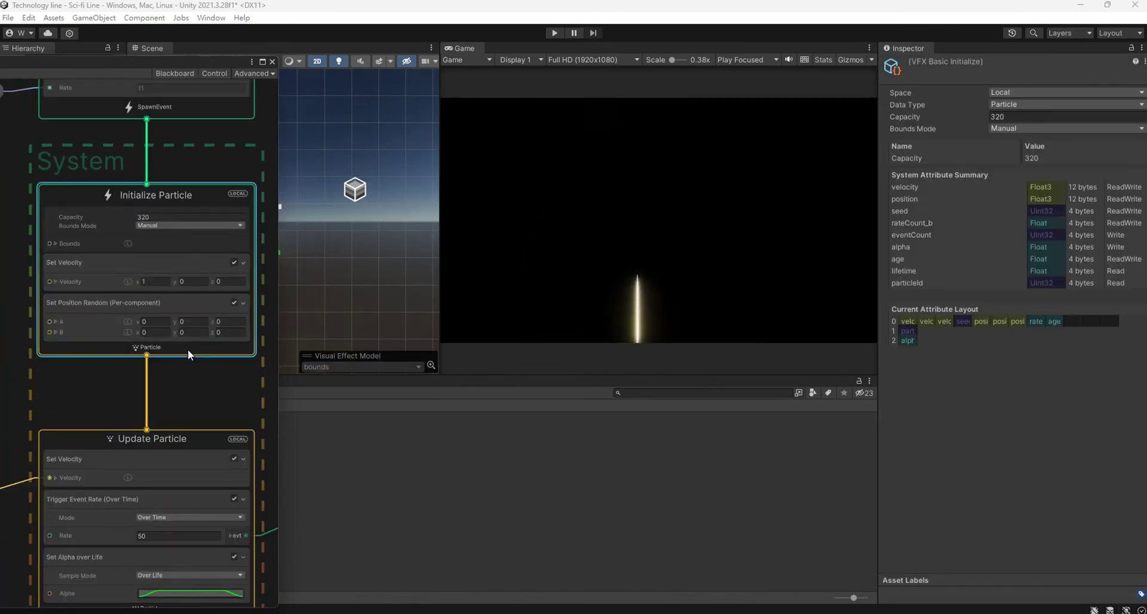
pyautogui.rightClick(188, 350)
pyautogui.click(218, 355)
pyautogui.write('set lif')
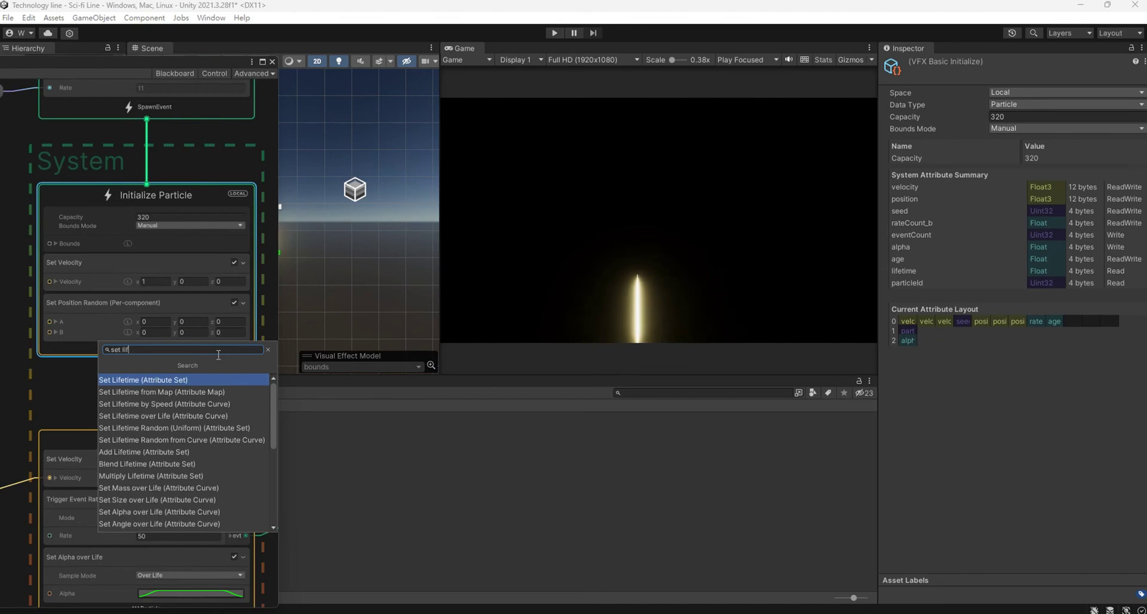
pyautogui.press('Return')
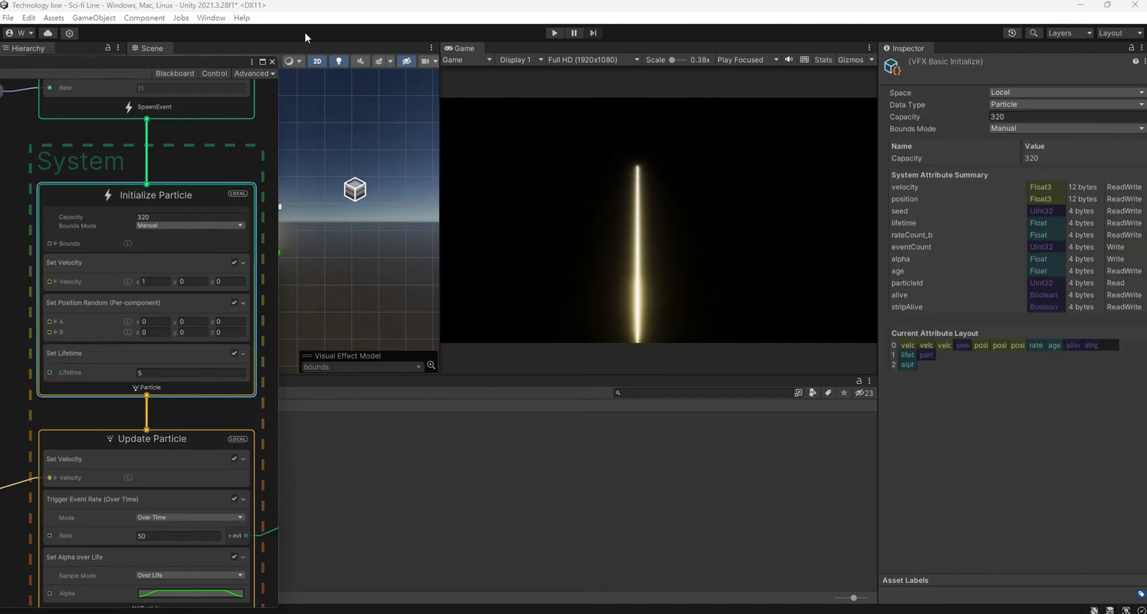
pyautogui.click(203, 373)
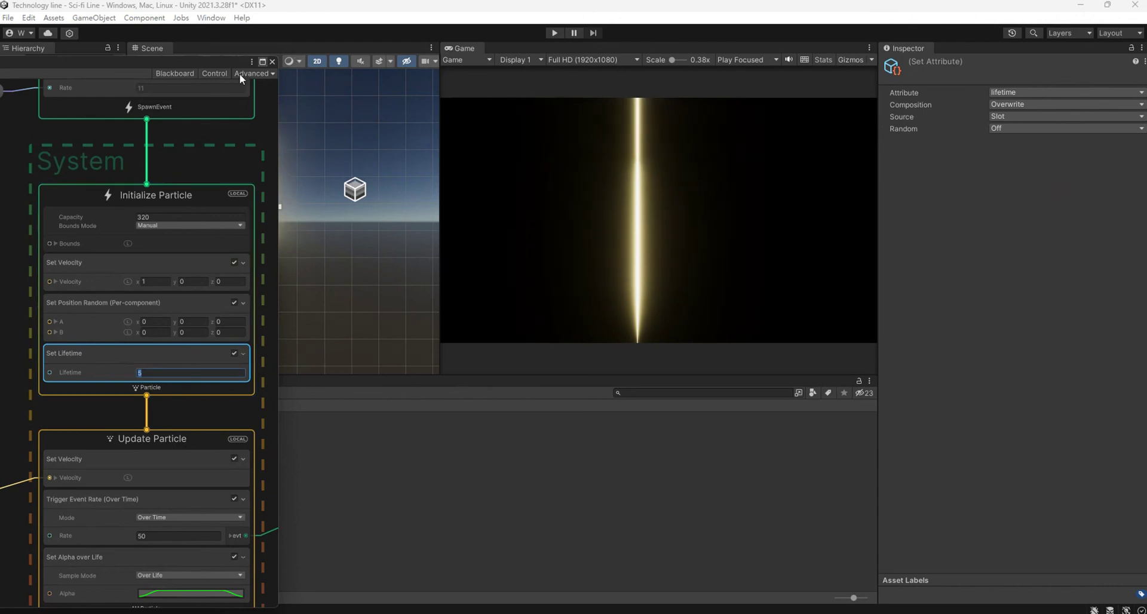
pyautogui.moveTo(213, 61); pyautogui.dragTo(0, 113)
# Raise the Sci-fi line effect's Fewquency from 0 through 1 and 2 to 3 in the Inspector.
pyautogui.click(104, 90)
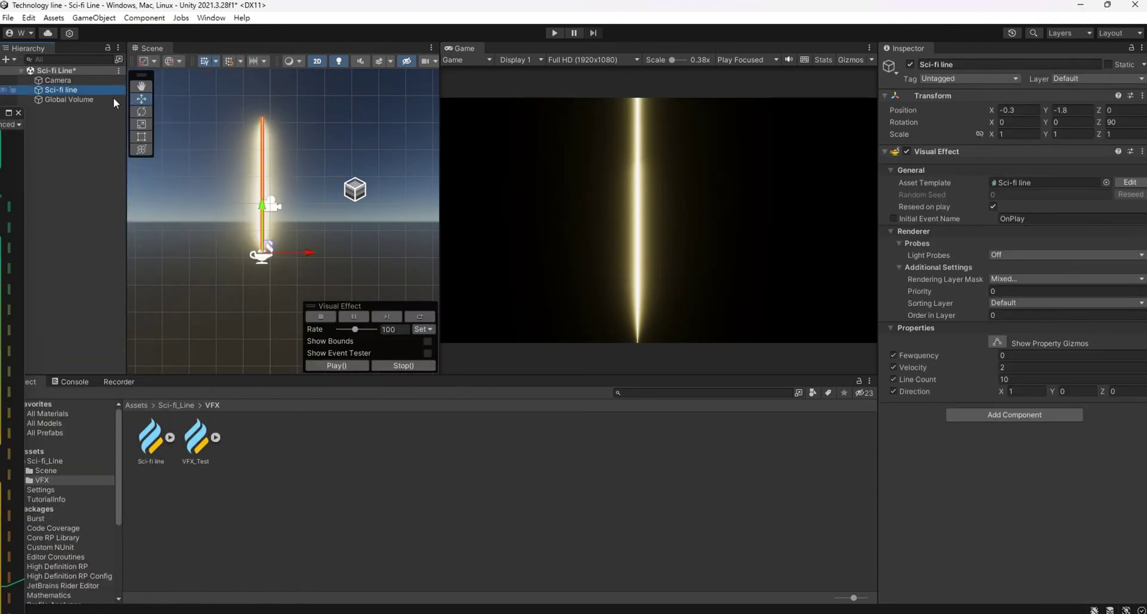
pyautogui.press('Return')
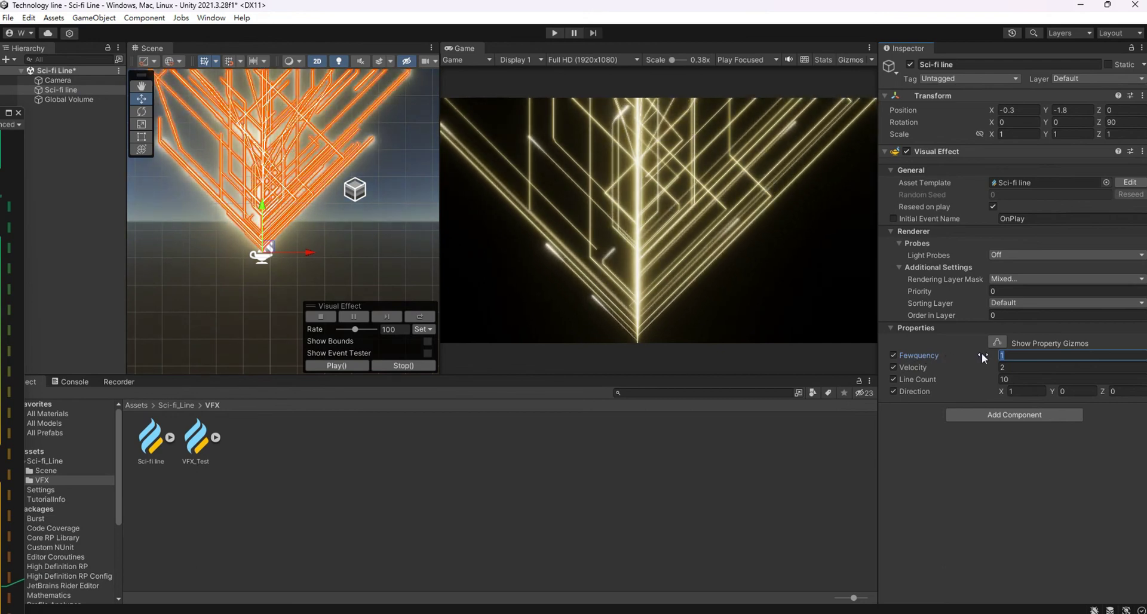
pyautogui.moveTo(980, 356); pyautogui.dragTo(998, 356)
pyautogui.write('3')
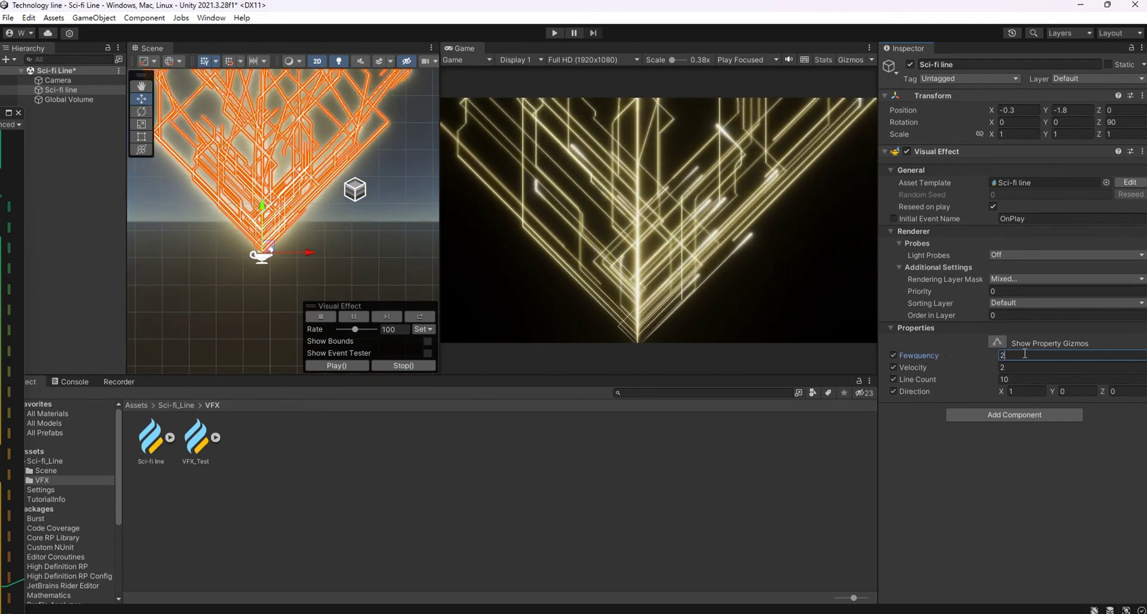